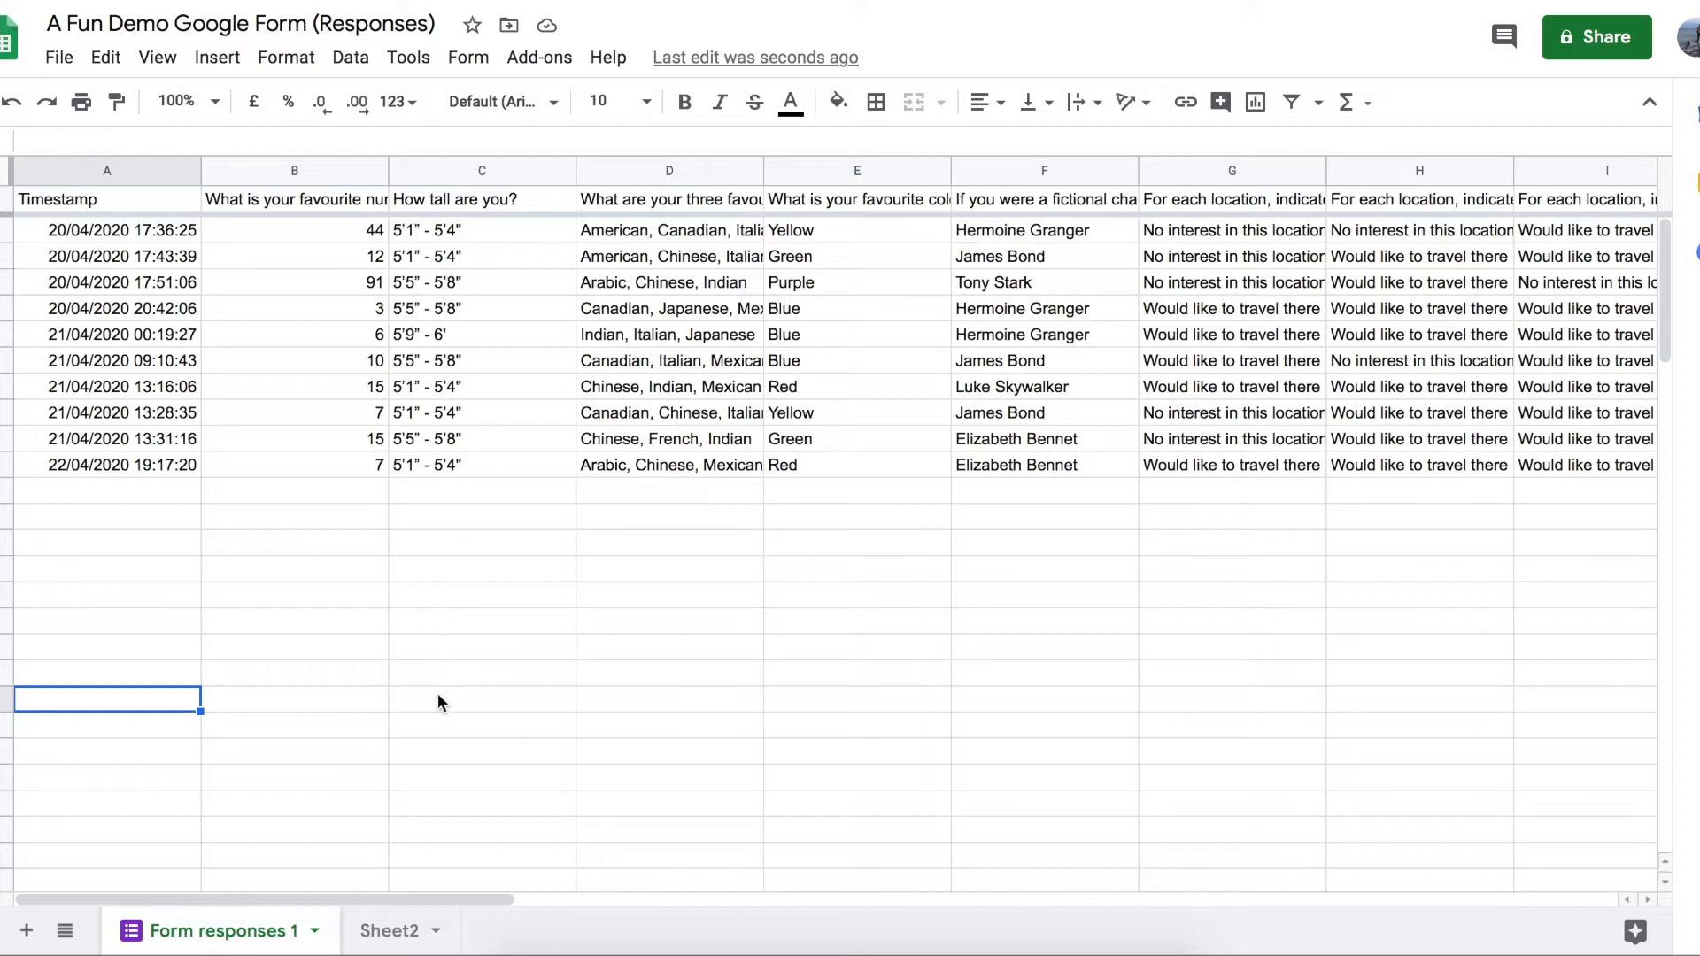
Add a blank sheet to the workbook and place it after Sheet2
click(26, 932)
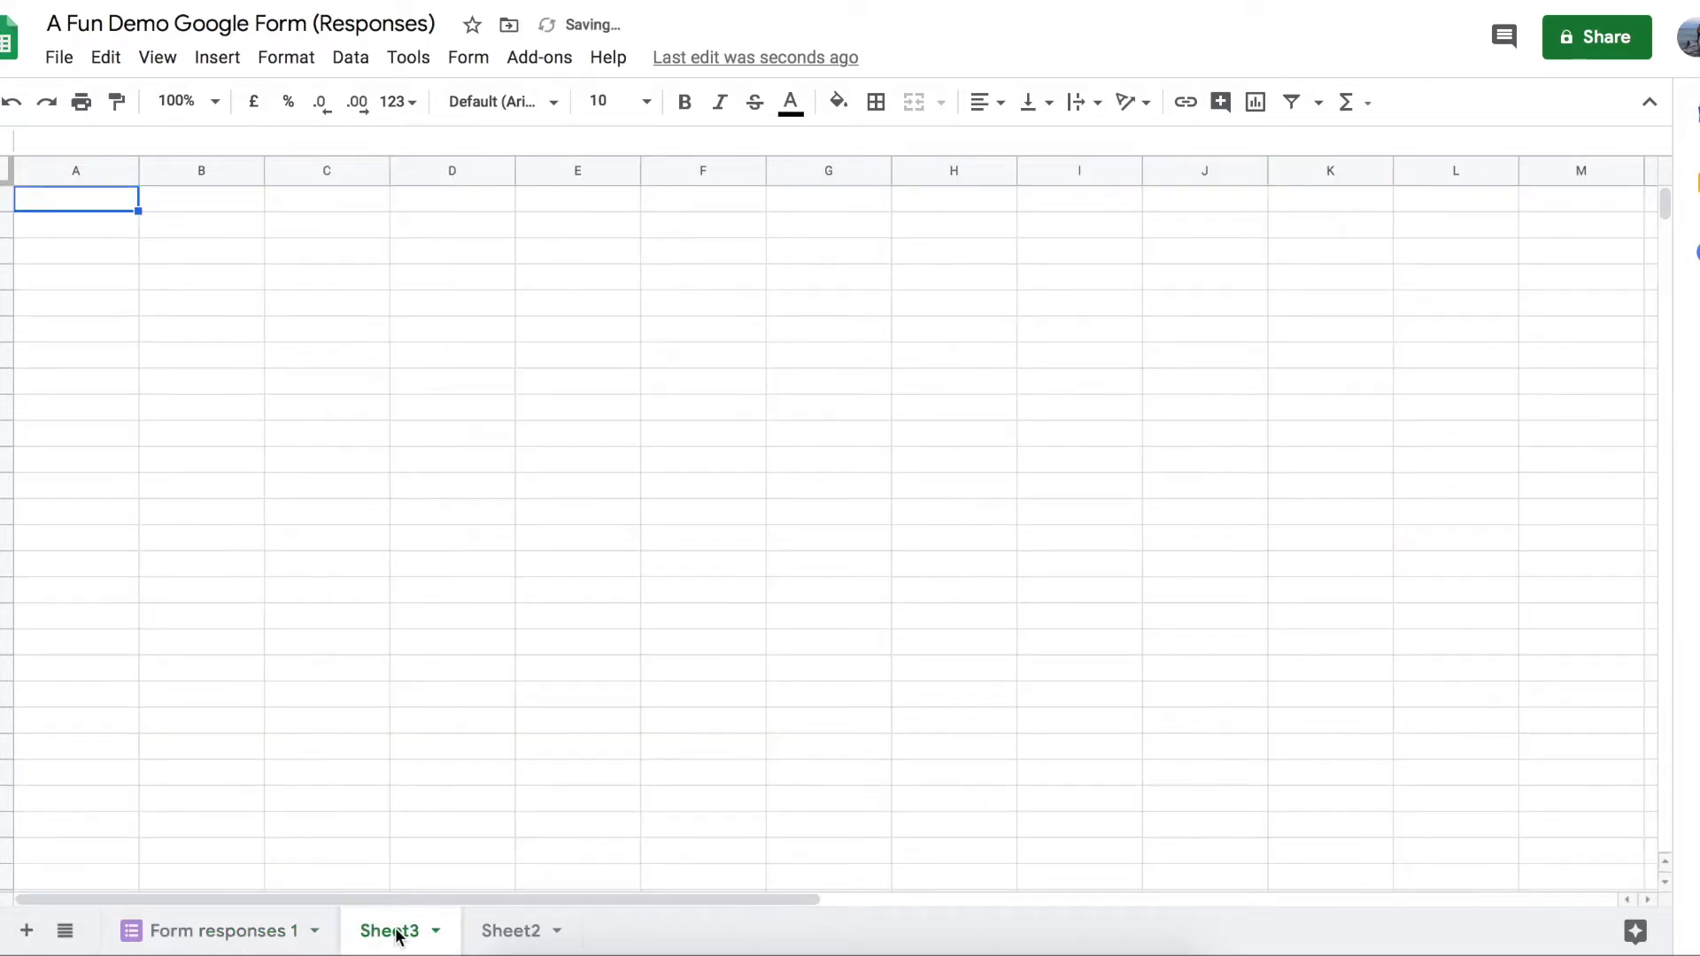
drag(397, 930, 535, 928)
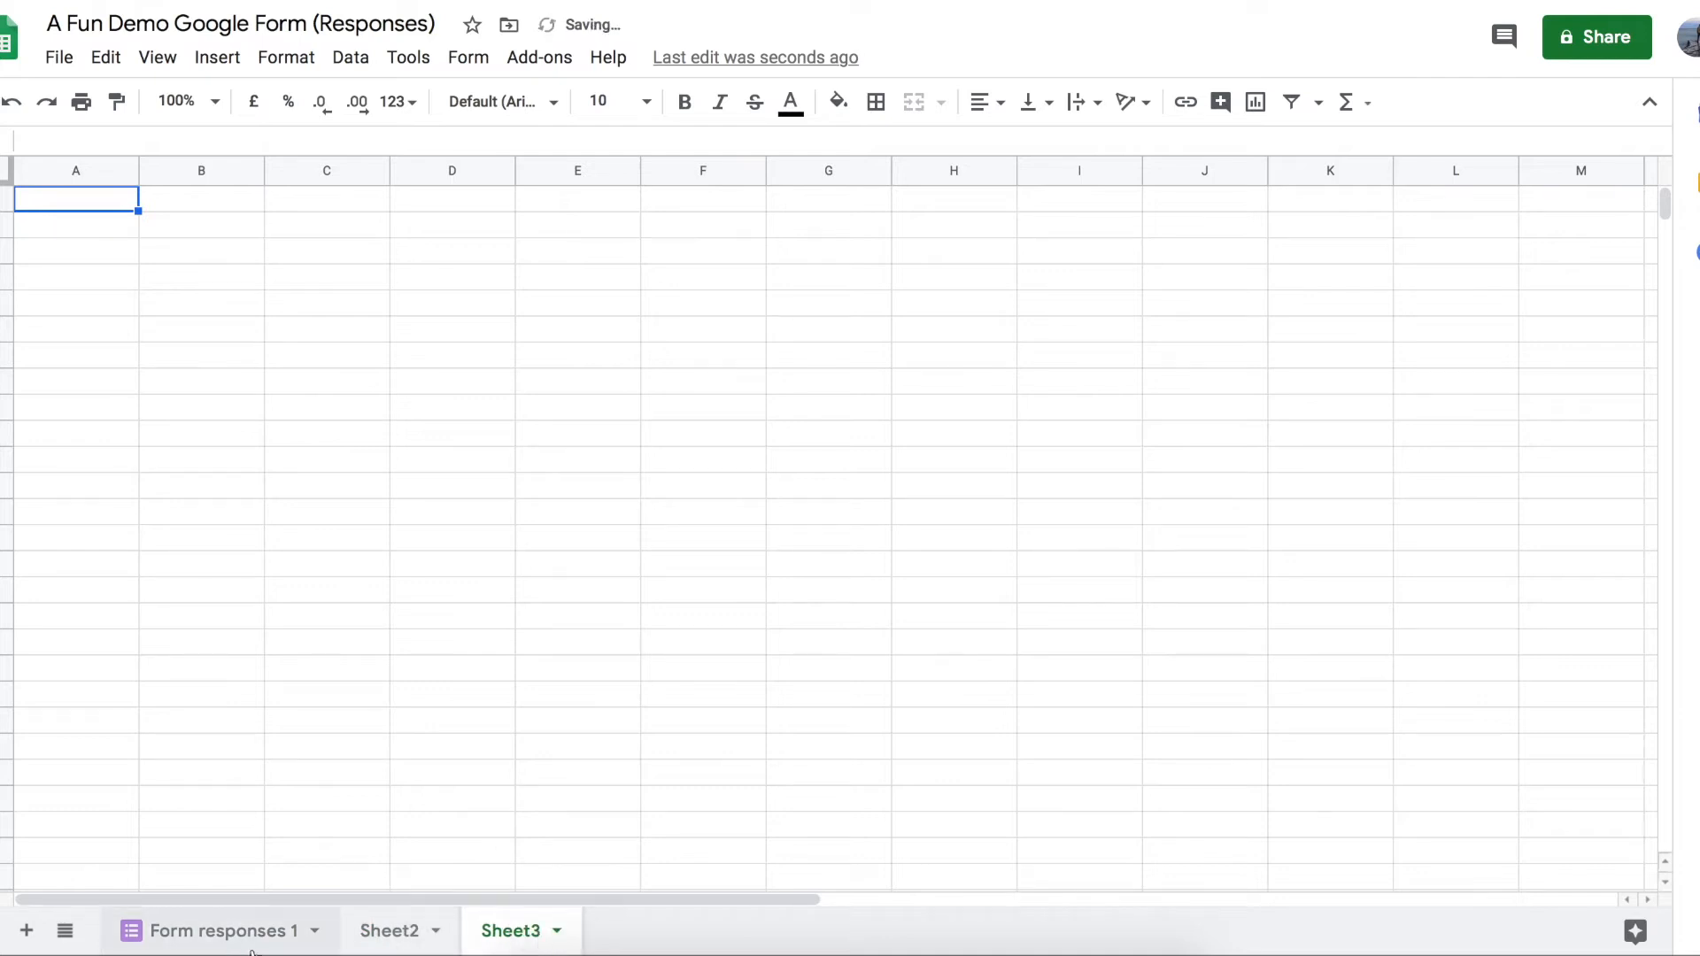
Select the favourite number and height columns with their headers, B1:C11, on the Form responses 1 sheet
click(232, 932)
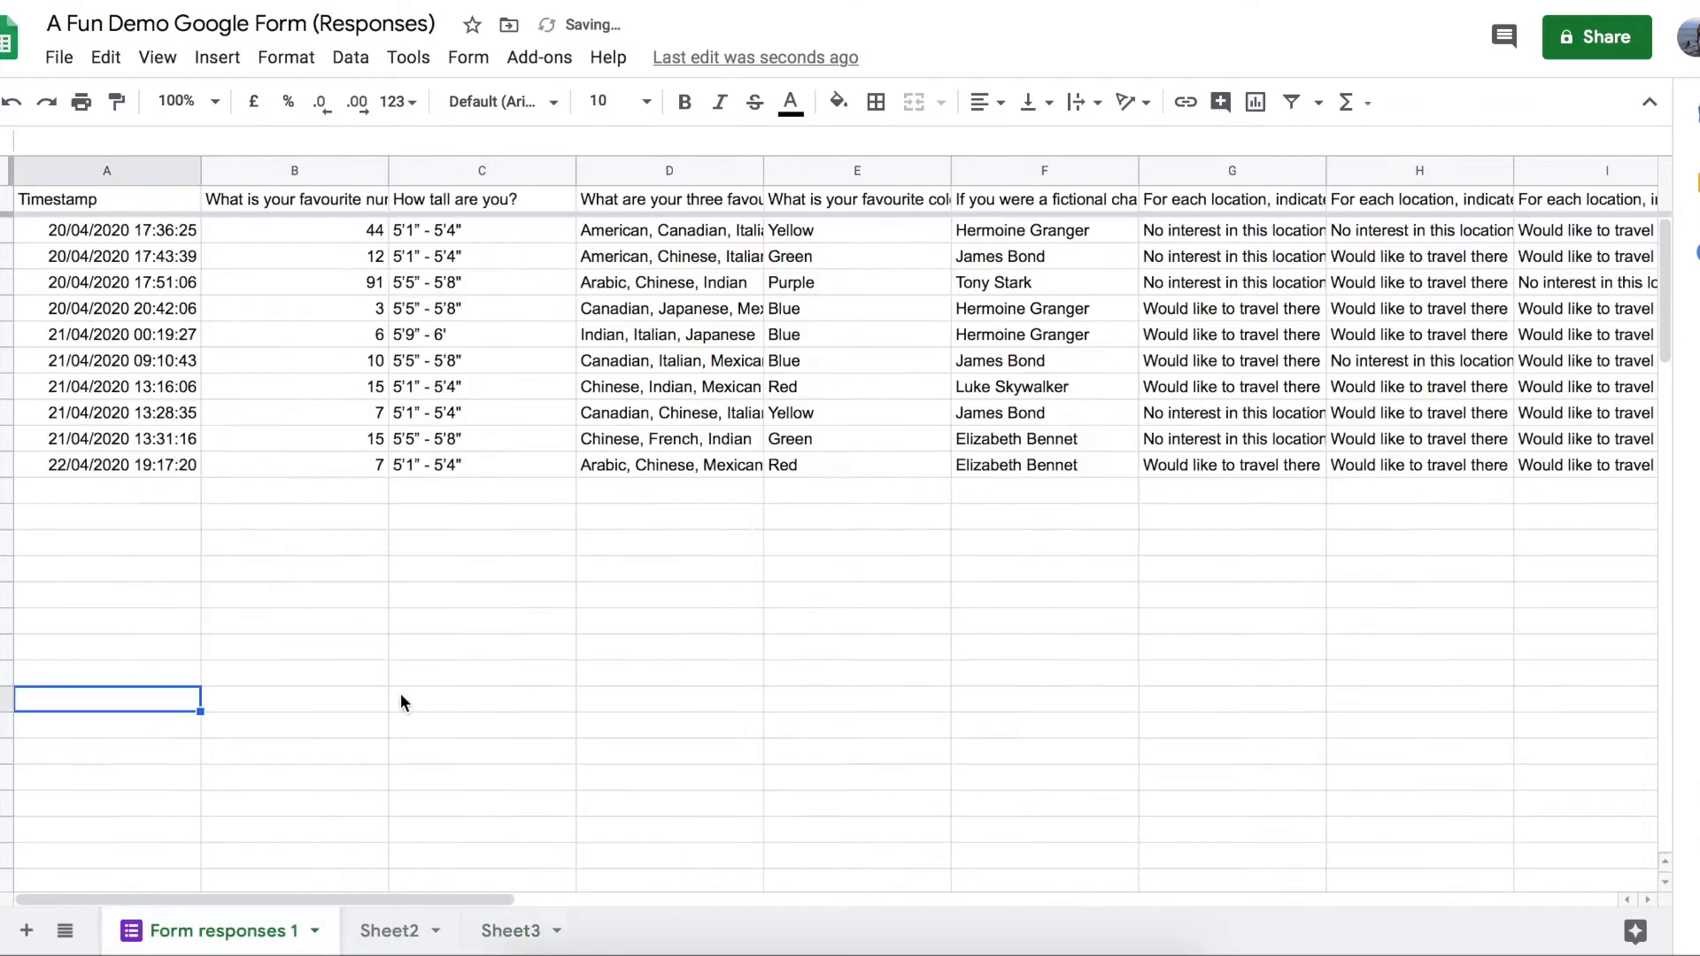
click(257, 224)
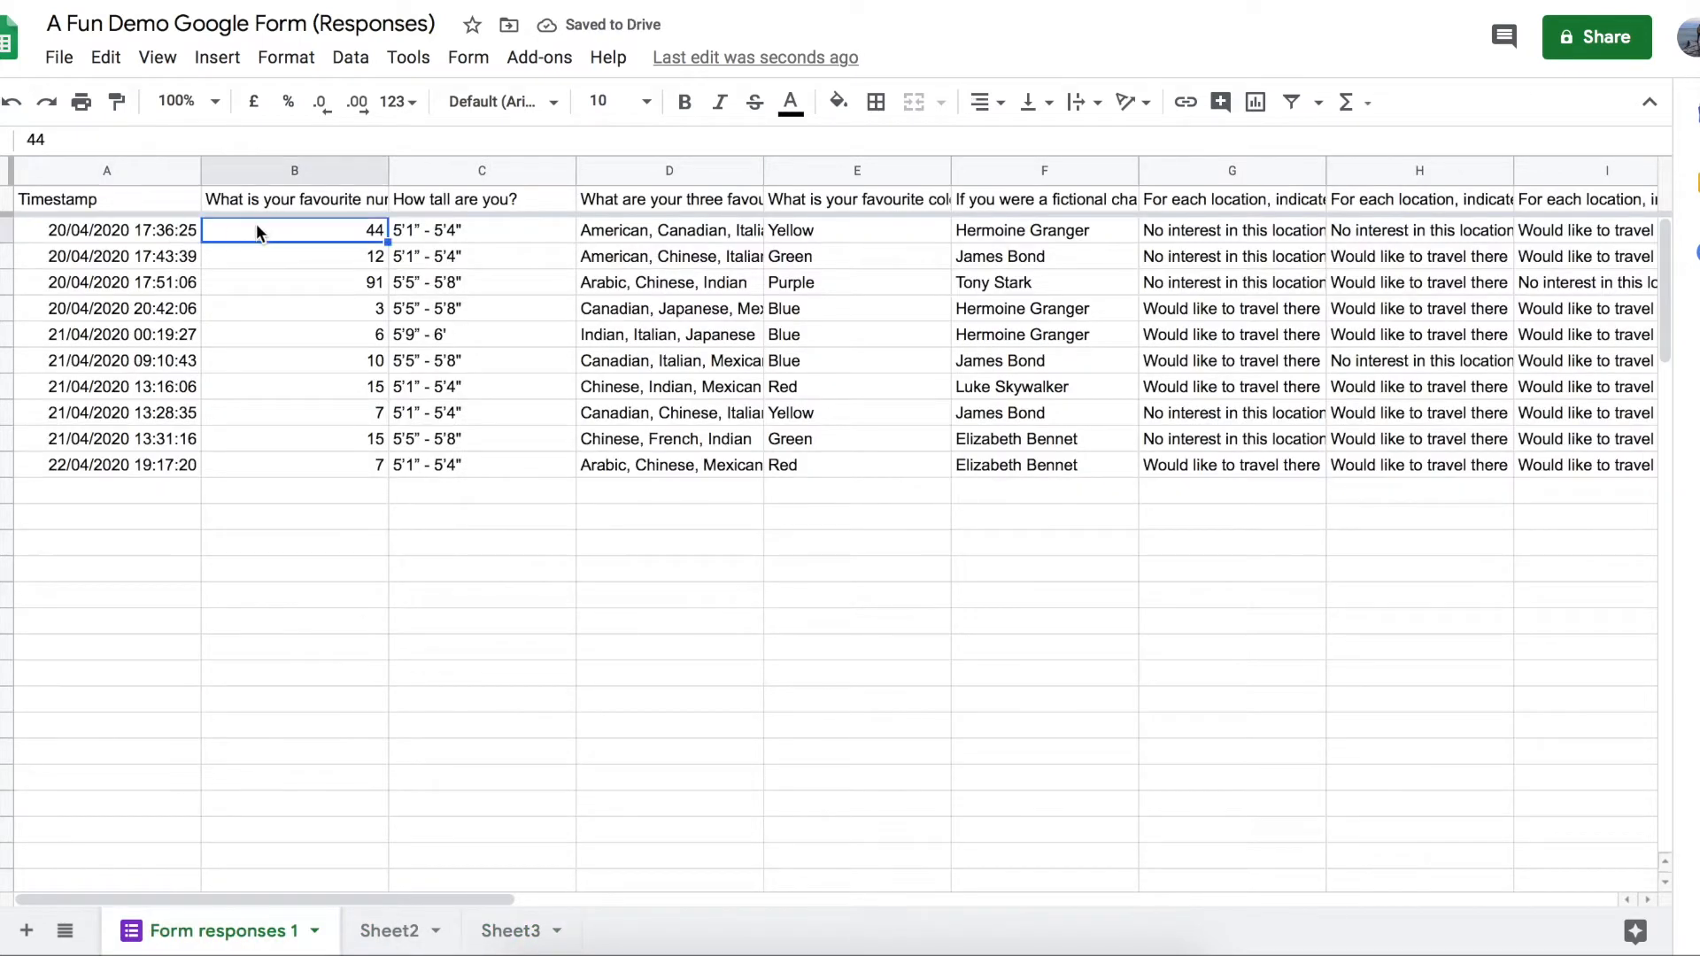
key(shift+Right)
key(shift+Down)
key(shift+Down)
key(shift+Down)
key(shift+Down)
key(shift+Down)
key(shift+Down)
key(shift+Down)
key(shift+Down)
key(shift+Down)
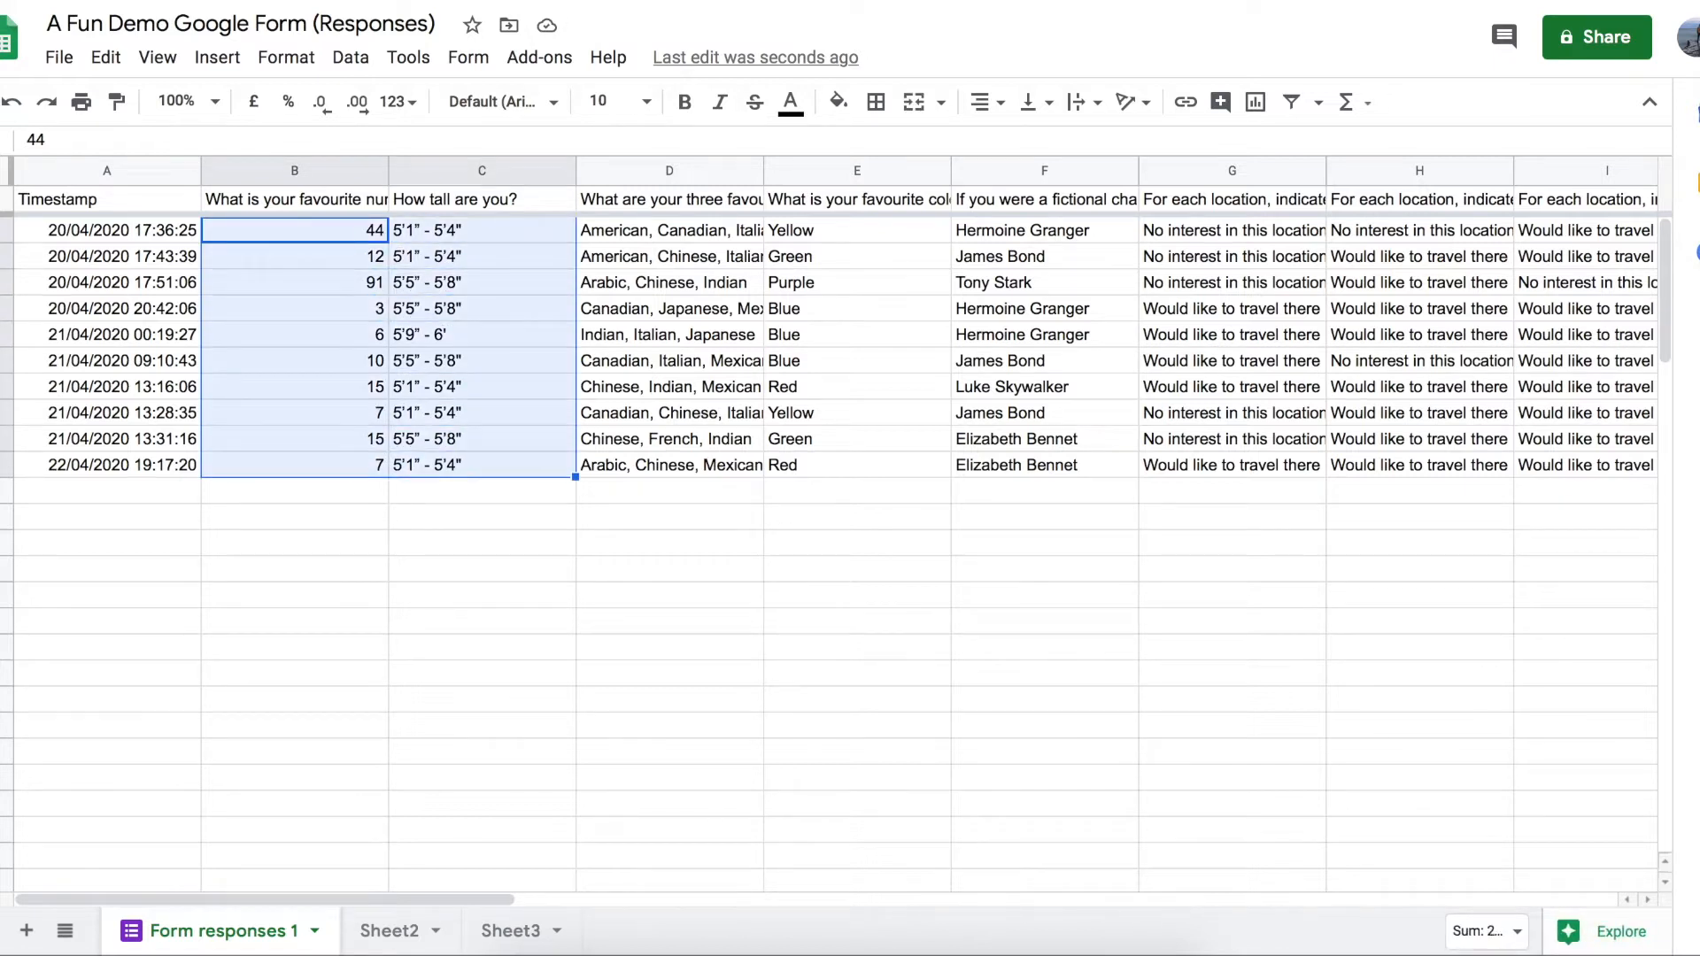
key(Up)
key(shift+Right)
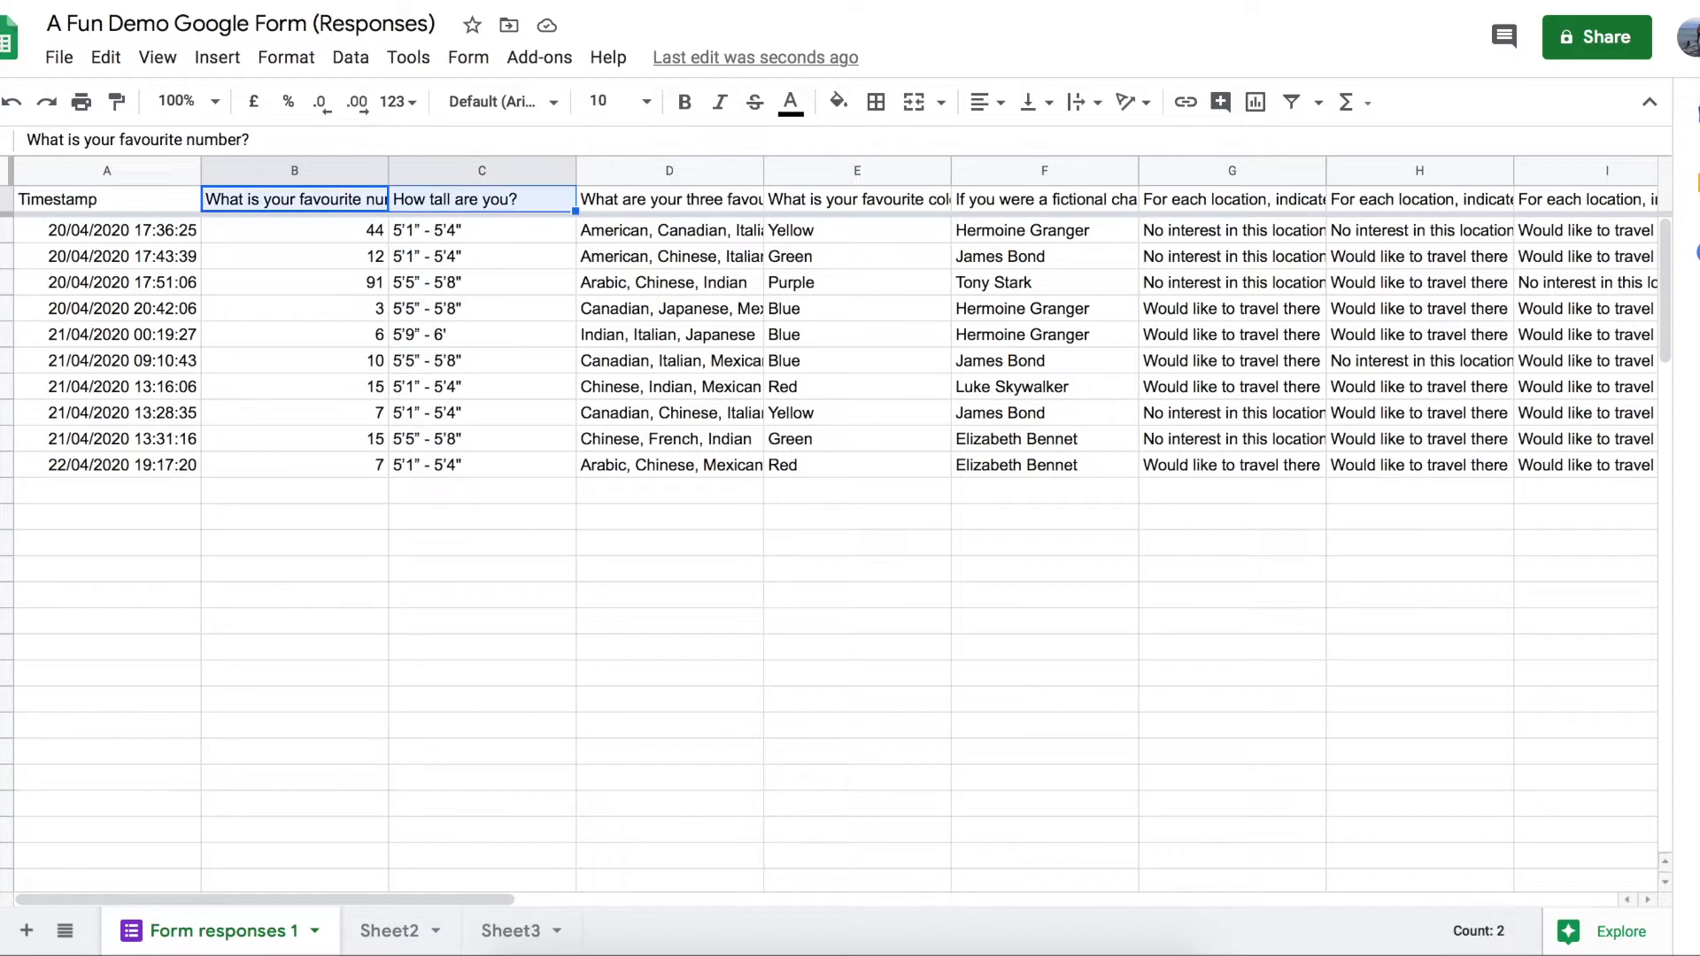
key(shift+Down)
key(shift+Down)
key(shift+Down)
key(shift+Down)
key(shift+Down)
key(shift+Down)
key(shift+Down)
key(shift+Down)
key(shift+Down)
key(shift+Down)
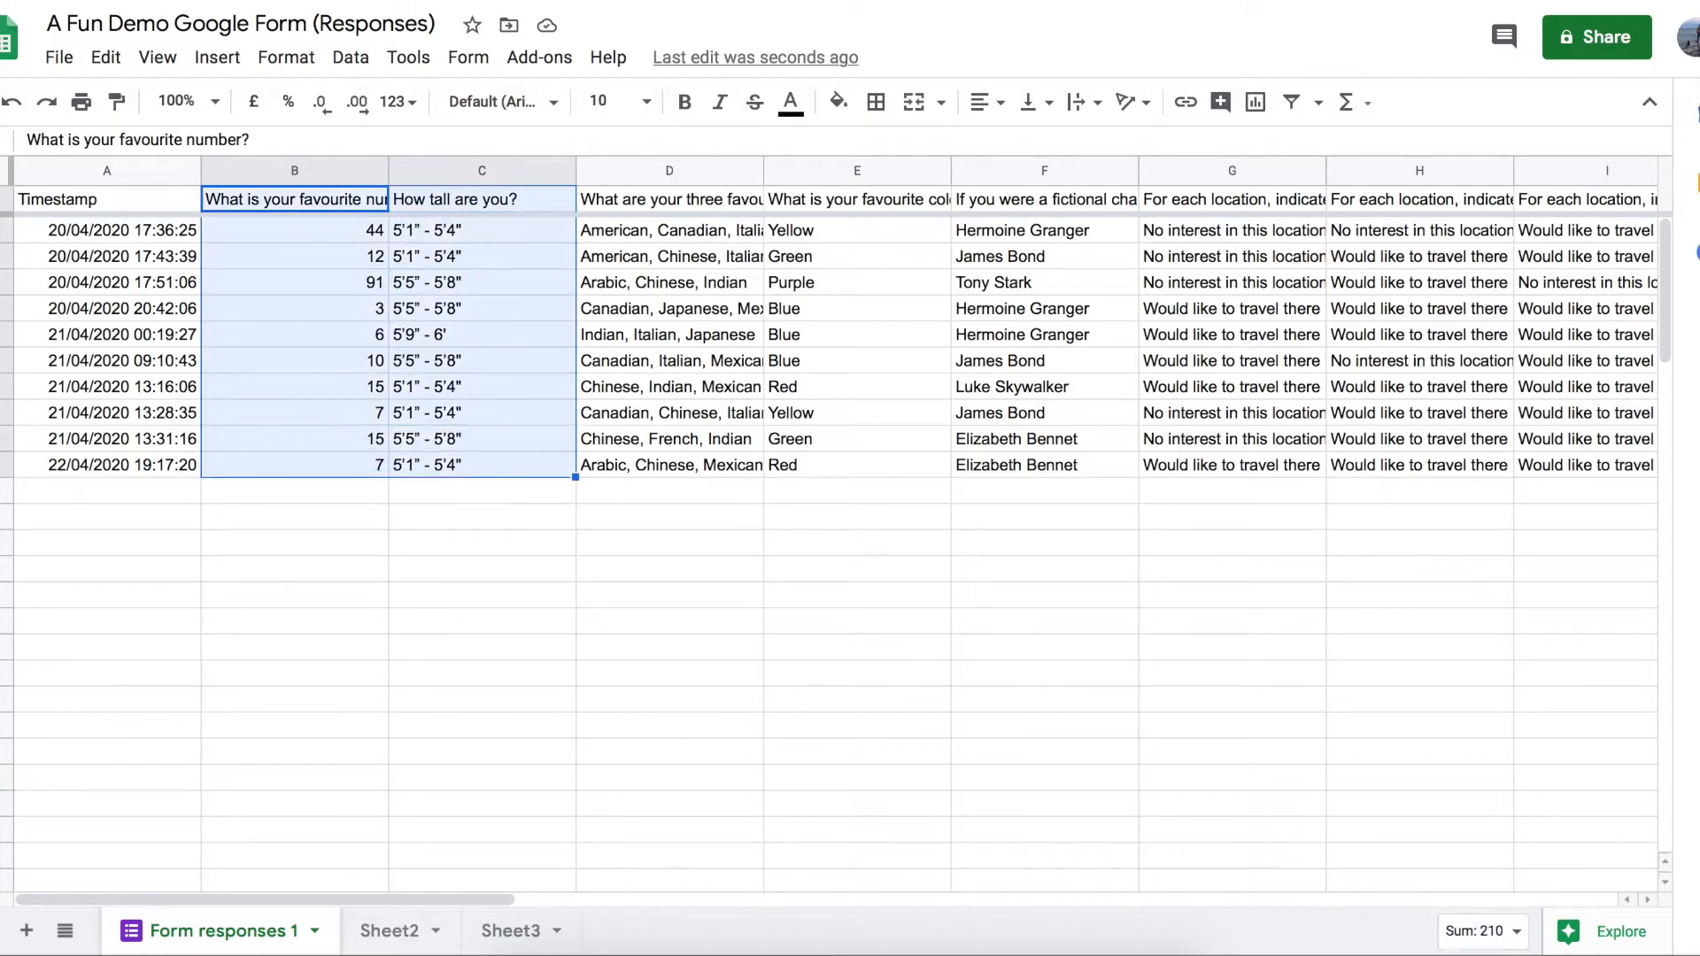
Try to move the selected favourite number and height cells to Sheet3 by cutting and pasting them
click(512, 930)
key(ctrl+v)
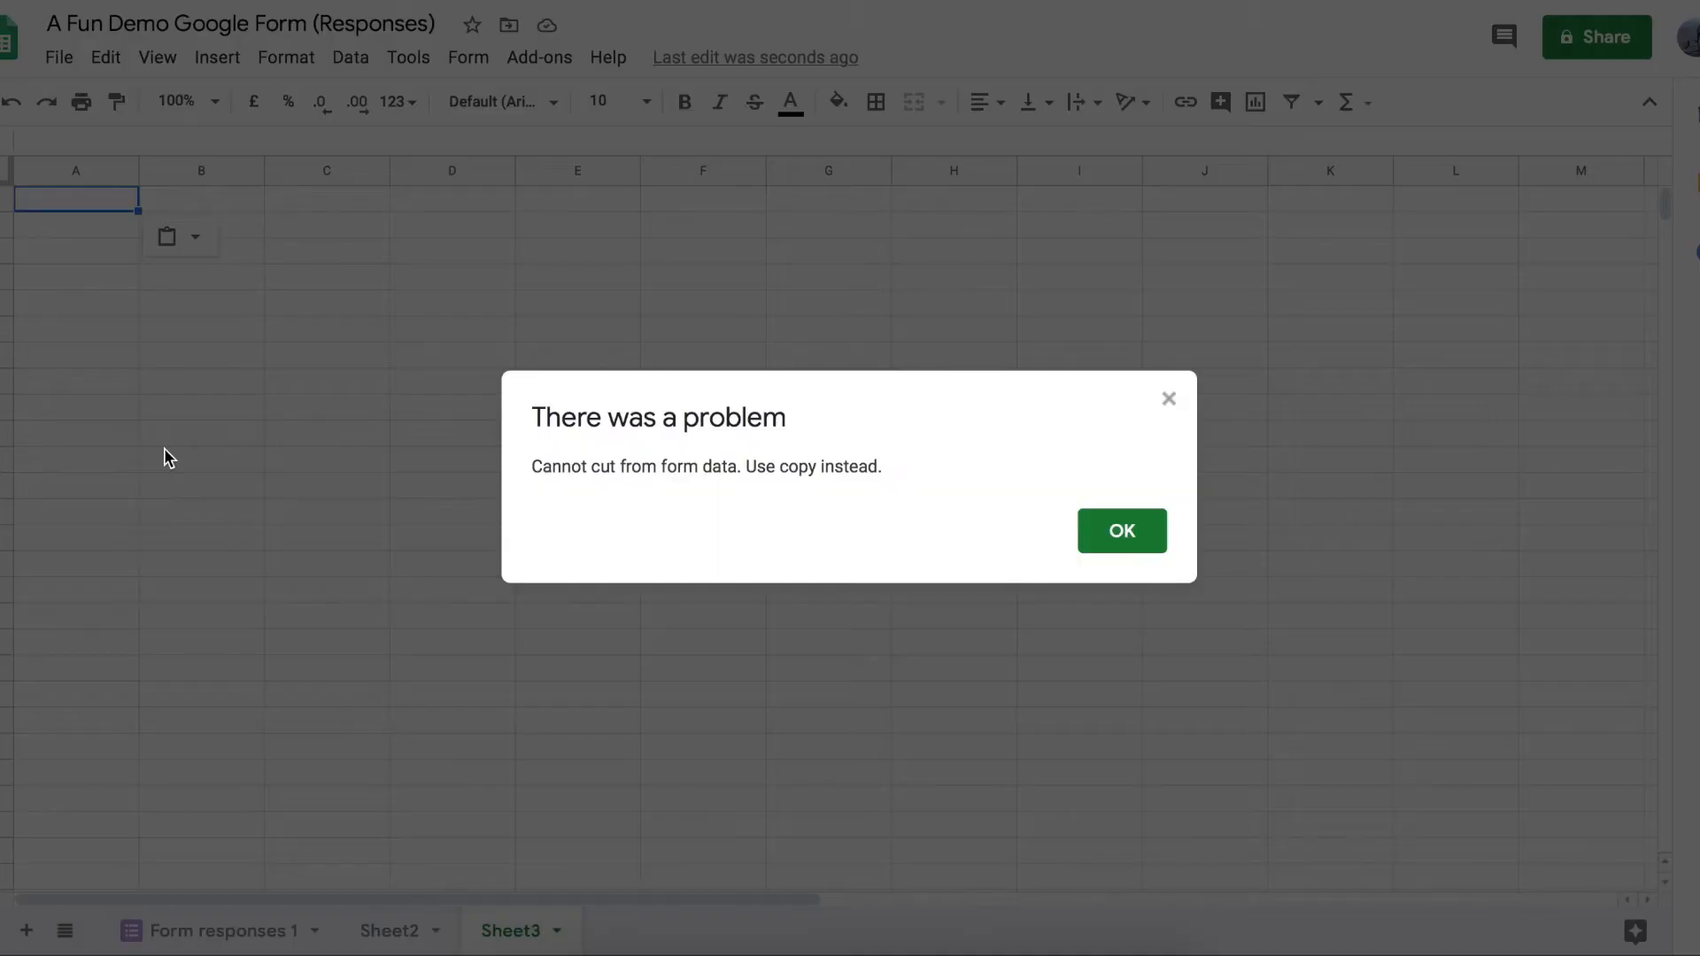
click(1141, 547)
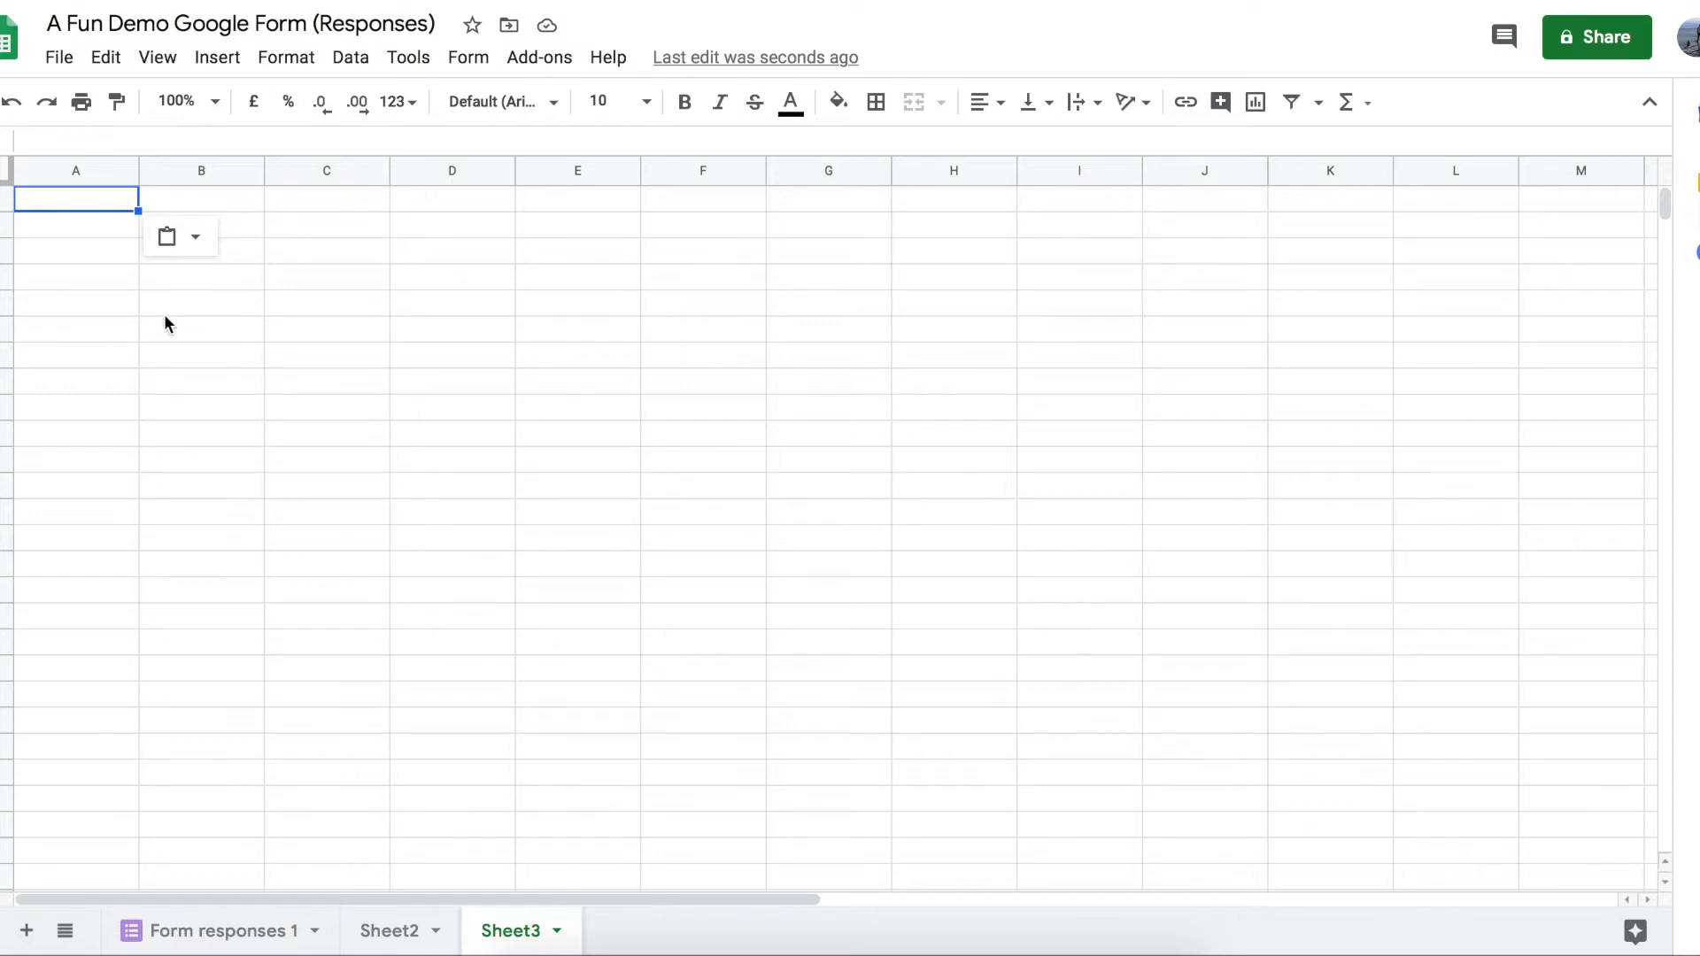
Copy the favourite number and height cells from Form responses 1 and paste them at A1 of Sheet3
click(280, 921)
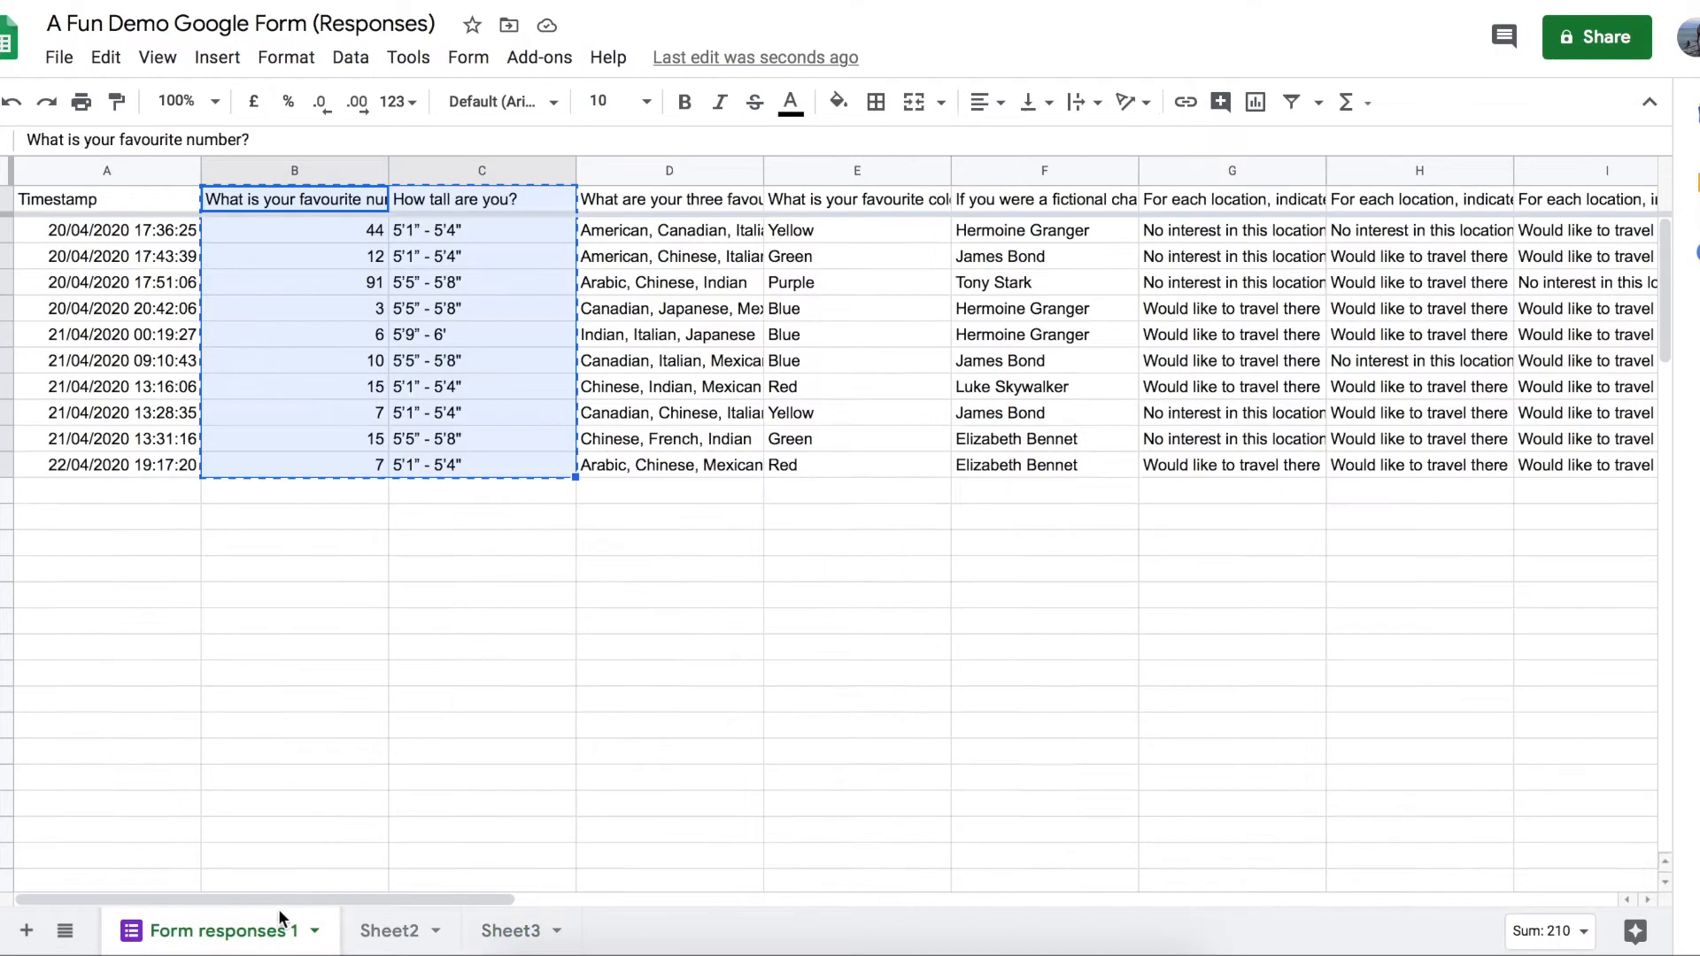
click(511, 931)
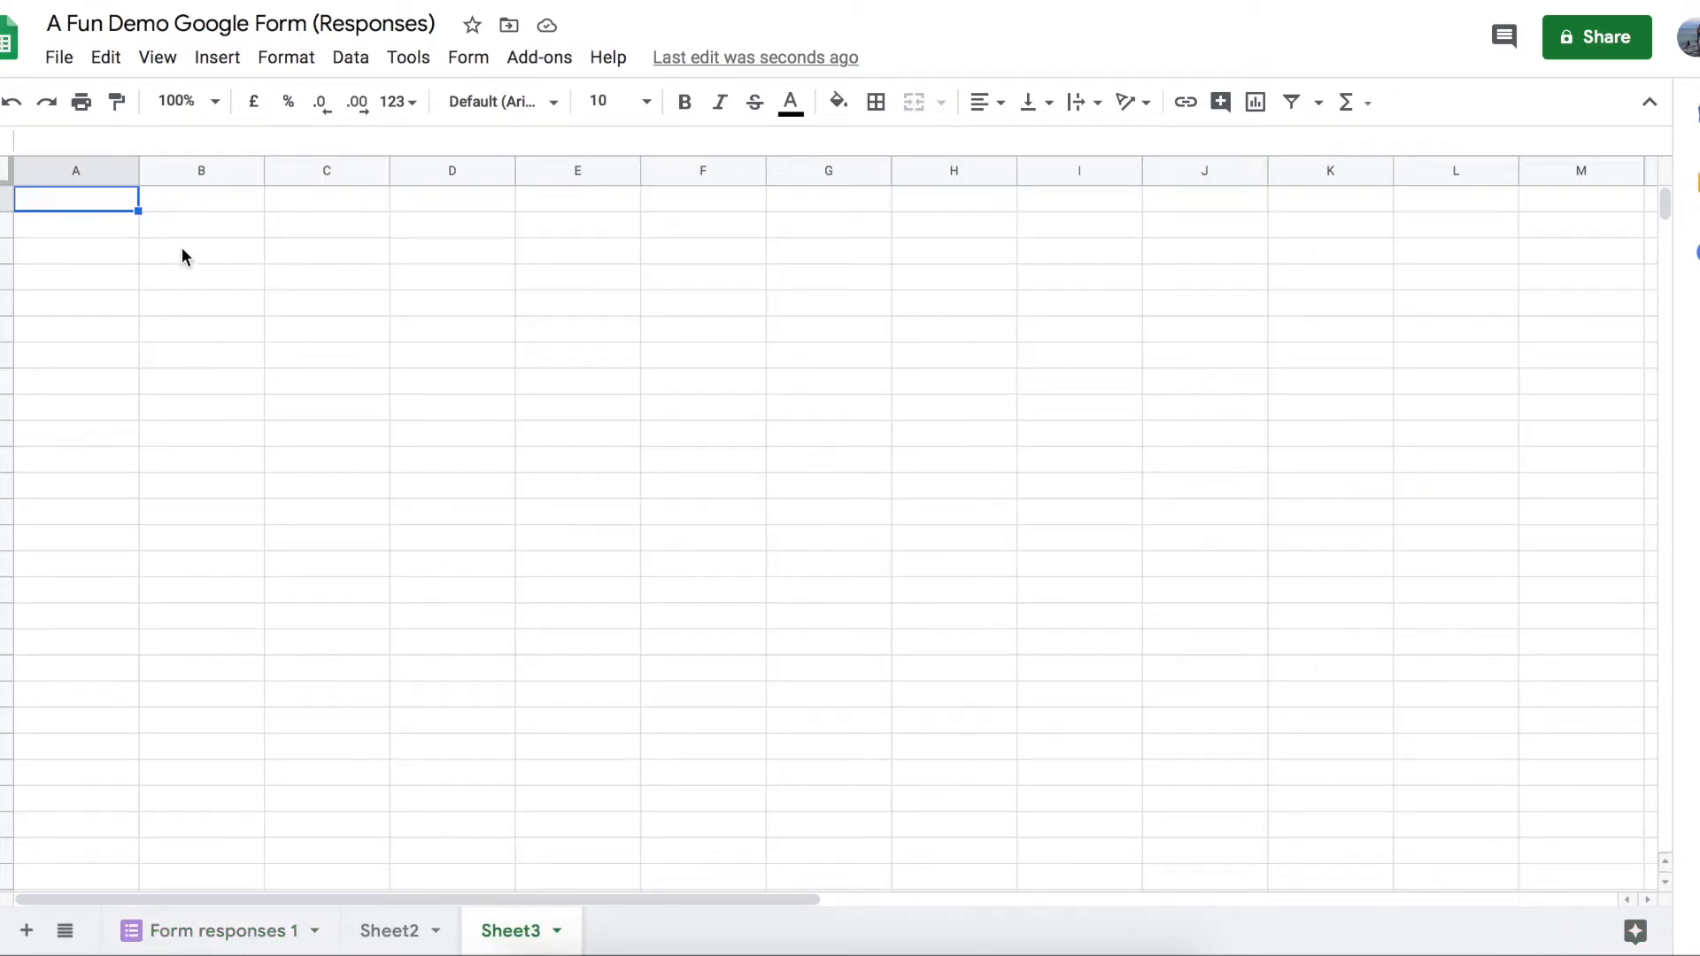
key(ctrl+v)
Clear columns B and C on Form responses 1 and shrink both empty columns to a narrow width
click(216, 925)
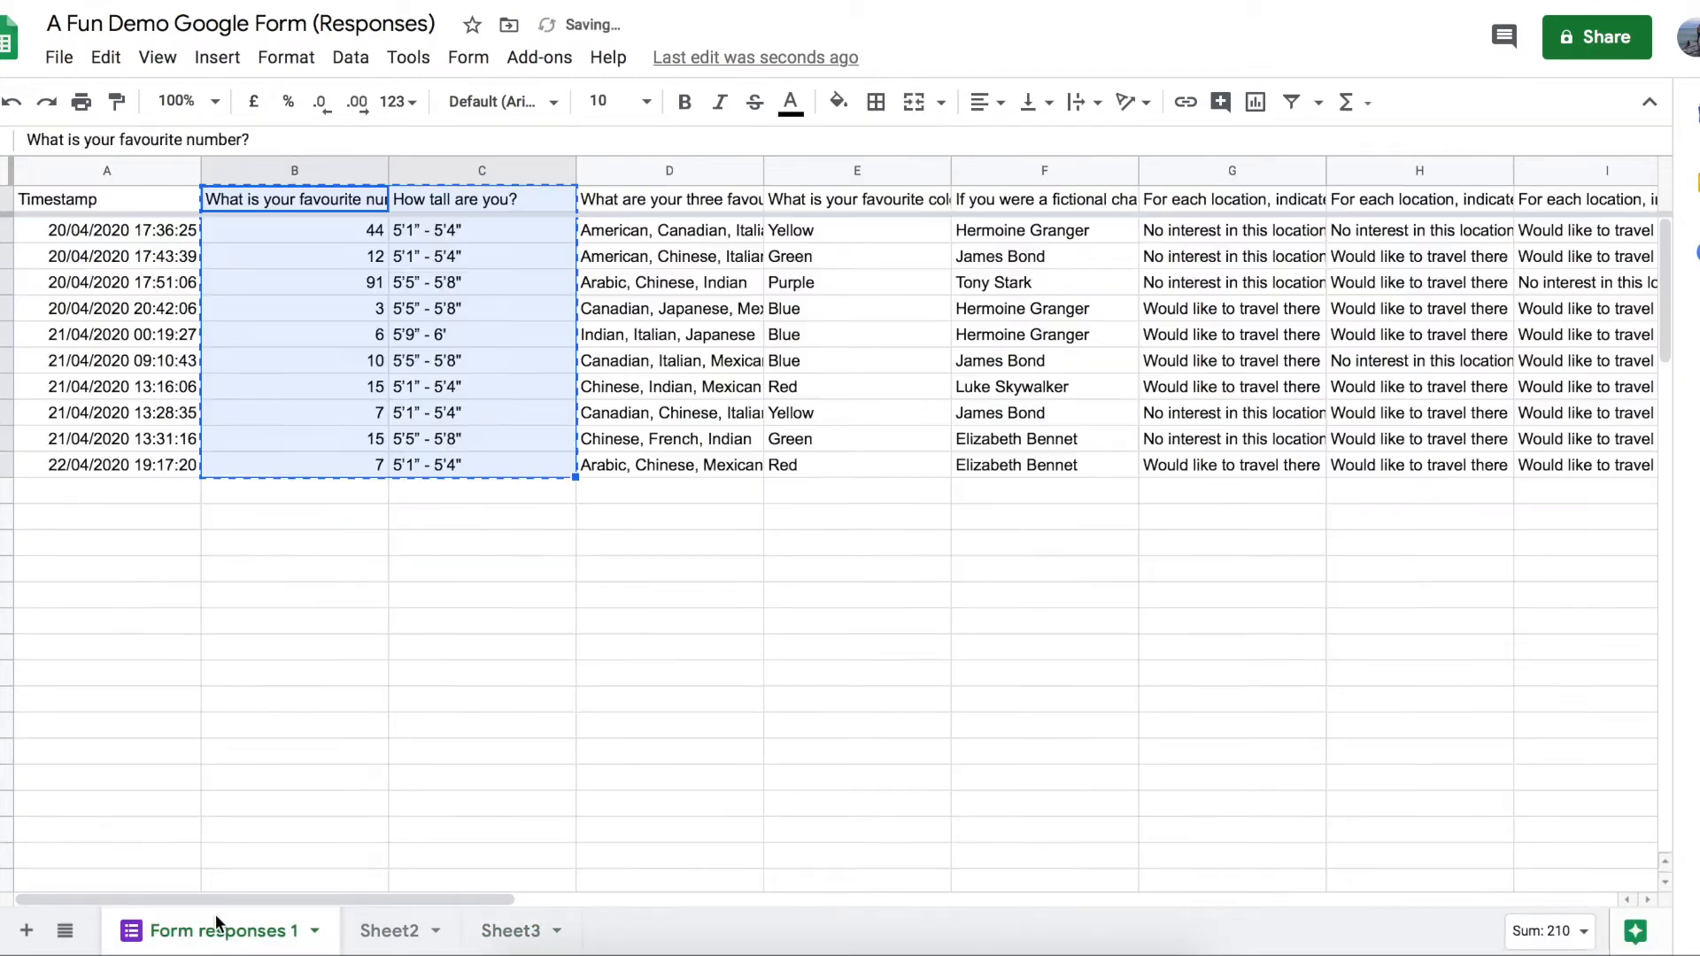
drag(295, 170, 531, 170)
key(Delete)
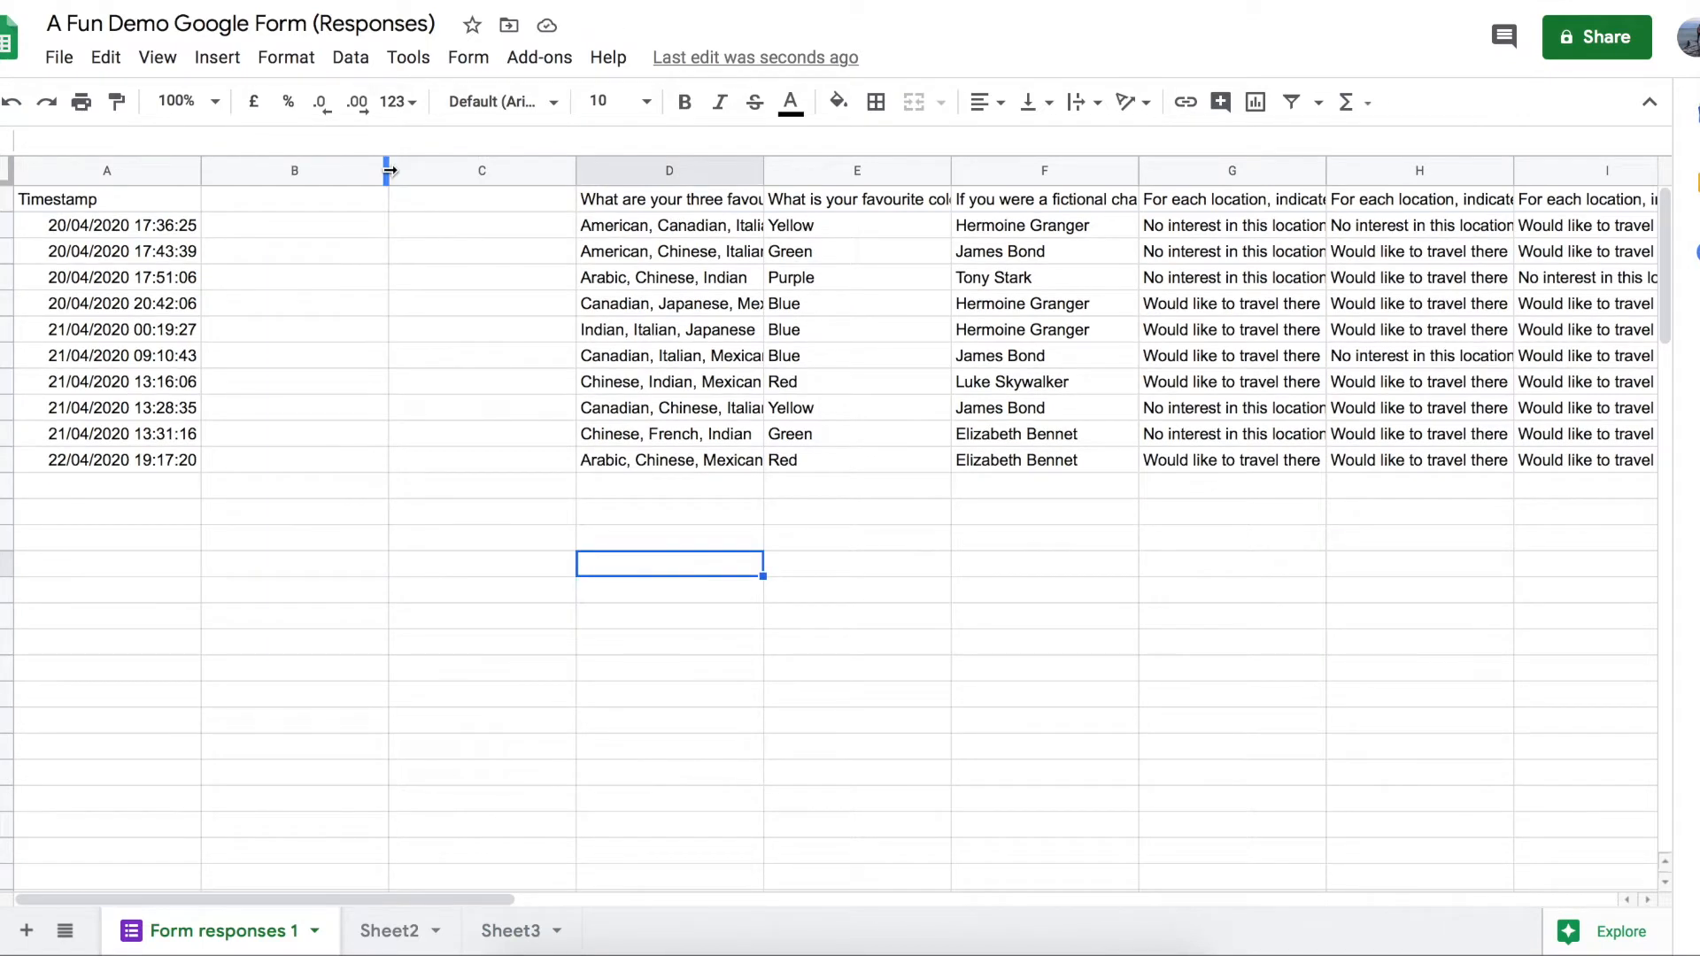
drag(389, 170, 212, 168)
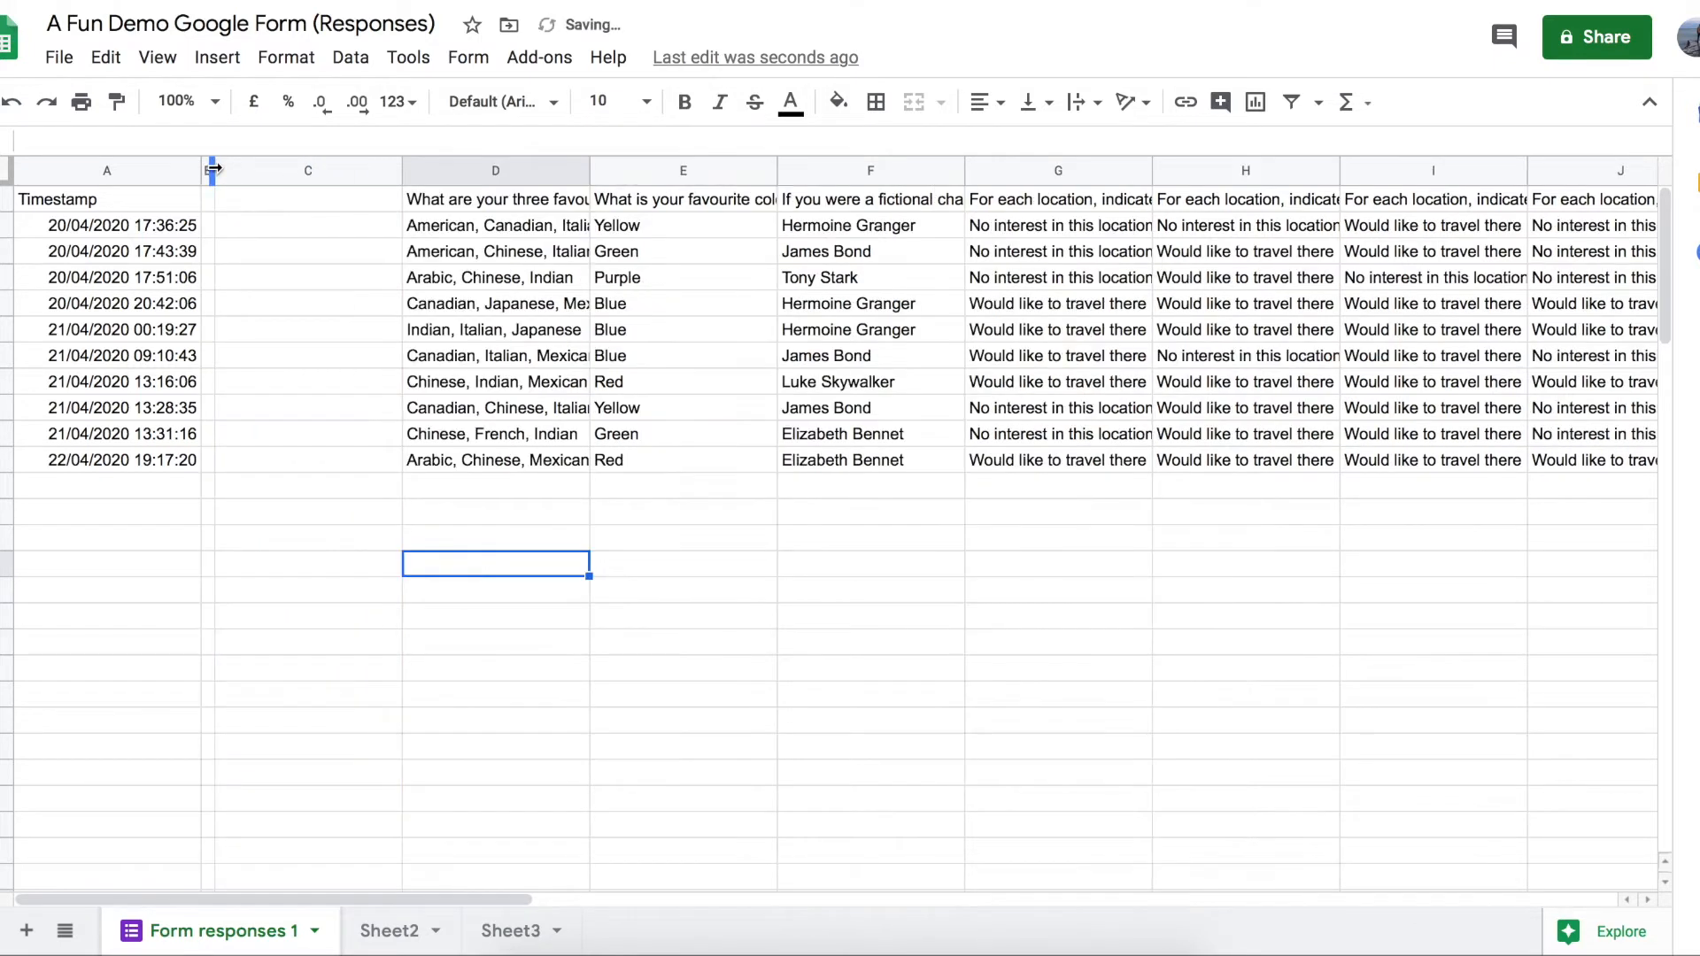
drag(403, 170, 226, 163)
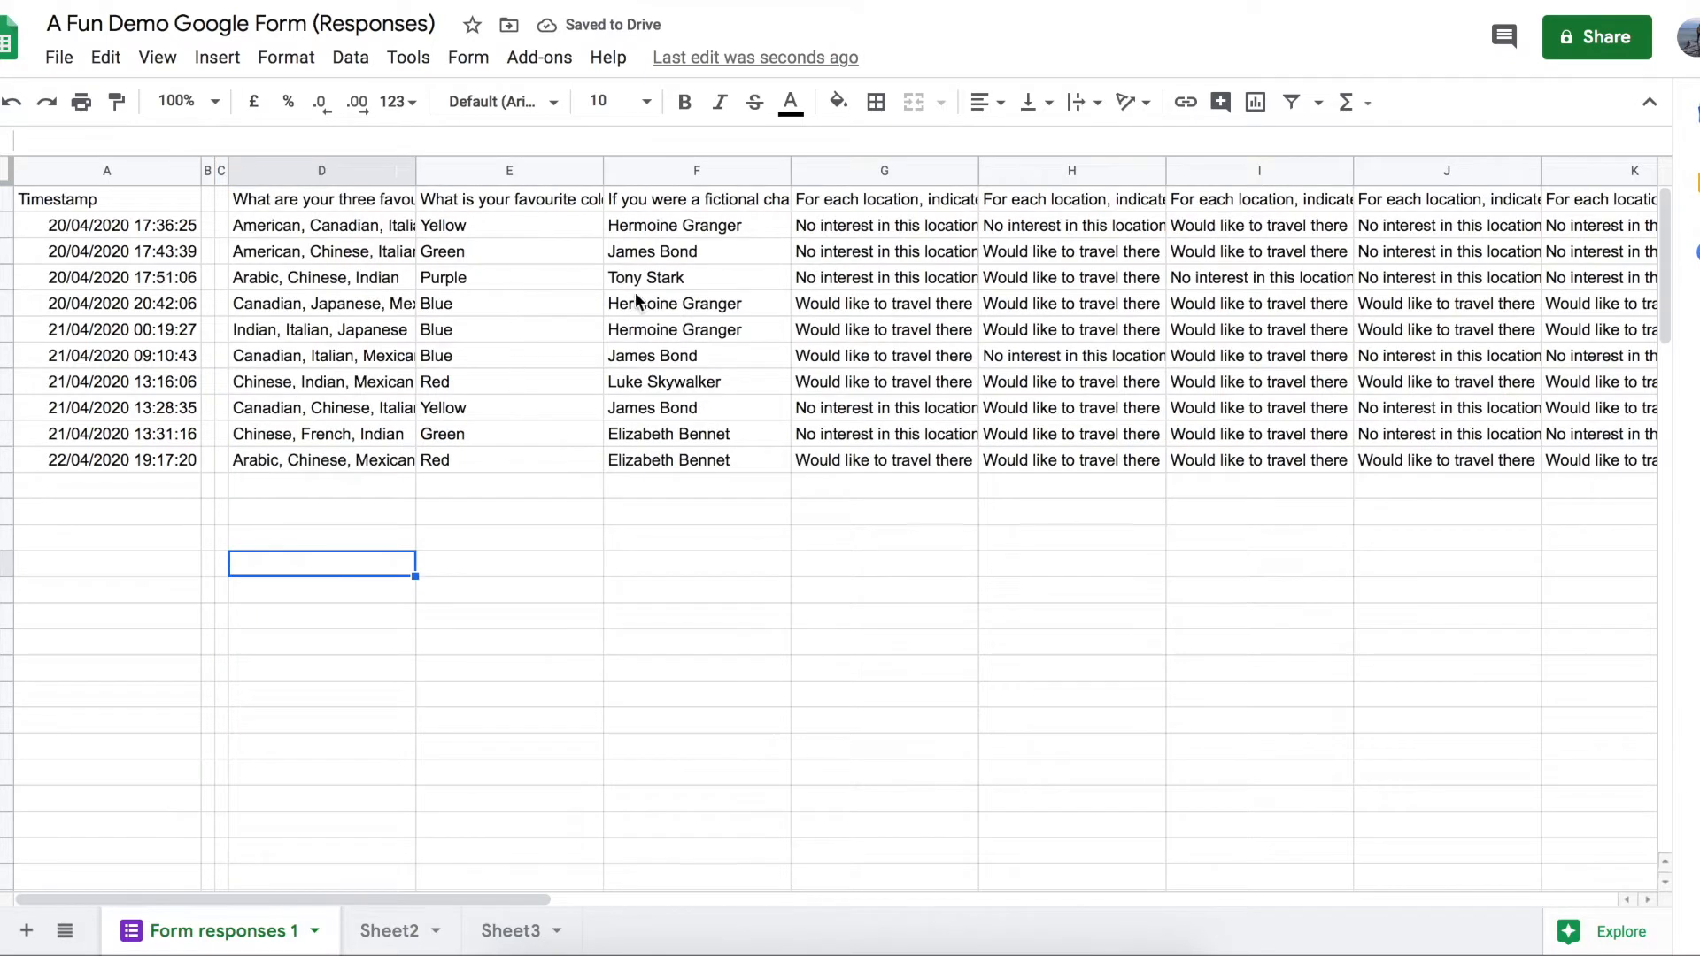
Copy the fictional character column through the survey rating column with headers, F1:V11, and paste the block at C1 of Sheet3
click(671, 202)
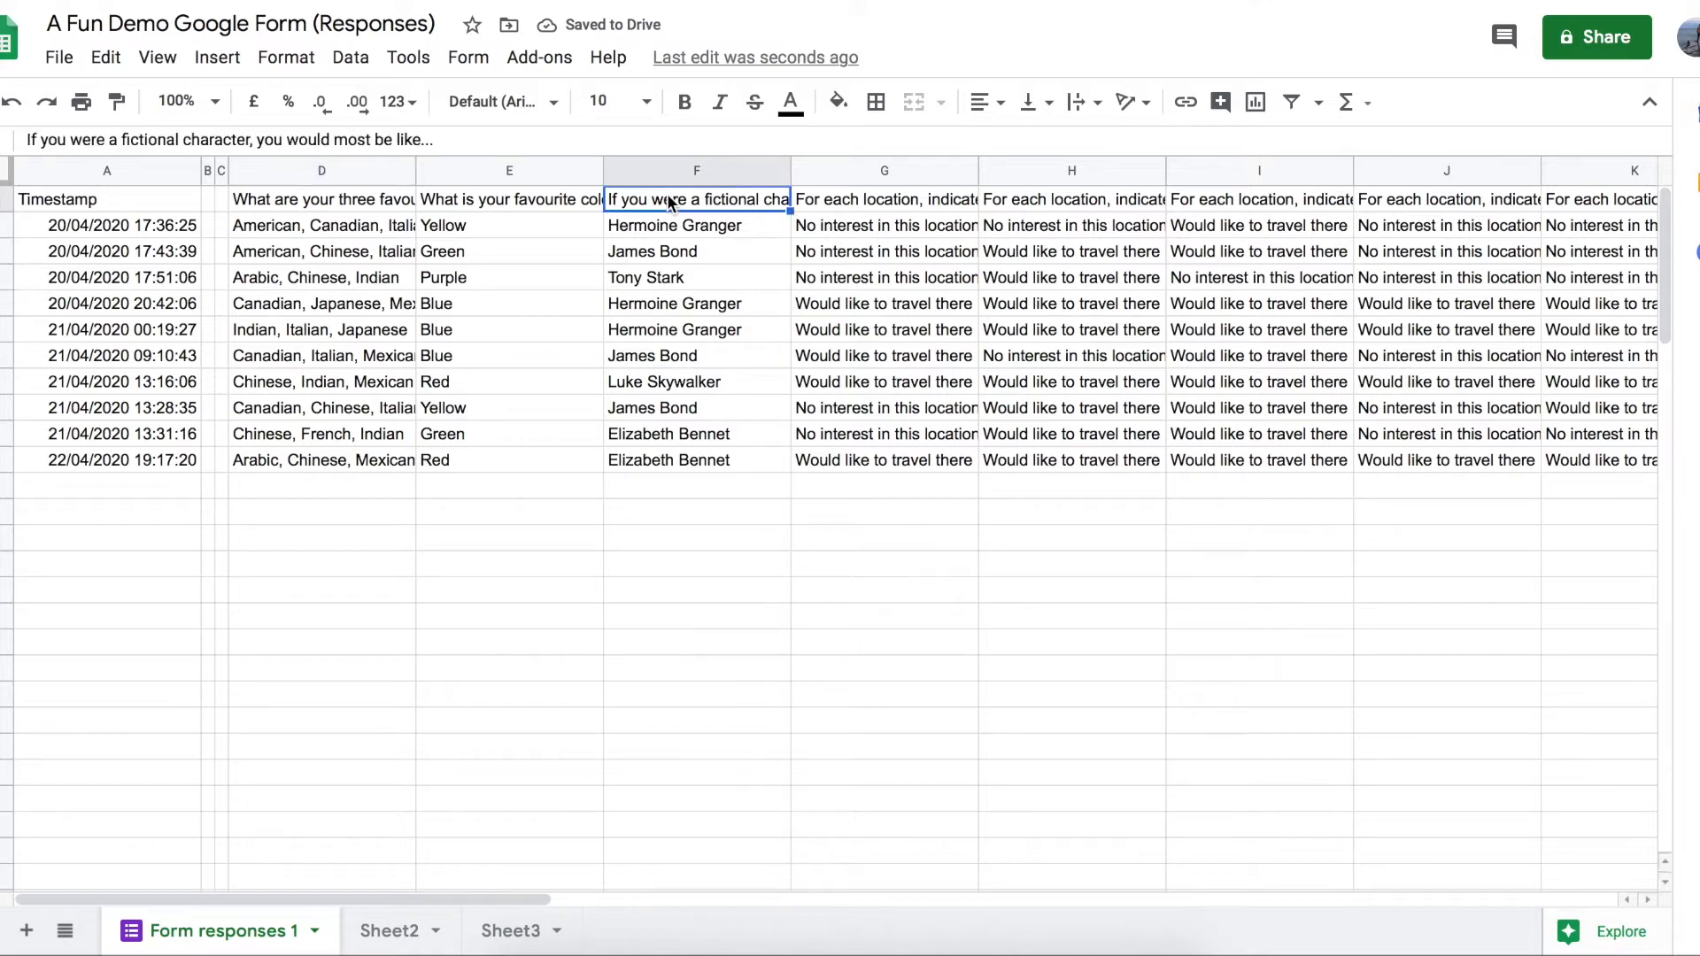
key(shift+Down)
key(shift+Down)
key(shift+Down)
key(shift+Down)
key(shift+Down)
key(shift+Down)
key(shift+Down)
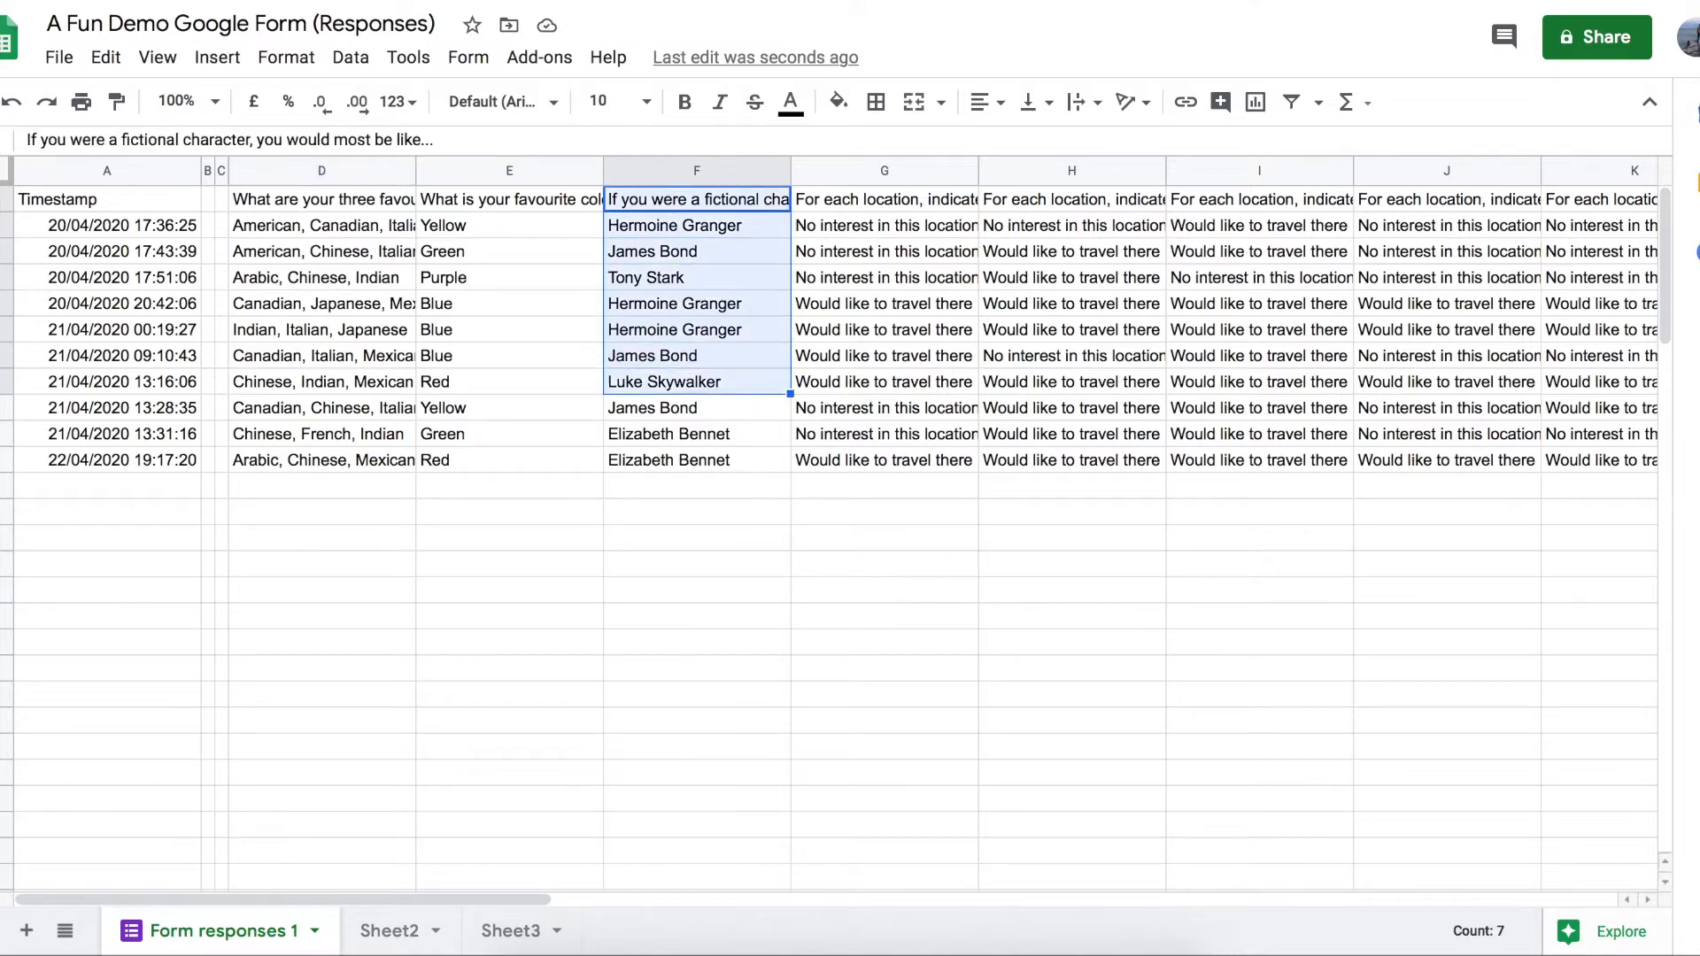
key(shift+Down)
key(shift+Down)
key(shift+Down)
key(shift+Right)
key(shift+Right)
key(shift+Right)
key(shift+Right)
key(shift+Right)
key(shift+Right)
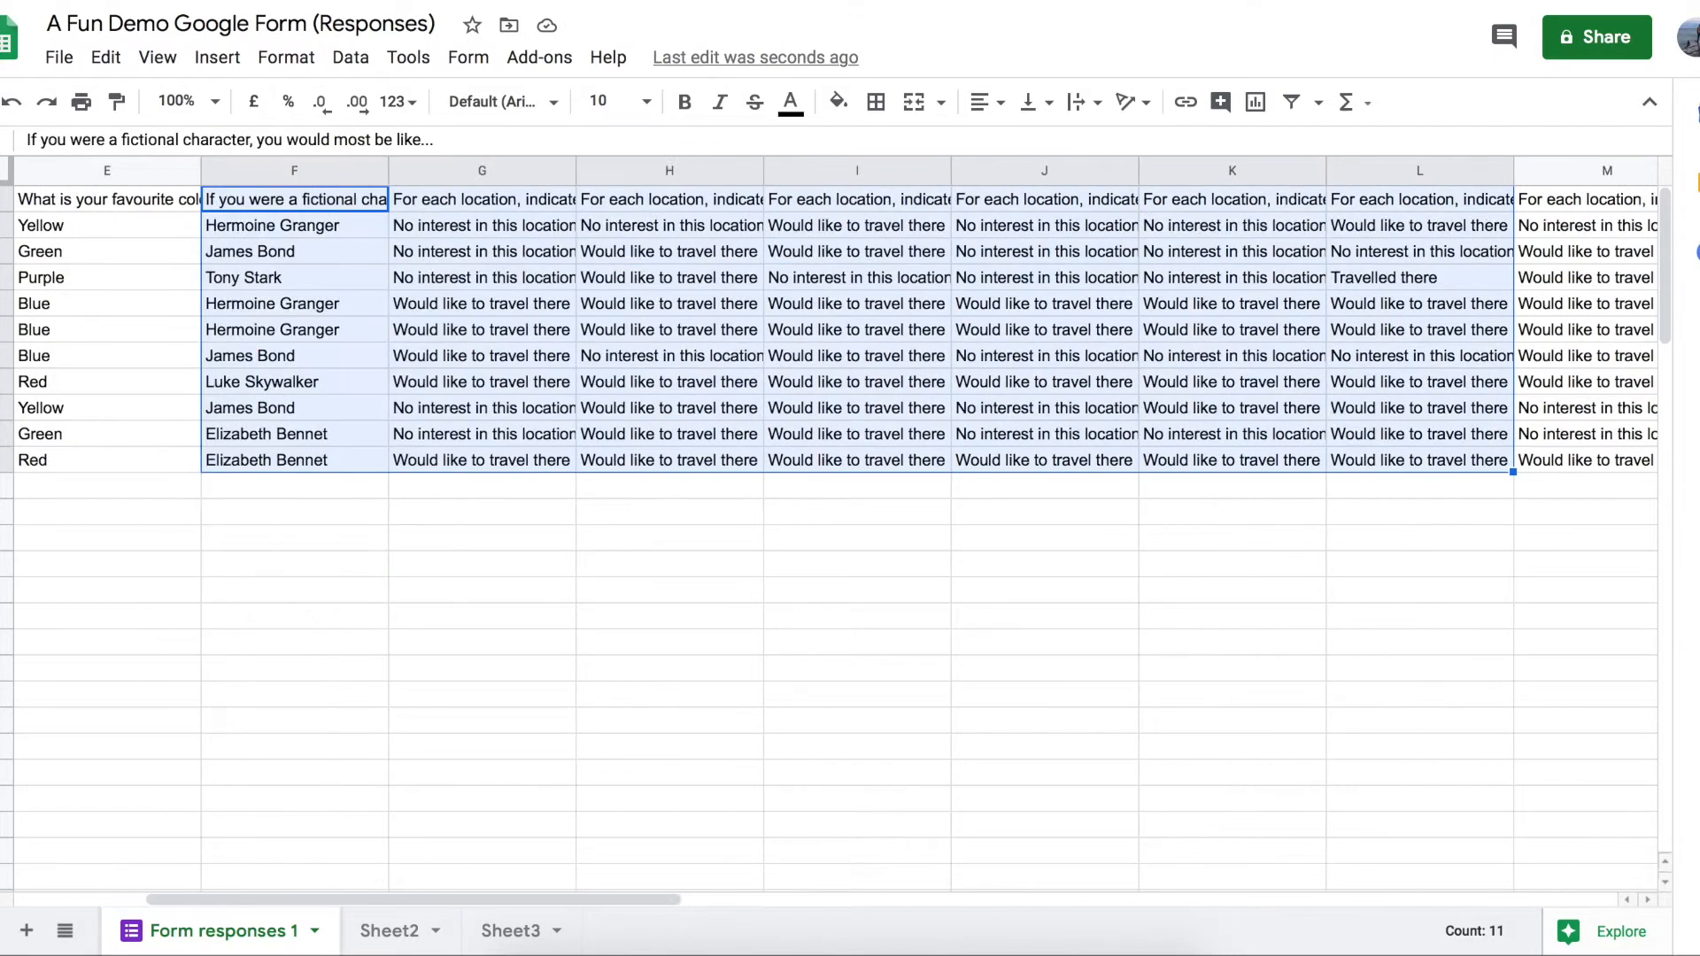
key(shift+Right)
key(shift+Right)
key(shift+Right)
key(shift+Right)
key(shift+Right)
key(shift+Right)
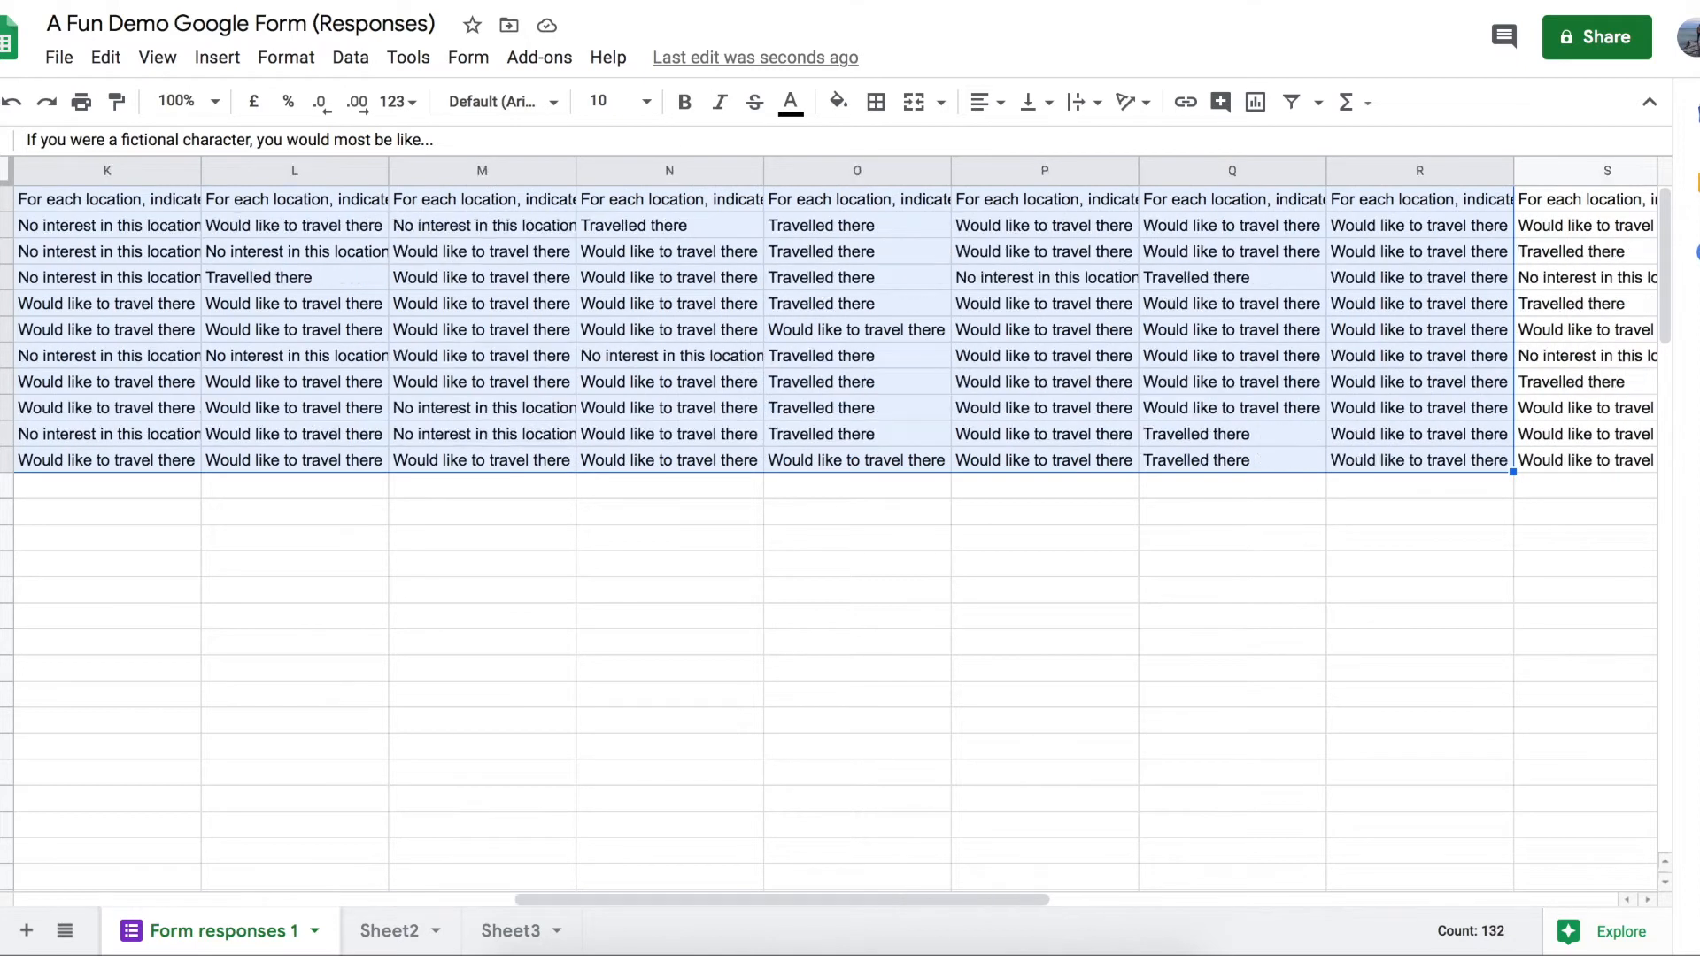
key(shift+Right)
key(shift+Right)
key(shift+Right)
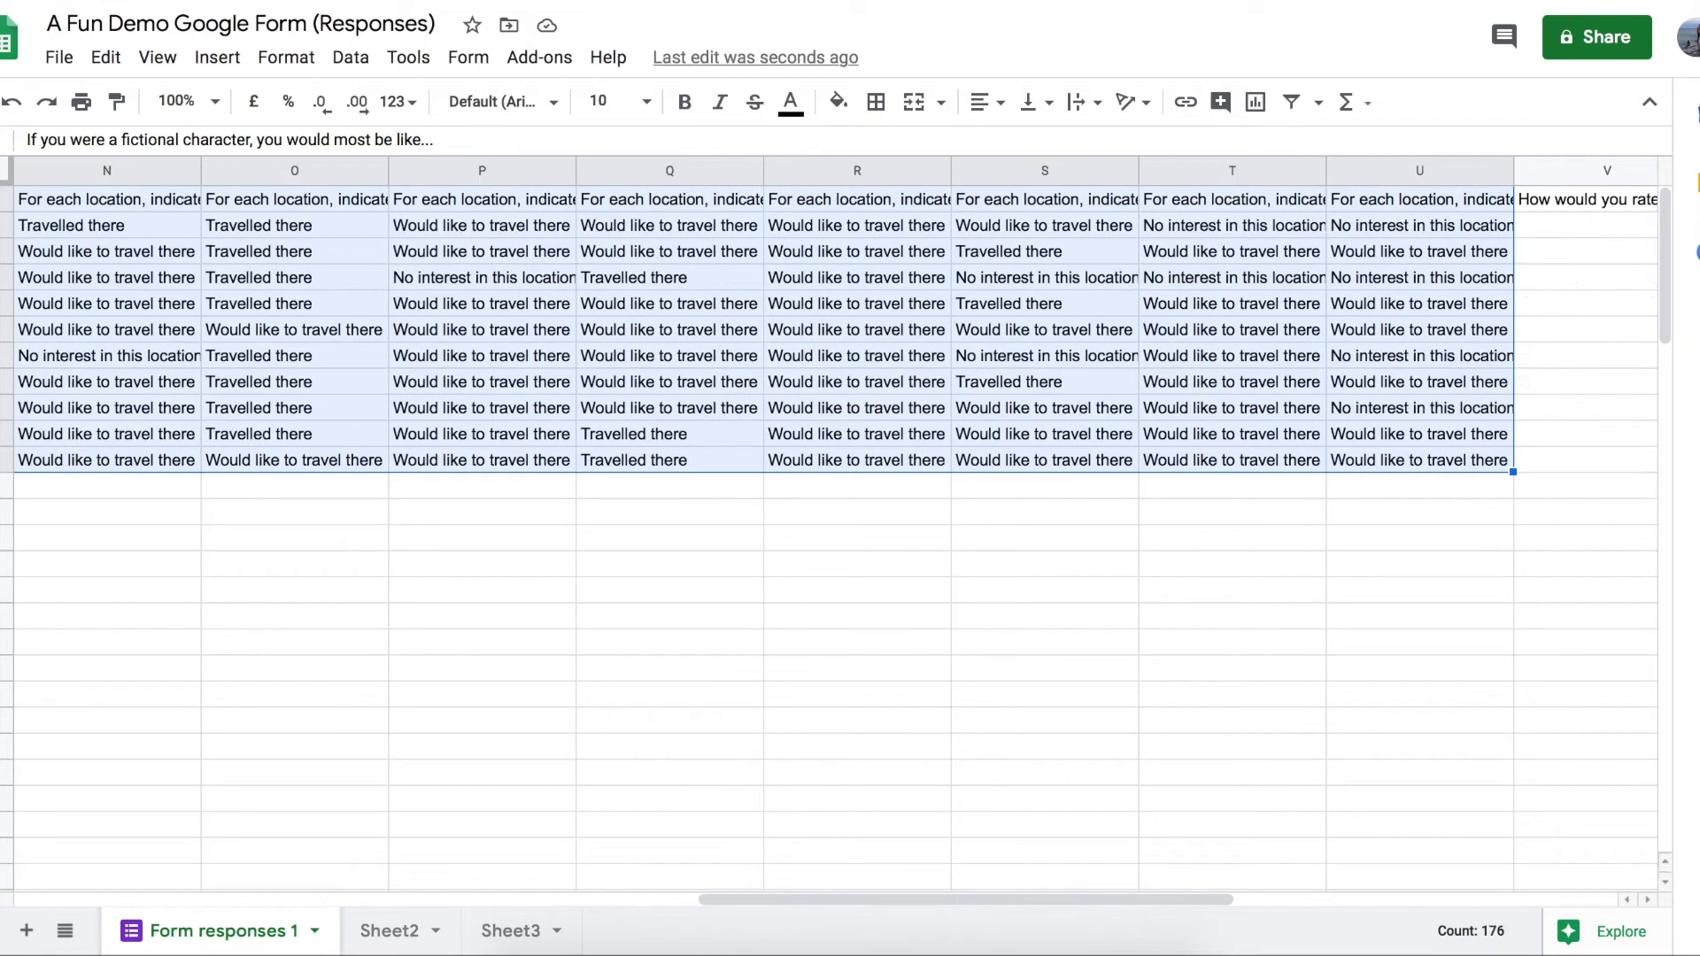
key(shift+Right)
click(502, 931)
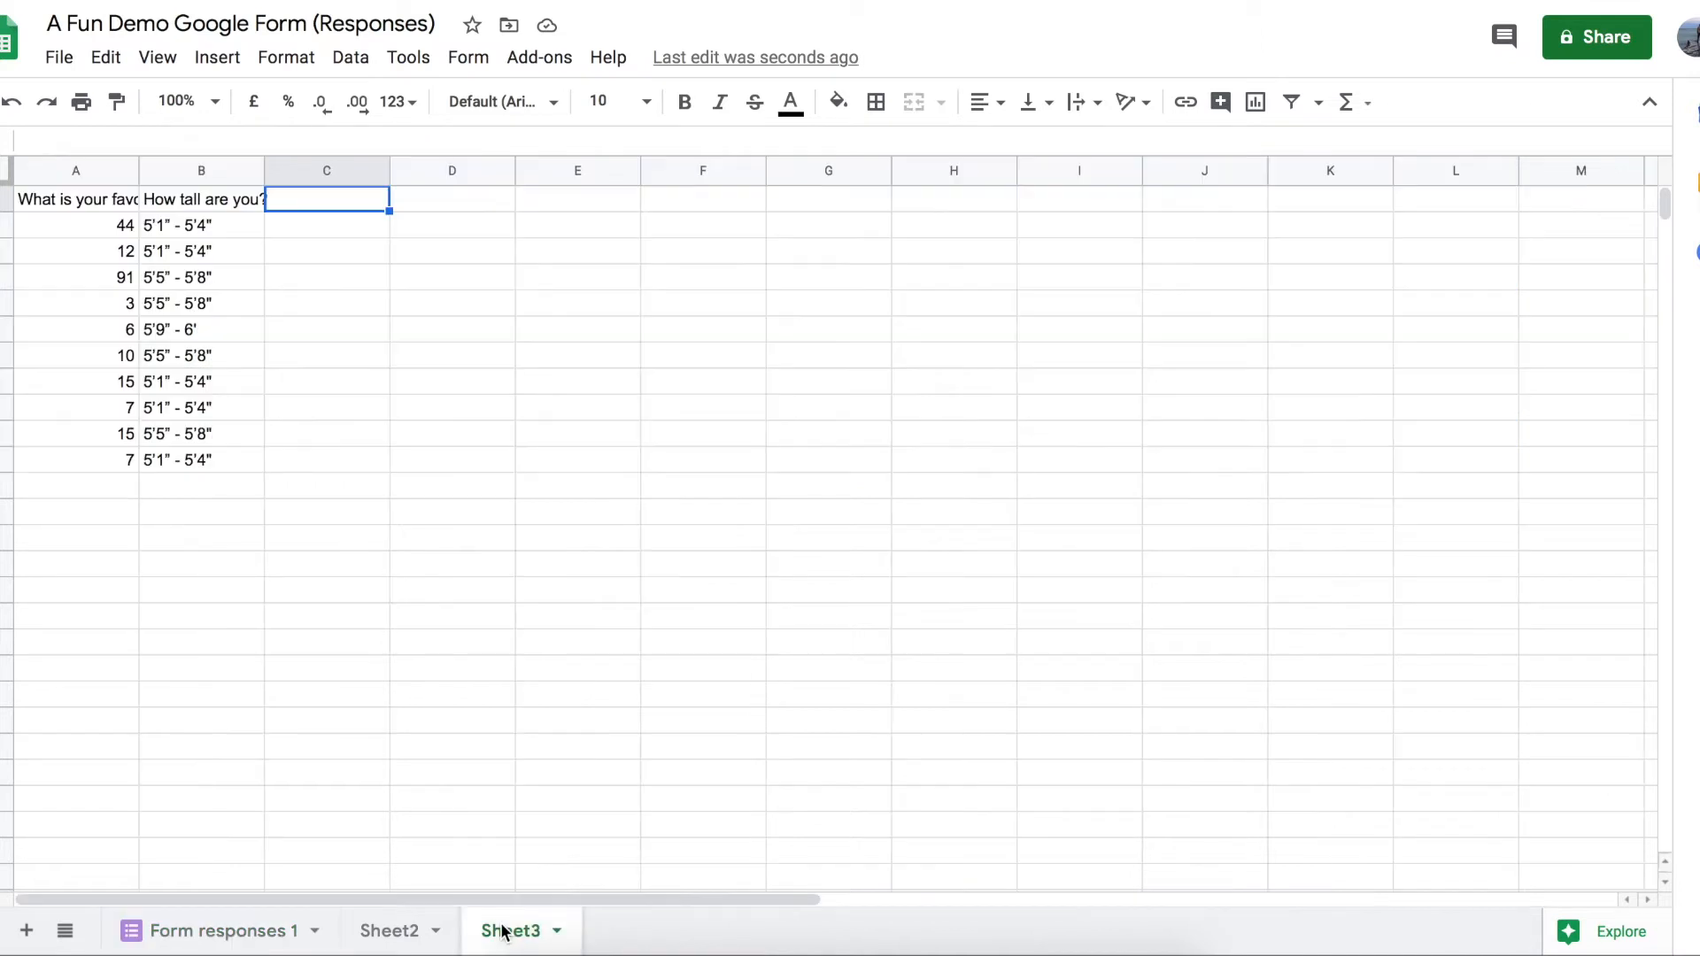
key(ctrl+v)
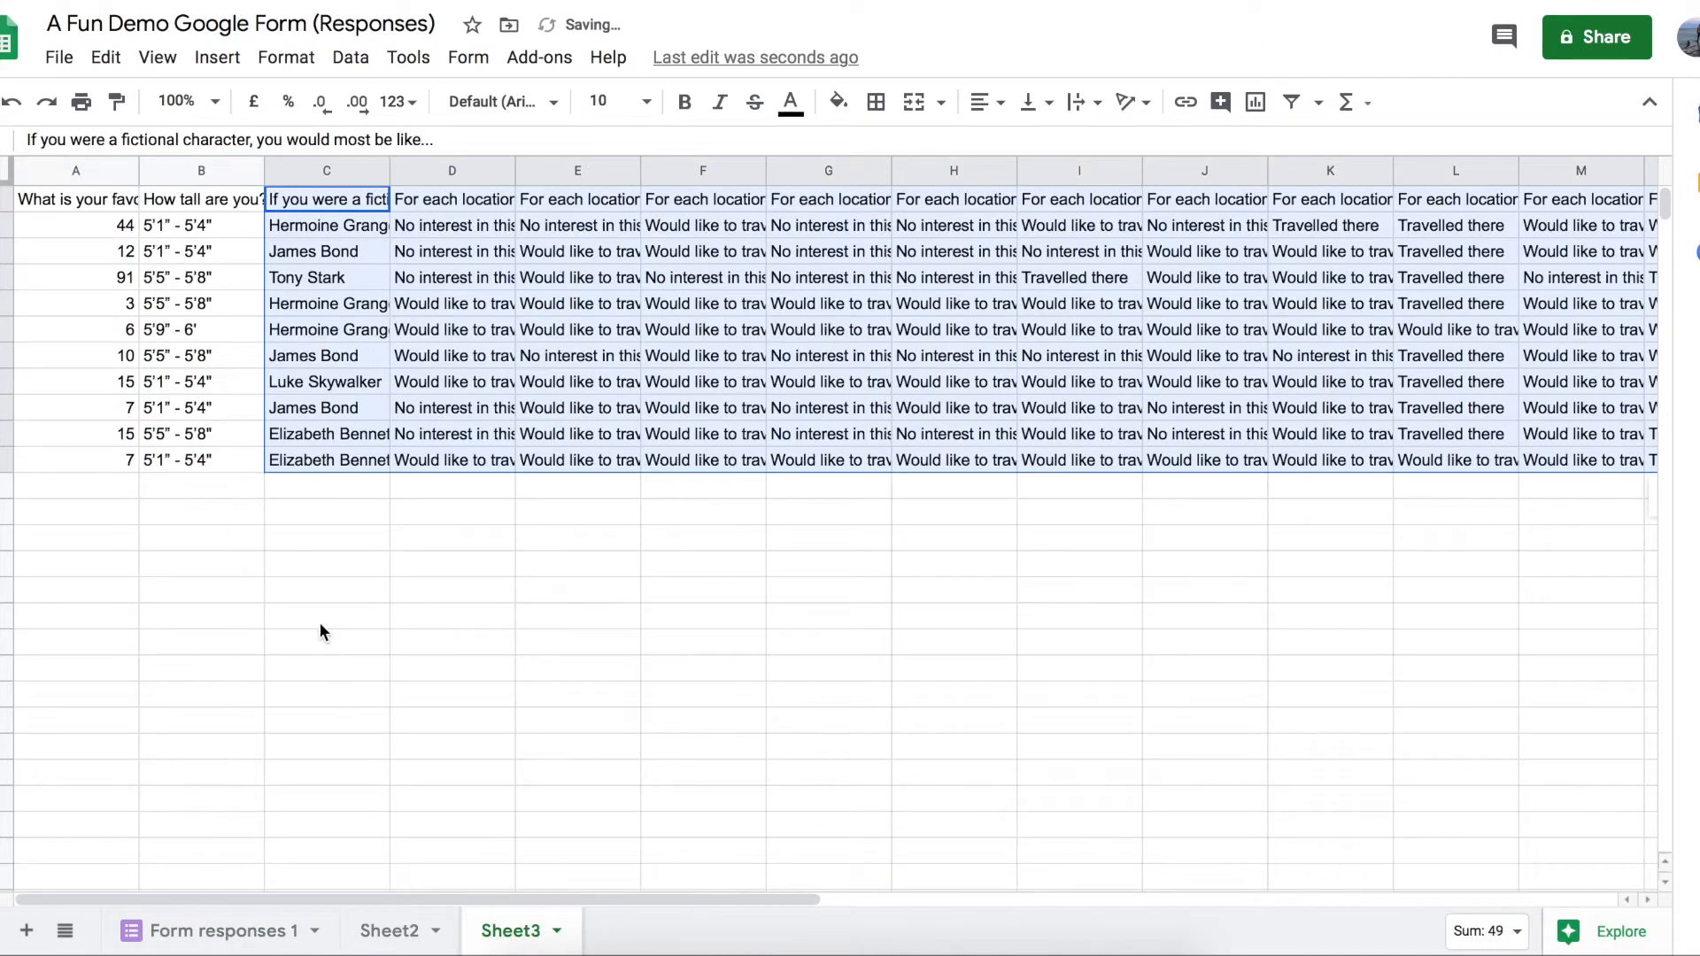
click(324, 558)
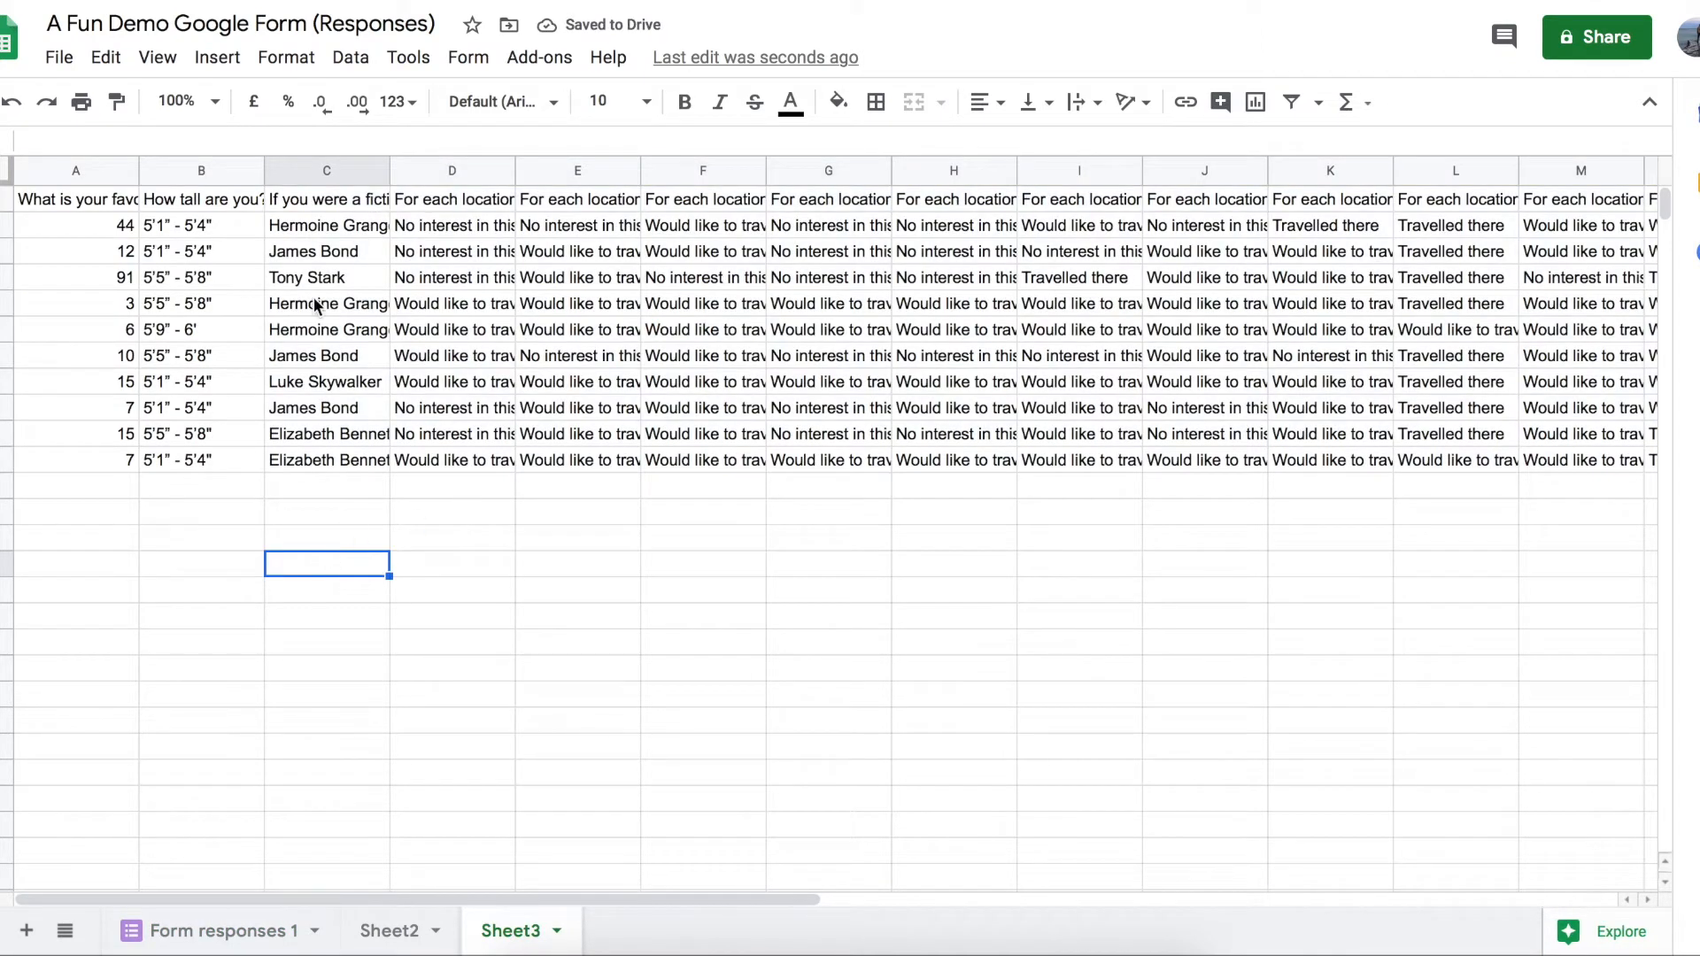
Clear the copied answers on Form responses 1 from the fictional character column onwards, keeping their question headers
click(245, 930)
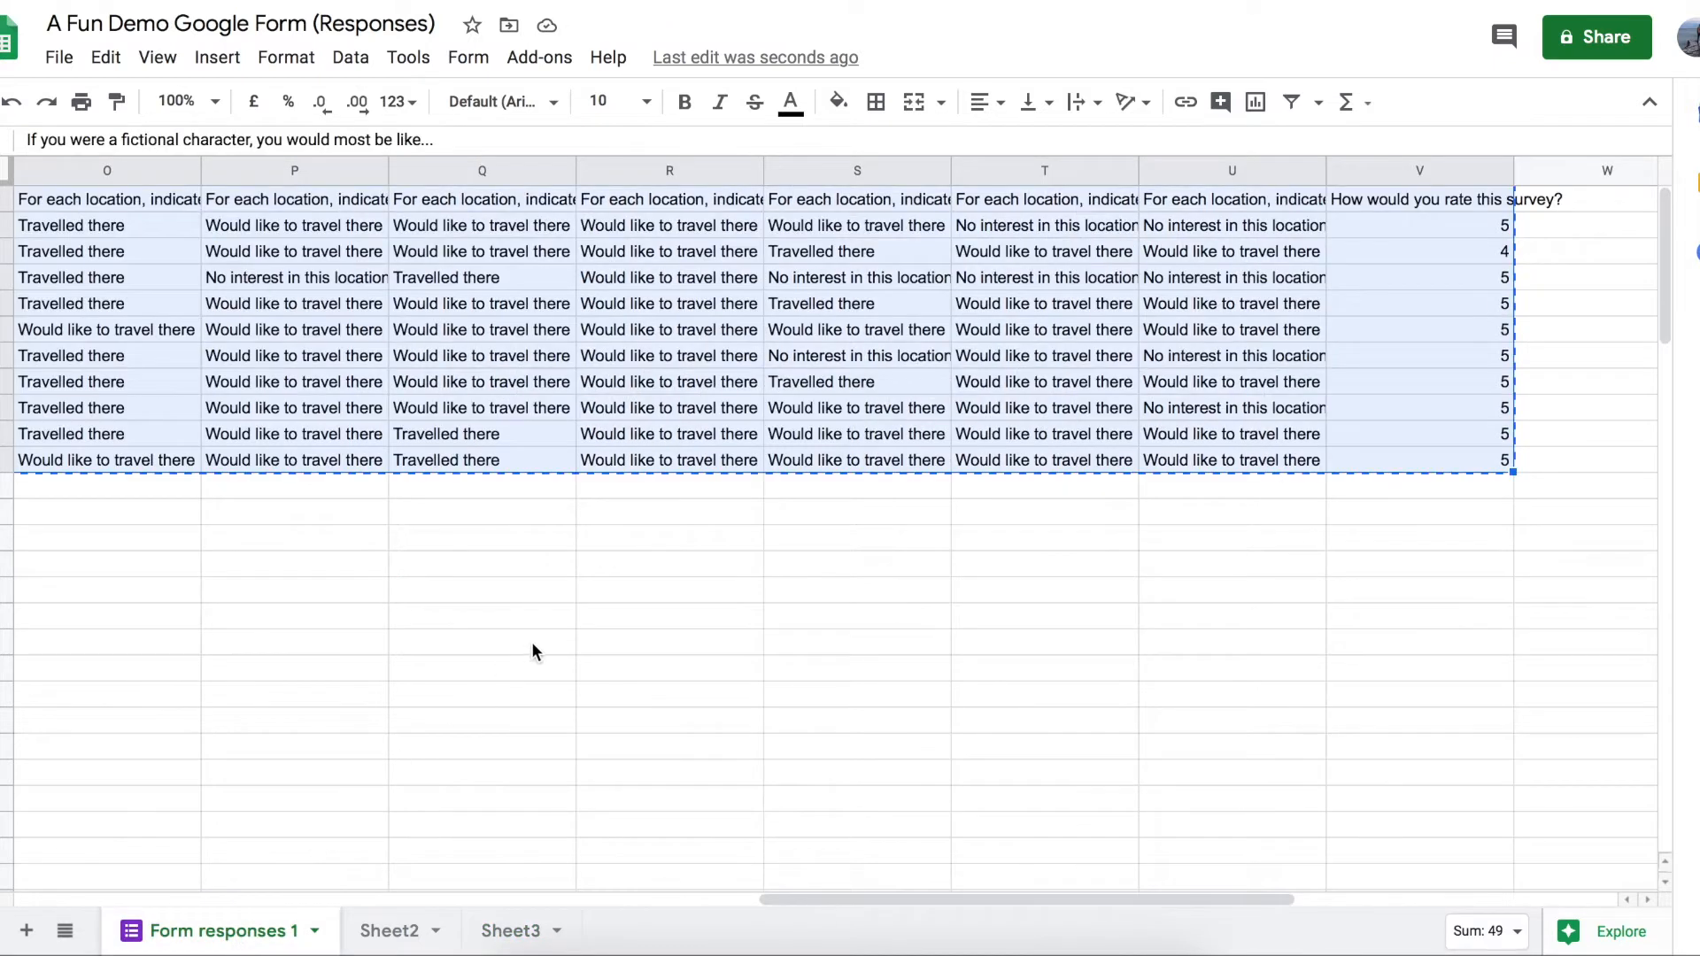
scroll(533, 645, left, 20)
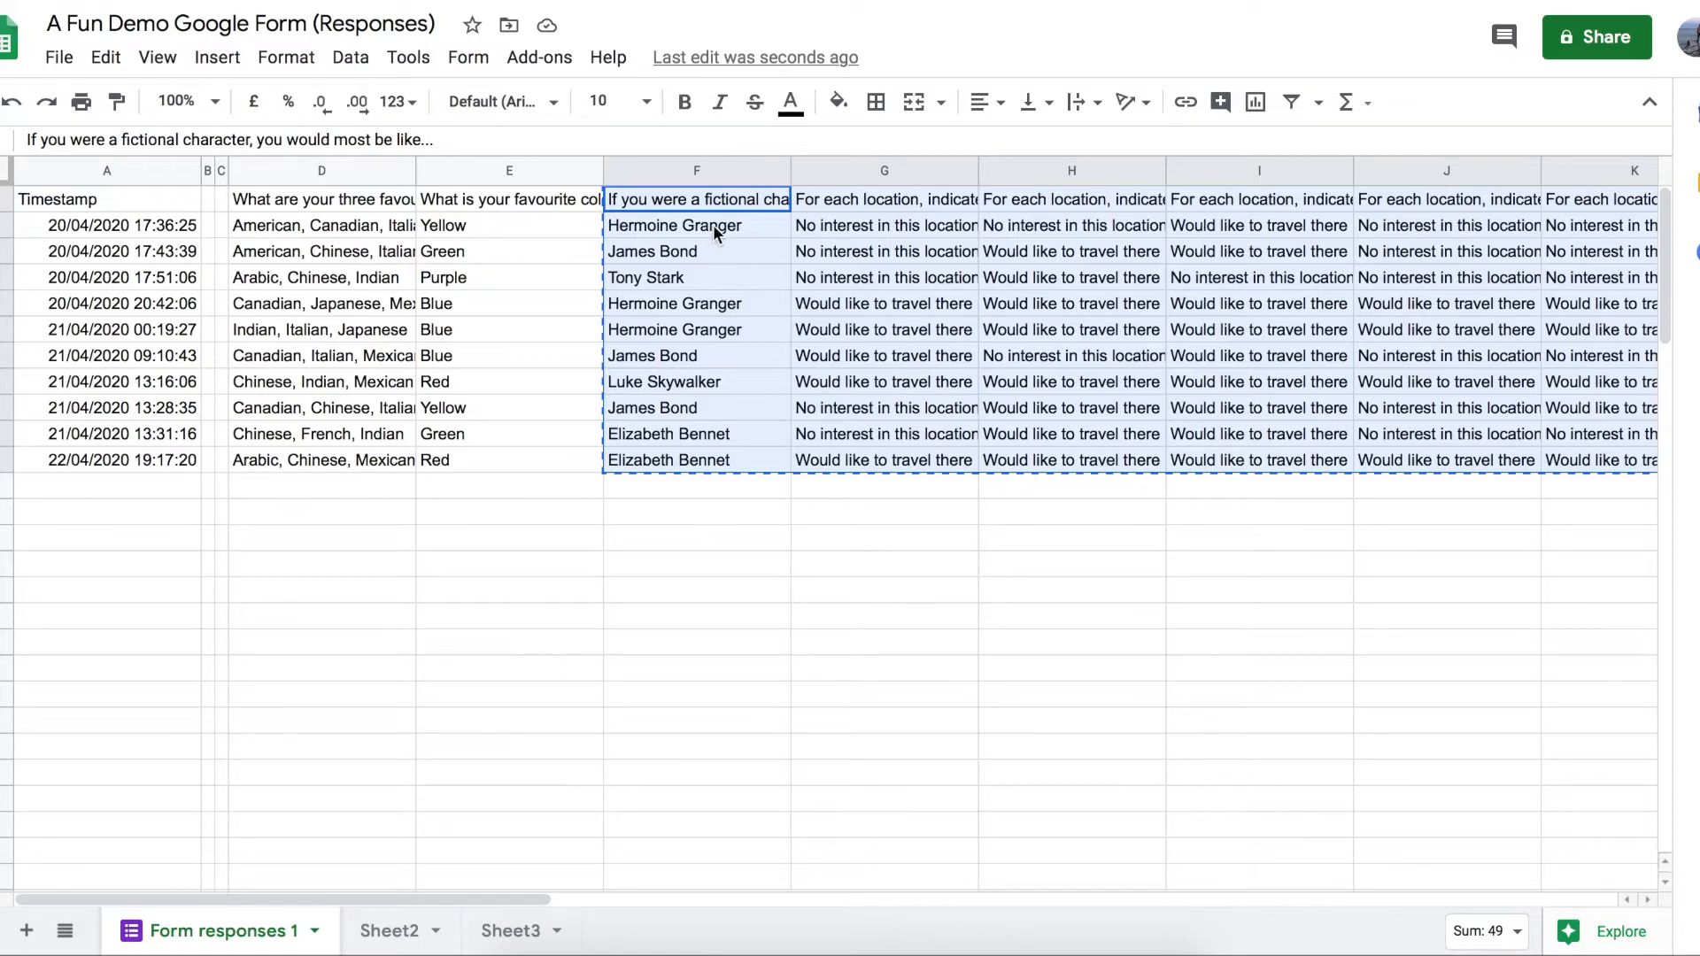
key(ctrl+z)
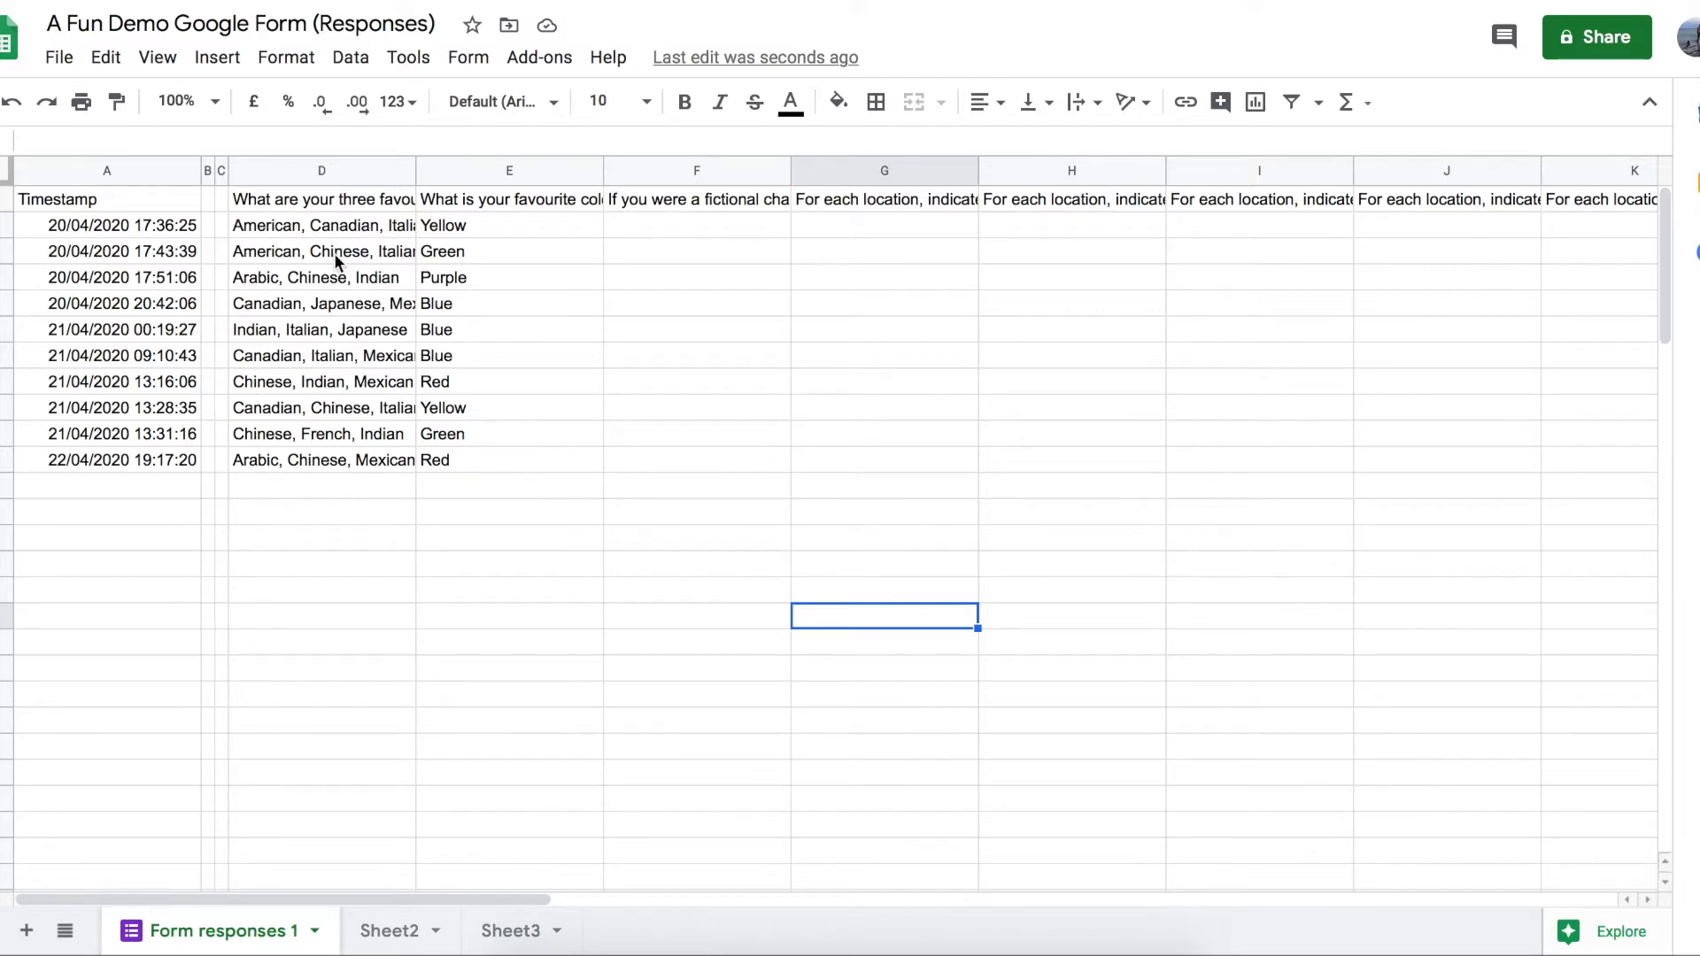
Freeze the first row of Form responses 1, which holds the question headers
click(6, 199)
click(162, 329)
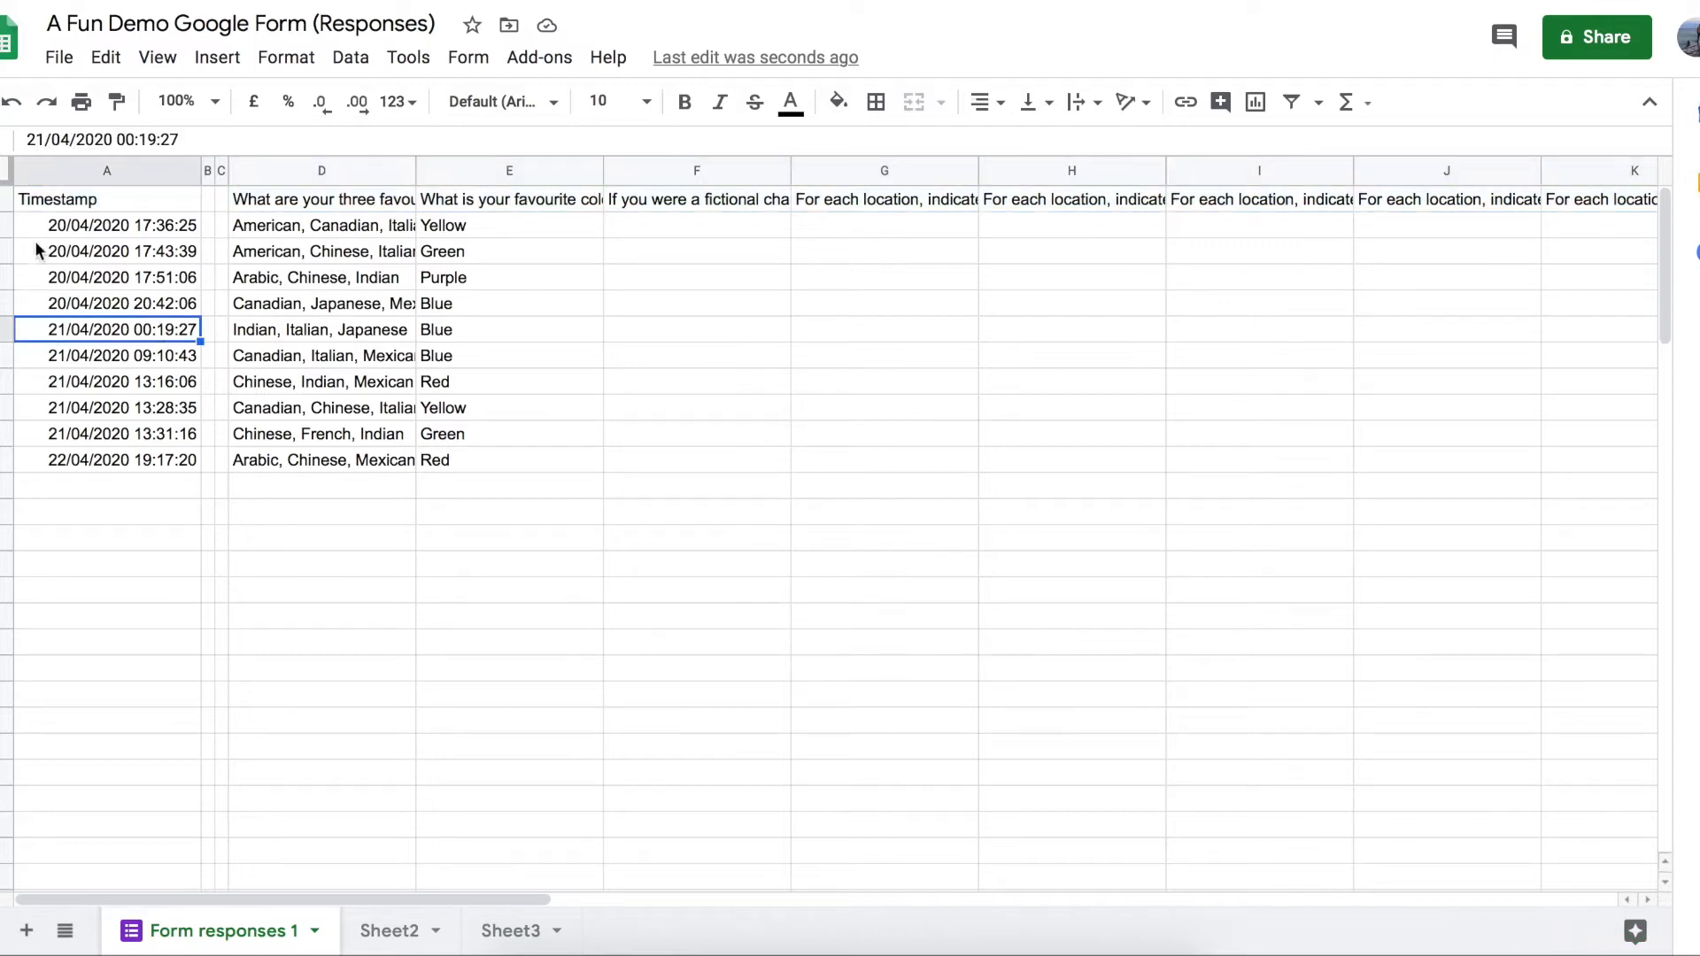
click(4, 199)
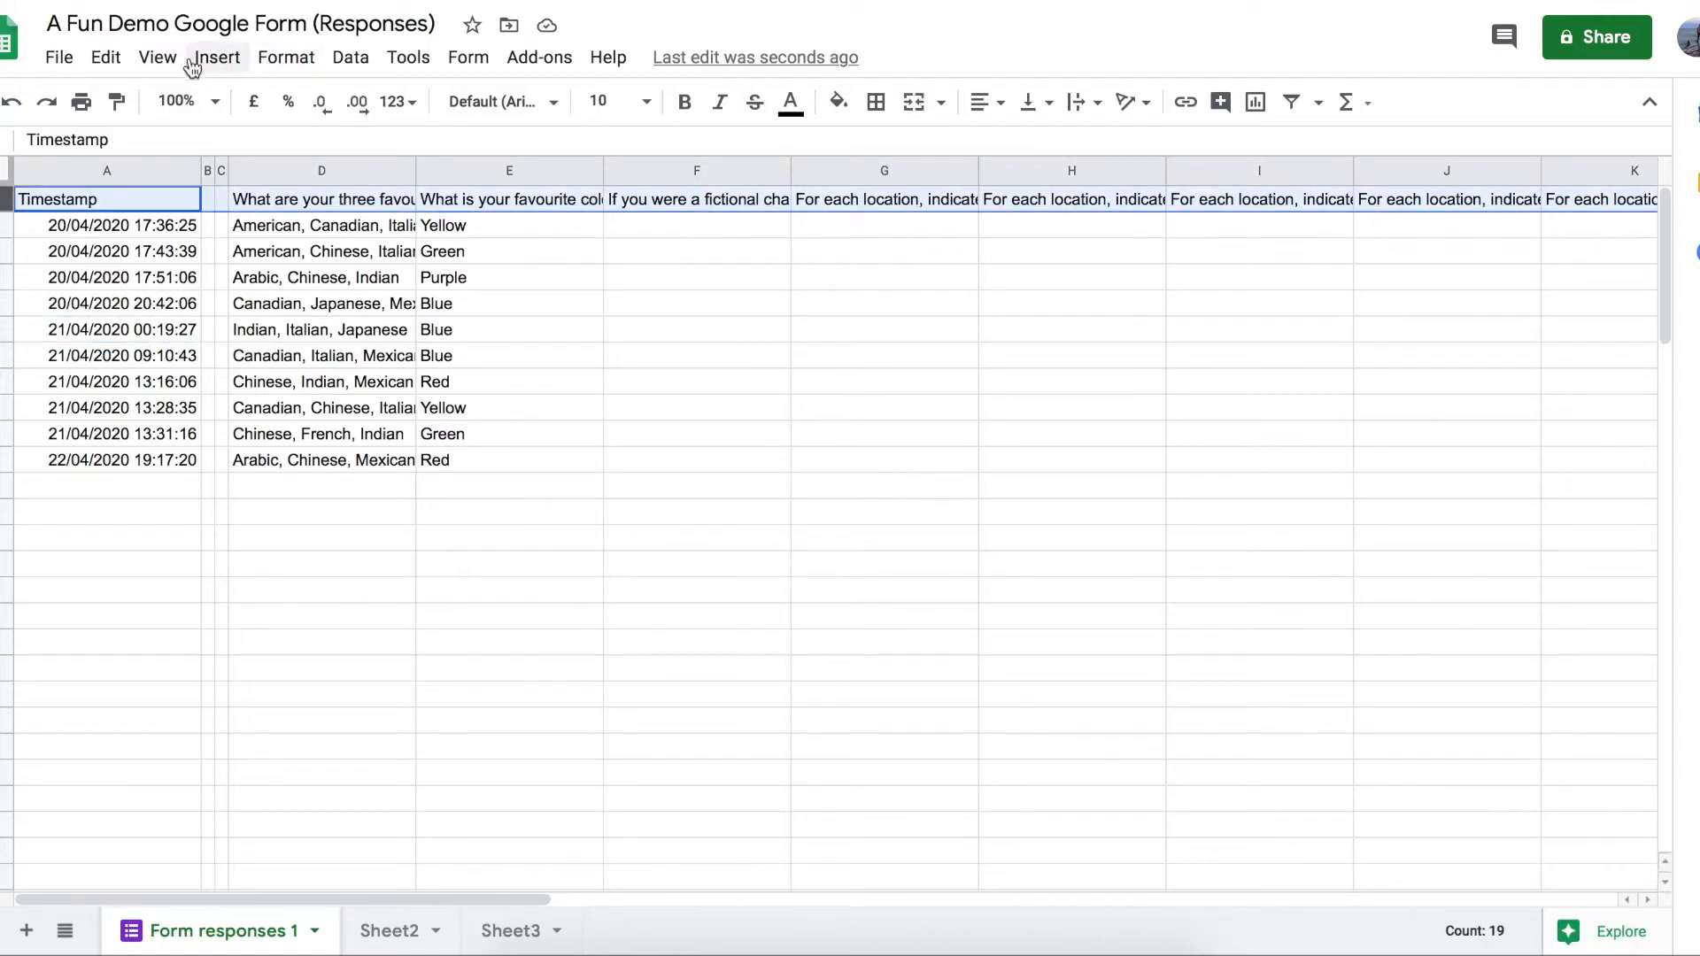
click(141, 60)
mouse_move(337, 110)
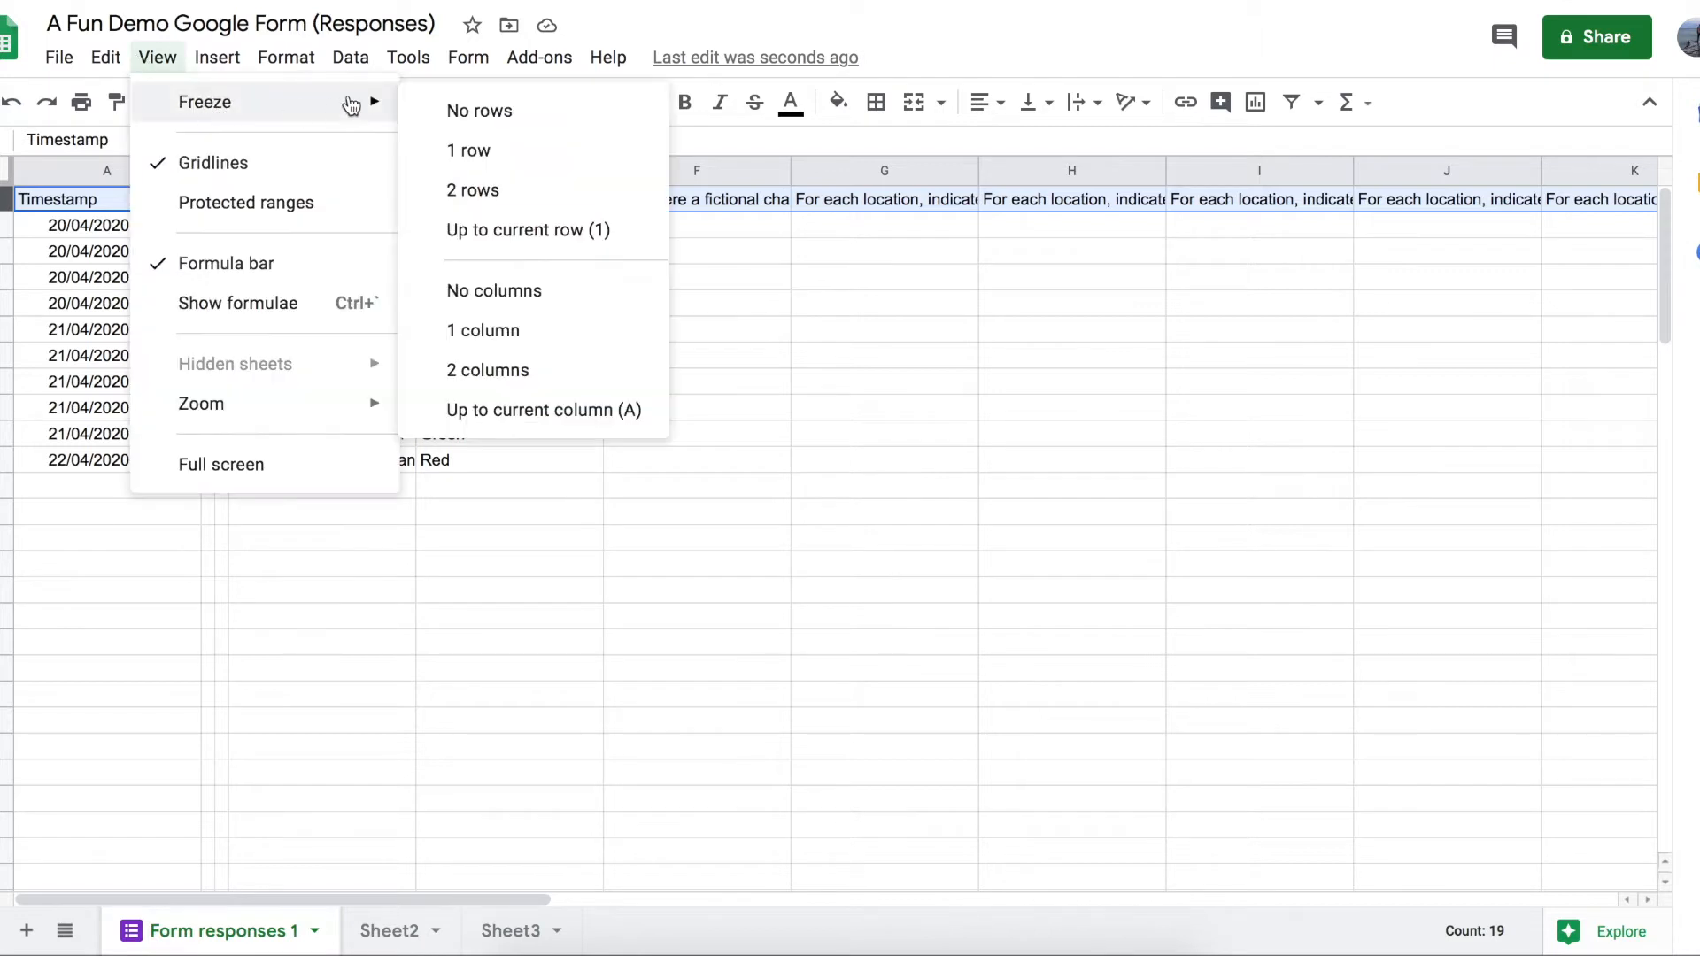
click(440, 155)
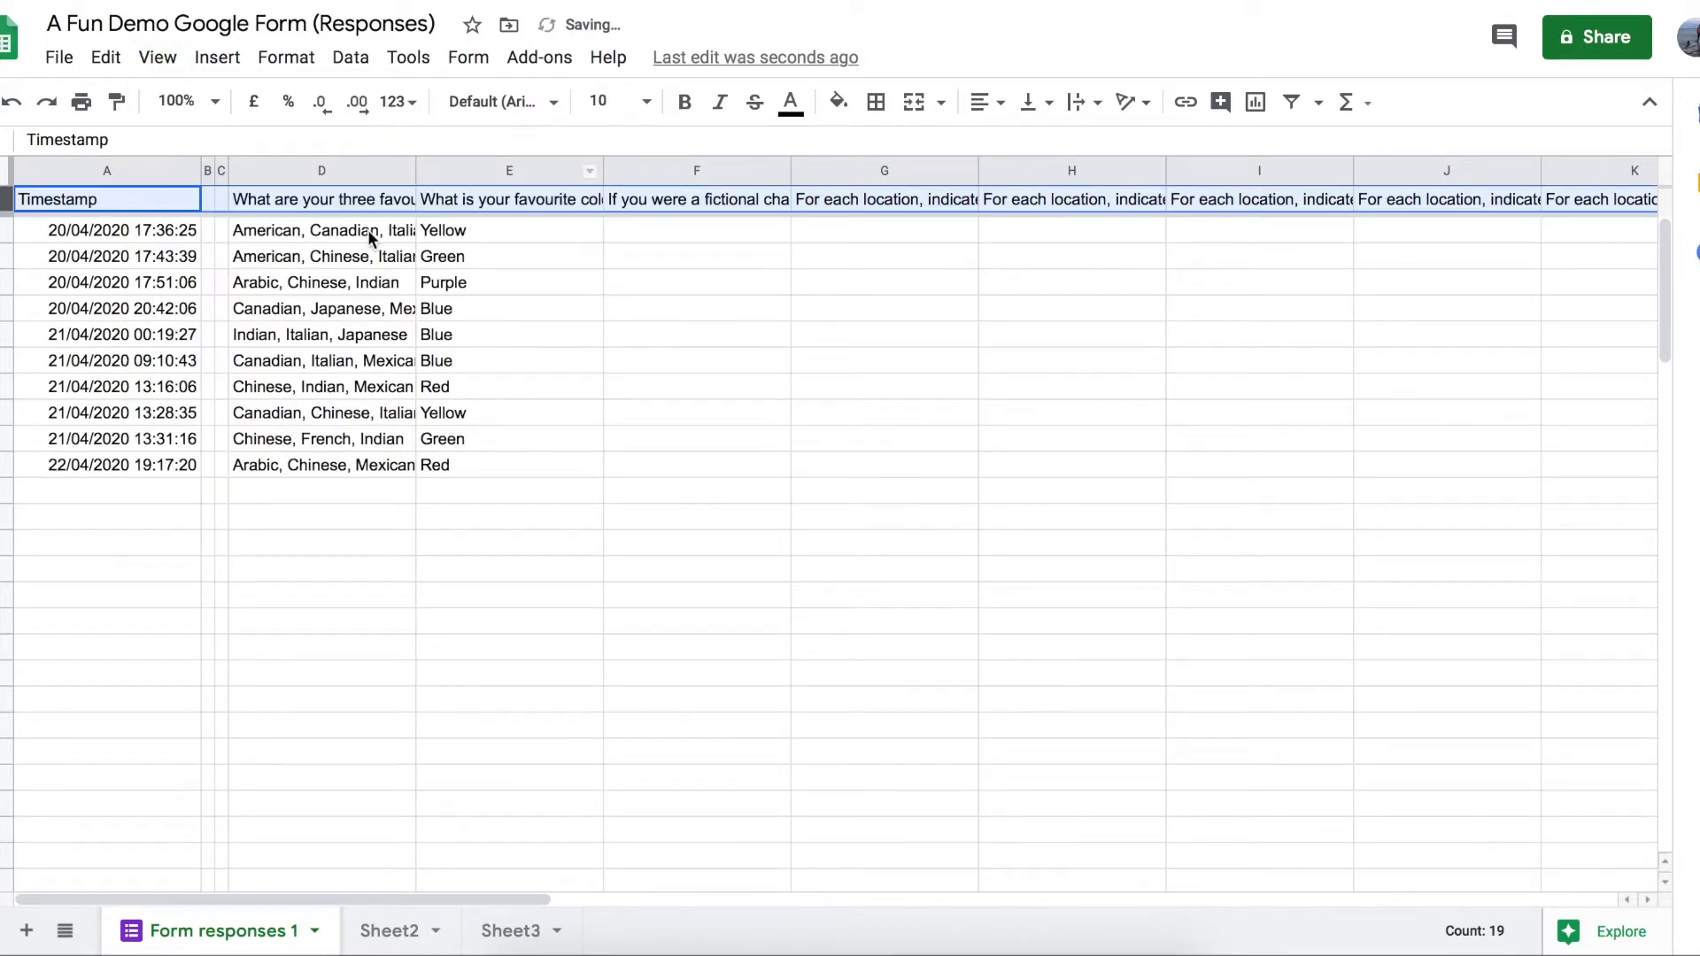
Try sorting the sheet A → Z by the favourite colour column, and undo the sort
click(460, 226)
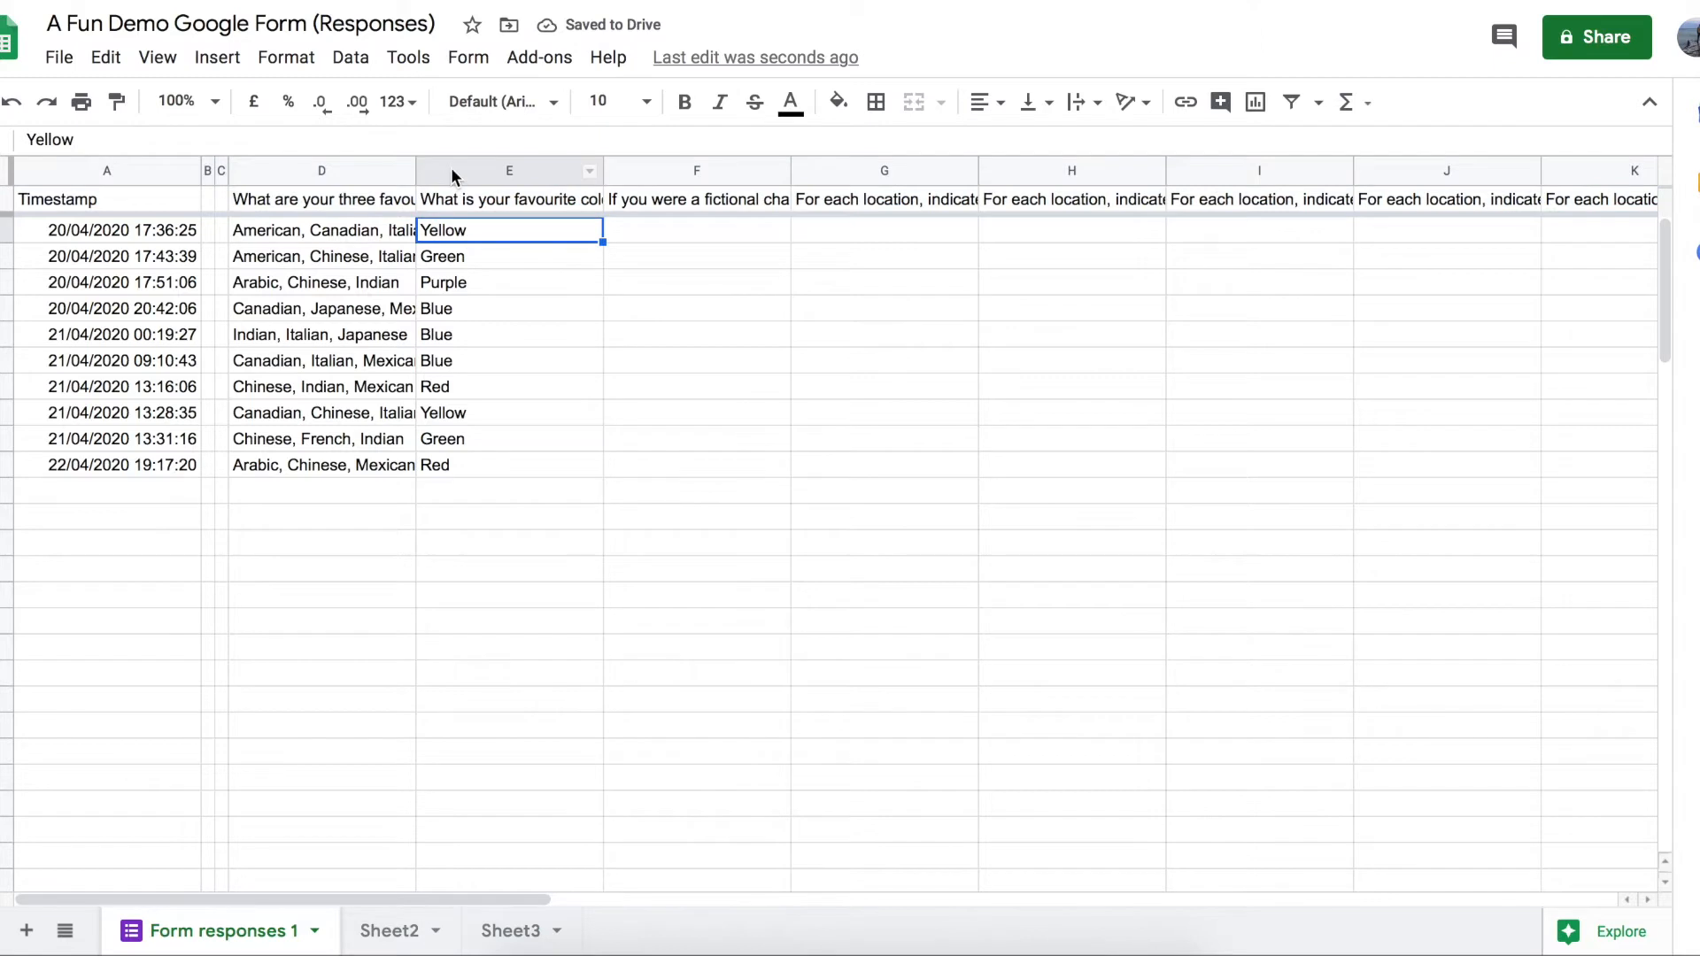
click(450, 167)
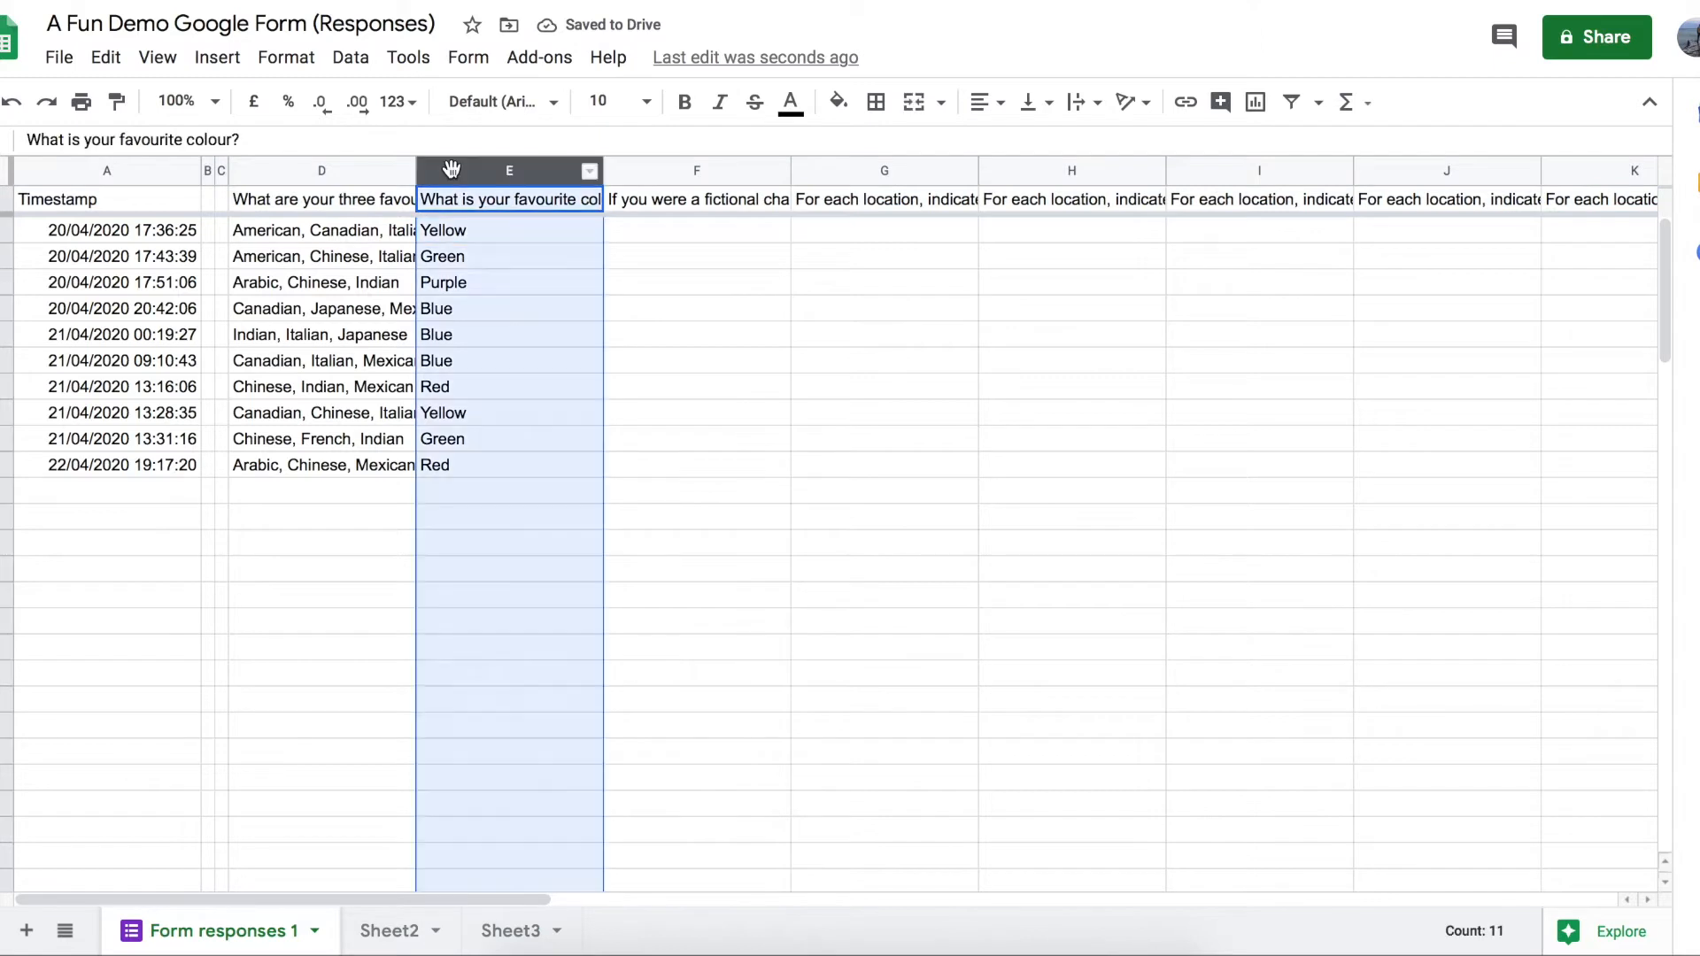
right_click(561, 173)
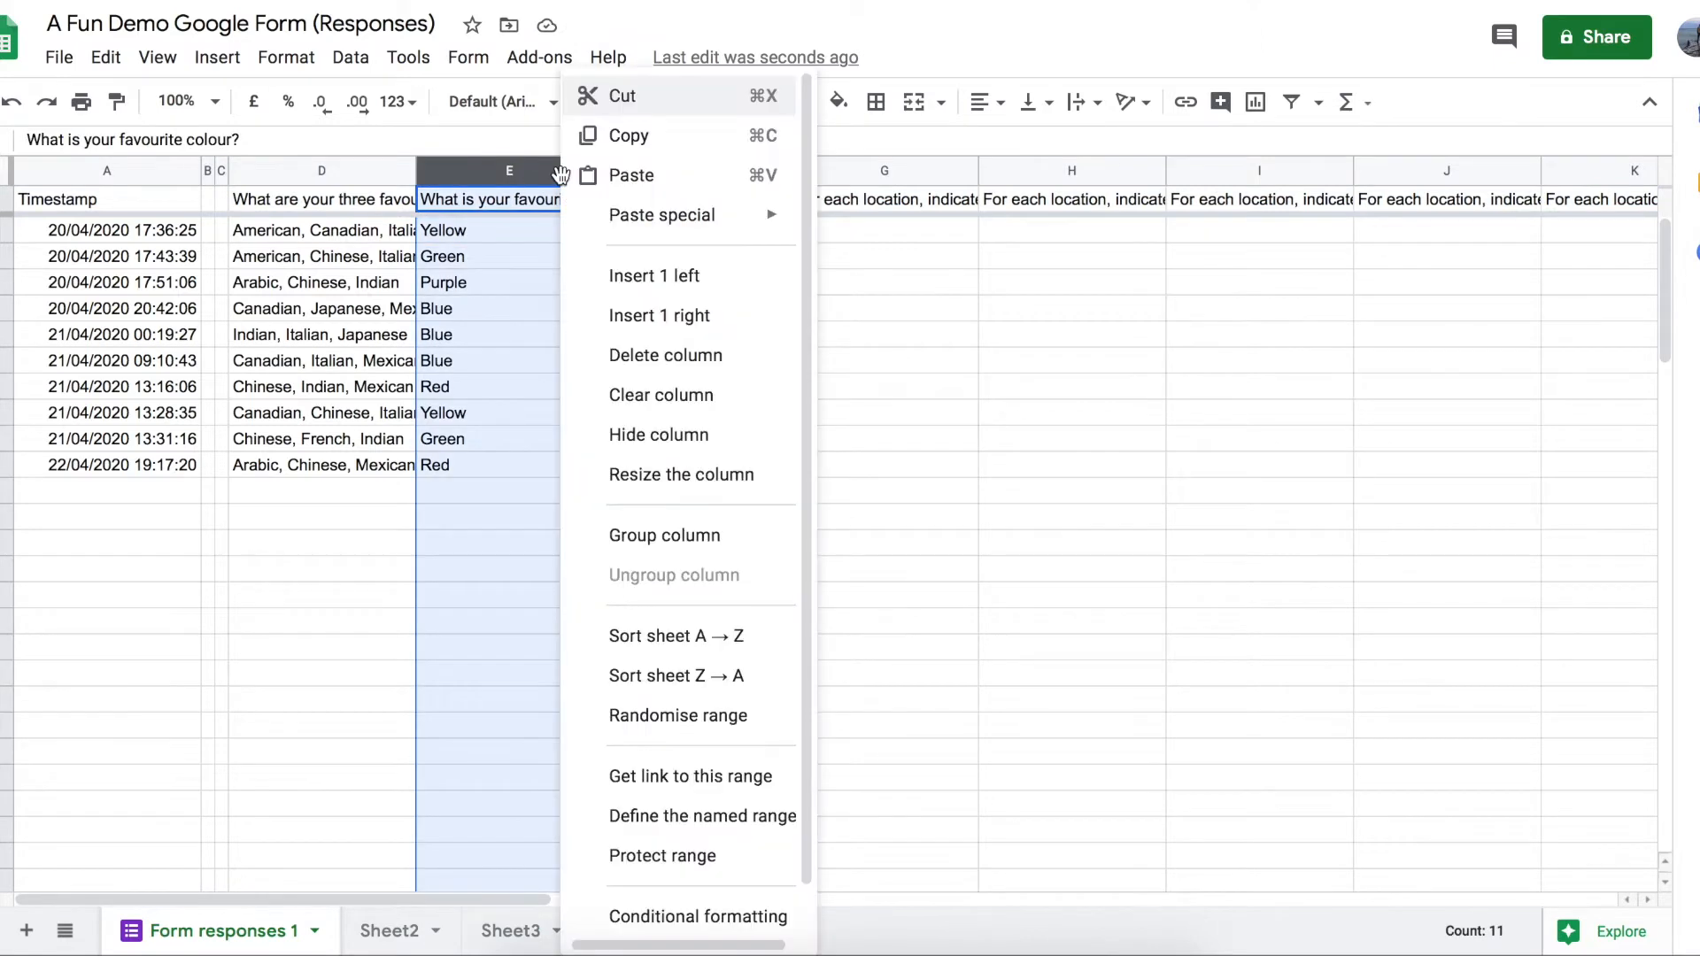
click(723, 645)
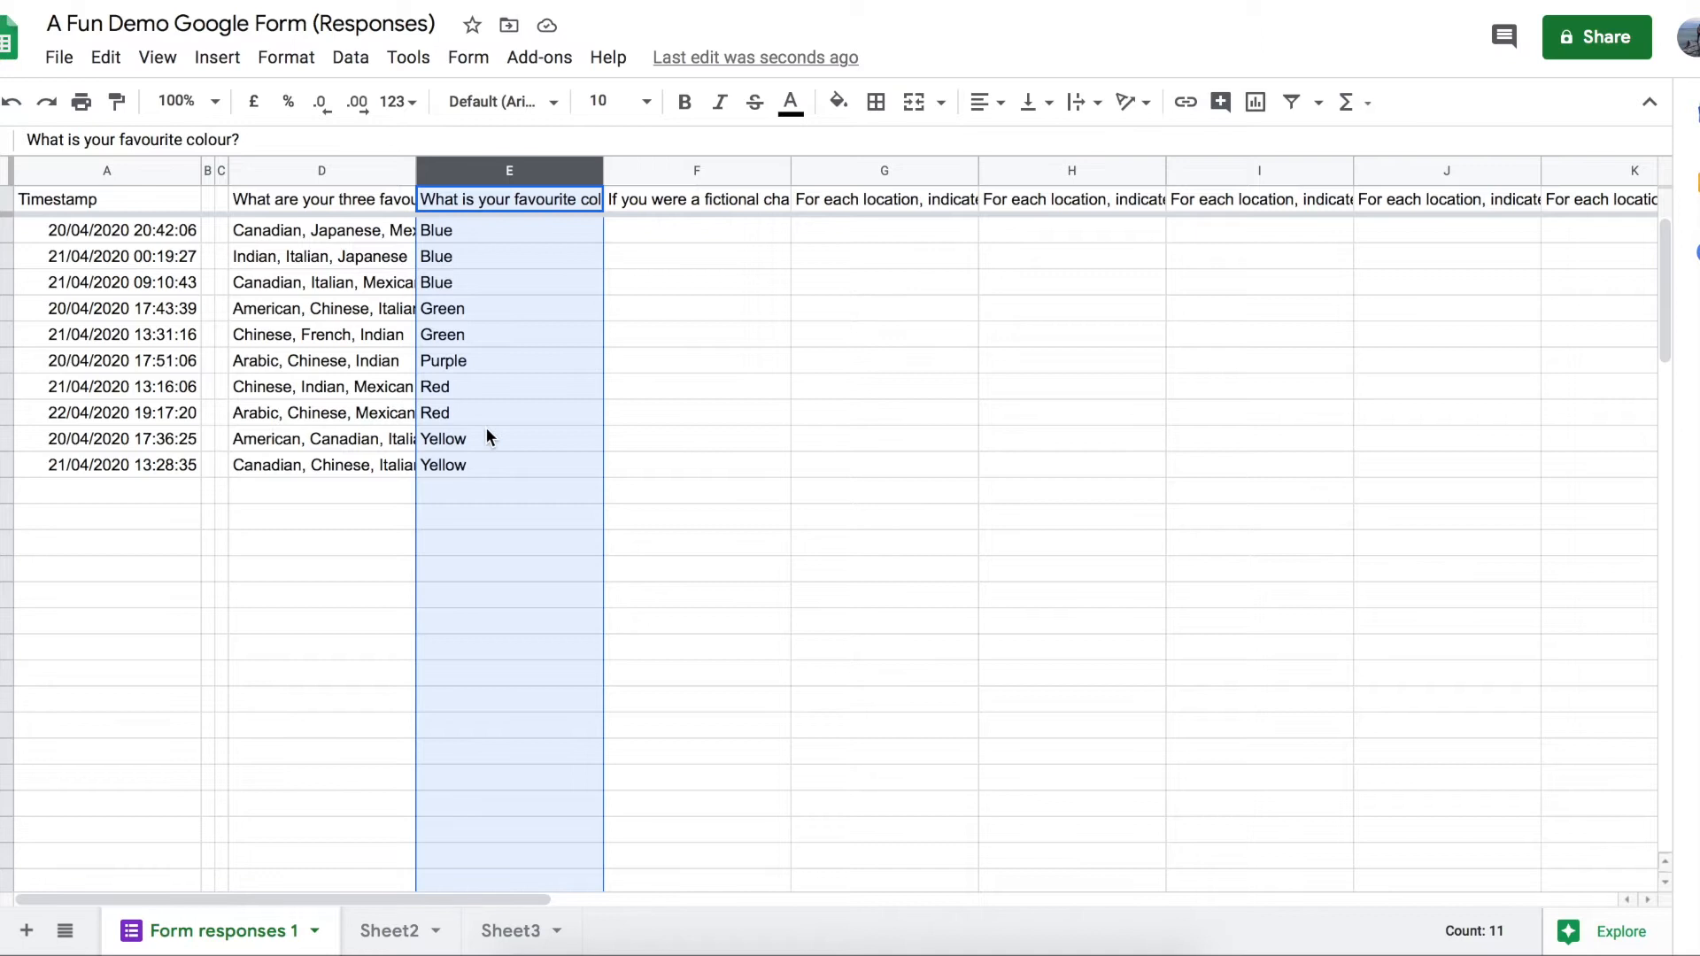
key(ctrl+z)
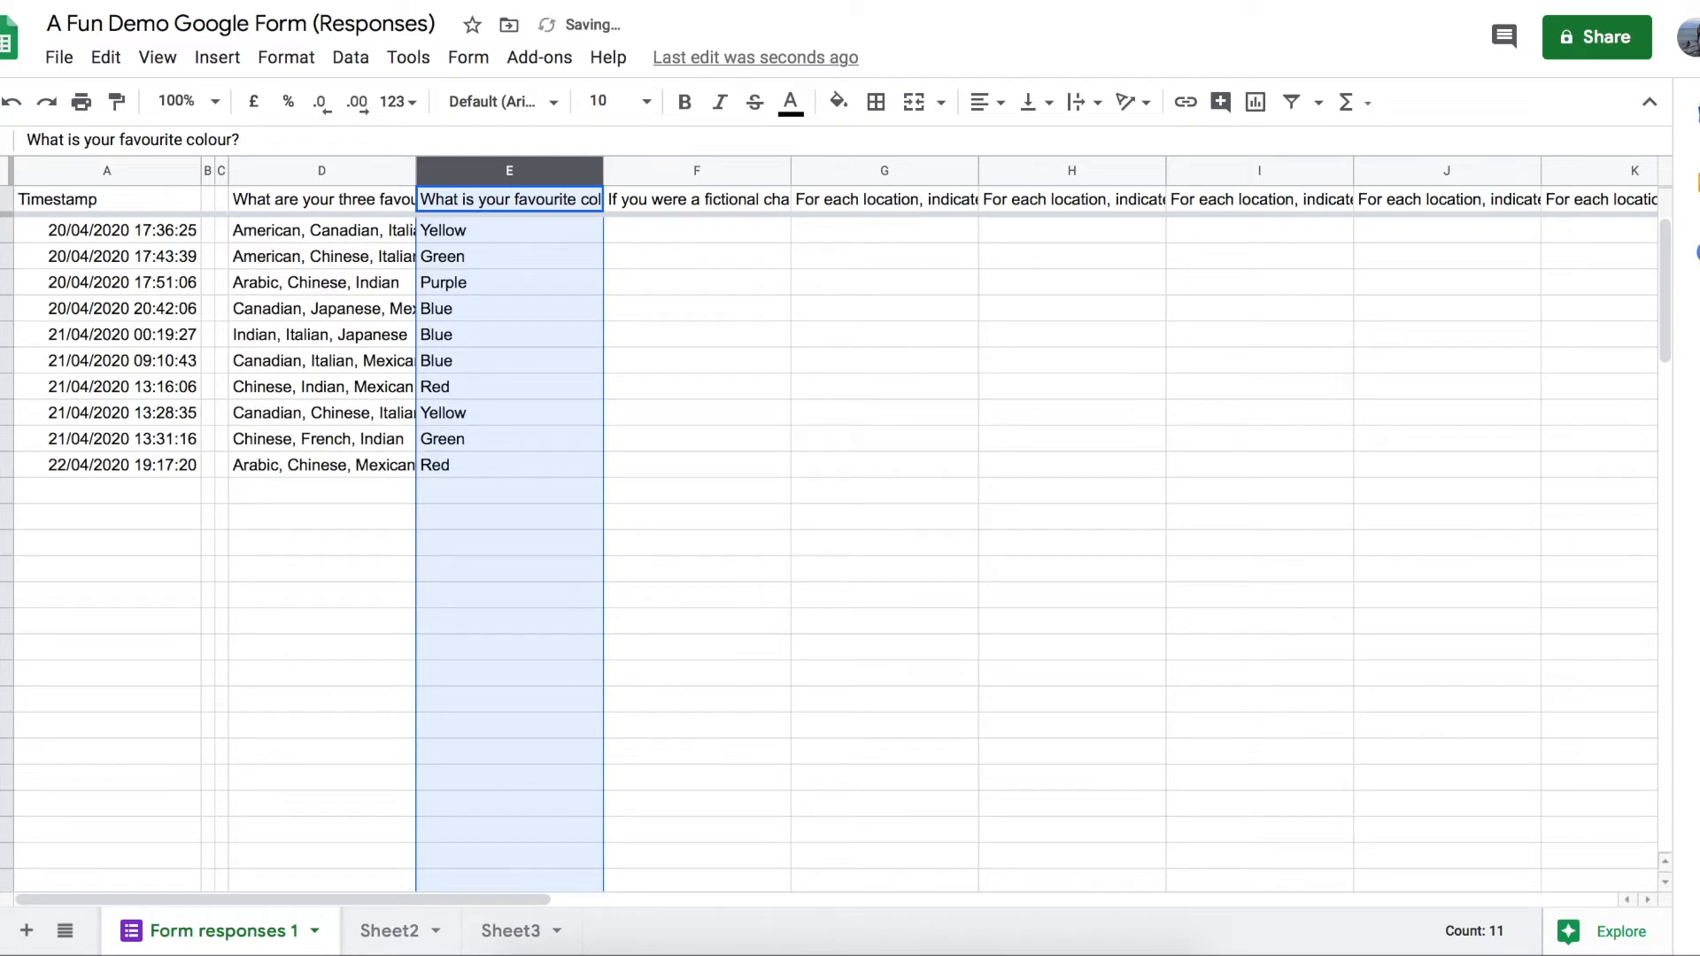
Review the food and colour point value tables on Sheet2
click(672, 491)
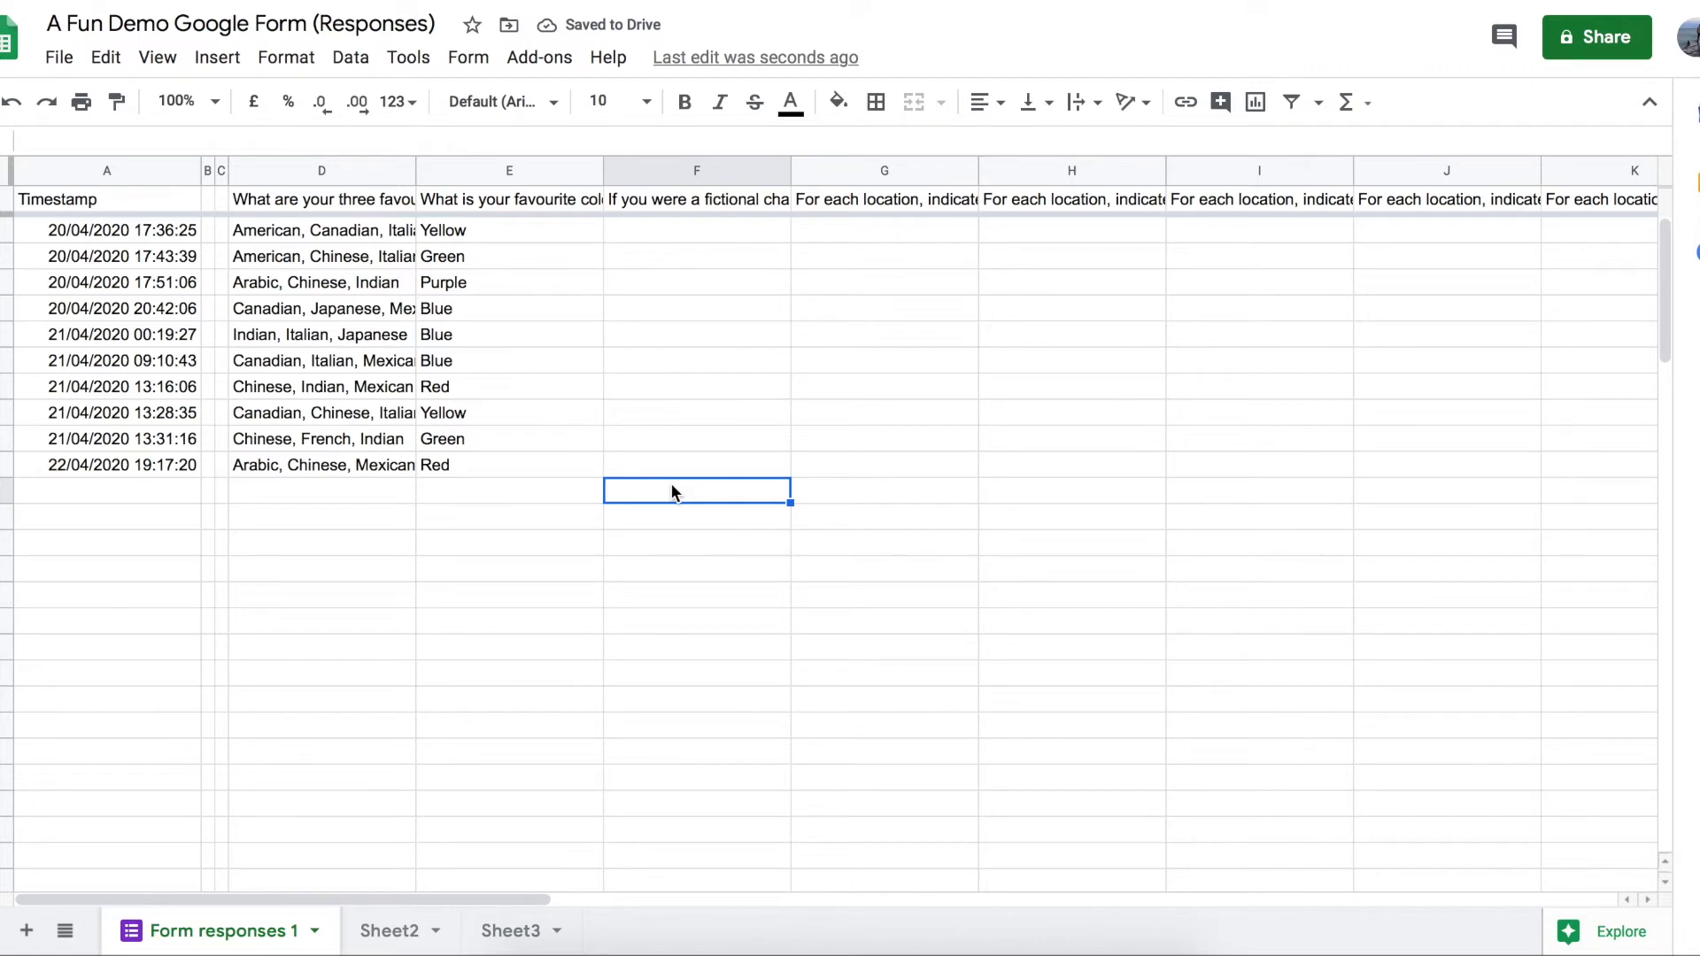
click(417, 940)
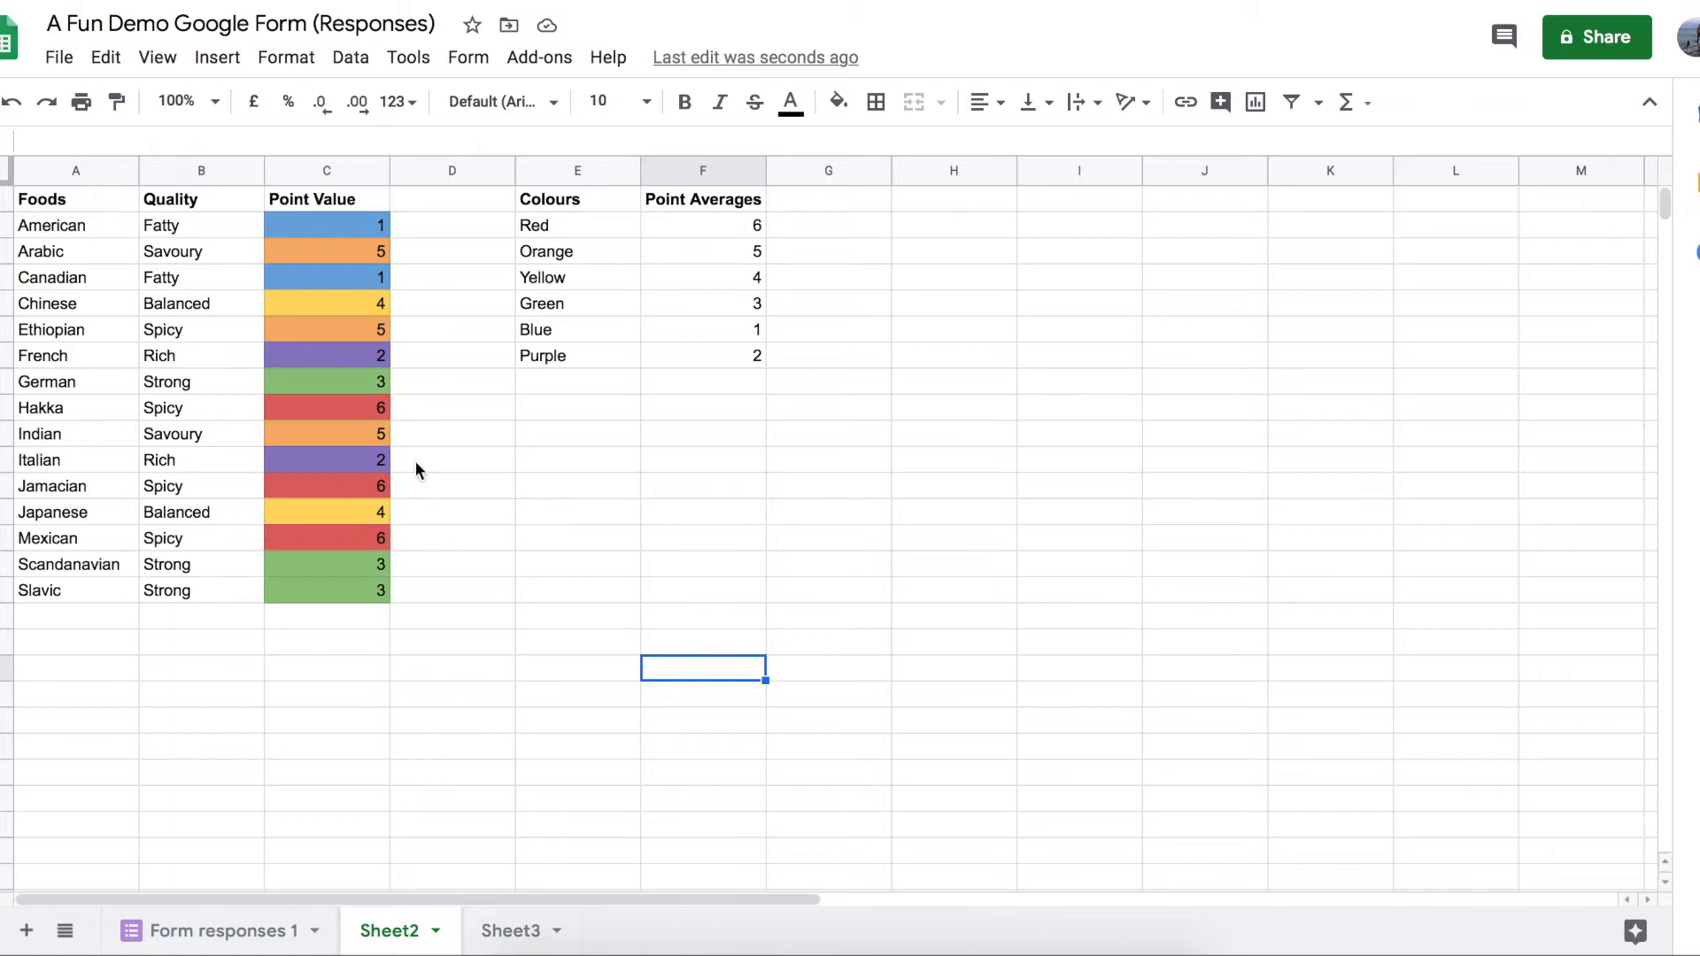
click(756, 331)
key(Down)
key(Up)
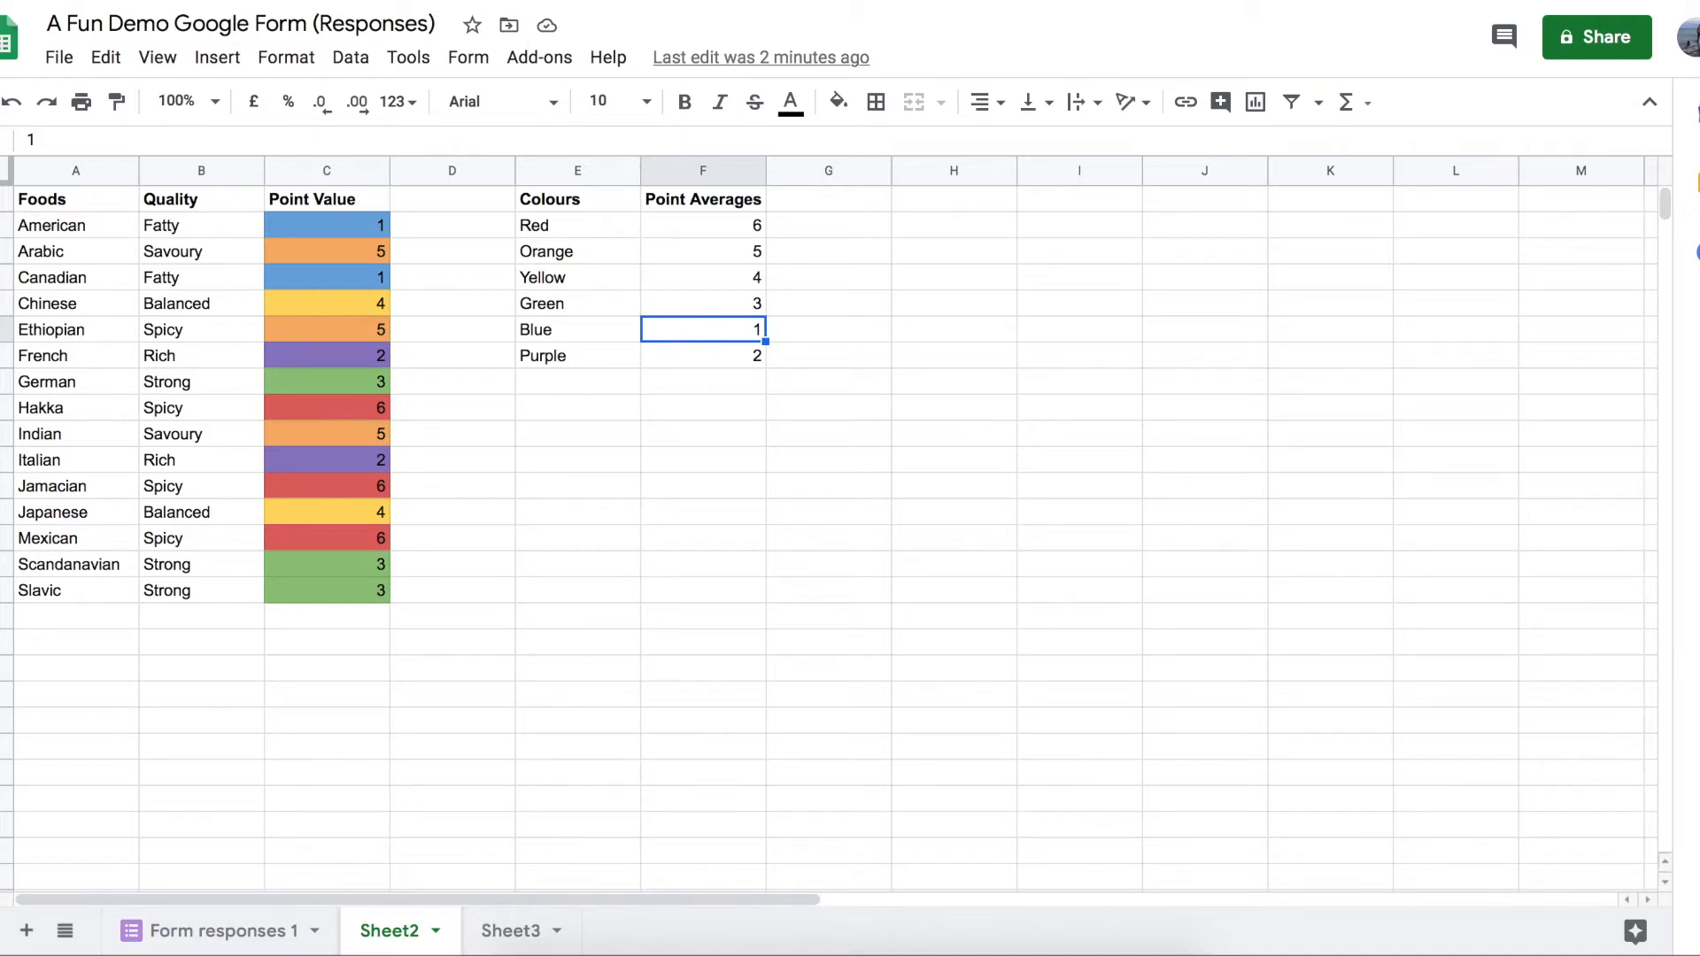
Copy the foods and colours tables, A1:F16, from Sheet2 into Form responses 1 at F17, below the responses
click(42, 204)
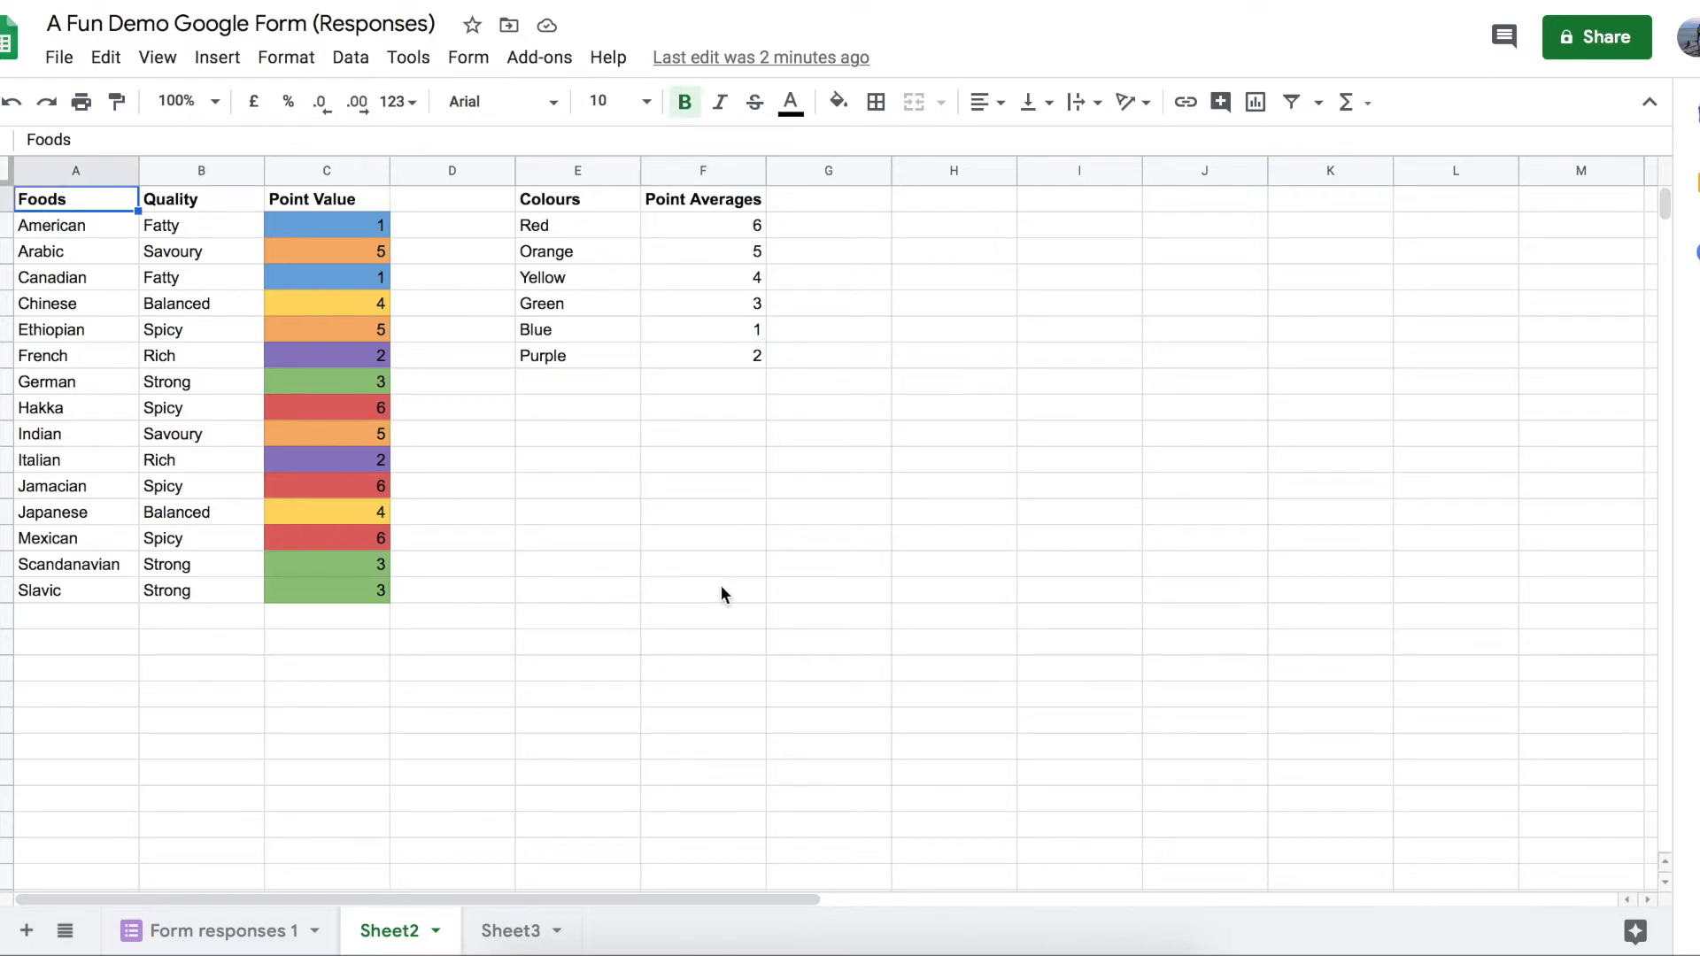
shift+click(741, 595)
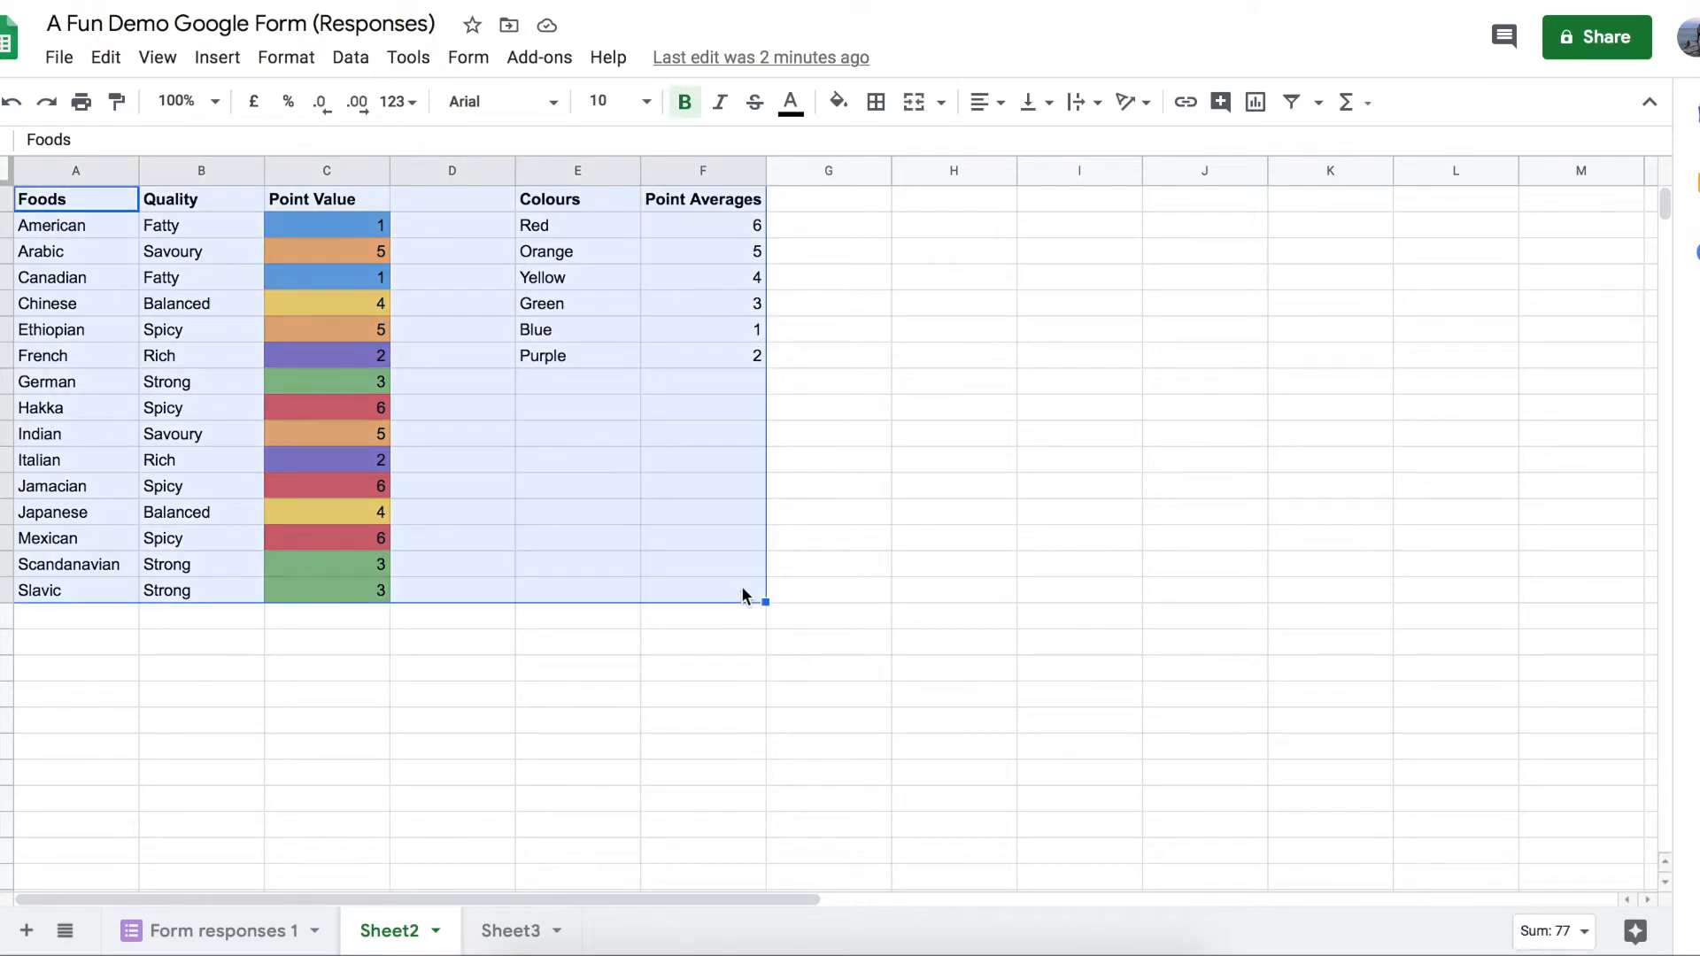
click(259, 931)
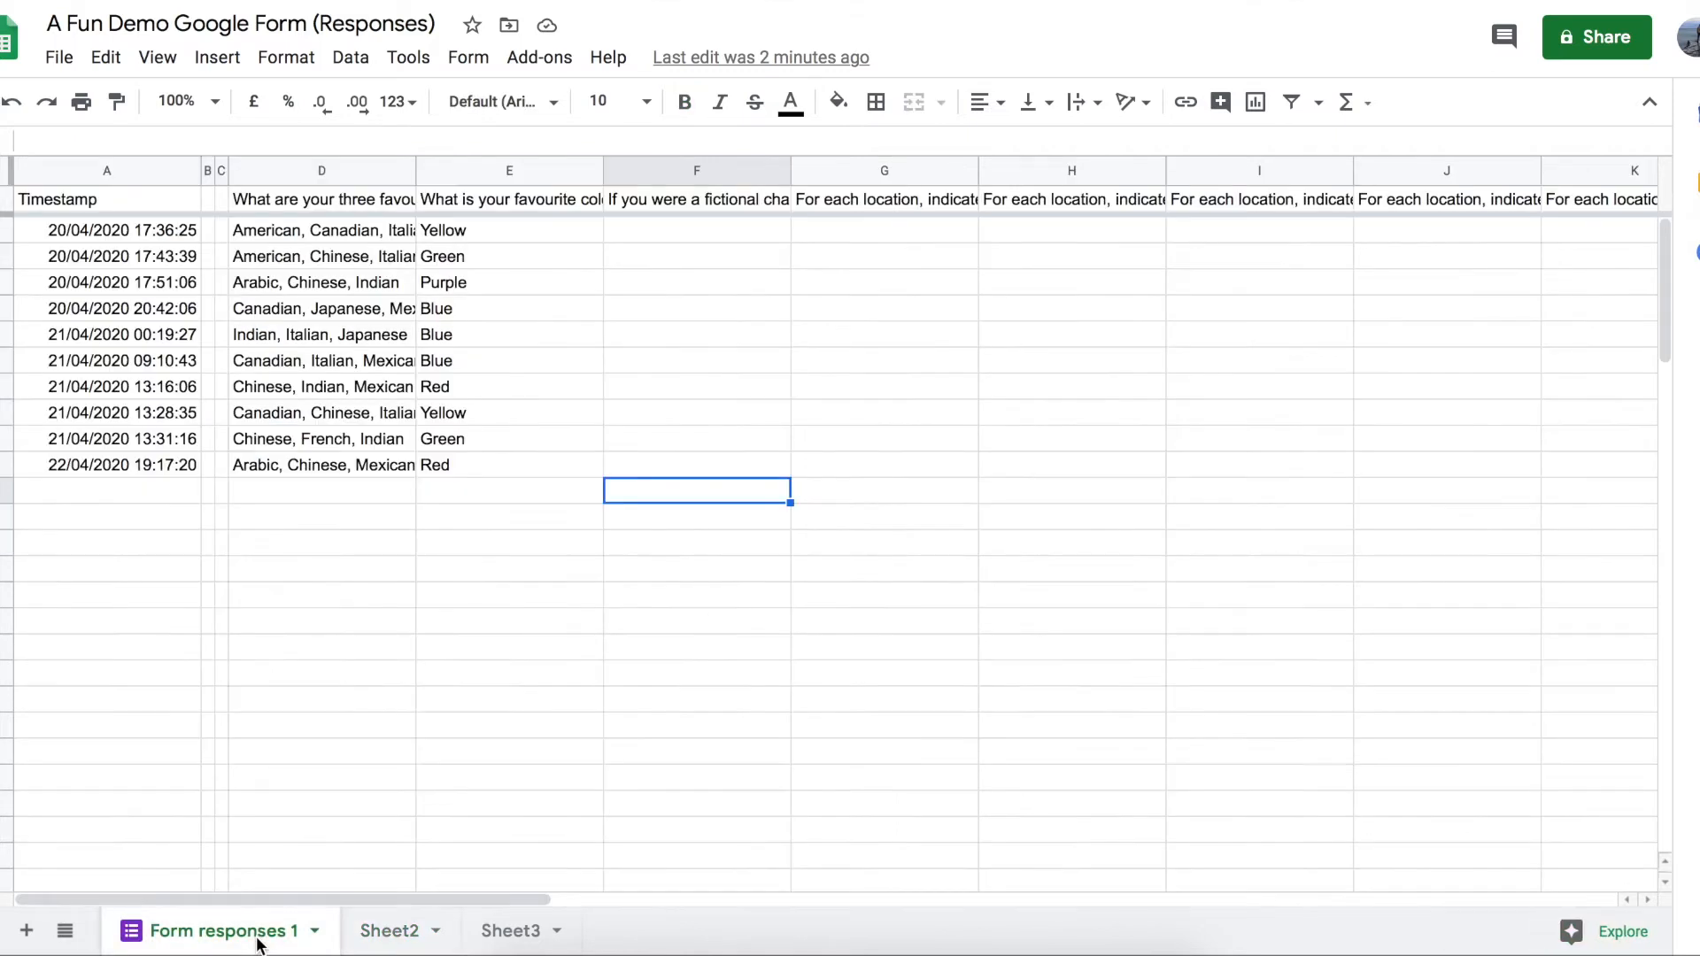
scroll(521, 639, down, 1)
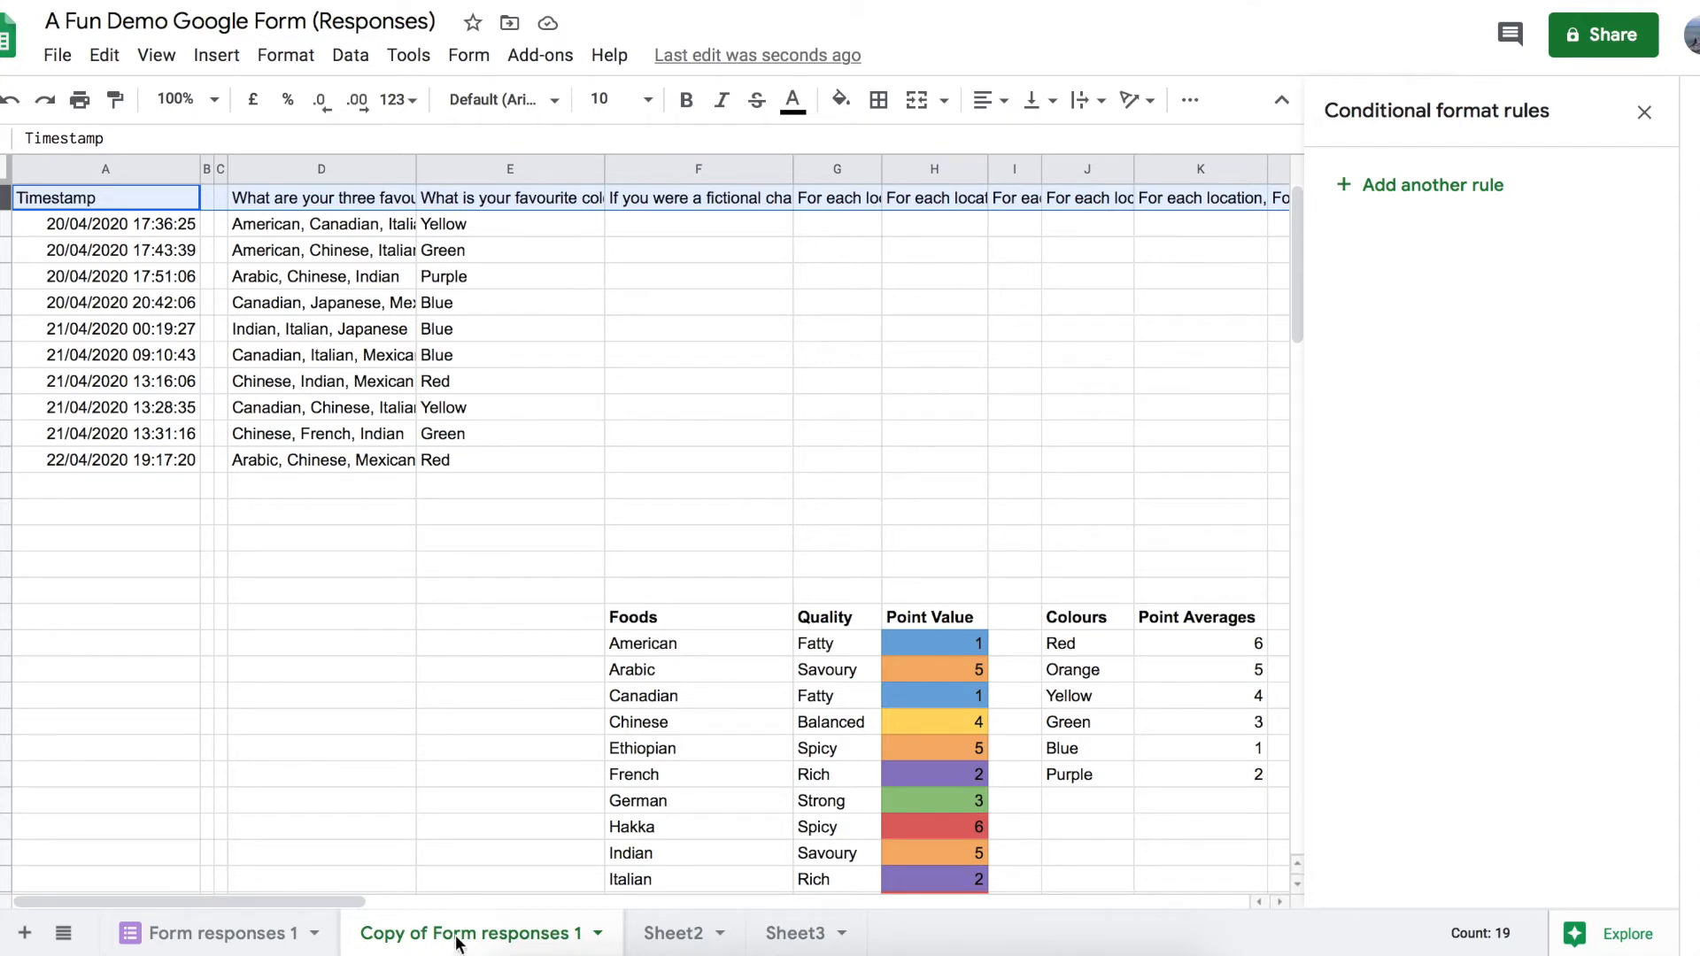
Duplicate the Form responses 1 sheet, and delete the resulting extra copy
click(241, 944)
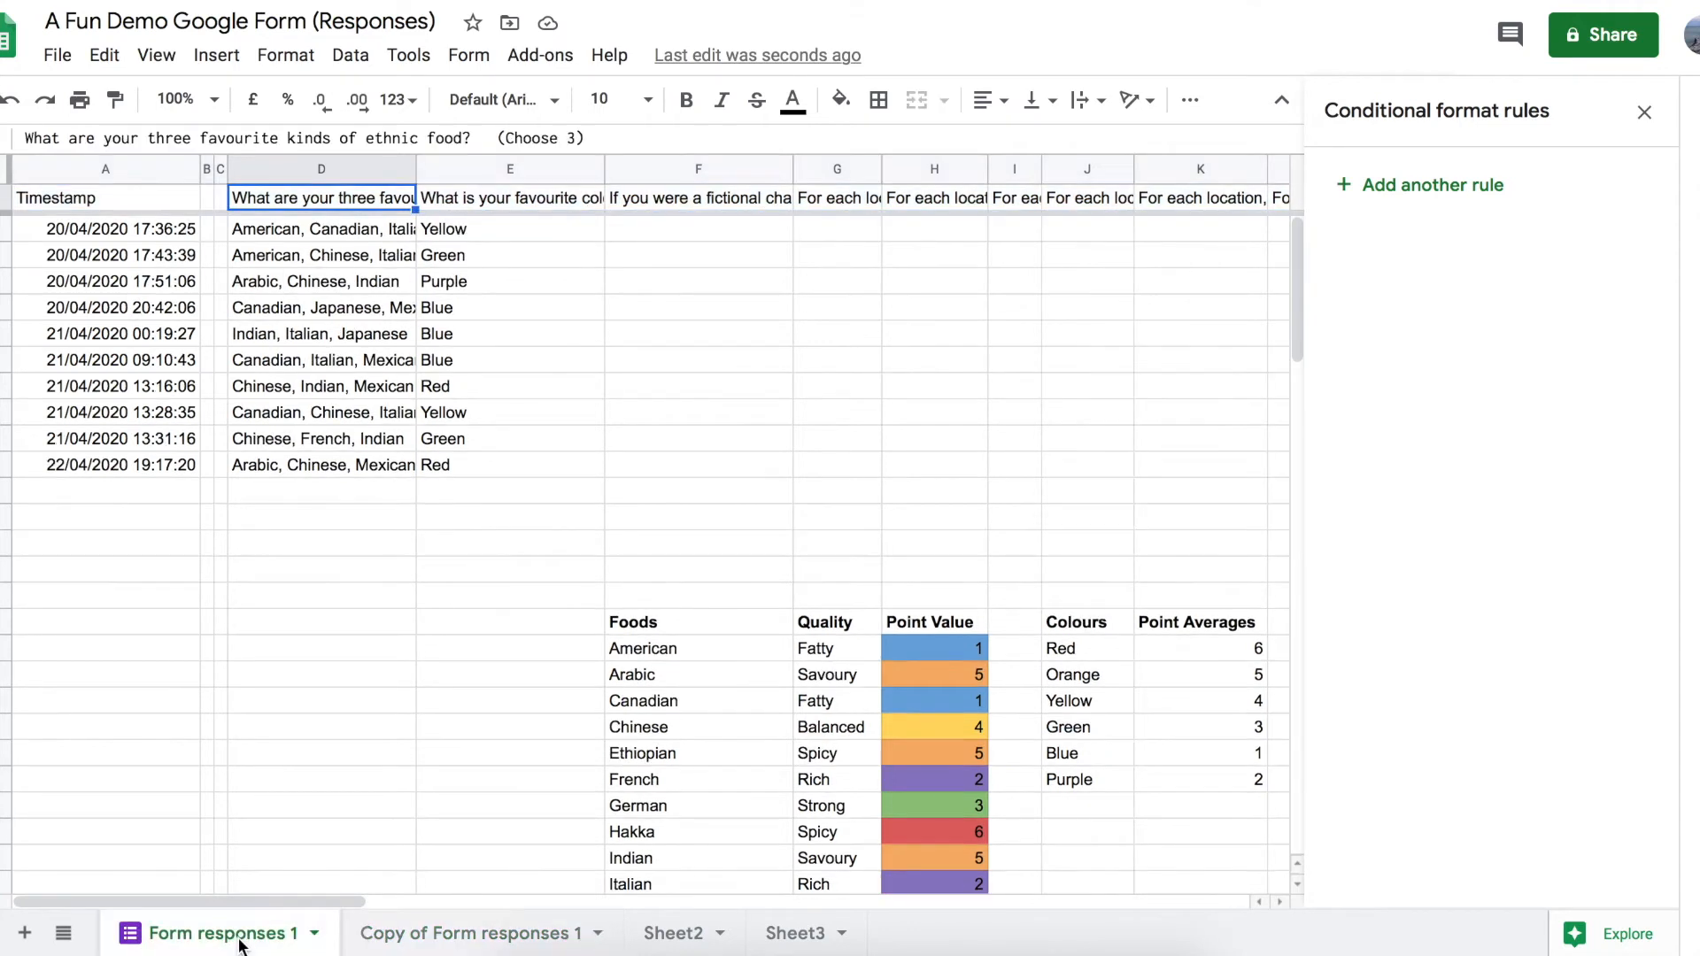
right_click(240, 944)
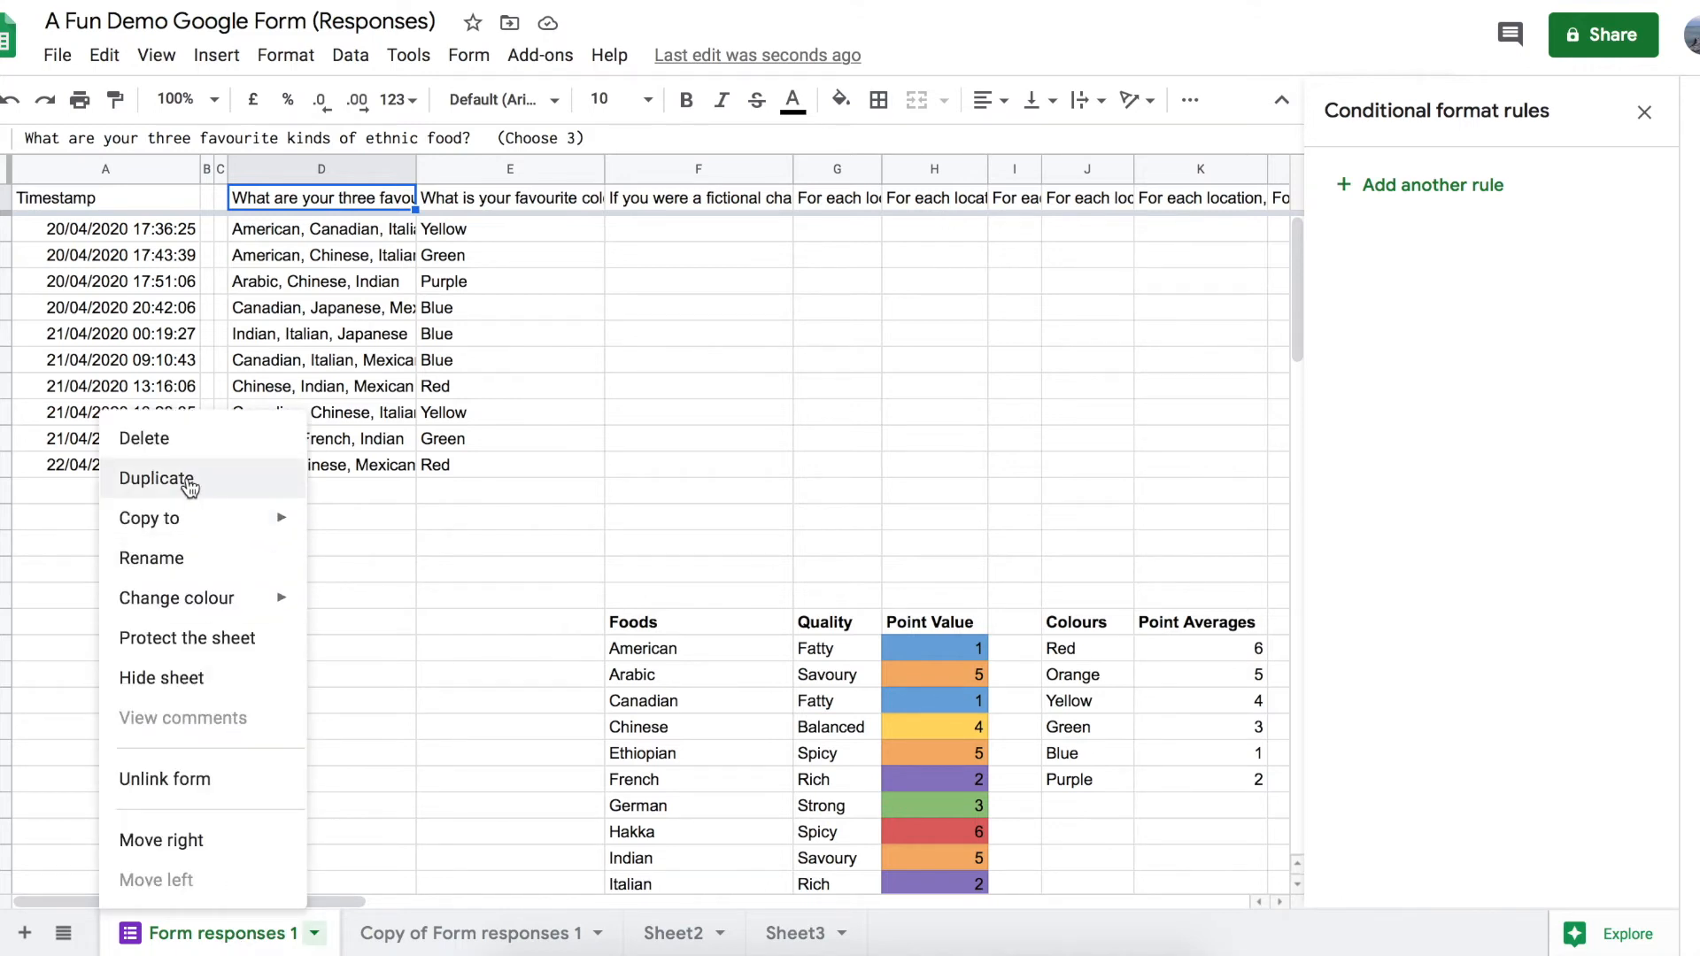
click(186, 480)
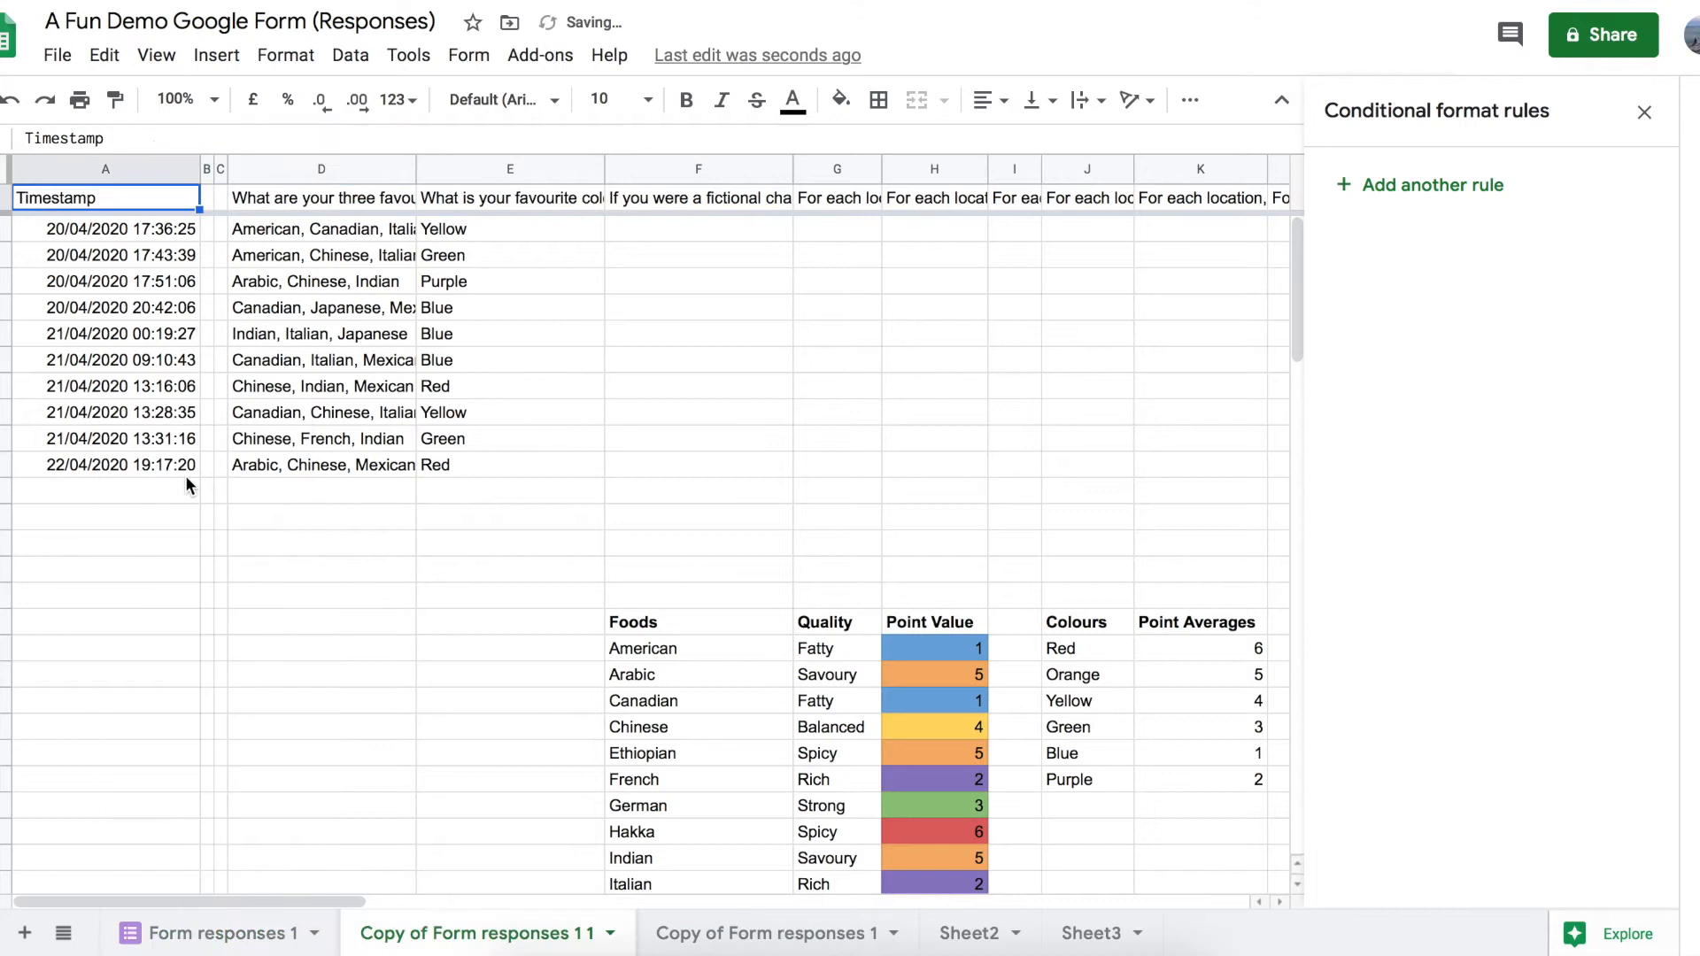
click(612, 934)
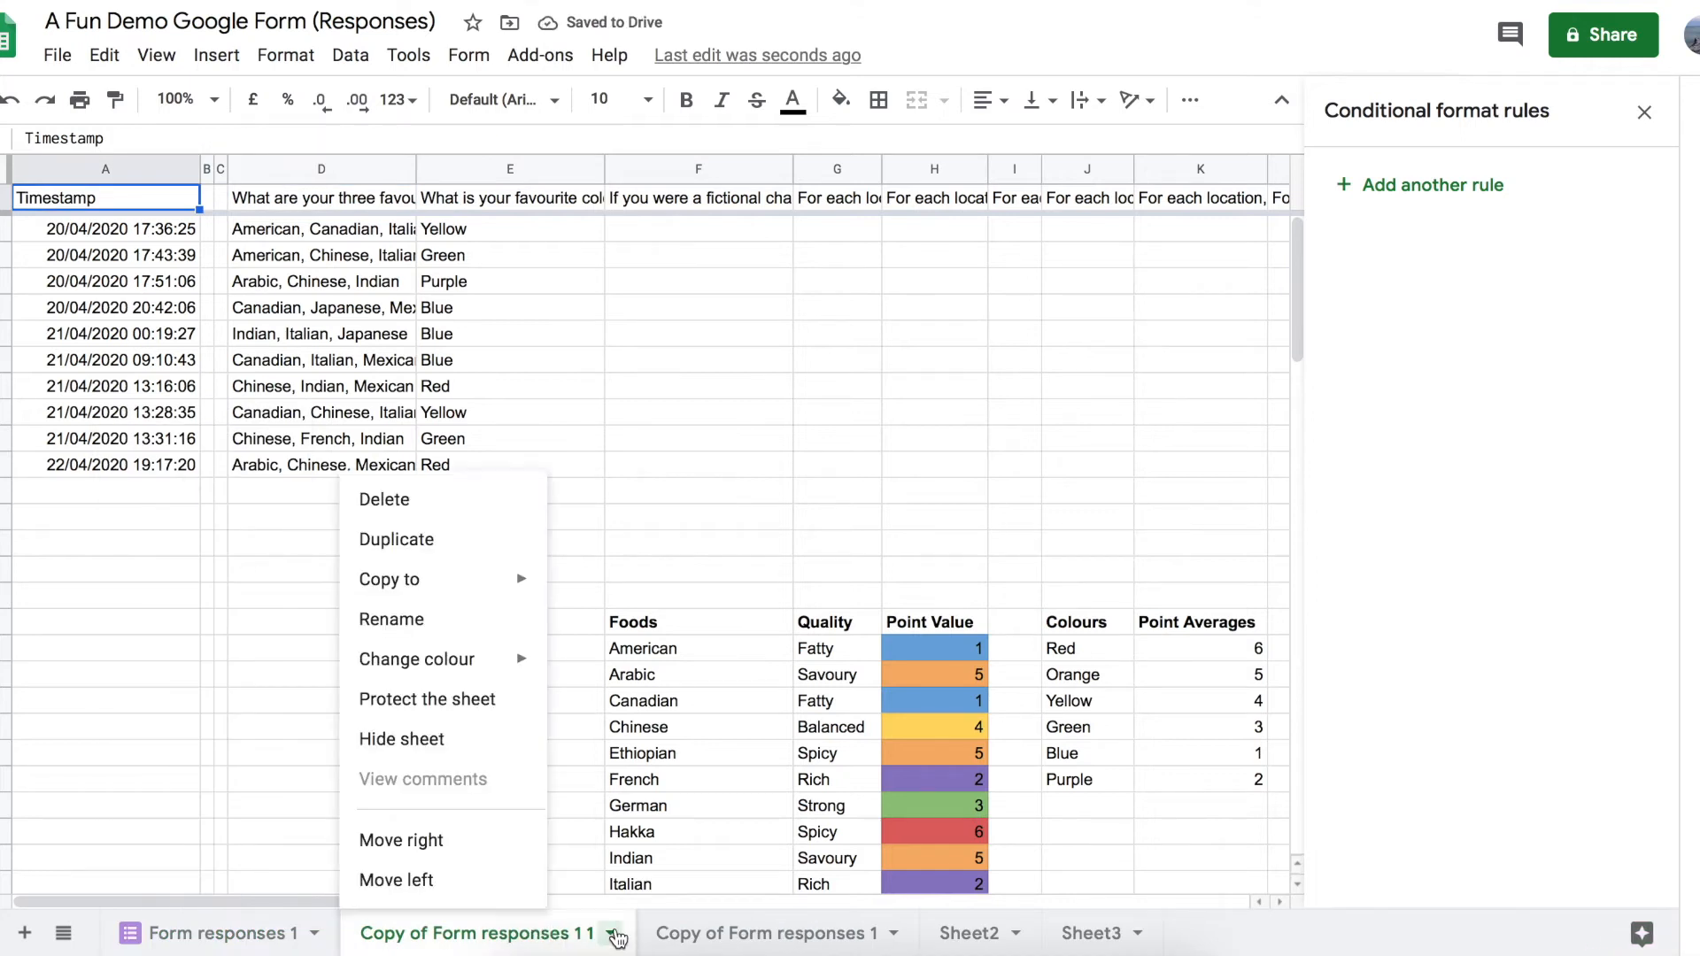
click(485, 501)
click(1148, 537)
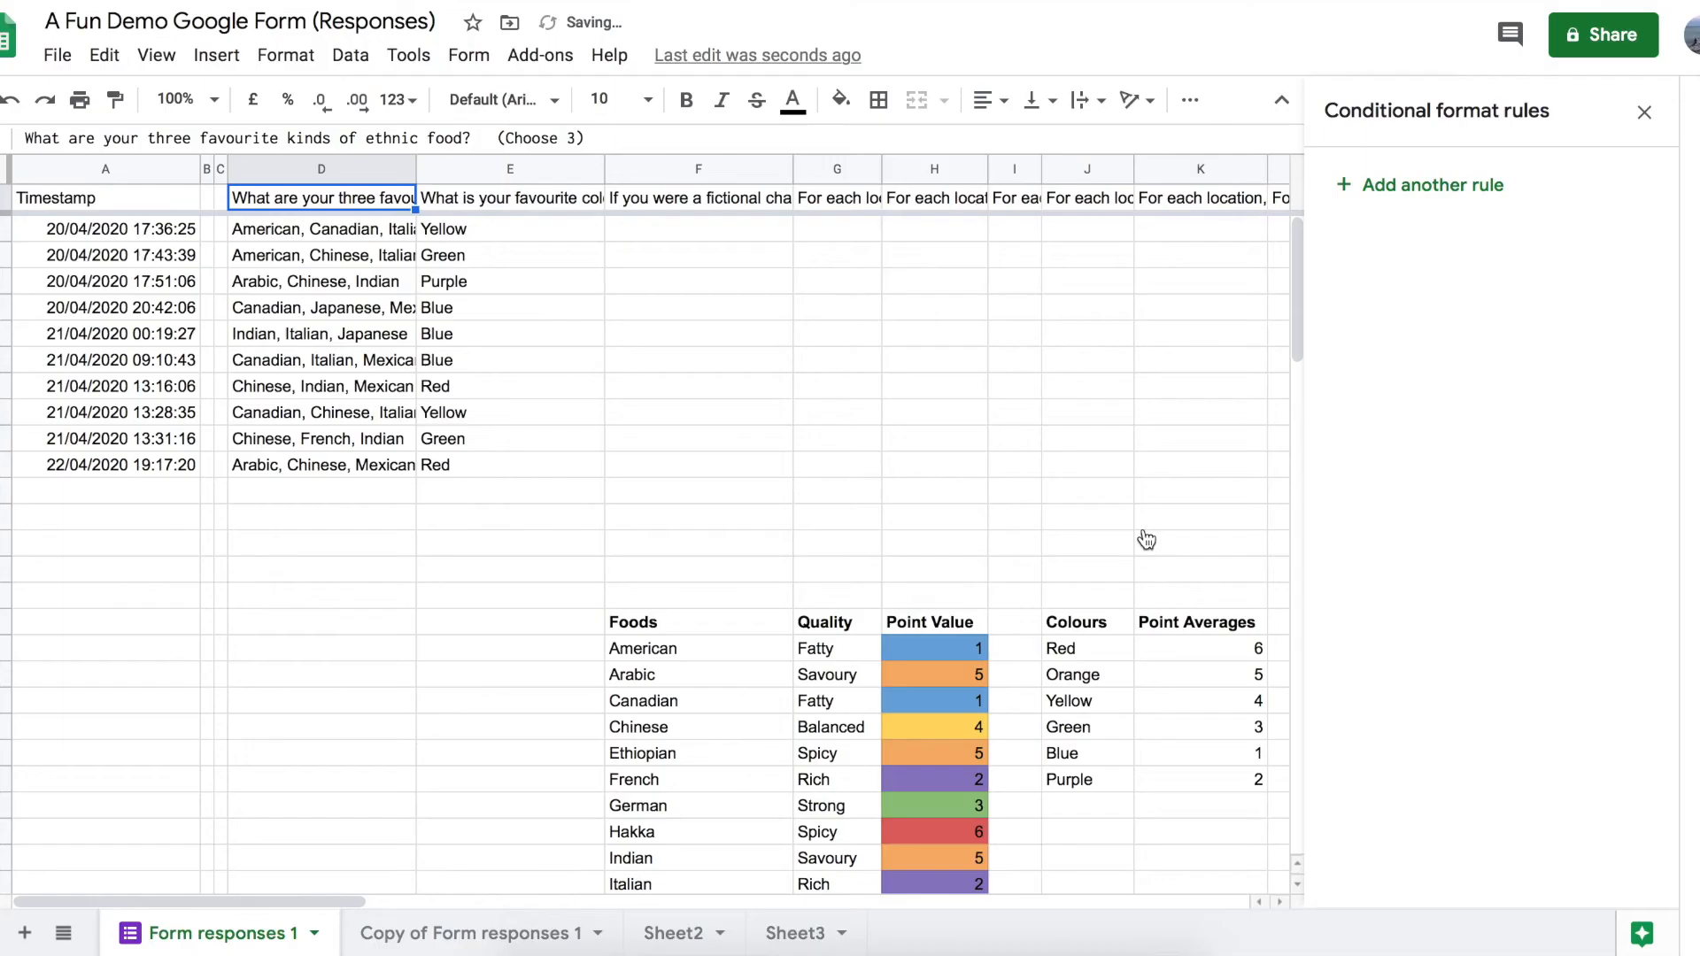
On Copy of Form responses 1, copy the favourite colour column with its header, E1:E11, and paste it at H1
click(464, 936)
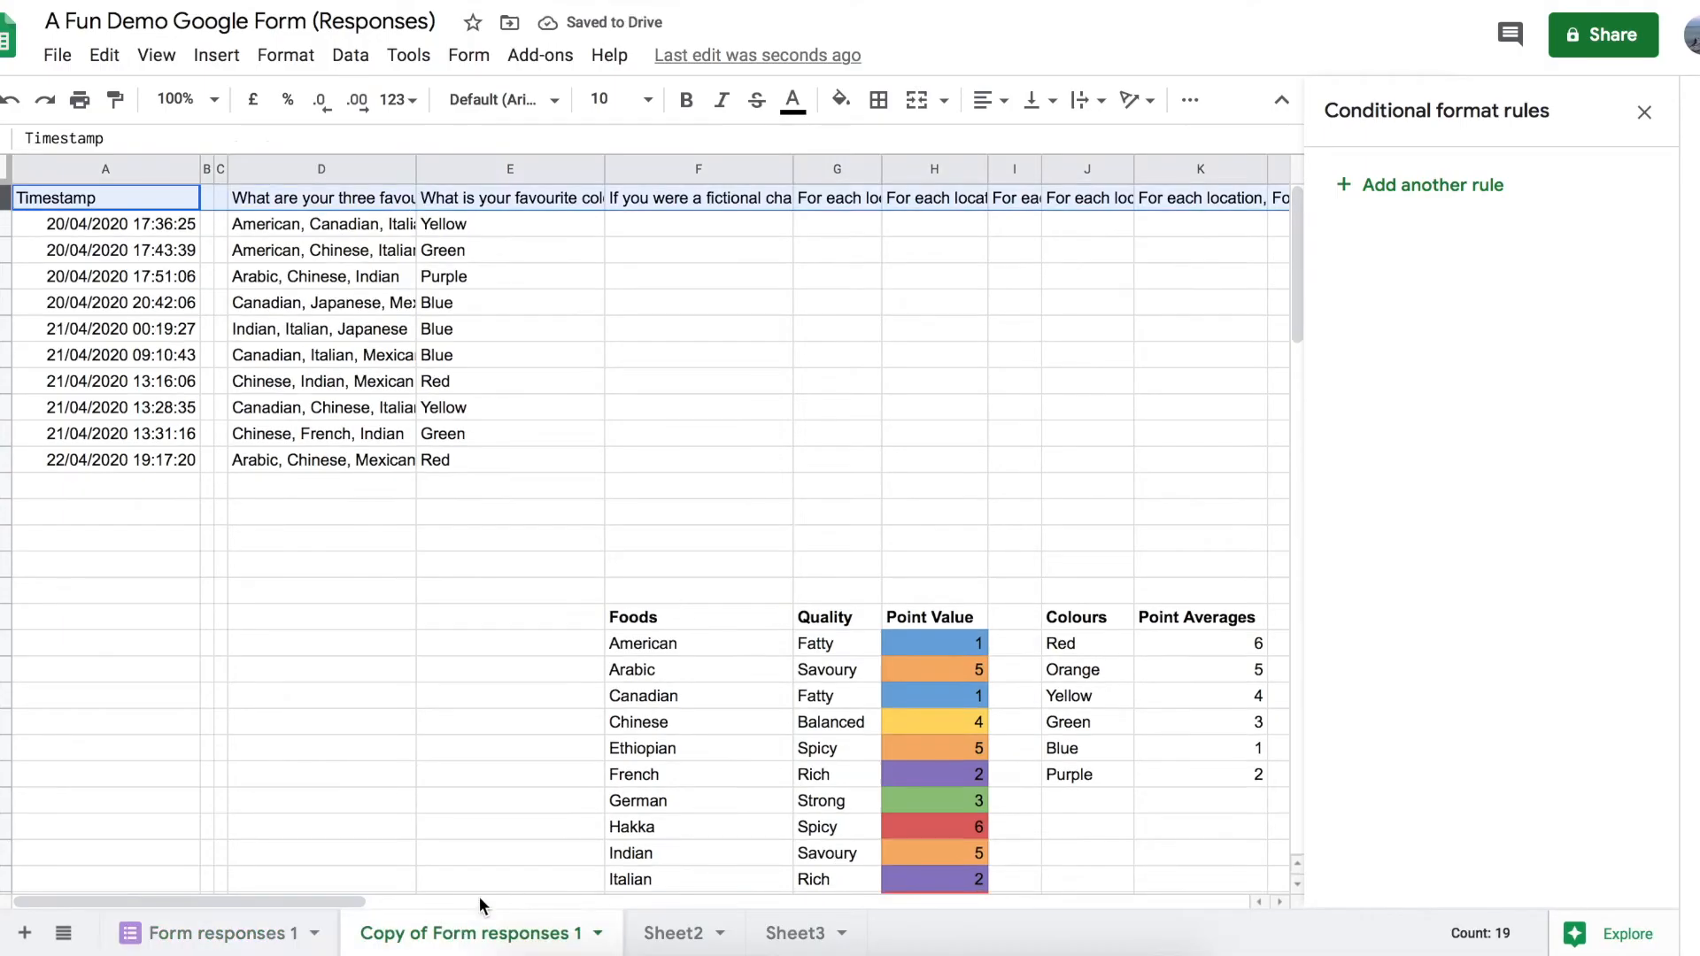
click(455, 223)
drag(459, 197, 459, 460)
key(ctrl+c)
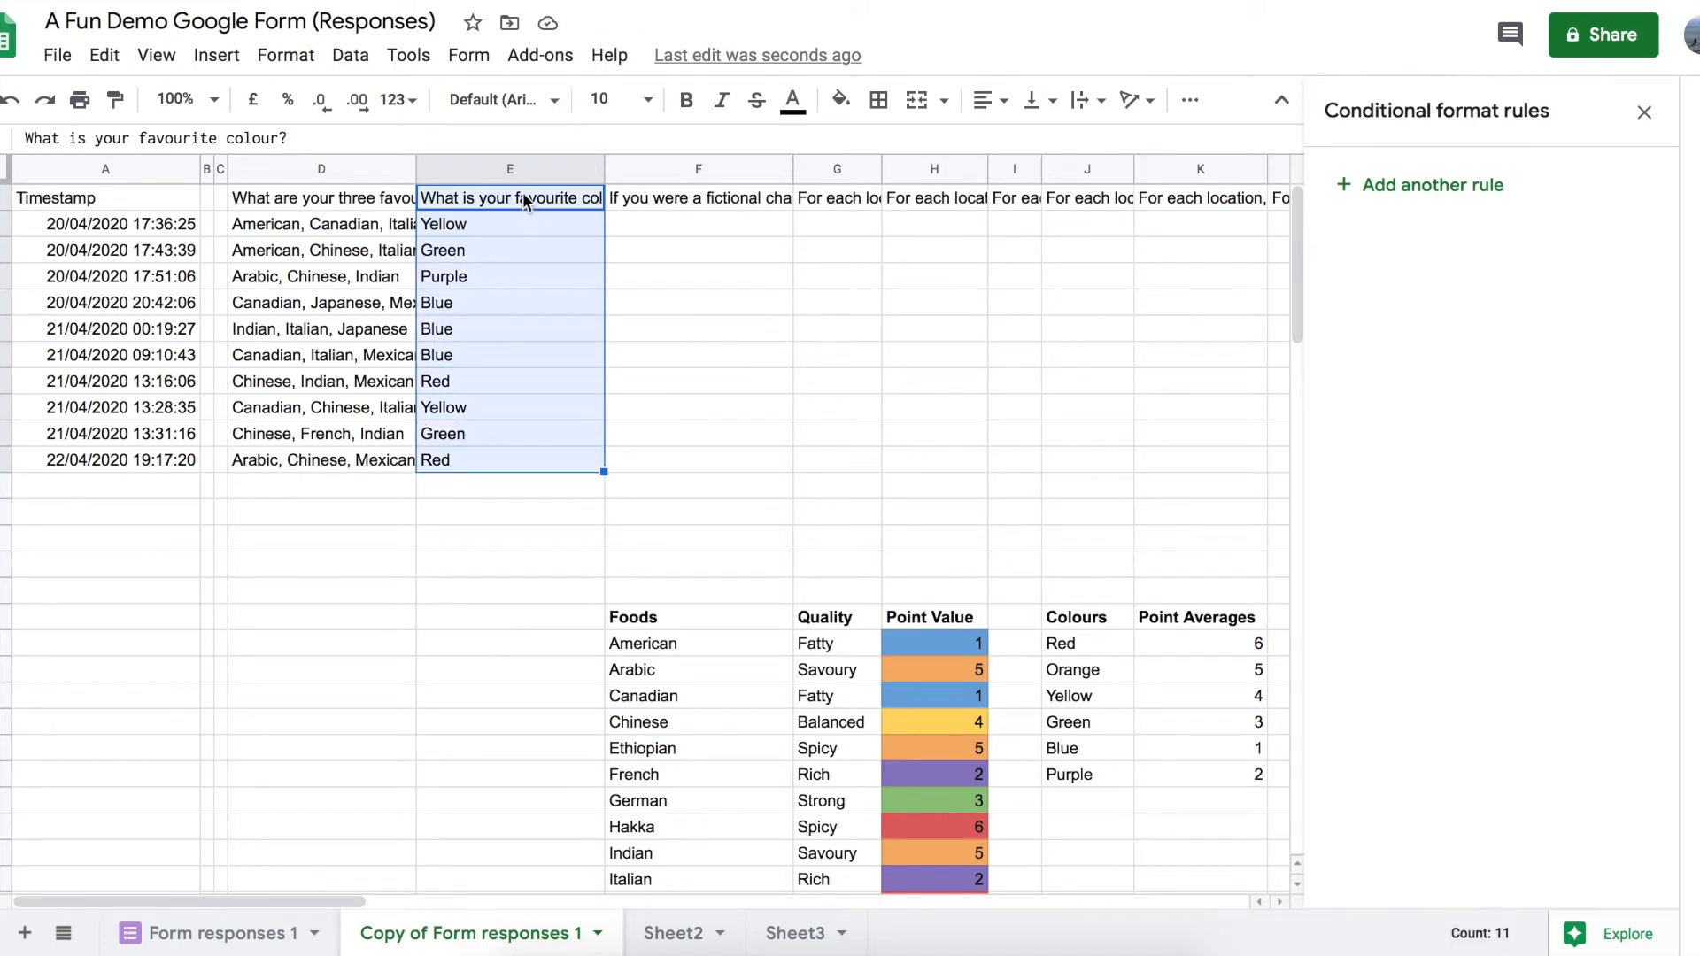
click(911, 199)
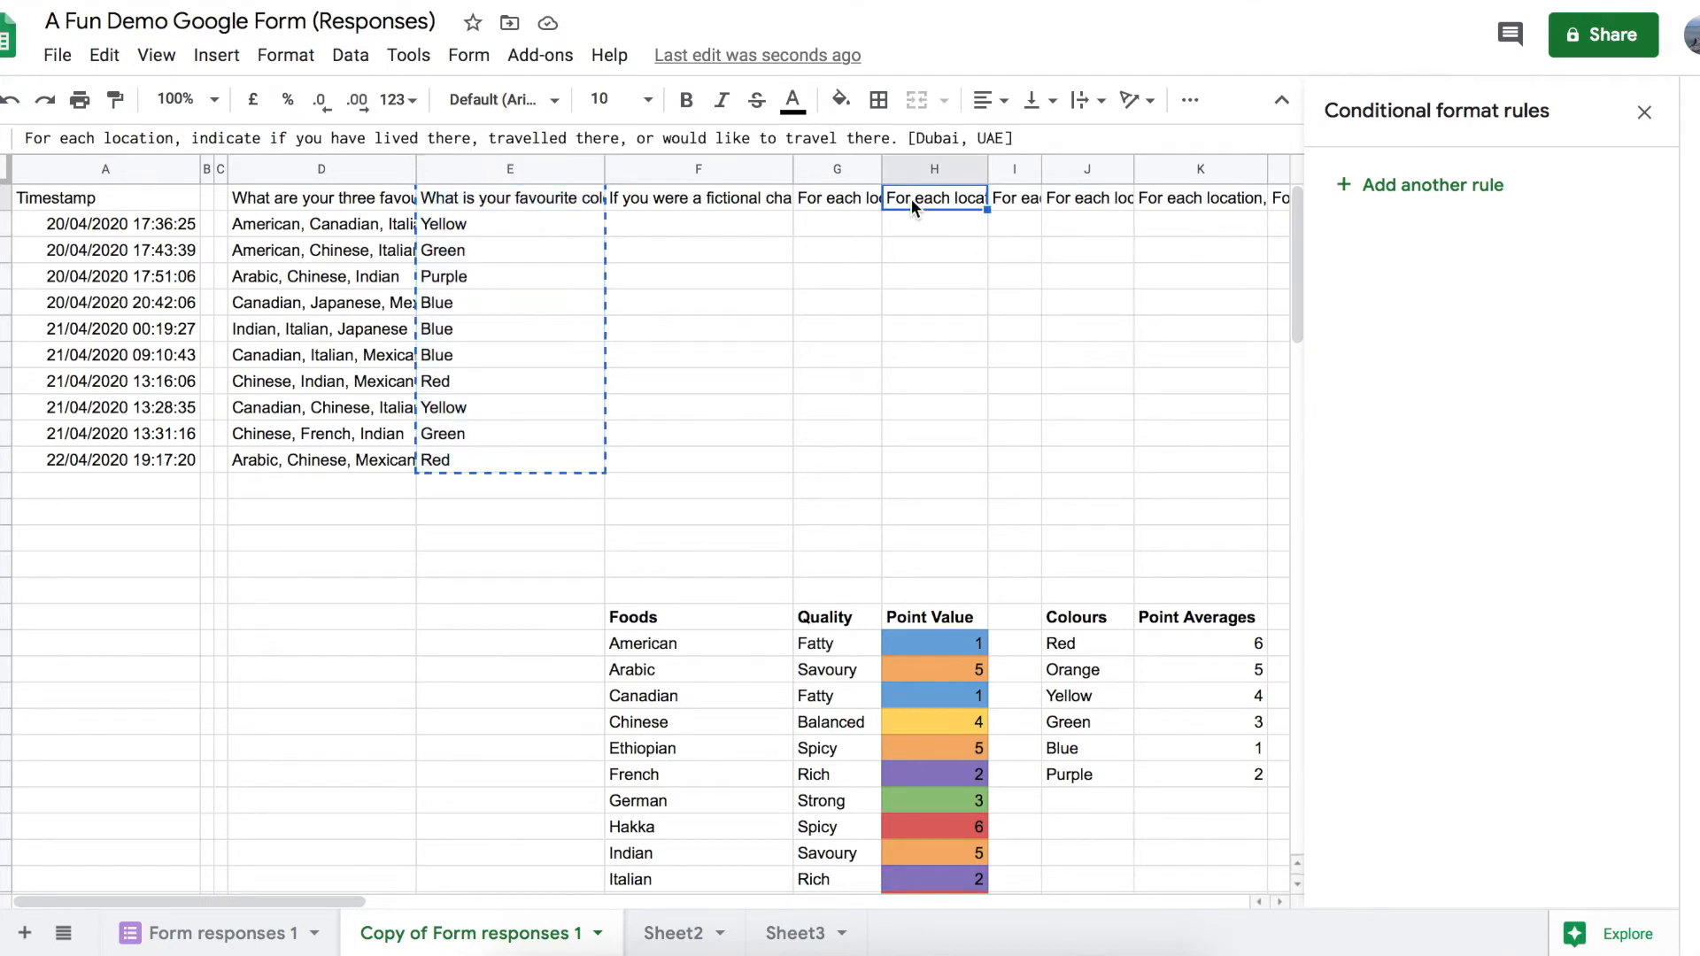
key(ctrl+v)
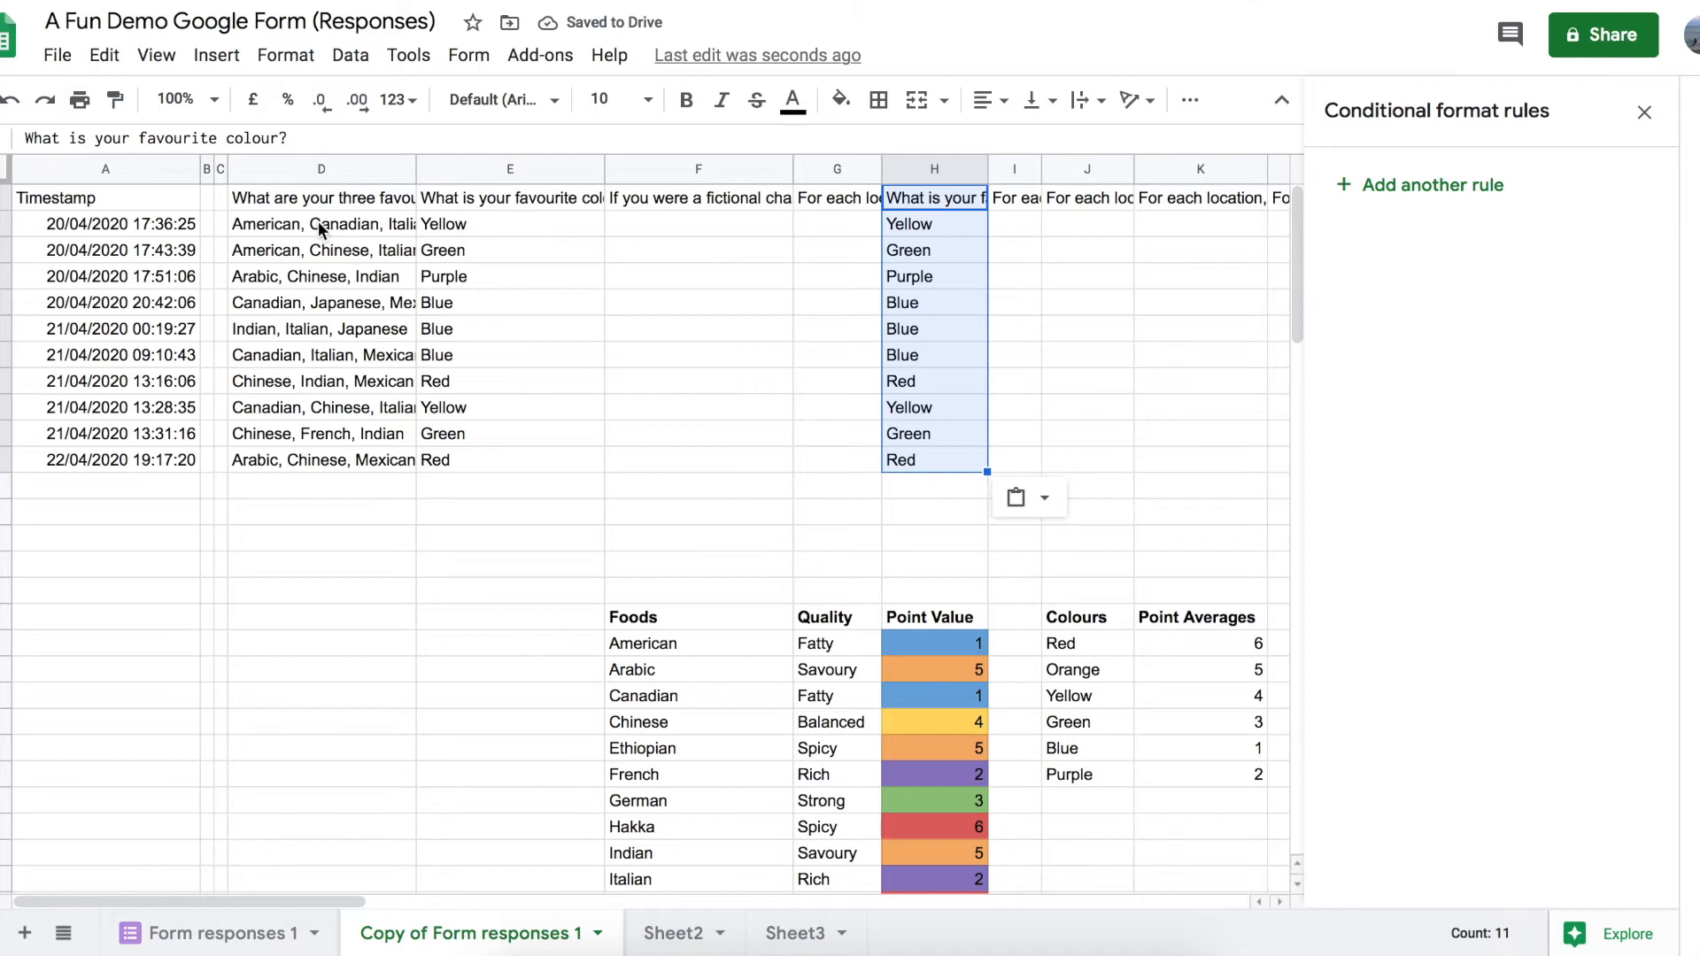
Split the ethnic food answers in column D into separate columns, using the automatically detected separator
click(282, 167)
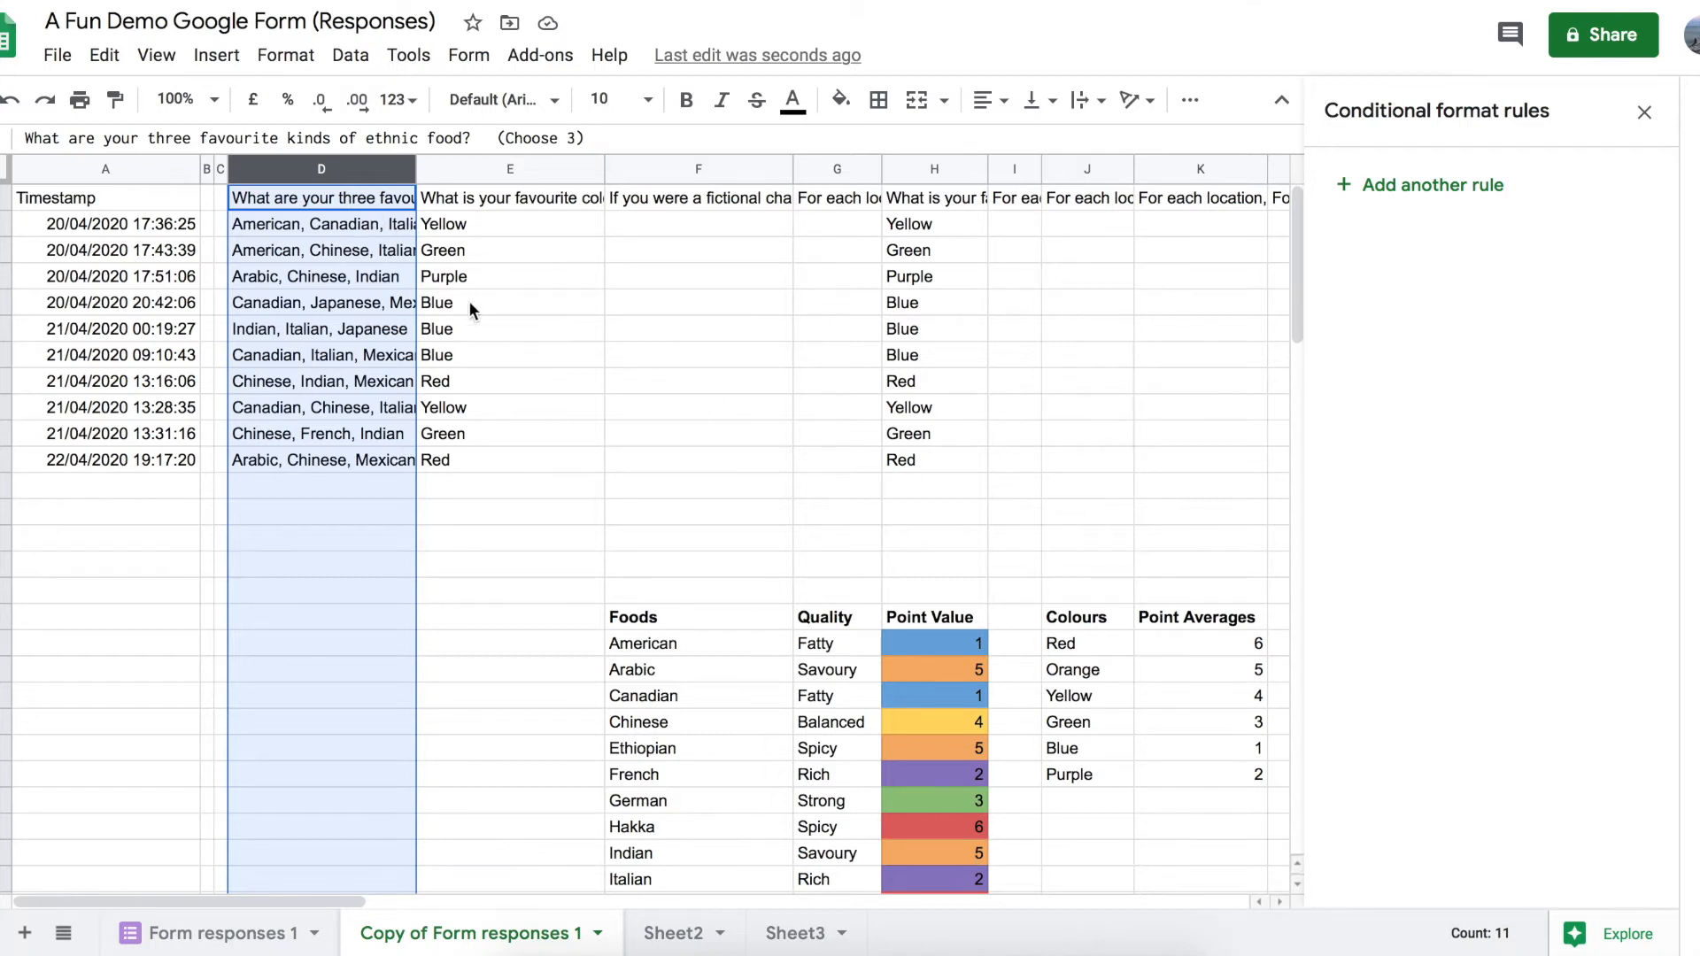
click(351, 56)
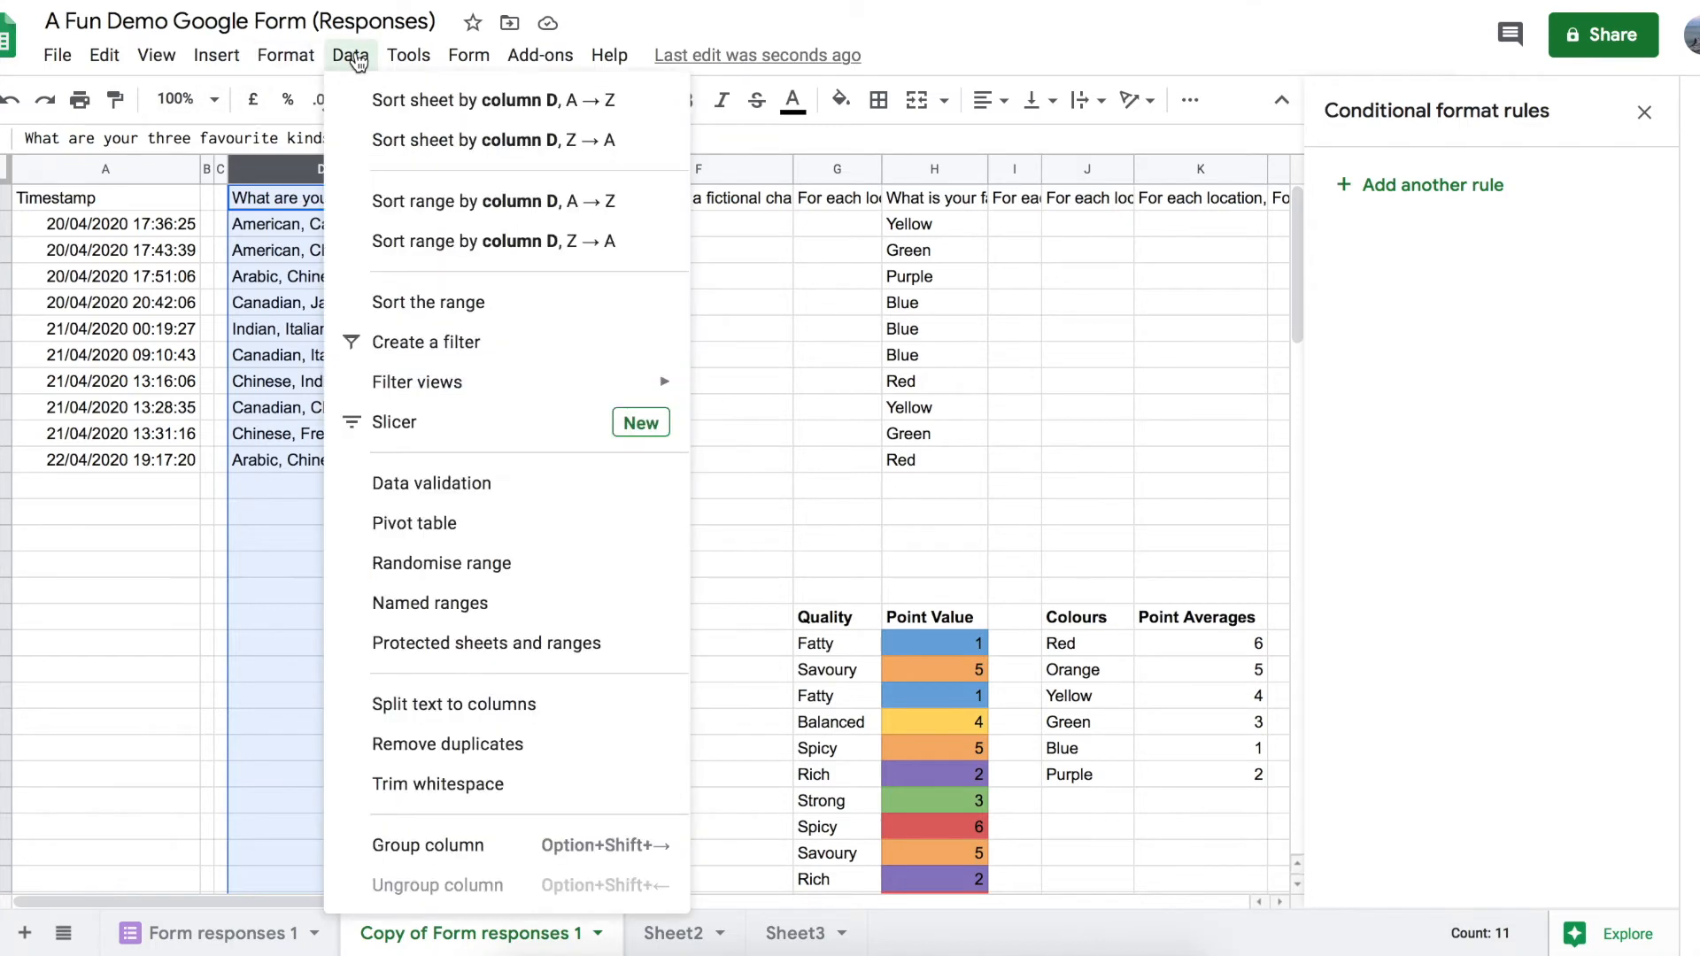
click(427, 706)
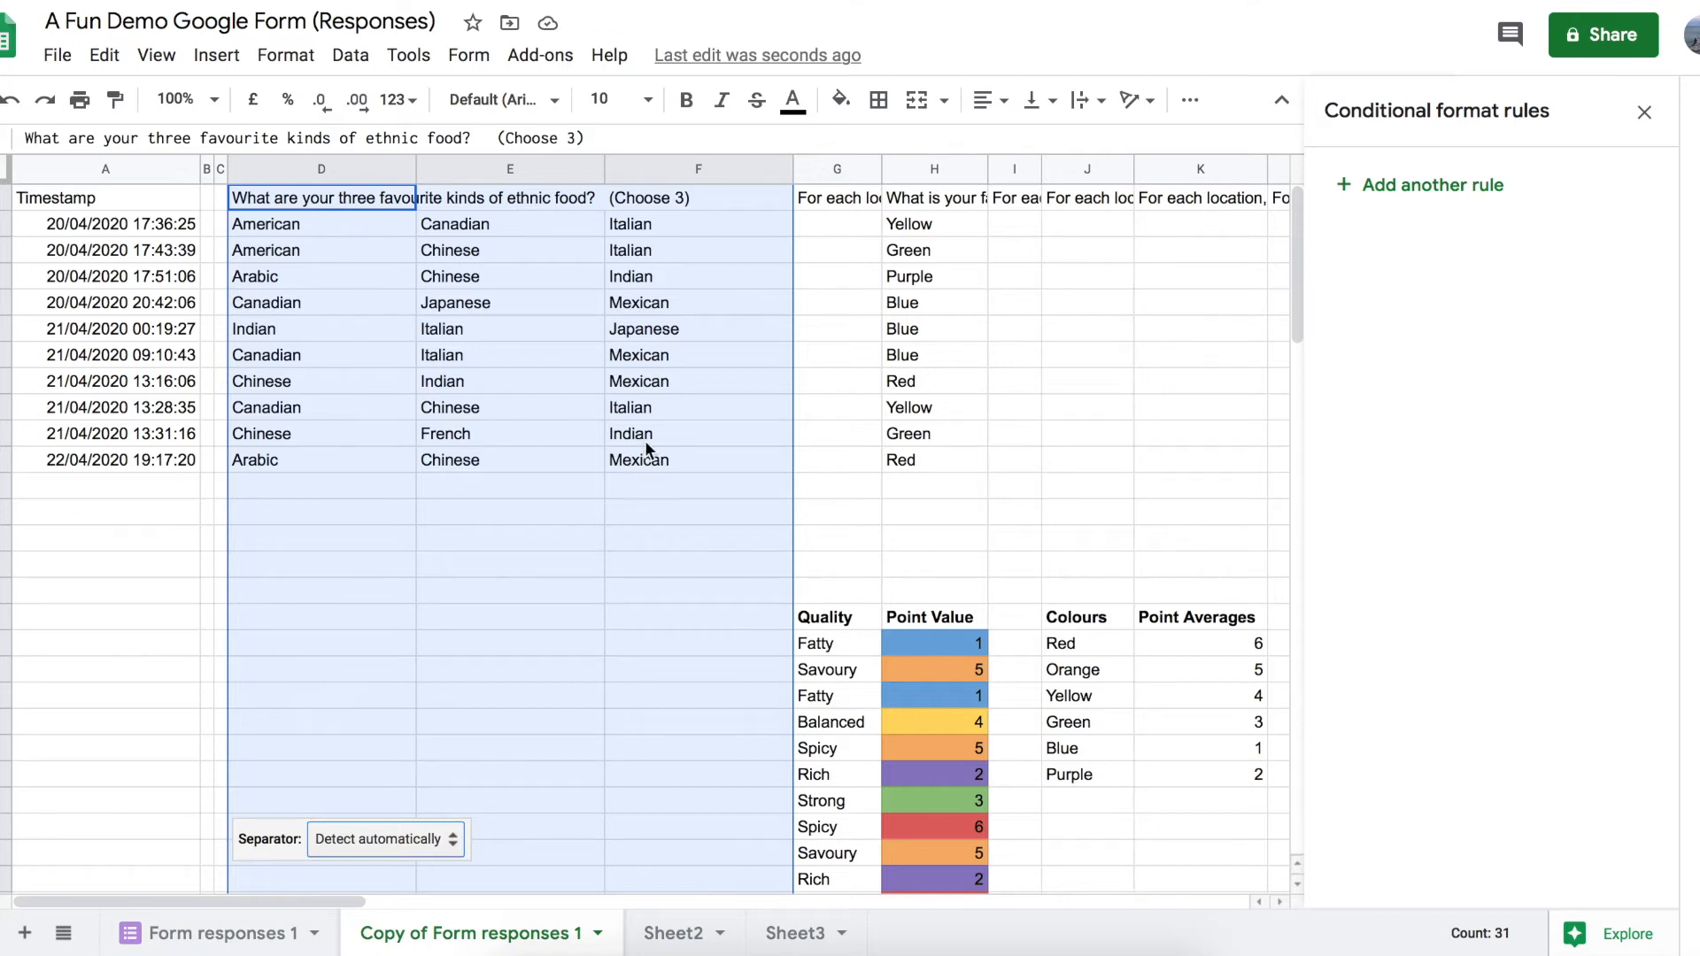
click(836, 221)
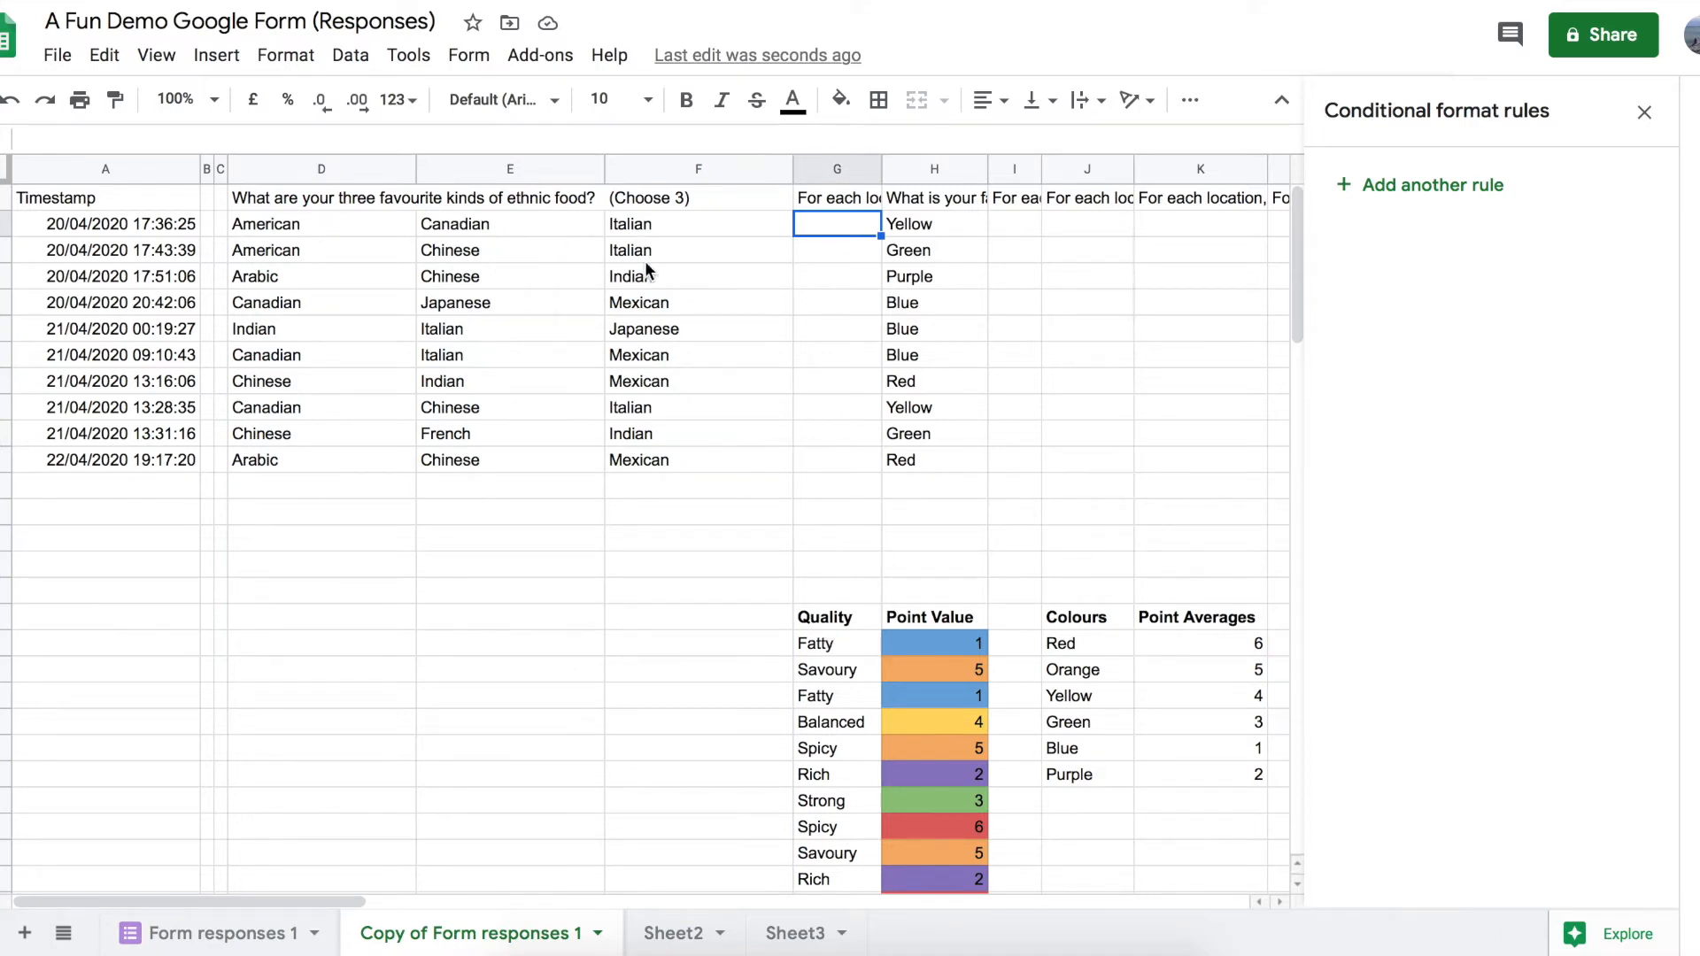
scroll(949, 693, down, 1)
scroll(949, 694, down, 1)
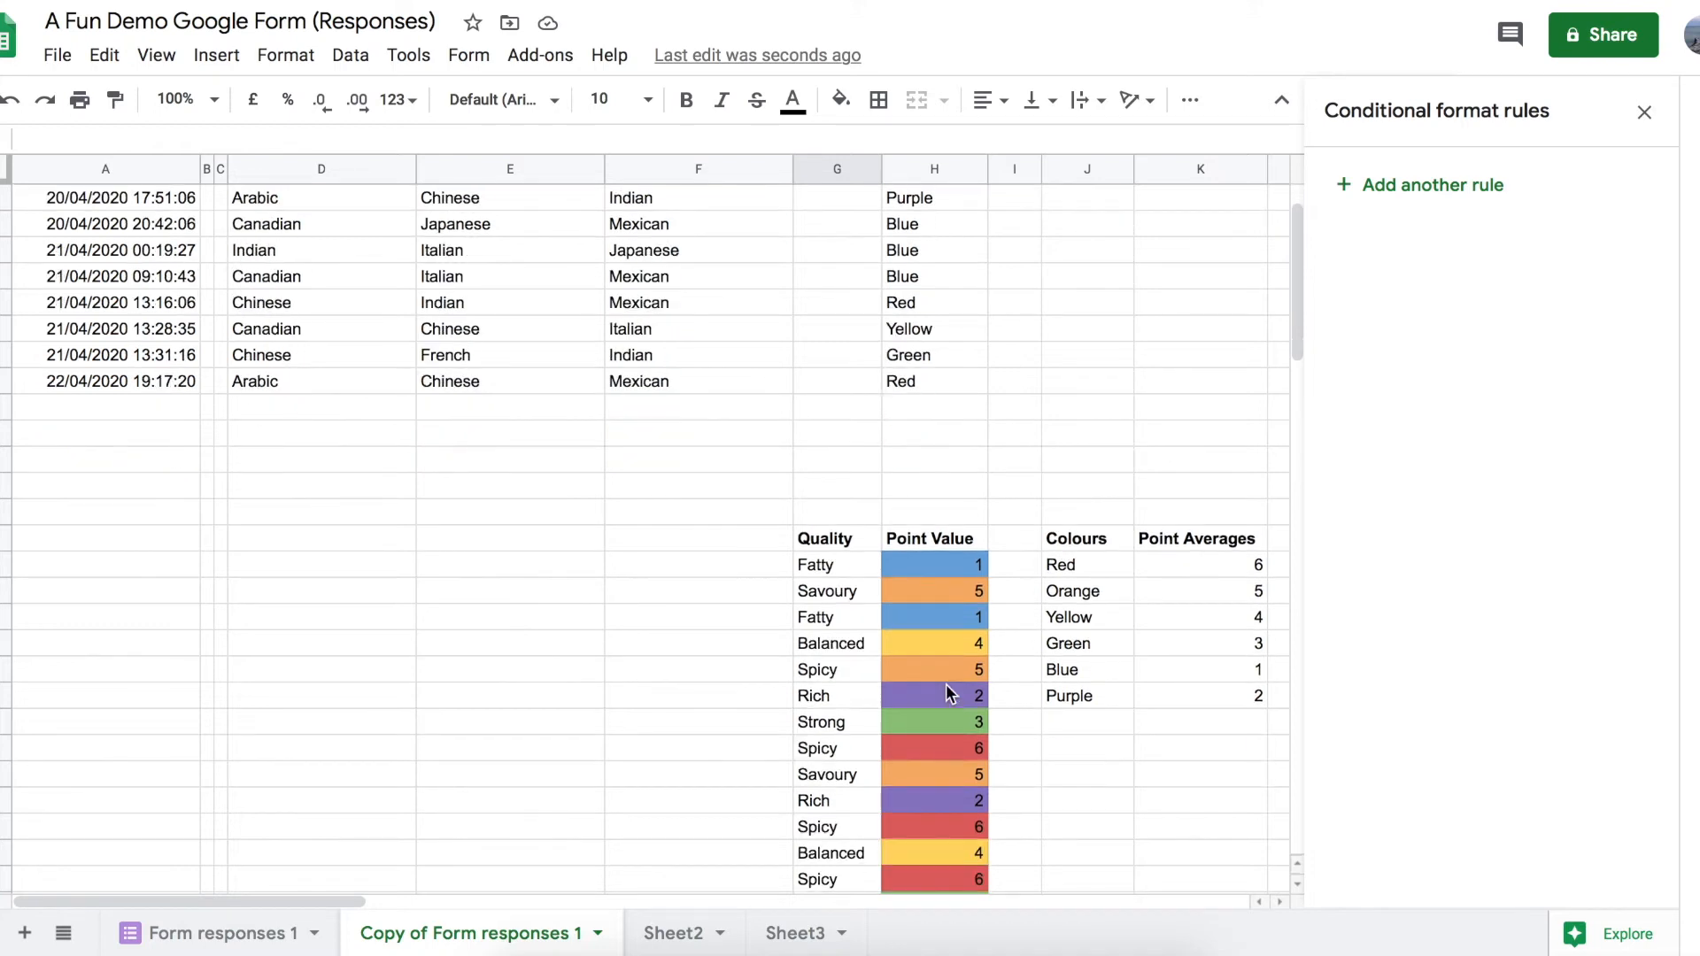
scroll(949, 694, up, 2)
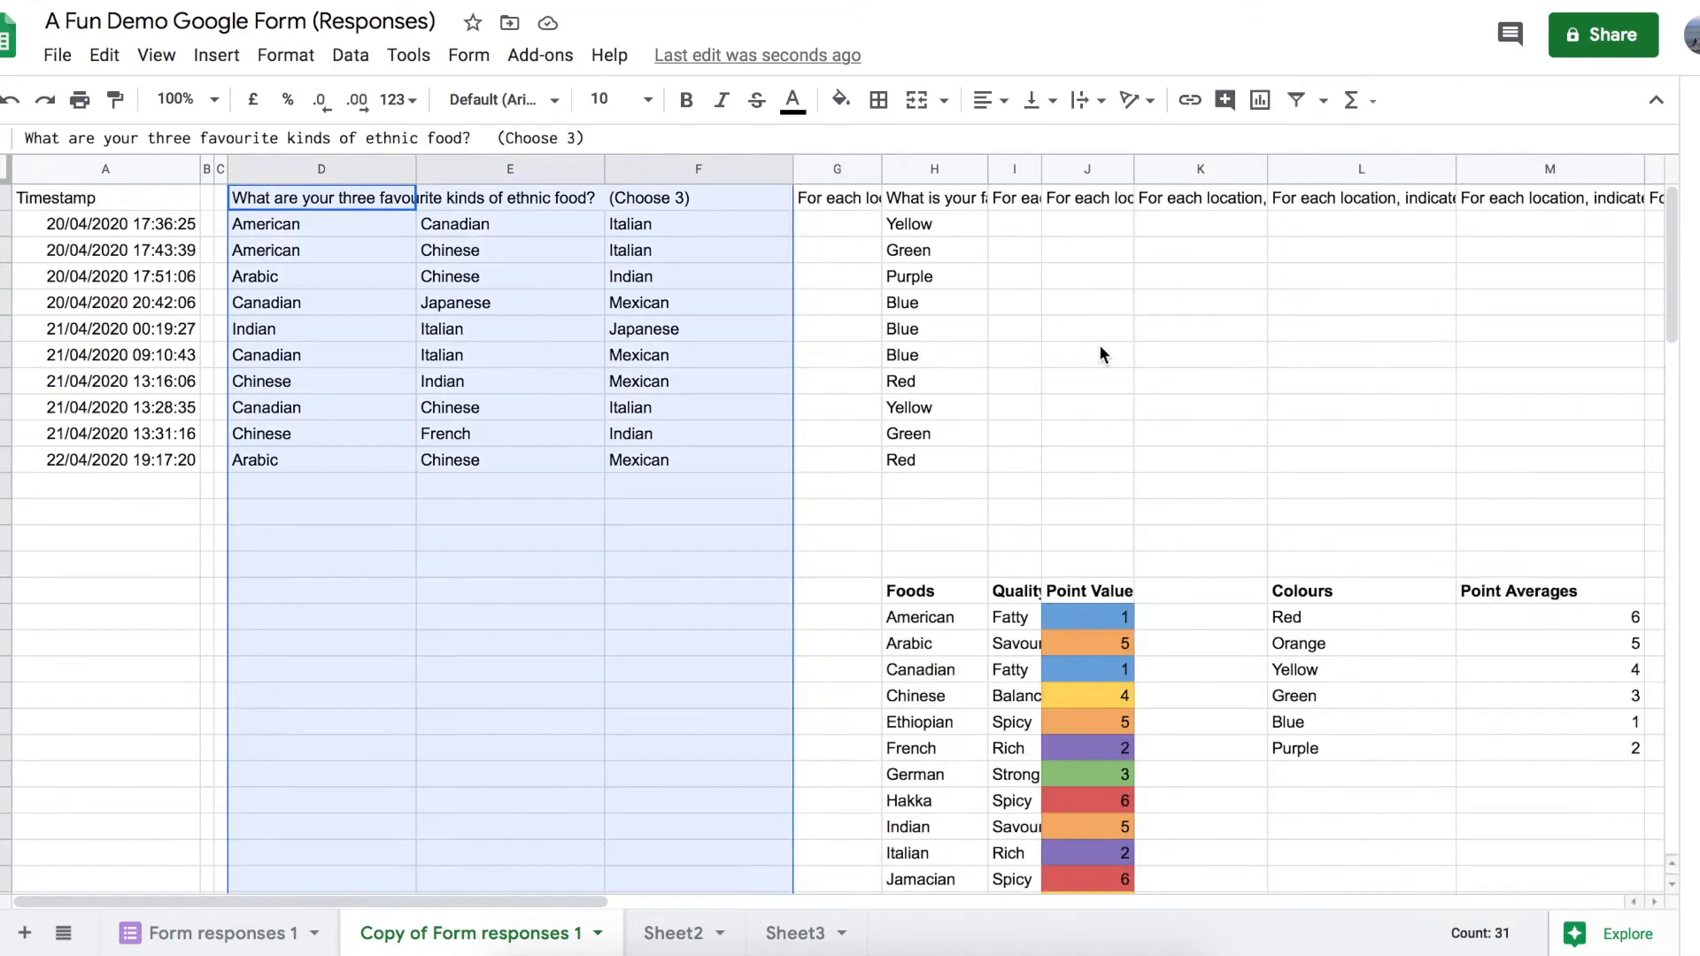
click(1100, 347)
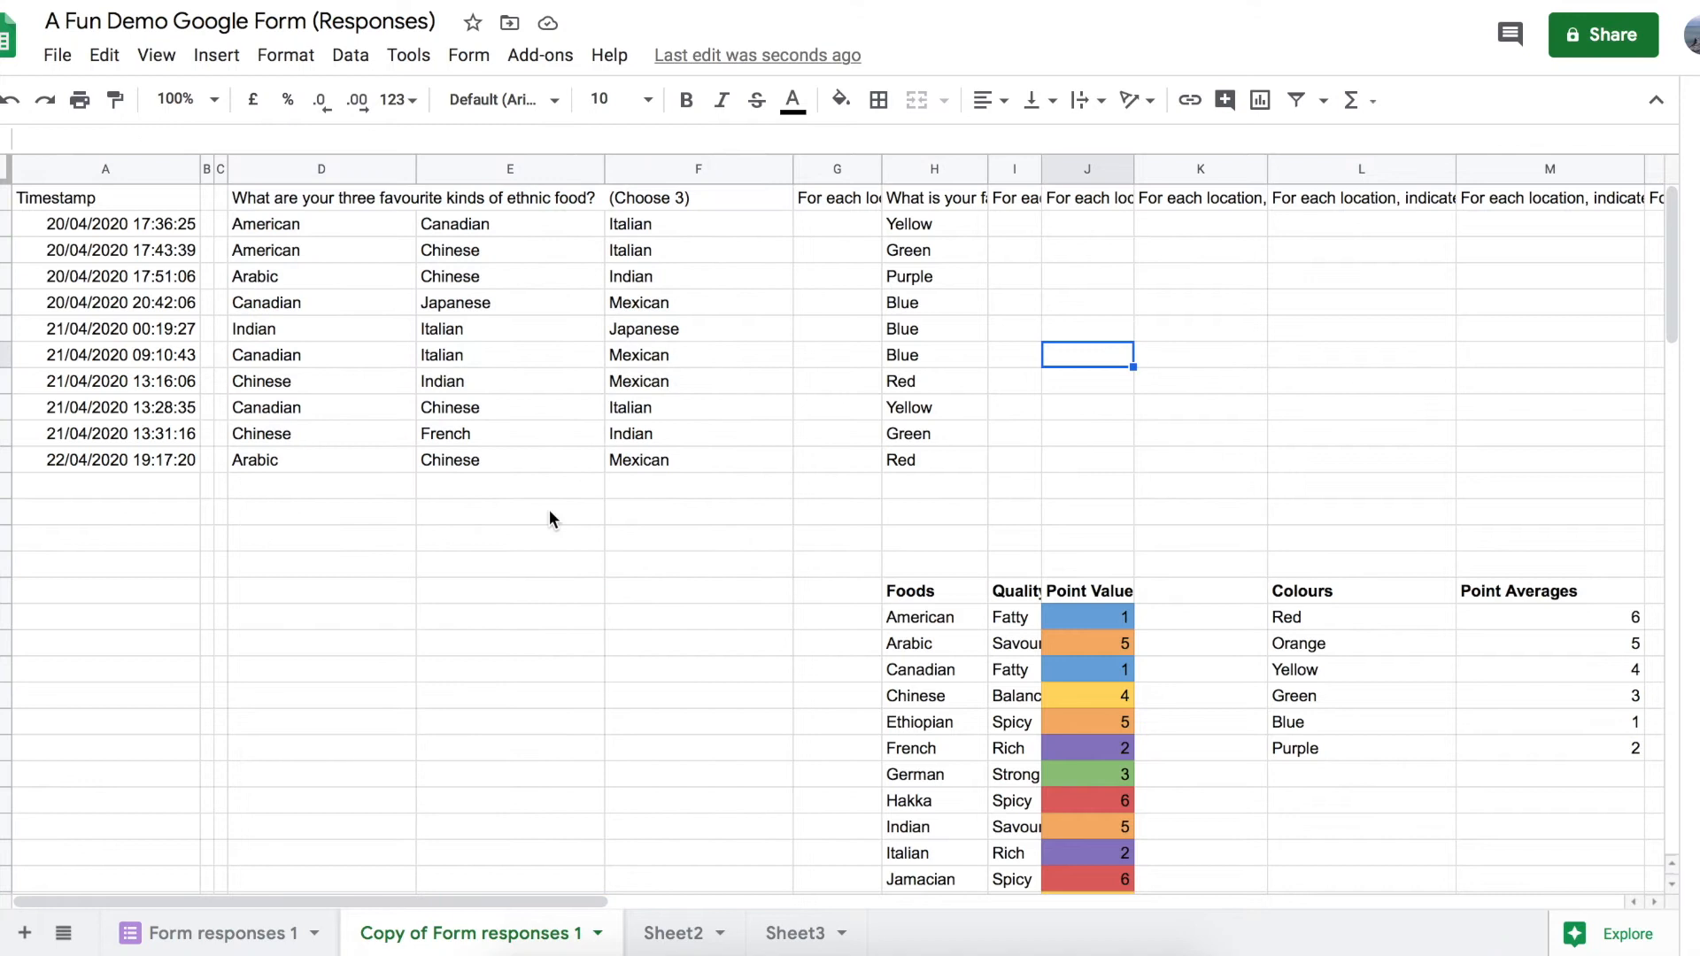
Set up Find and replace to find American and replace it with 1
click(104, 55)
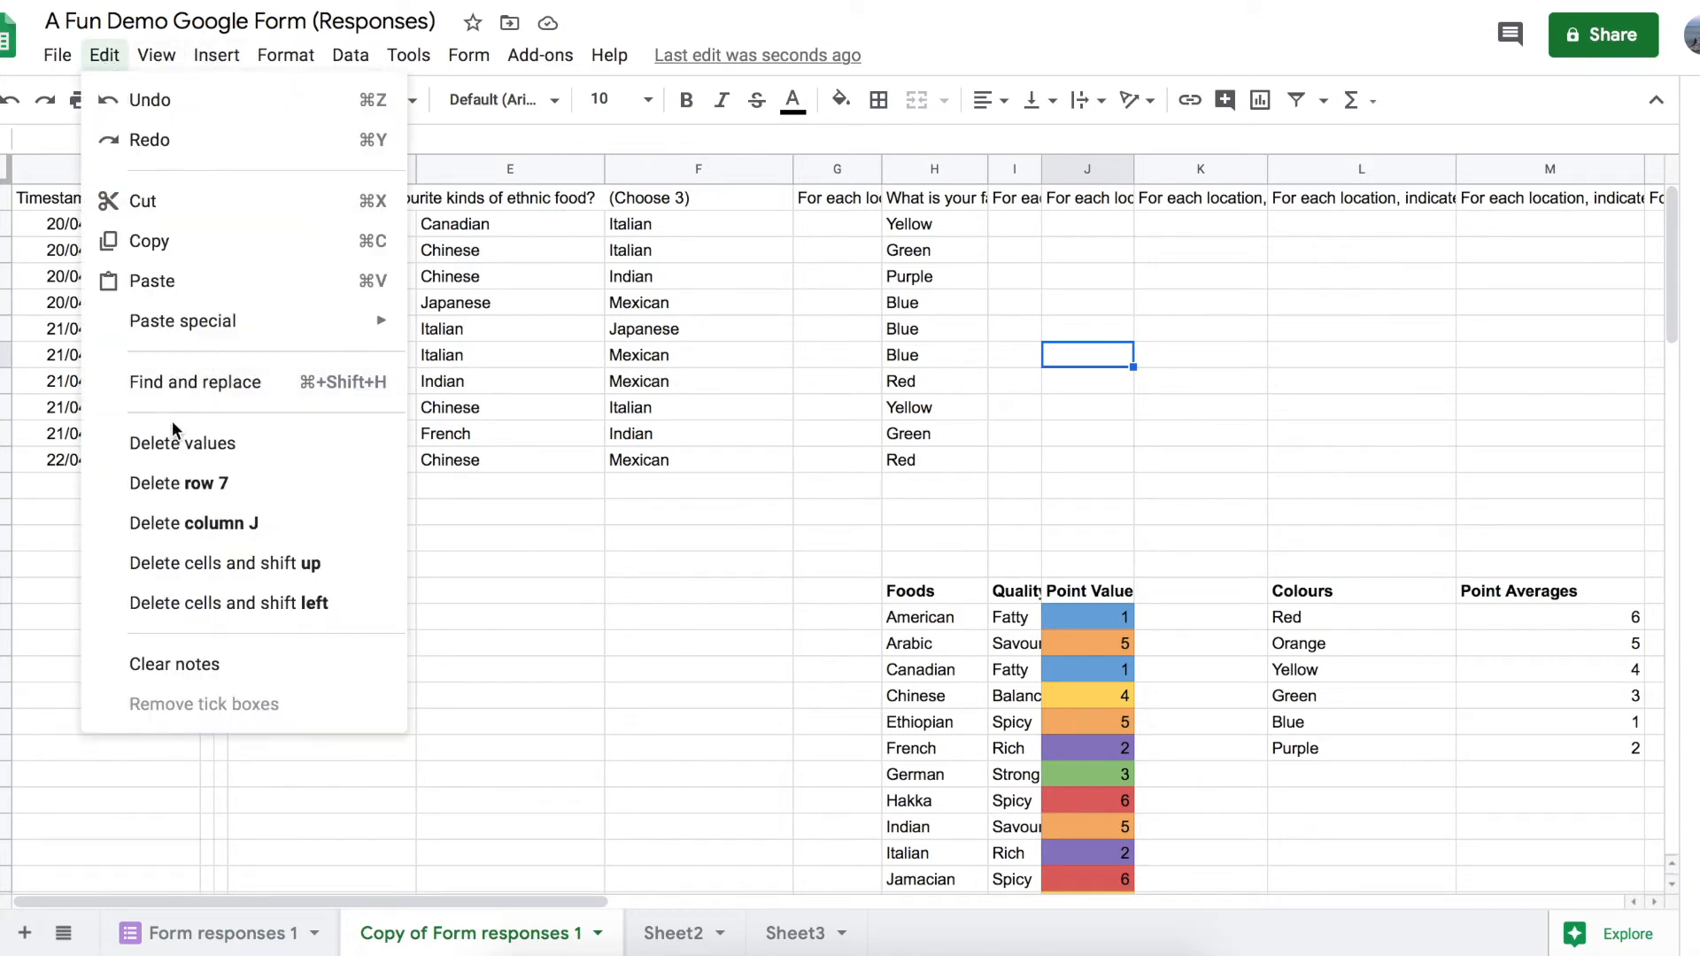
click(177, 390)
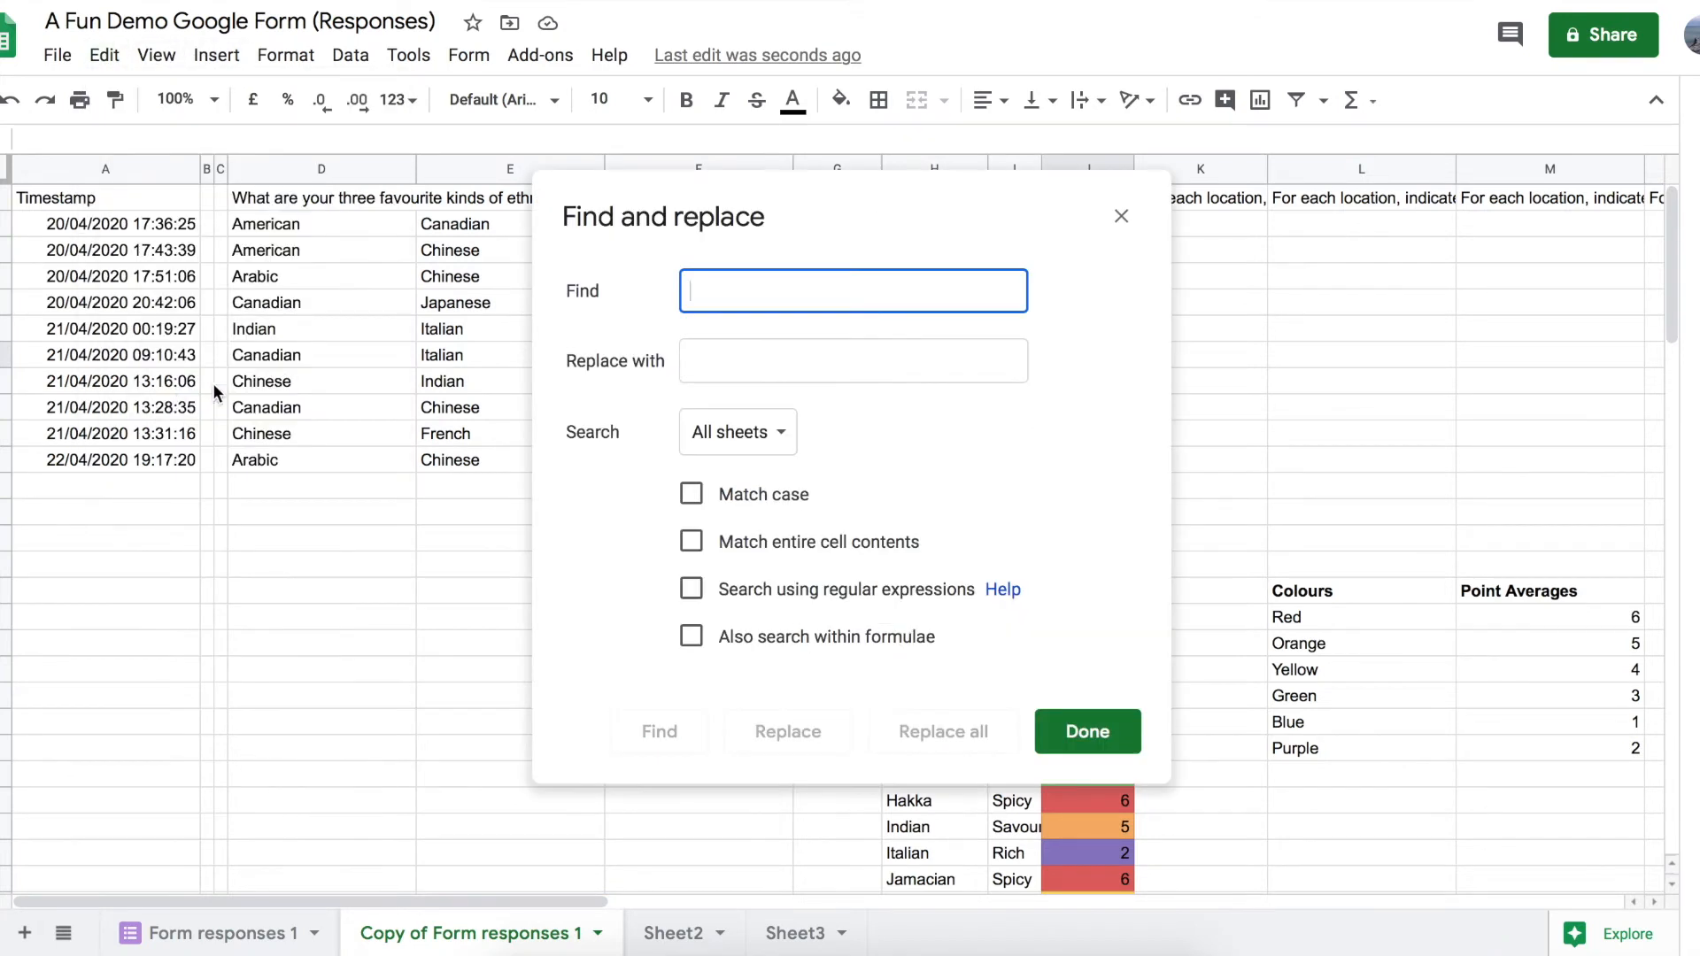
drag(852, 213, 1392, 21)
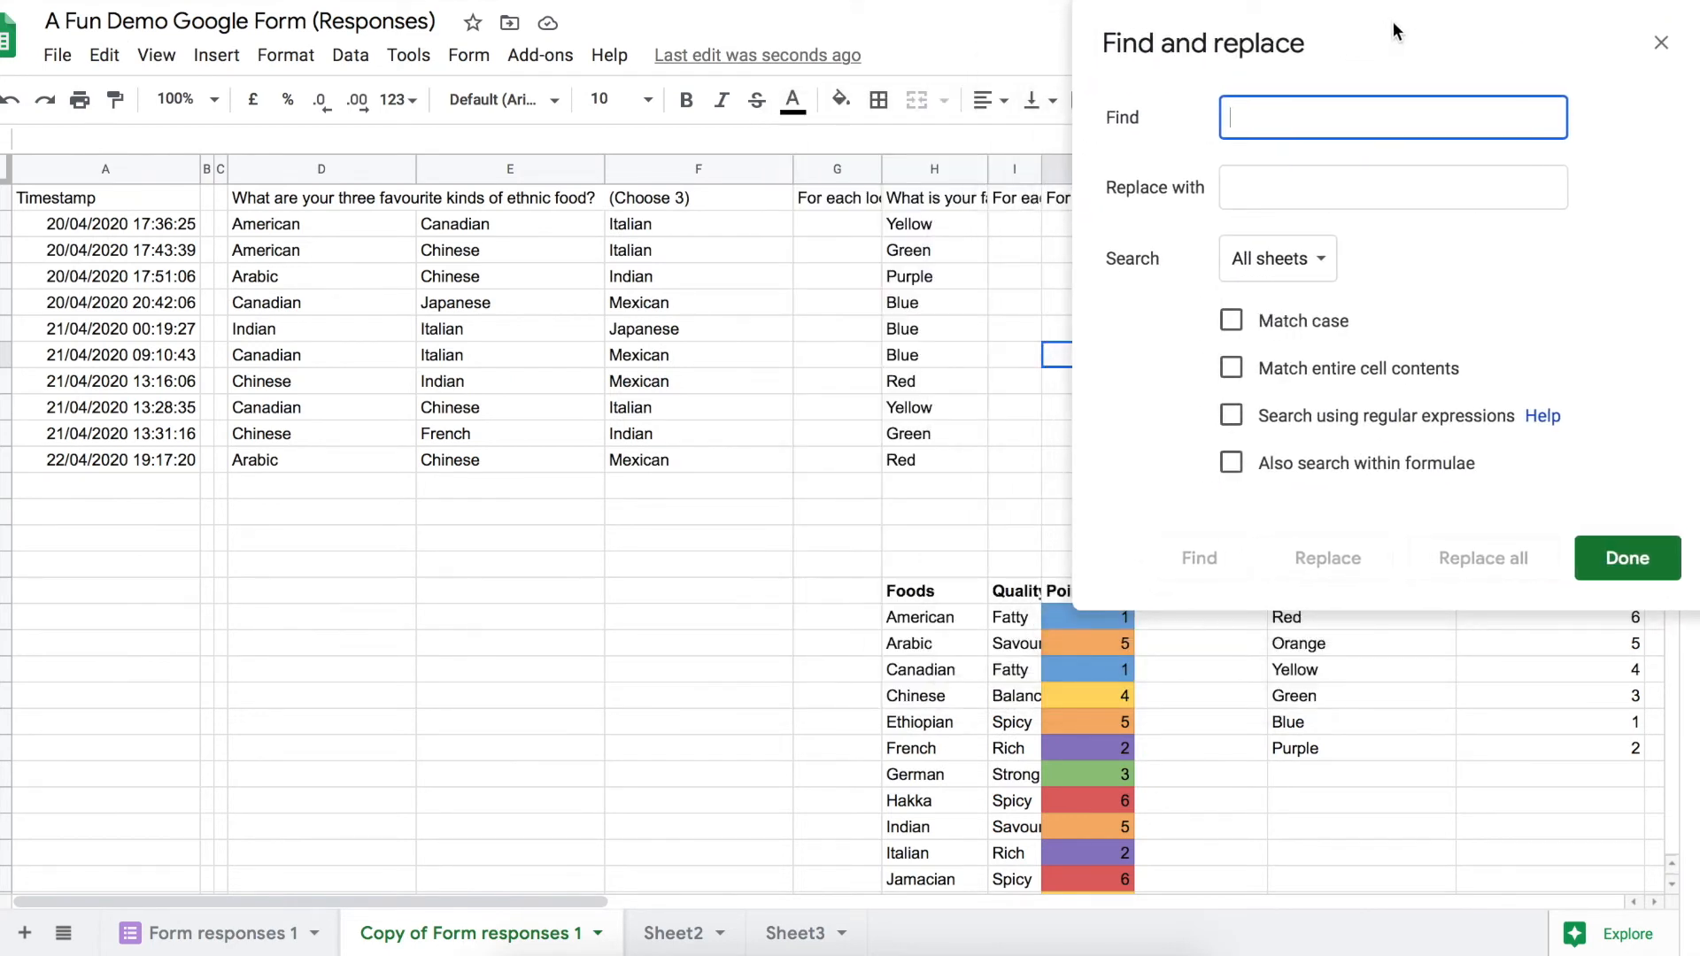
text(American)
key(Tab)
text(1)
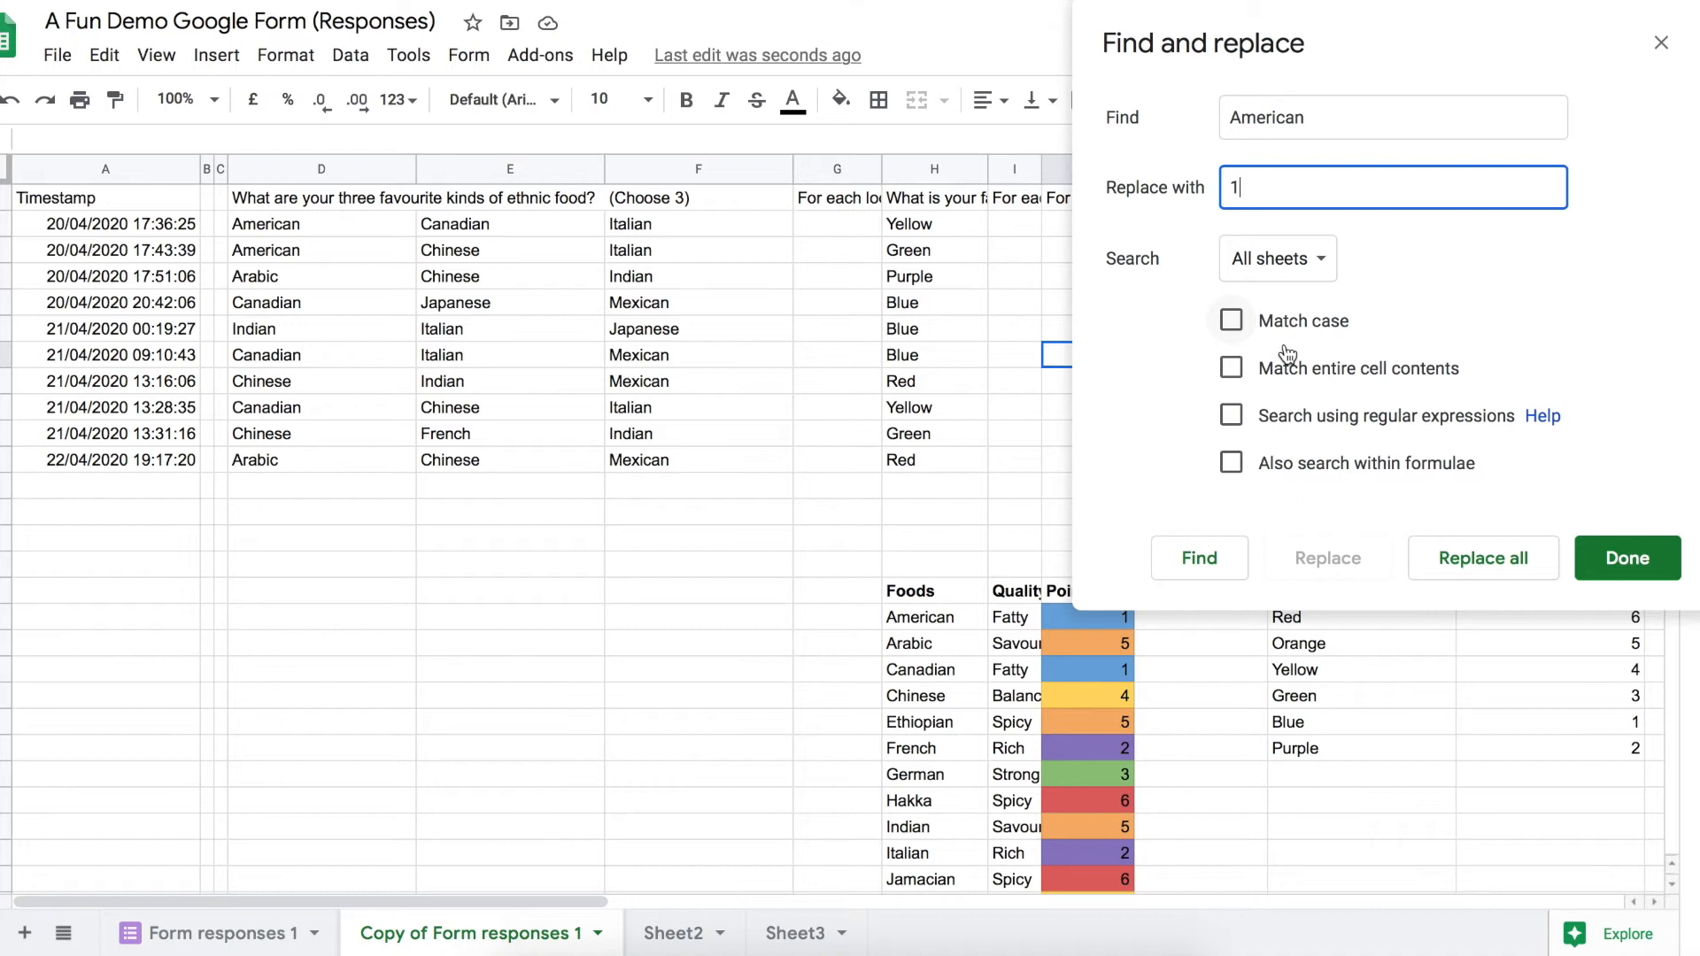
Limit the search to the specific range D2:F11 of Copy of Form responses 1 and replace all matches of American with 1
click(1313, 275)
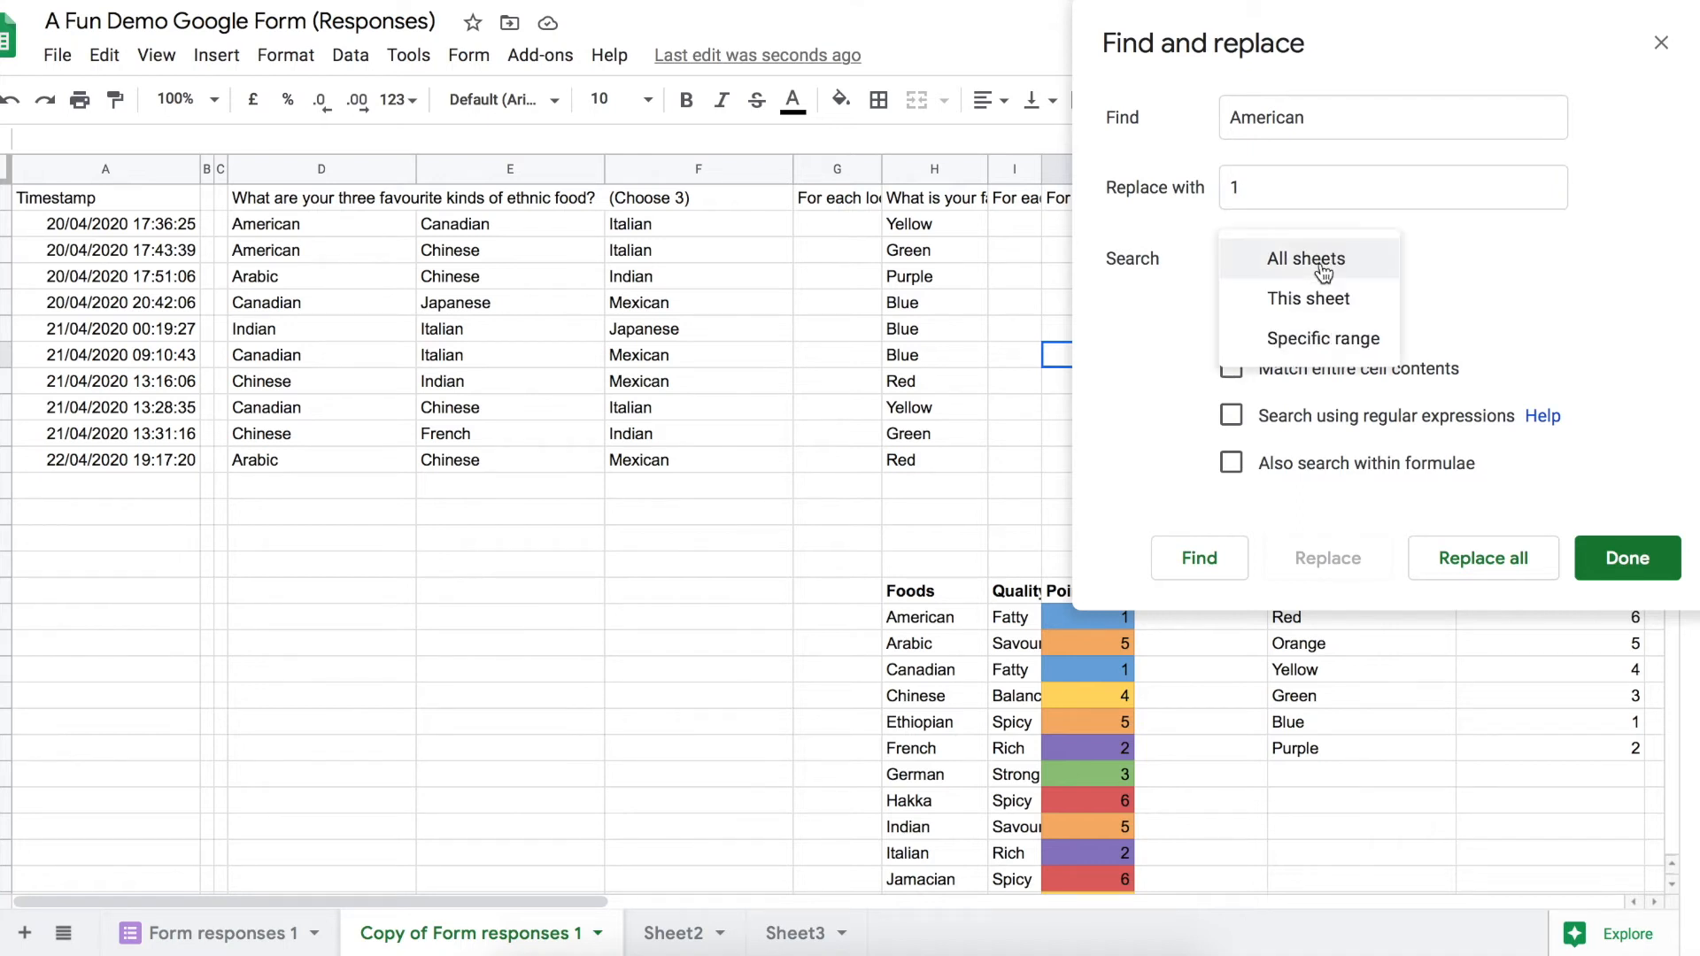
click(1333, 346)
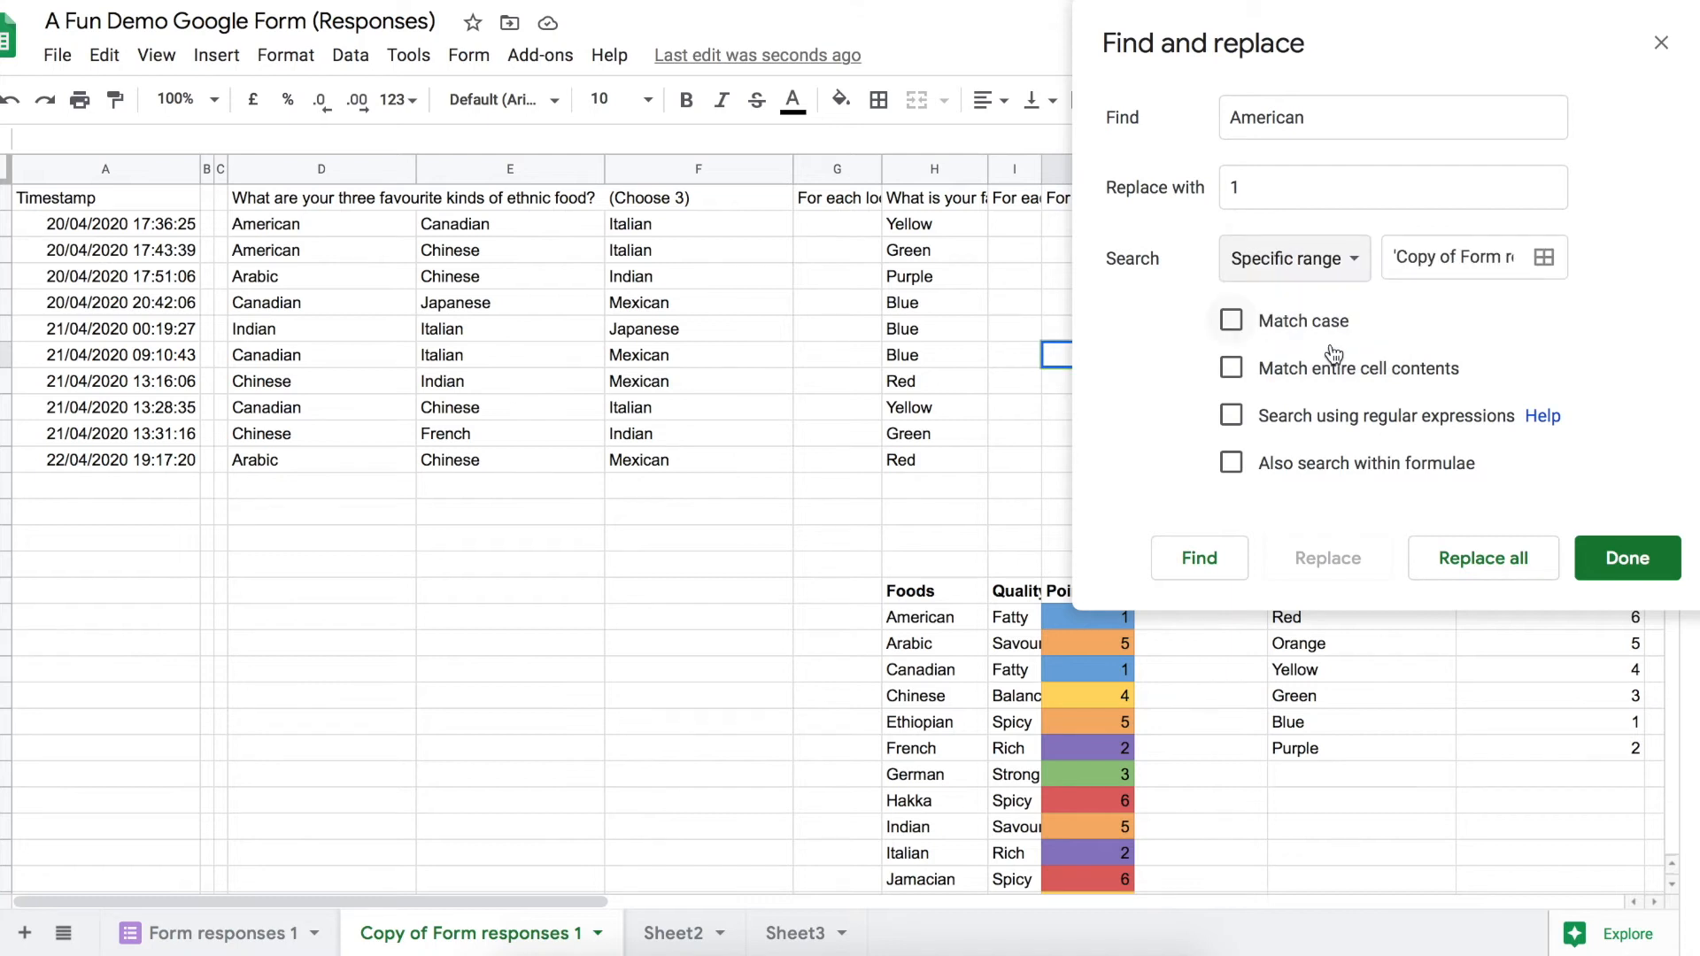
click(1543, 258)
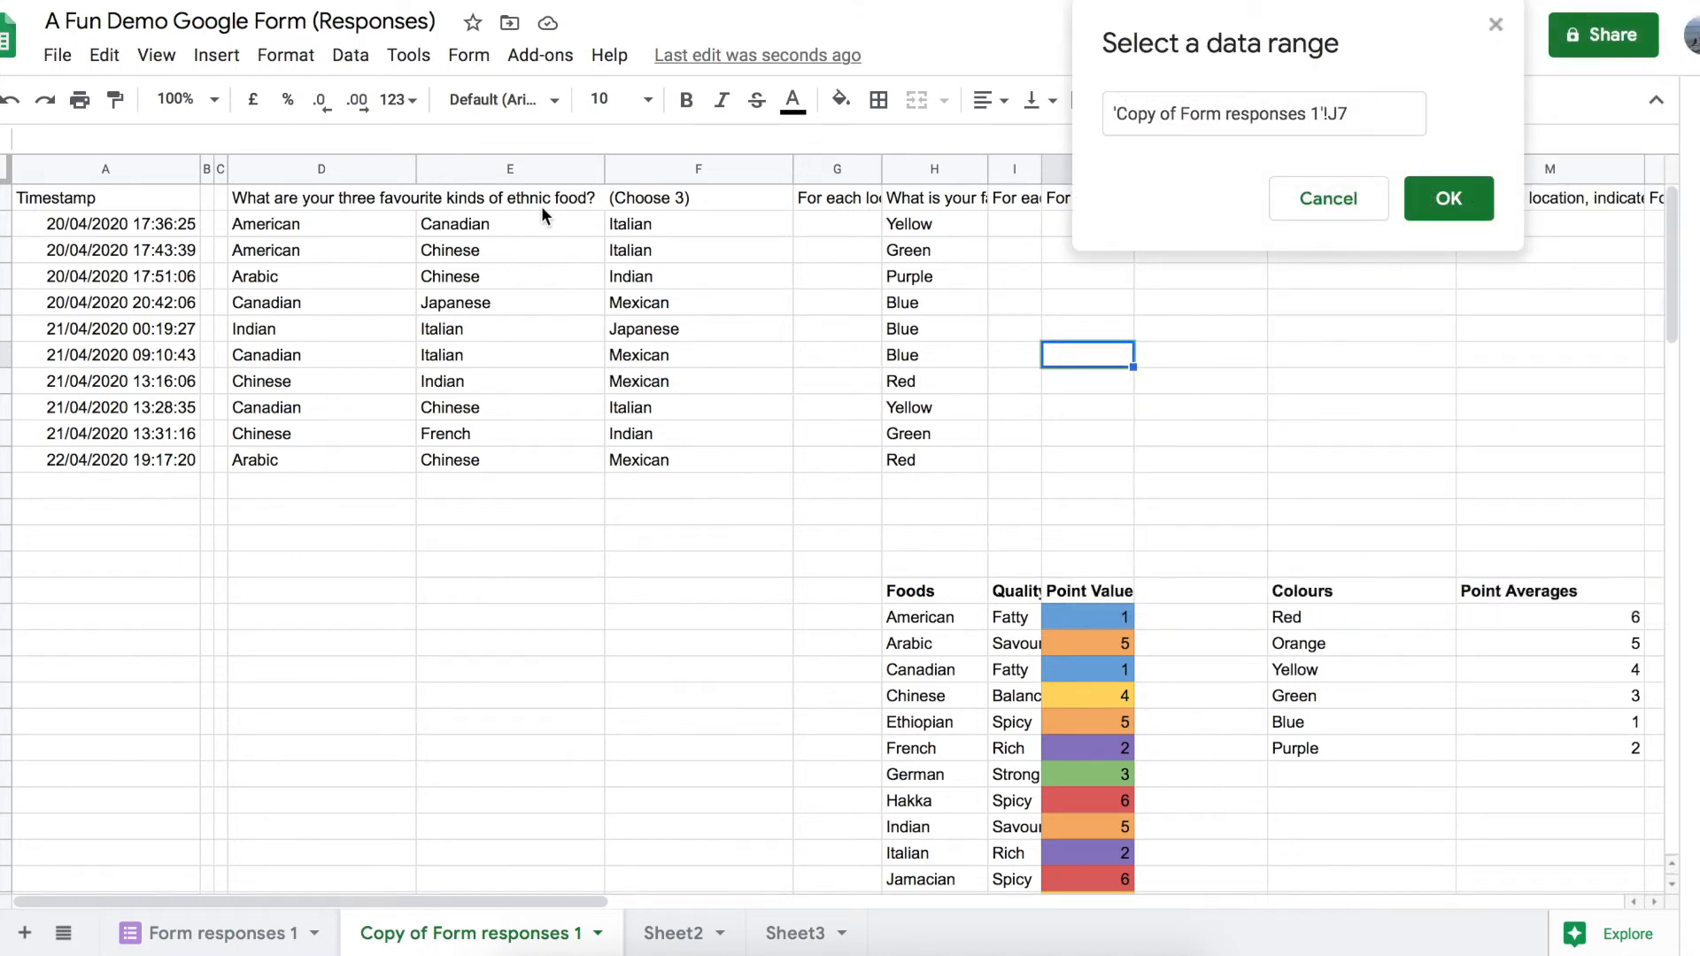
click(267, 220)
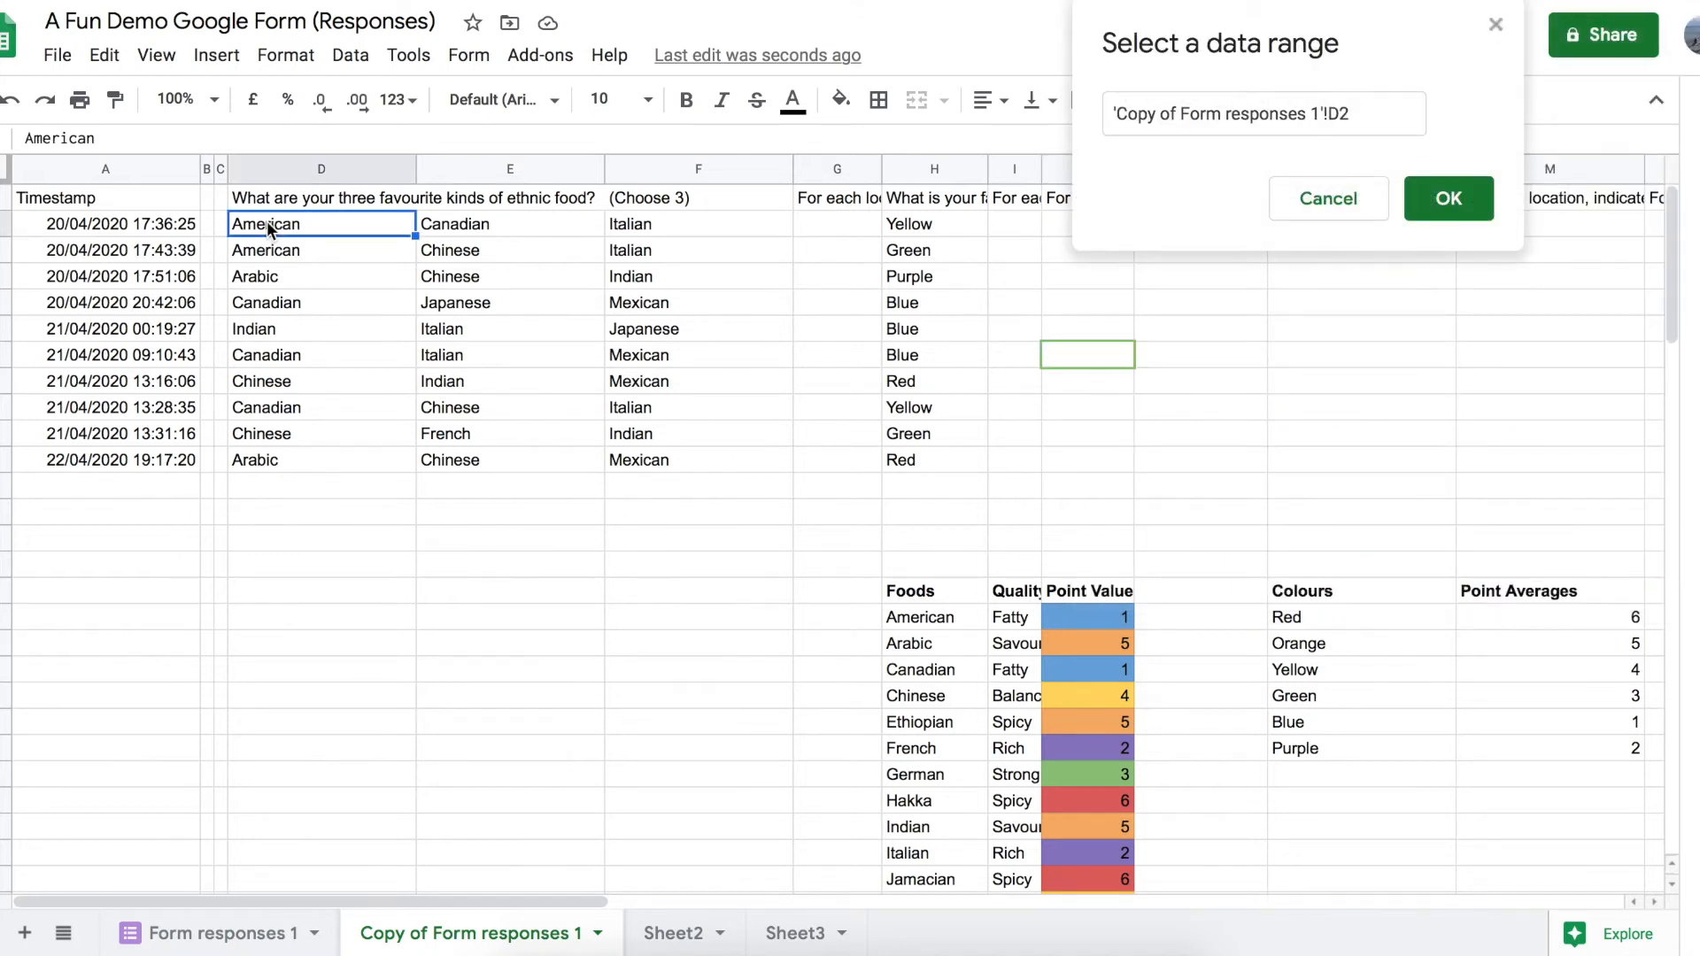
shift+click(654, 464)
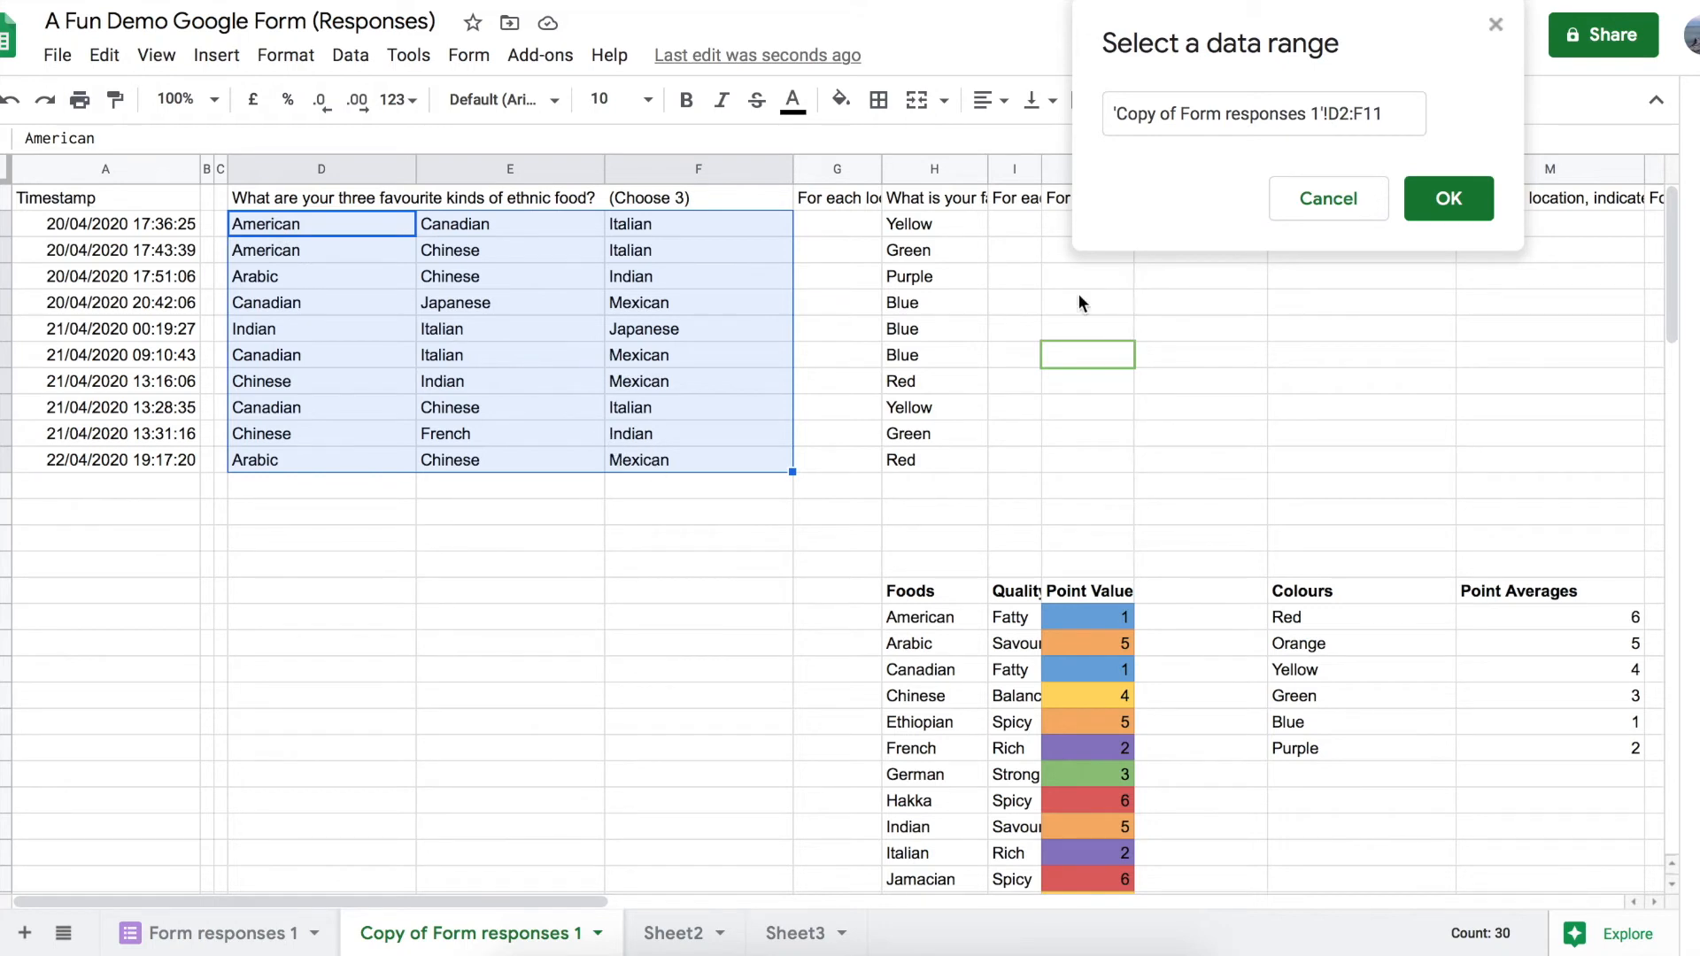
click(1448, 199)
drag(1077, 227, 1610, 16)
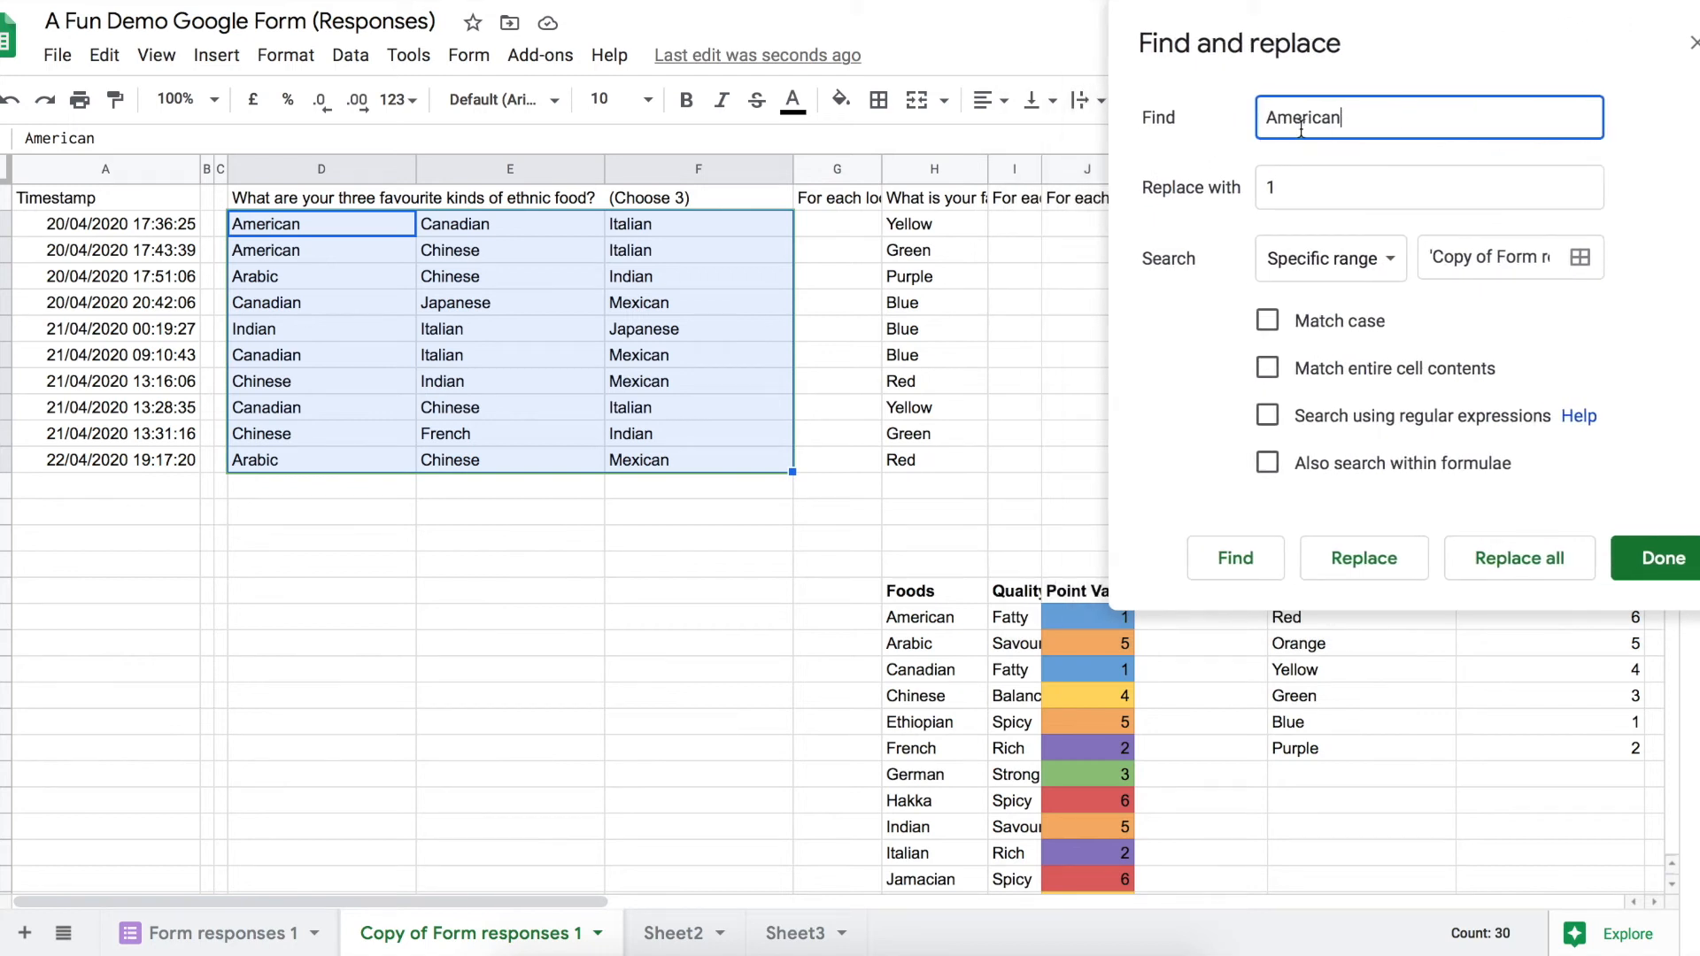
click(1511, 575)
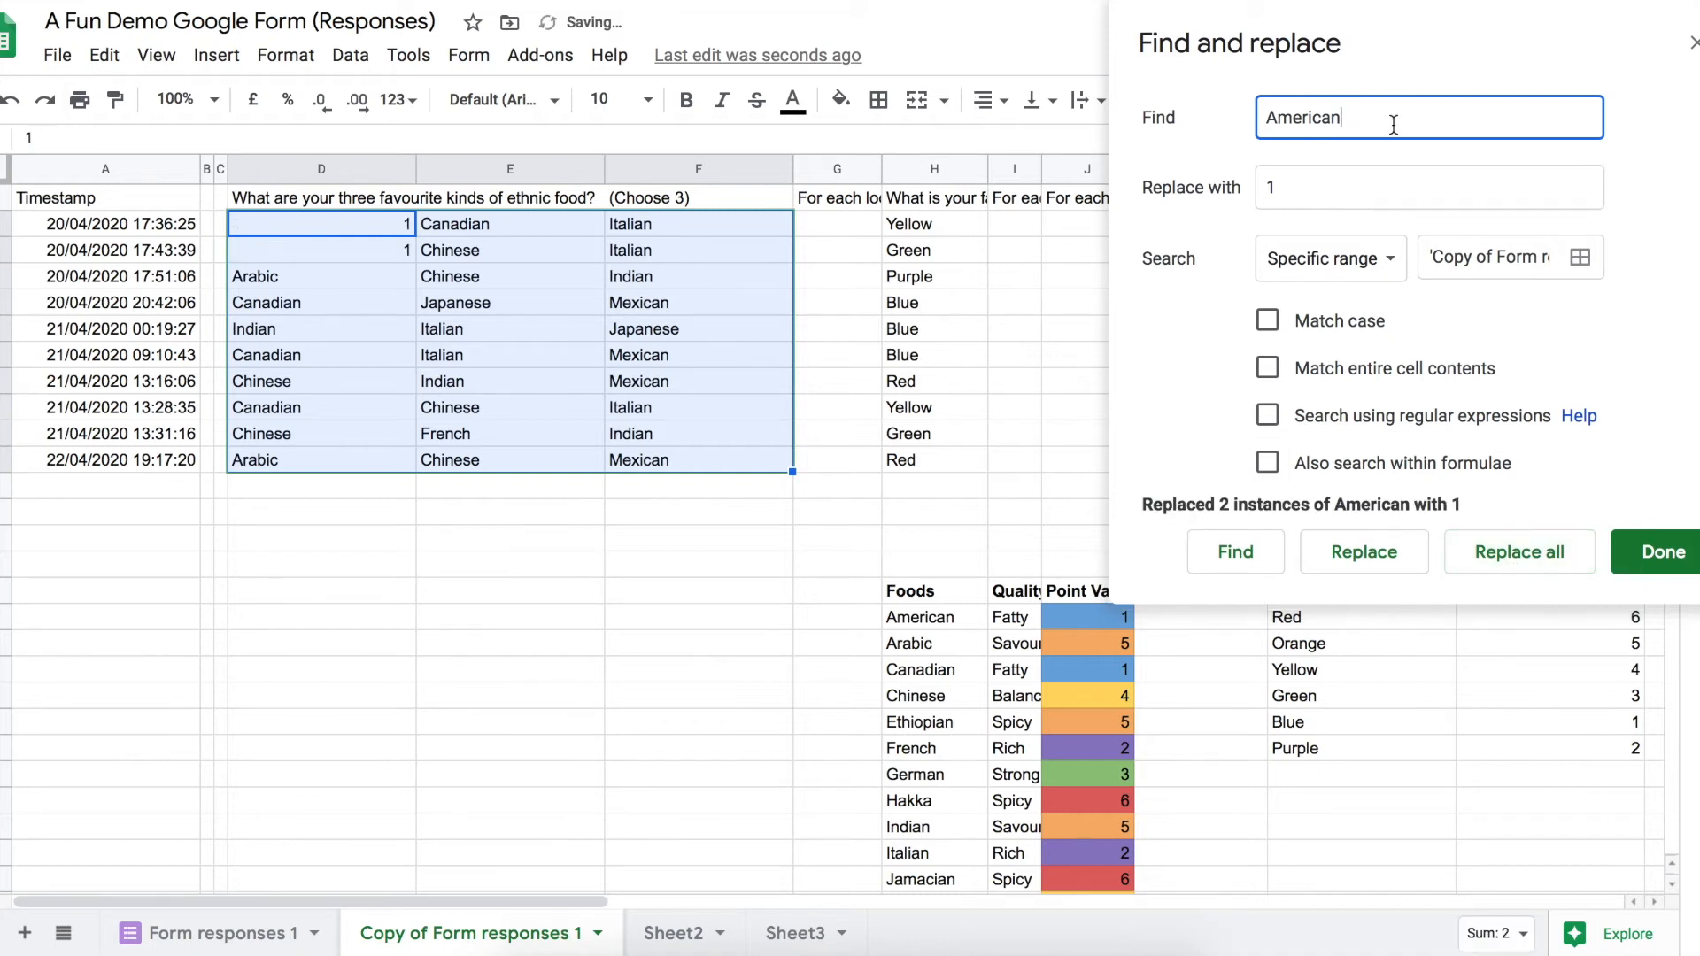
Replace all matches of Arabic with 5 in the food answers range D2:F11
double_click(1388, 119)
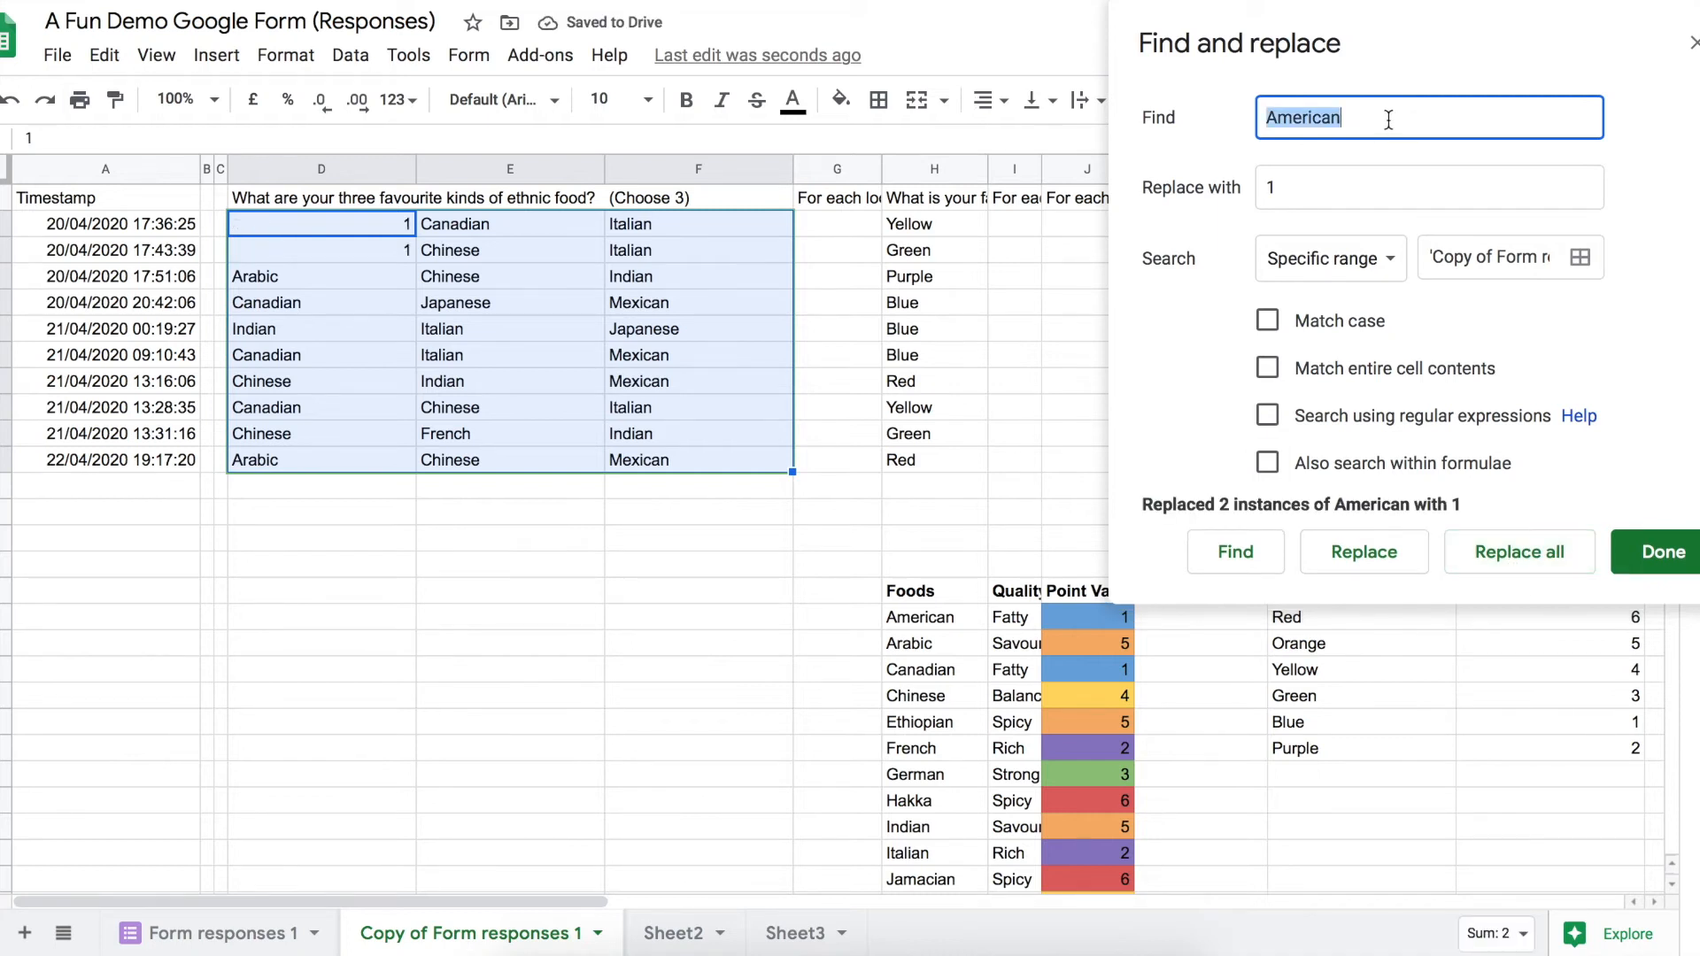
text(Arab)
key(BackSpace)
text(a)
key(BackSpace)
text(bic)
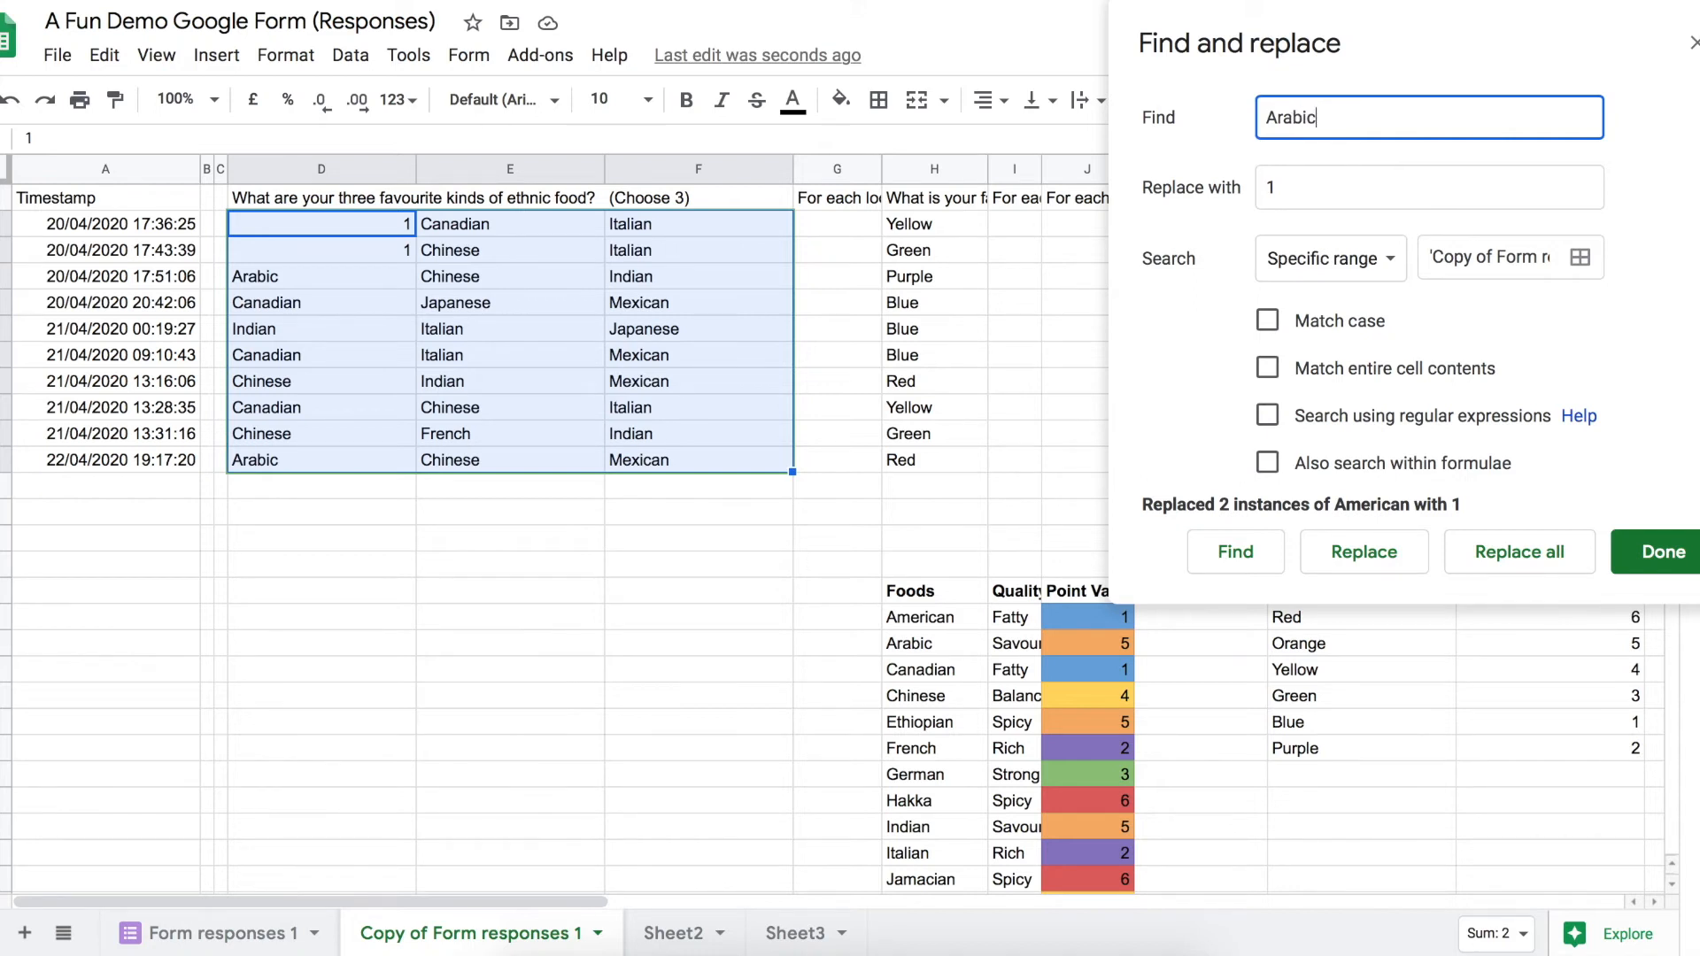
key(Tab)
text(5)
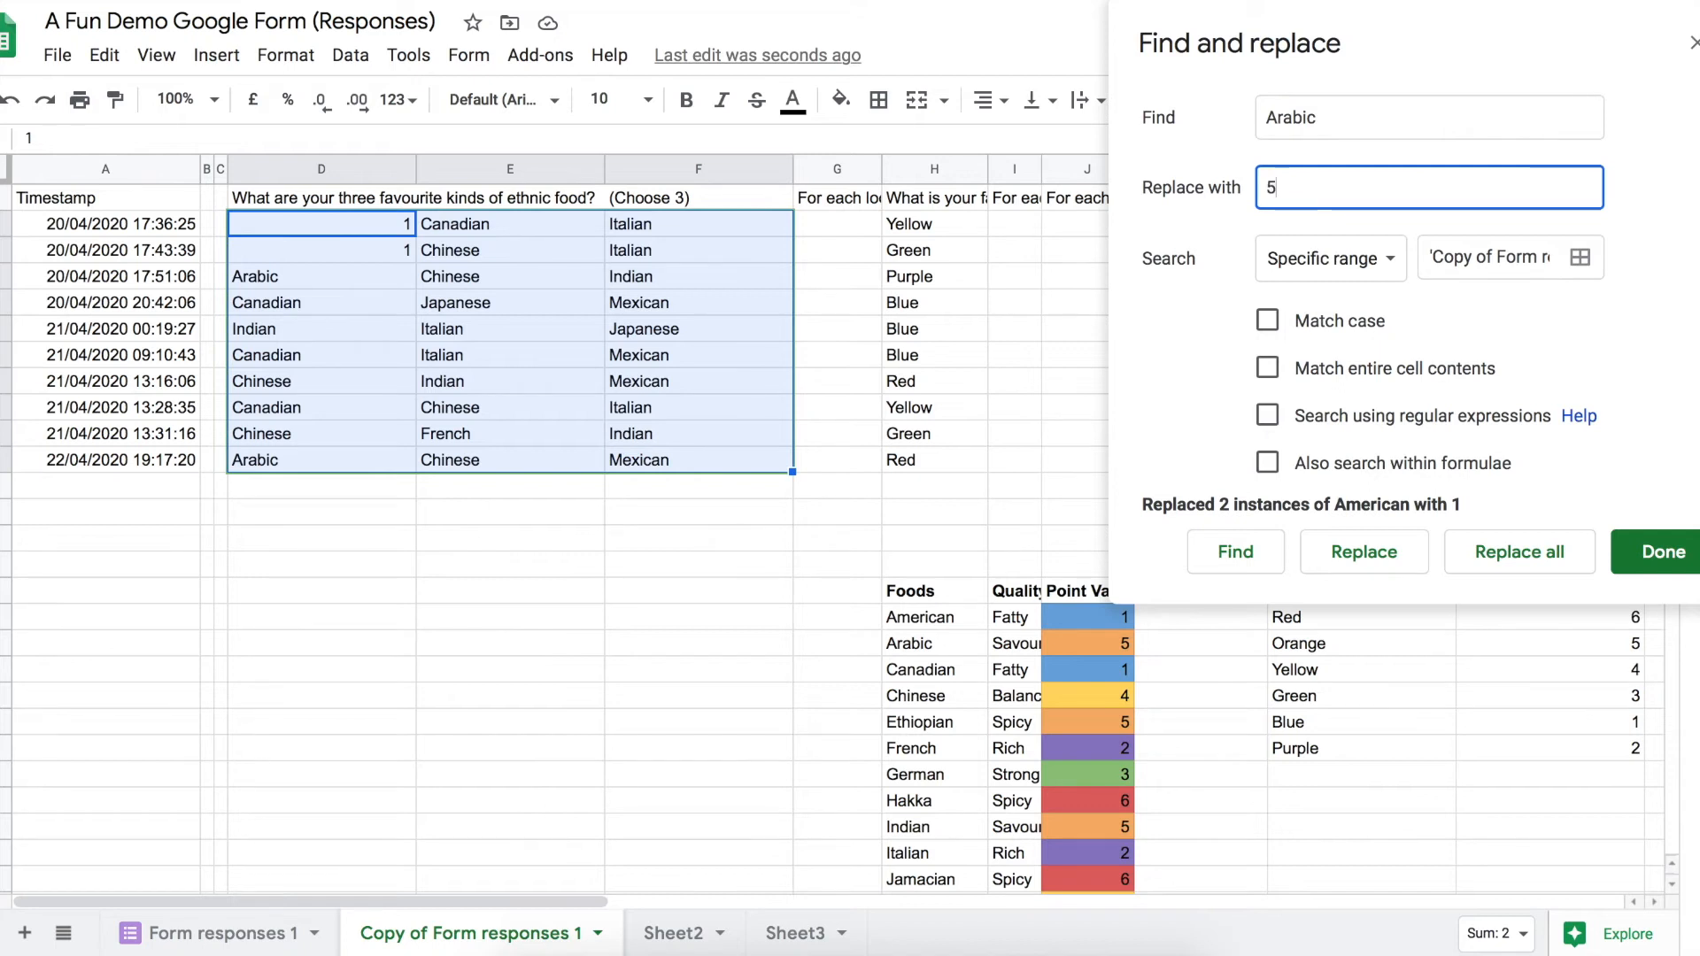
click(1521, 562)
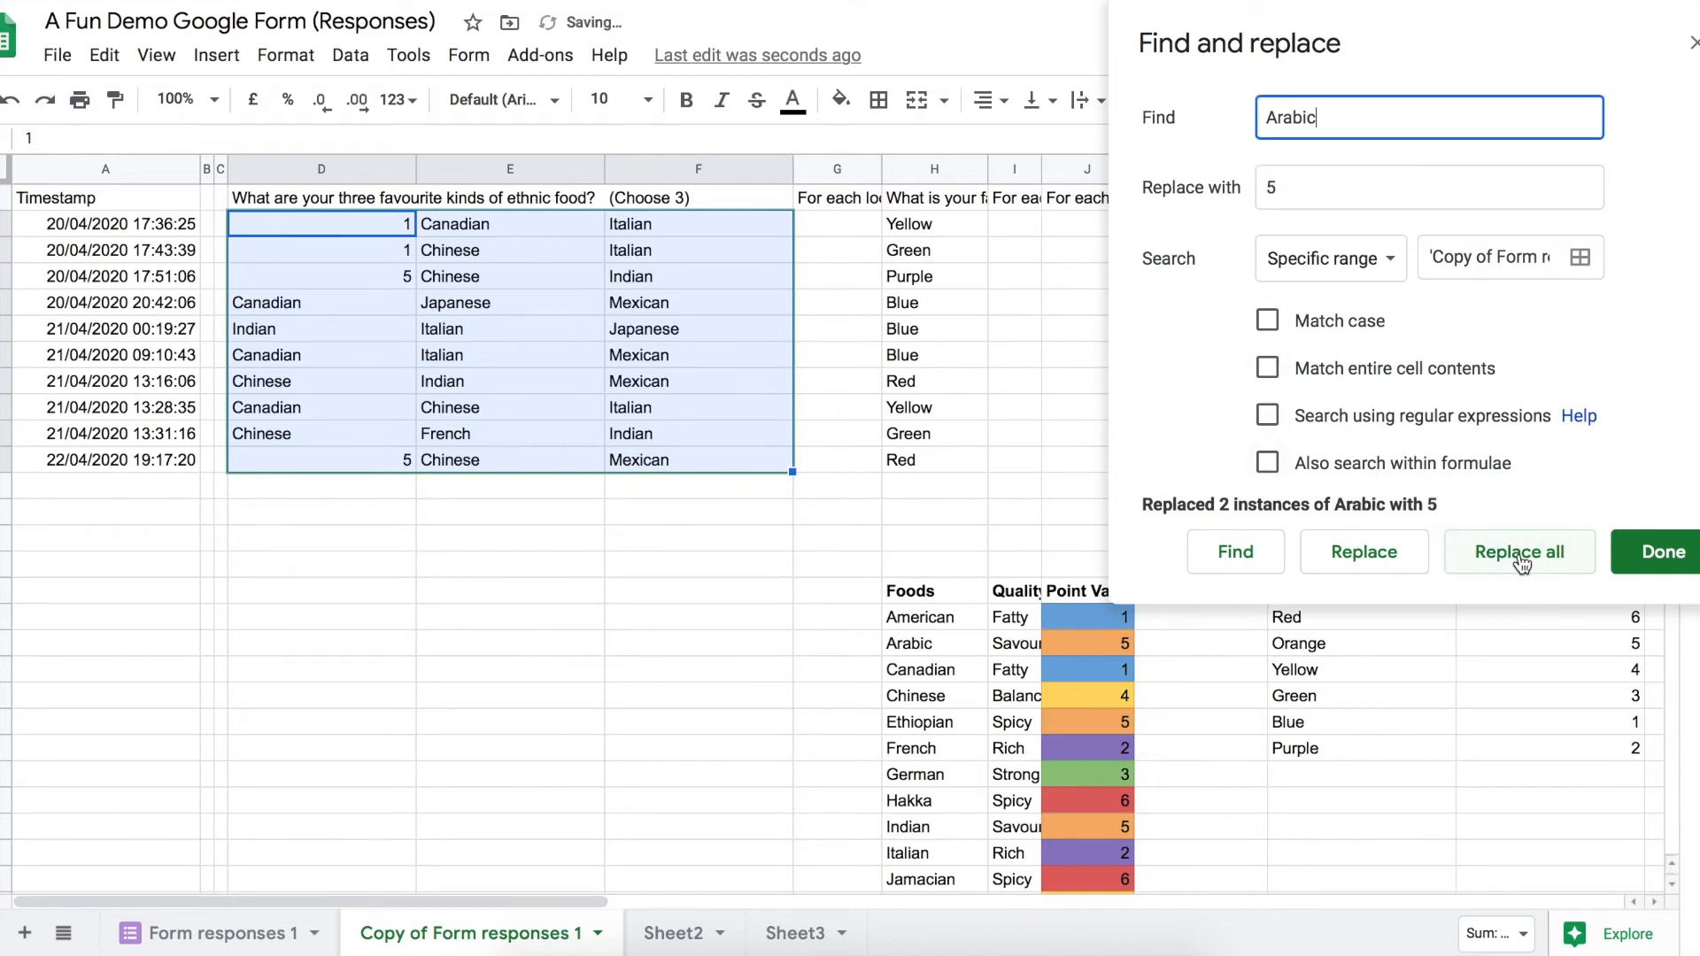
Replace all matches of Canadian with 1 in the food answers range
double_click(1381, 124)
text(Canadian)
key(Tab)
text(1)
click(1499, 559)
Replace all matches of Chinese with 4 in the food answers range
double_click(1427, 120)
text(Chinese)
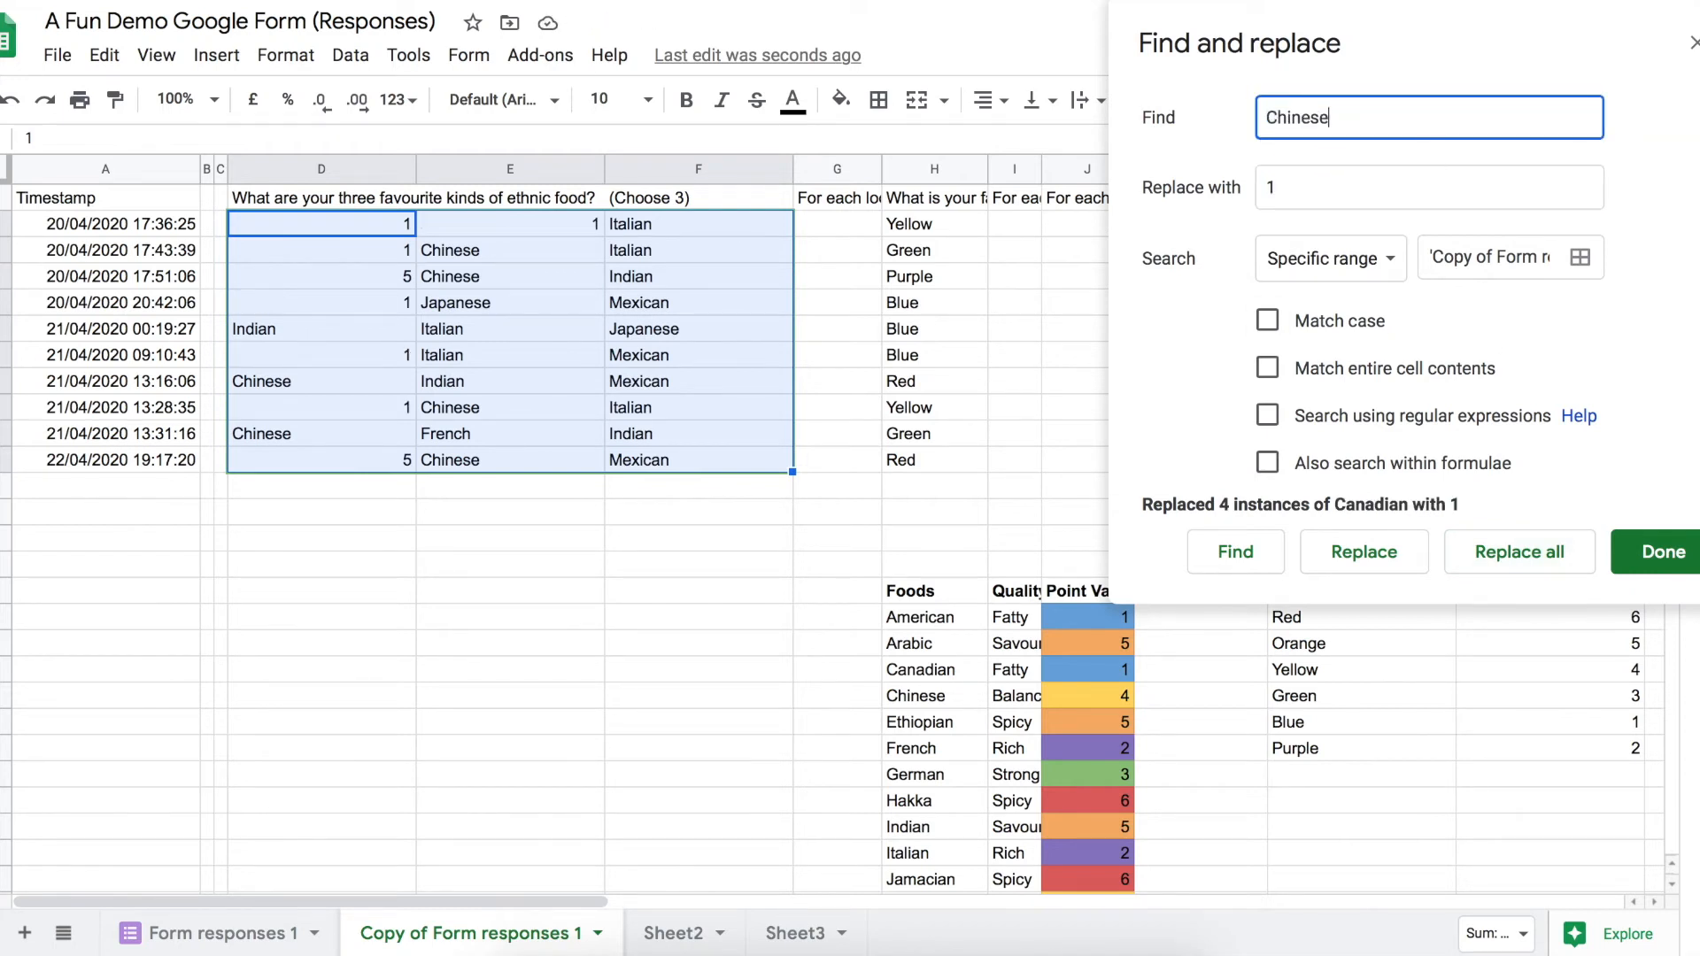
key(Tab)
text(4)
click(1512, 559)
Replace all matches of Ethiopian with 5 and of French with 2 in the food answers range
text(Ethiopian)
key(Tab)
text(5)
click(1541, 558)
text(French)
key(Tab)
text(2)
click(1520, 552)
Replace all matches of German with 3 and of Hakka with 6 in the food answers range
double_click(1424, 117)
text(German)
key(Tab)
text(3akka)
key(Tab)
text(6)
Replace all matches of Indian with 5 in the food answers range
double_click(1416, 110)
text(Indian)
key(Tab)
text(5)
click(1520, 552)
Replace all matches of Italian with 2 in the food answers range
double_click(1420, 110)
text(Italian)
key(Tab)
text(2)
click(1519, 551)
Replace all matches of Jamaican with 6 in the food answers range
double_click(1419, 117)
text(Jamaican)
key(Tab)
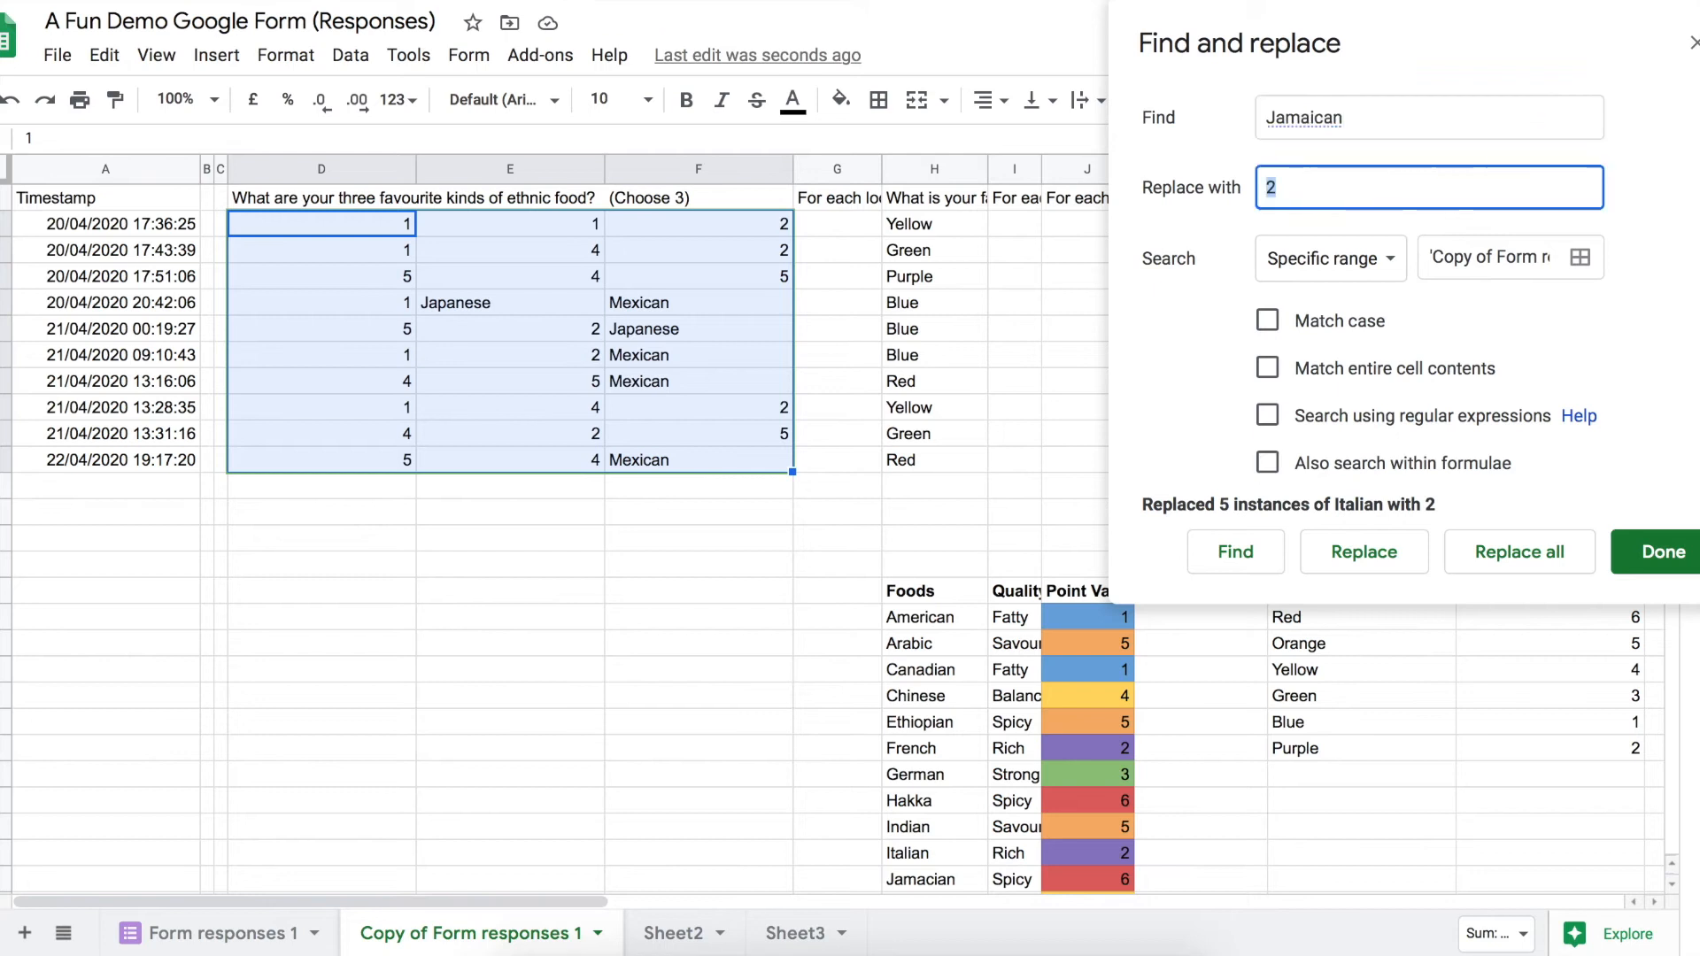
text(6)
click(1520, 552)
Replace all matches of Japanese with 4 in the food answers range
double_click(1419, 117)
key(BackSpace)
text(Japanese)
key(Tab)
text(4)
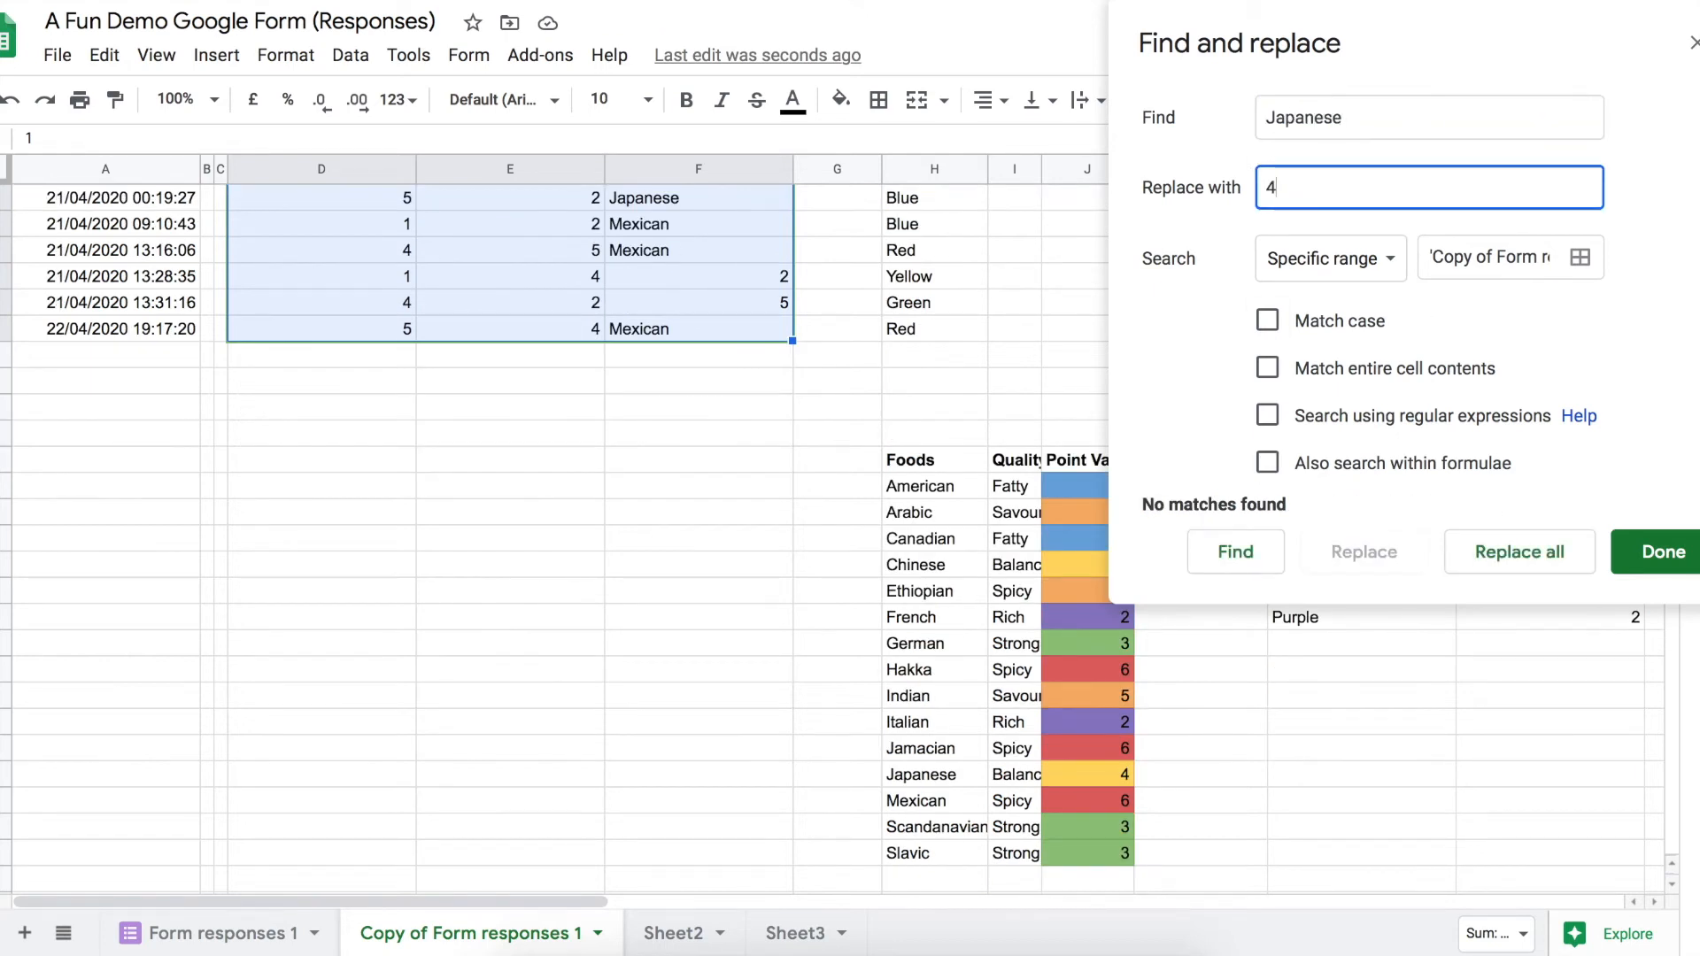
click(1519, 551)
Replace all matches of Mexican with 6 in the food answers range
double_click(1397, 119)
text(Mexican)
key(Tab)
text(6)
click(1519, 552)
Replace all matches of Scandanavian with 3 in the food answers range
double_click(1396, 119)
text(Candanavian)
key(Tab)
click(1278, 117)
key(BackSpace)
text(Sc)
key(Tab)
text(3)
click(1499, 565)
Replace all matches of Slavic with 3 in the food answers range and close Find and replace
text(Slavic)
click(1499, 550)
click(1664, 552)
scroll(726, 519, up, 3)
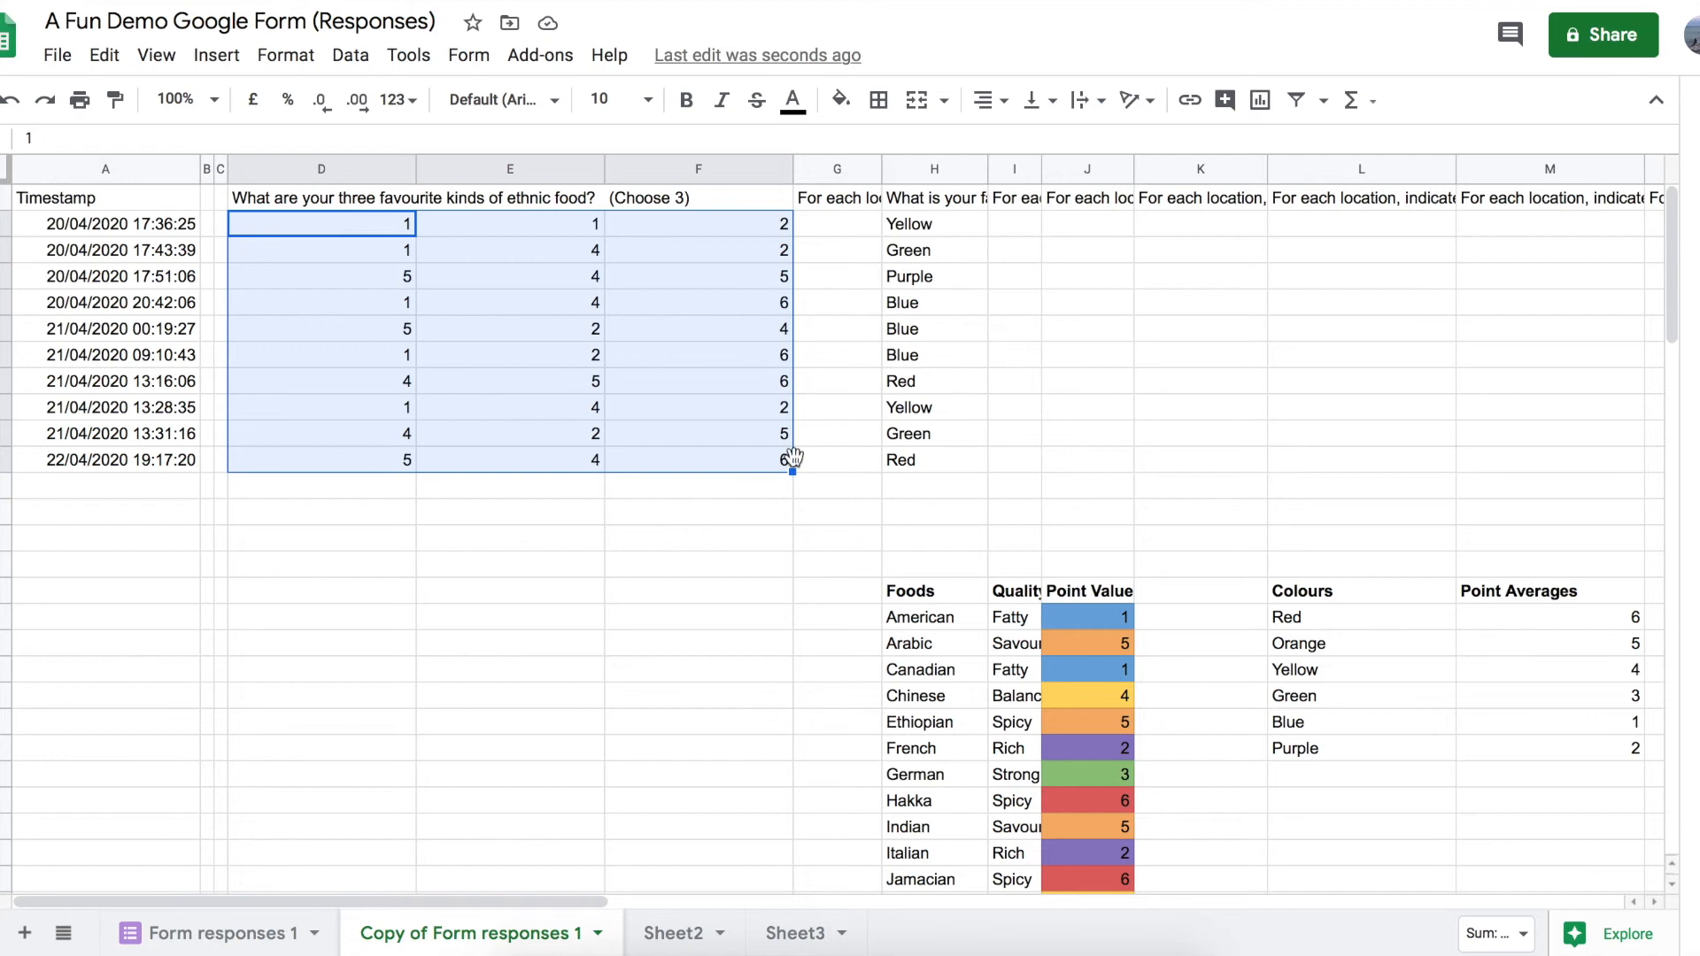
Replace the location question header in G1 with Food Score
click(840, 230)
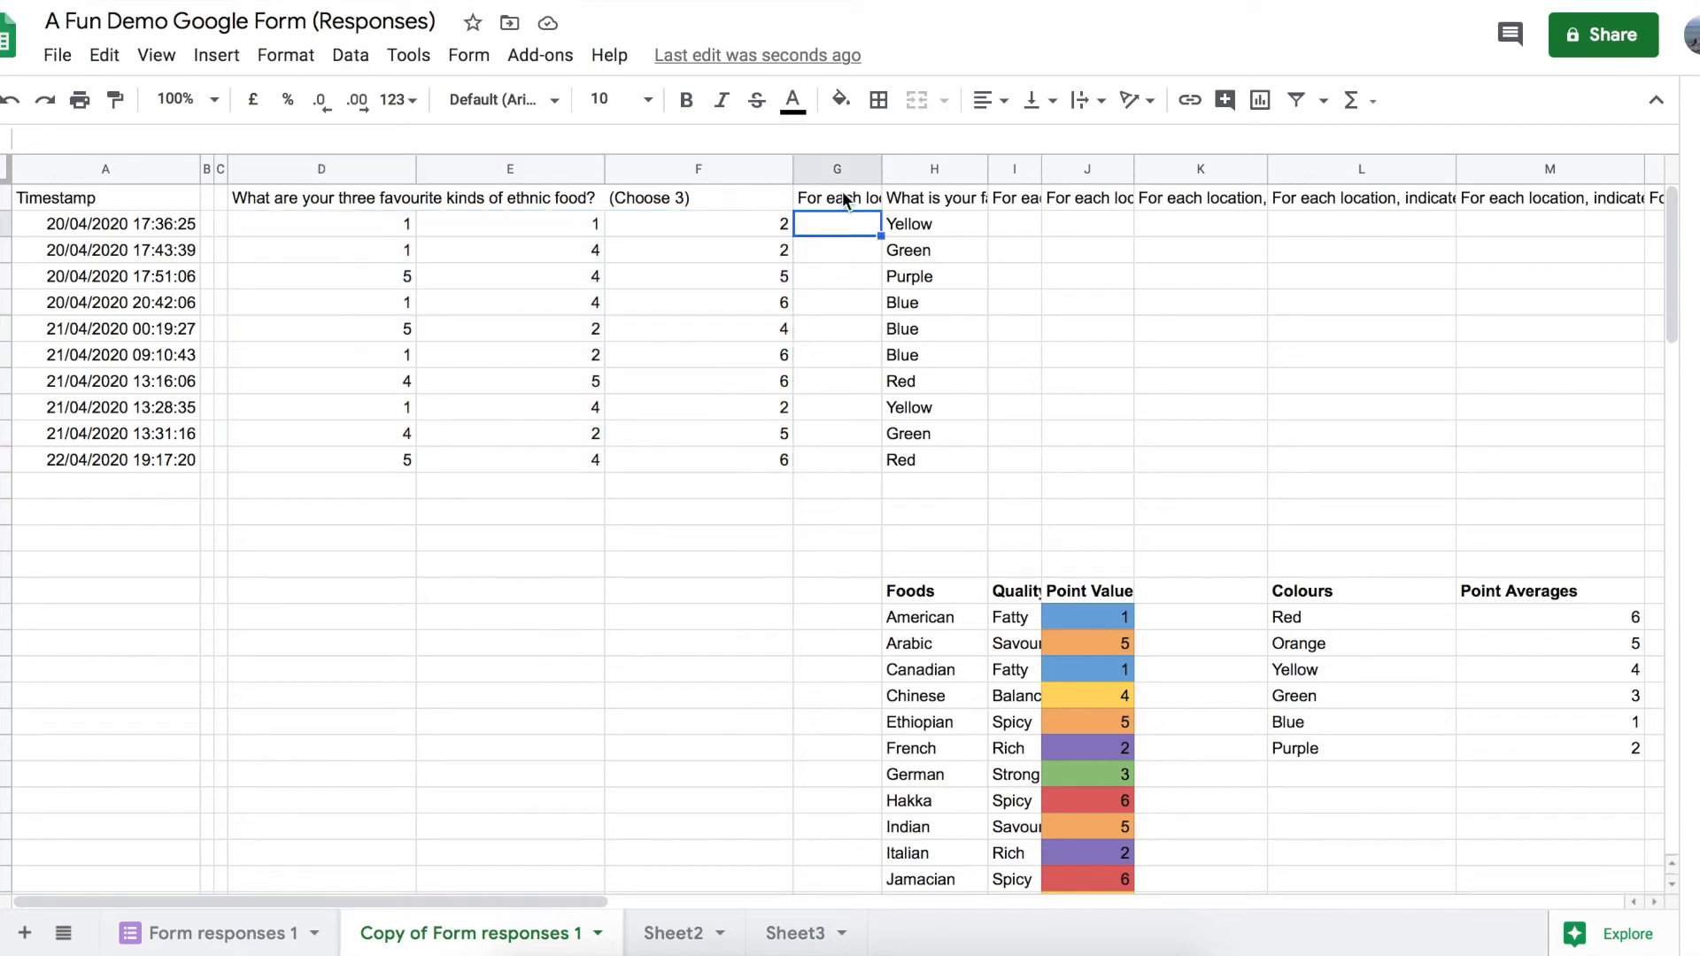
click(842, 198)
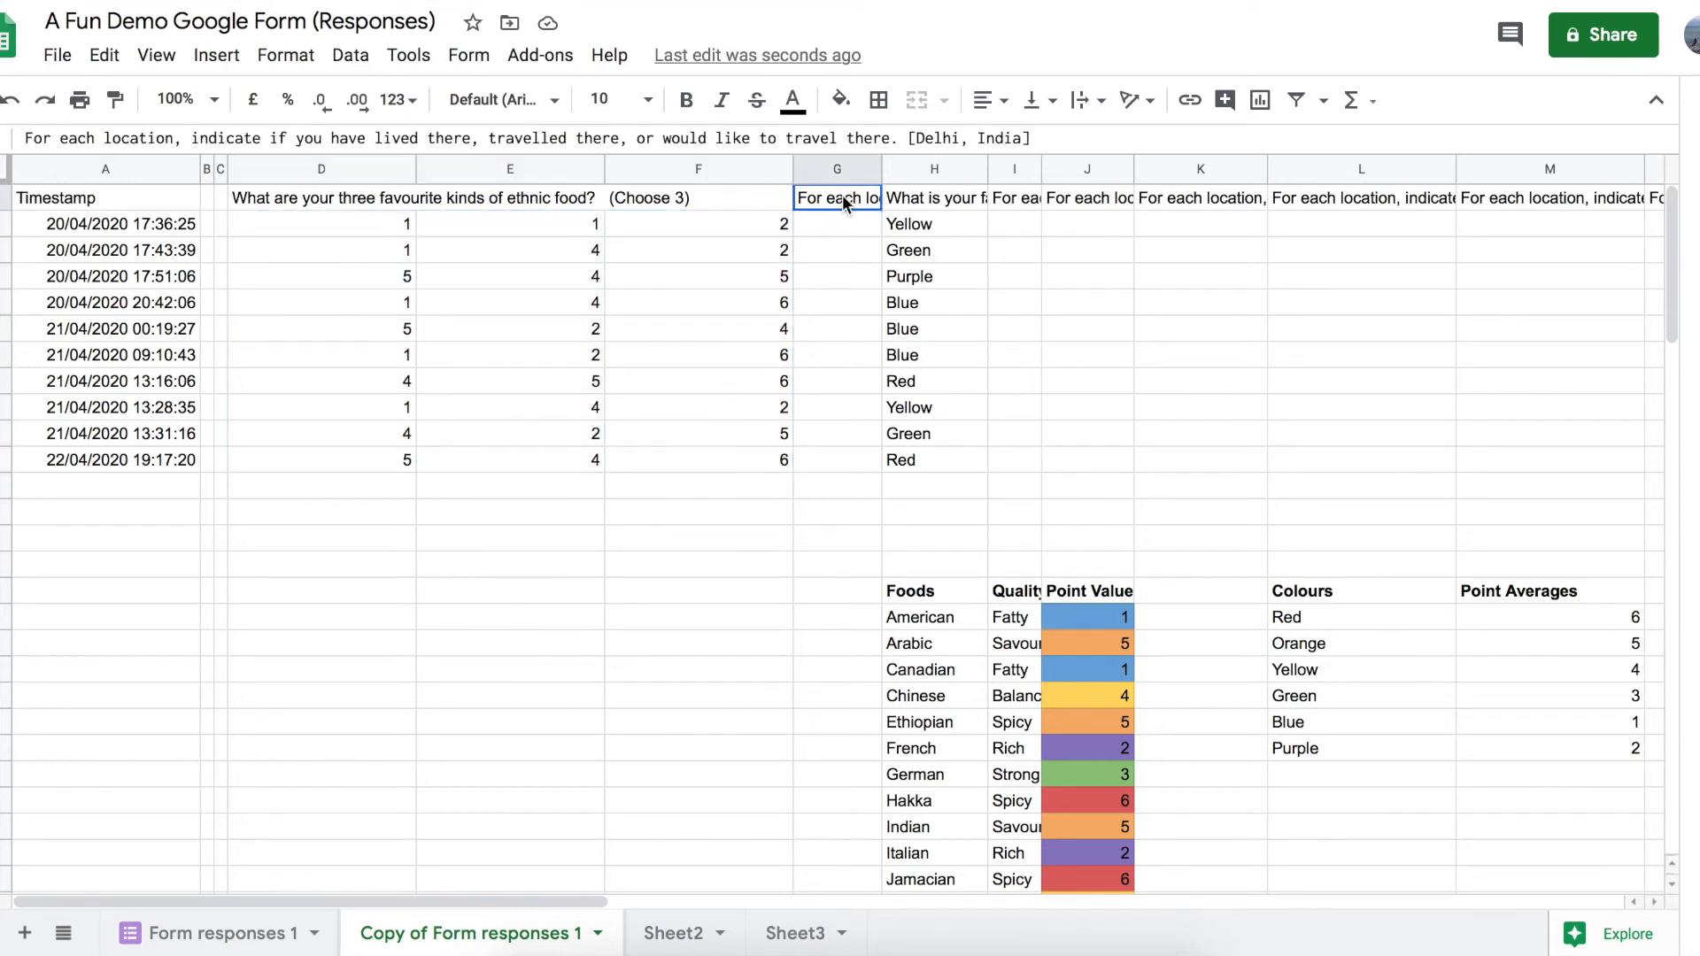
triple_click(733, 146)
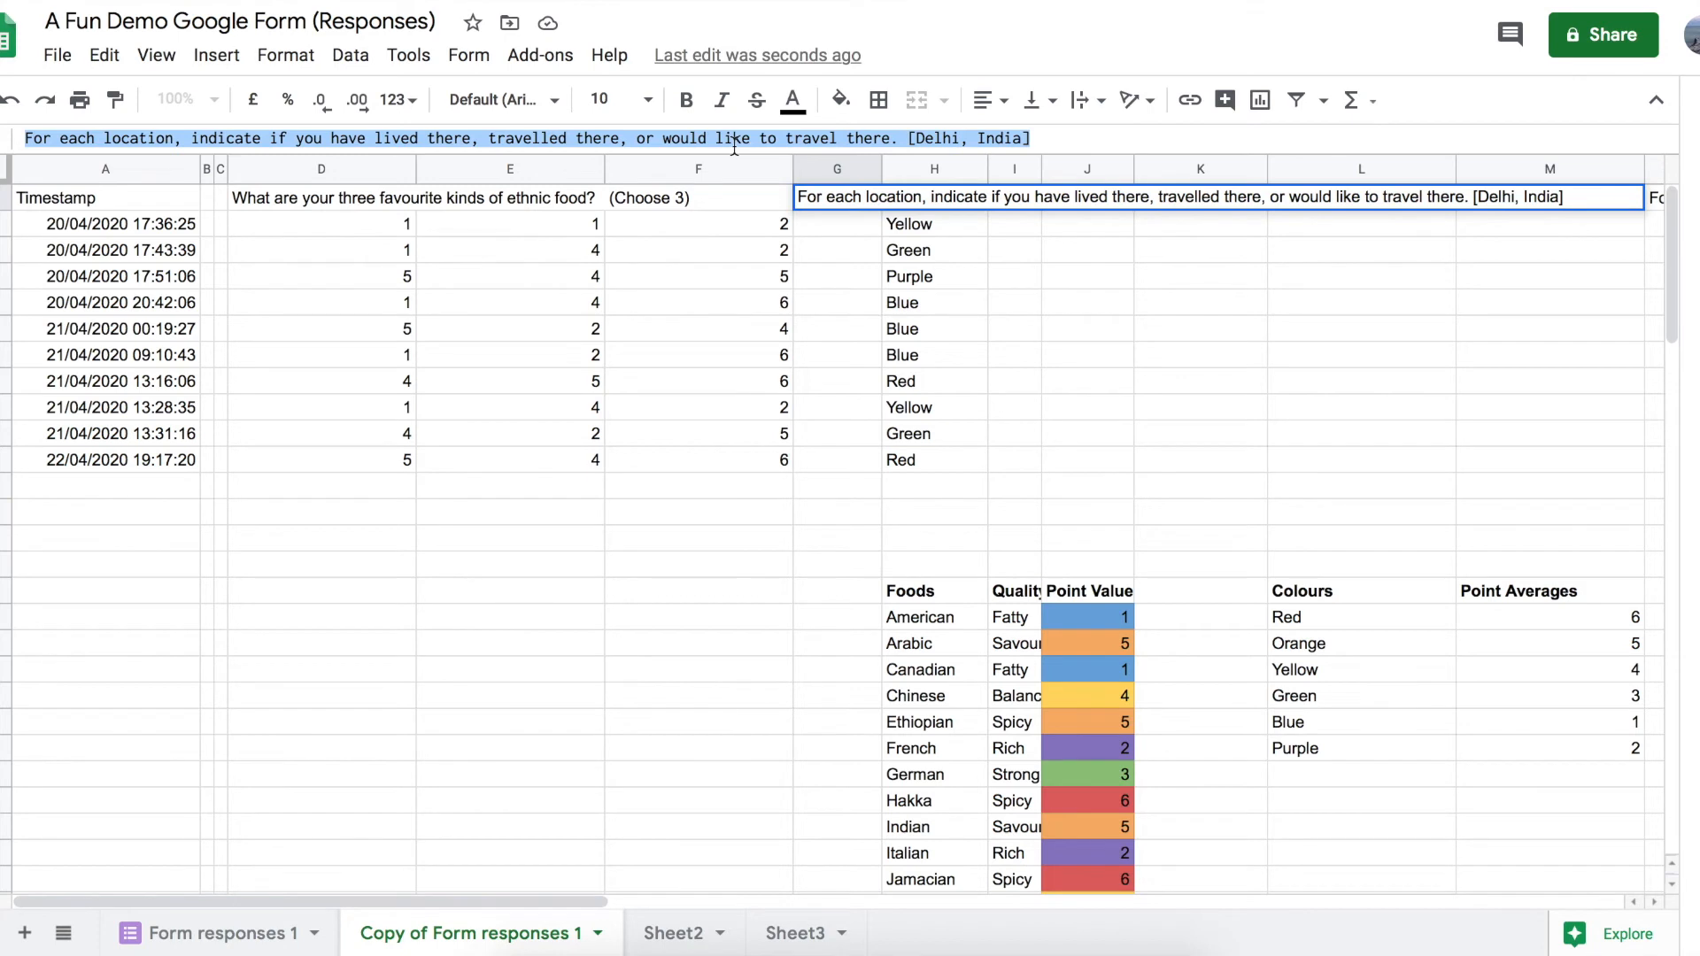
text(Sum)
key(BackSpace)
key(BackSpace)
key(BackSpace)
text(Food Score)
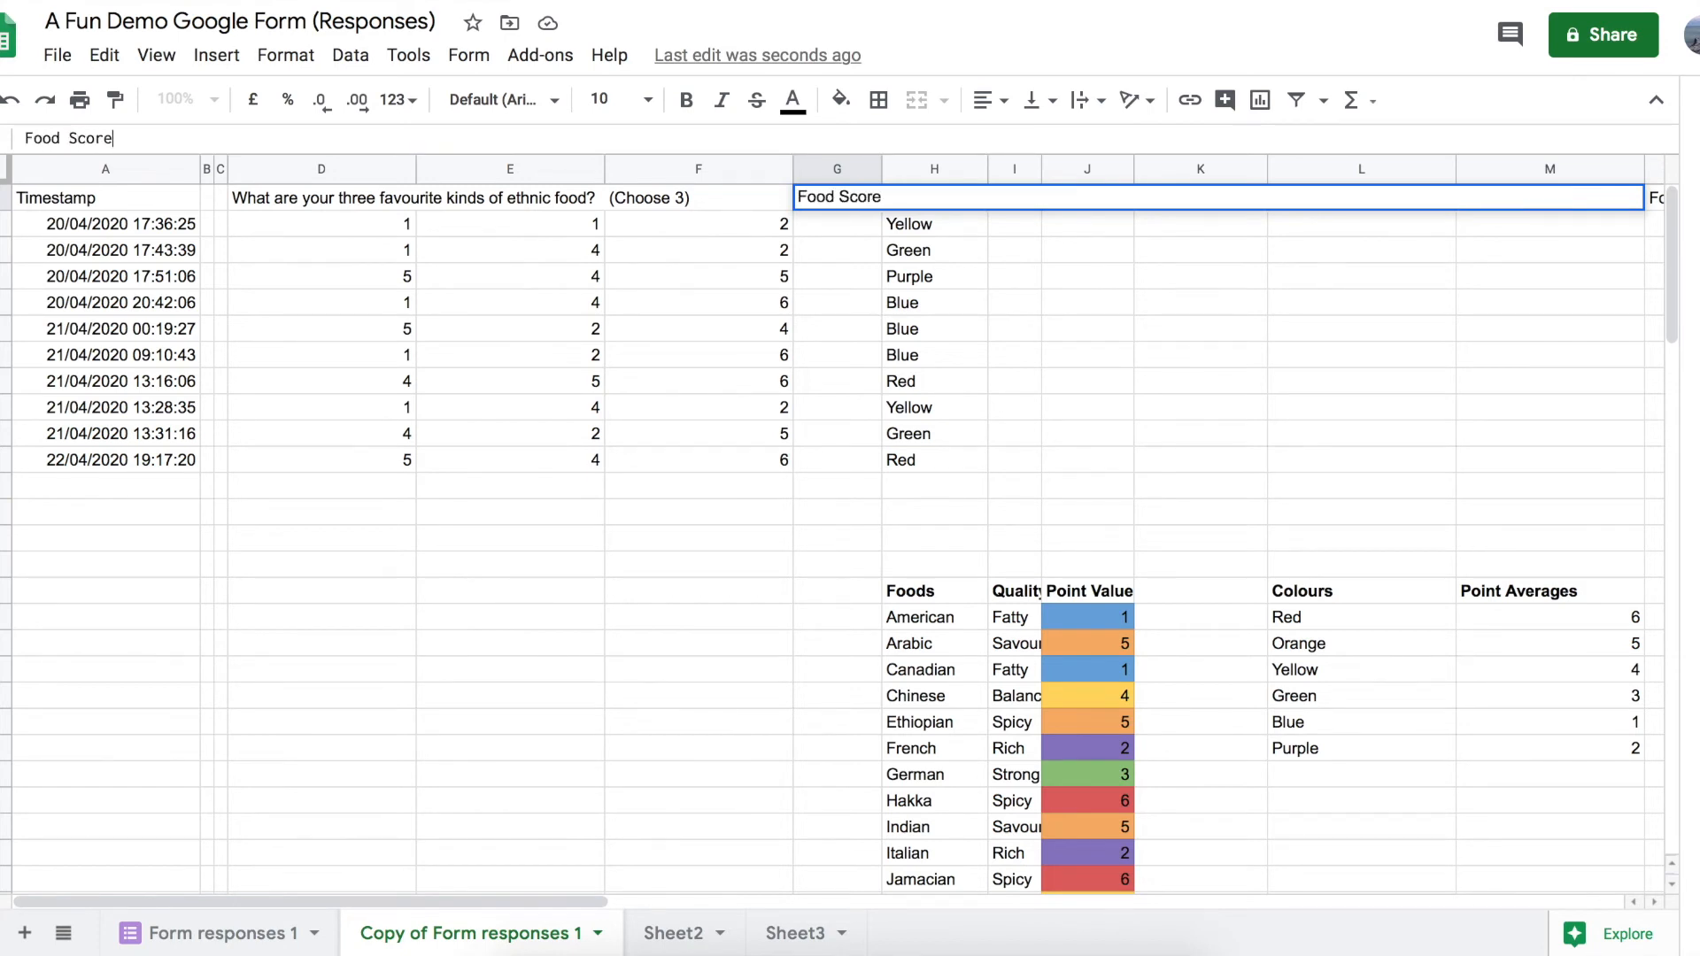
key(Return)
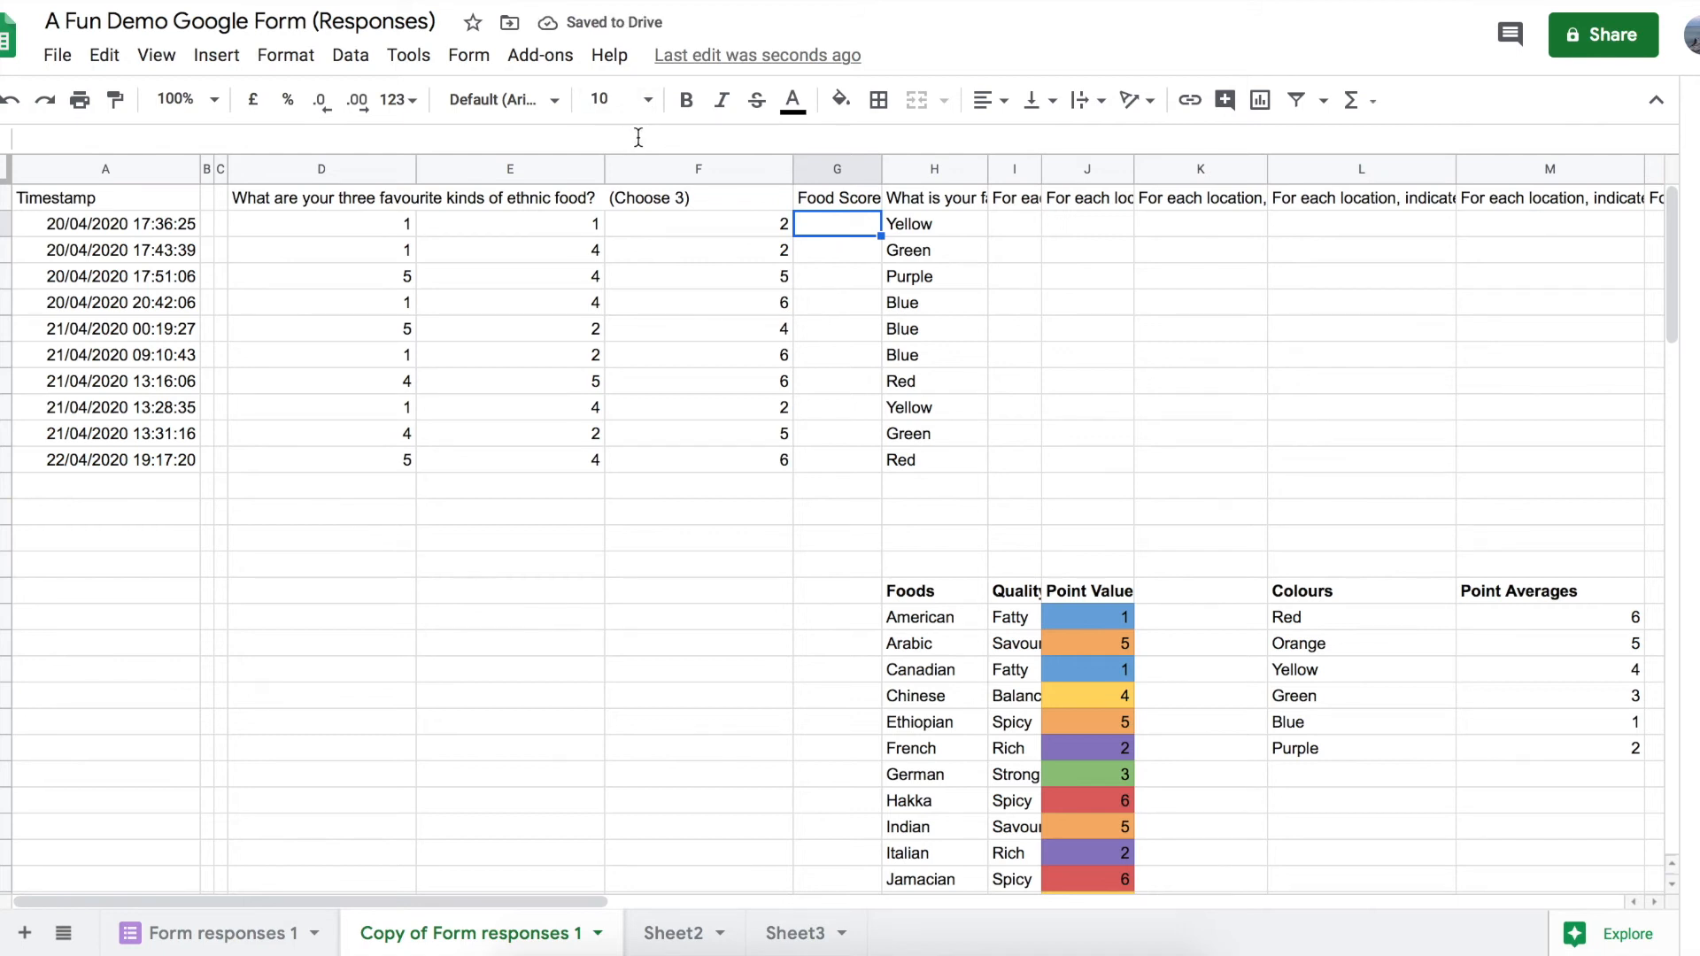
Enter a SUM formula in G2 that adds the first respondent's three food points, D2:F2
click(1365, 115)
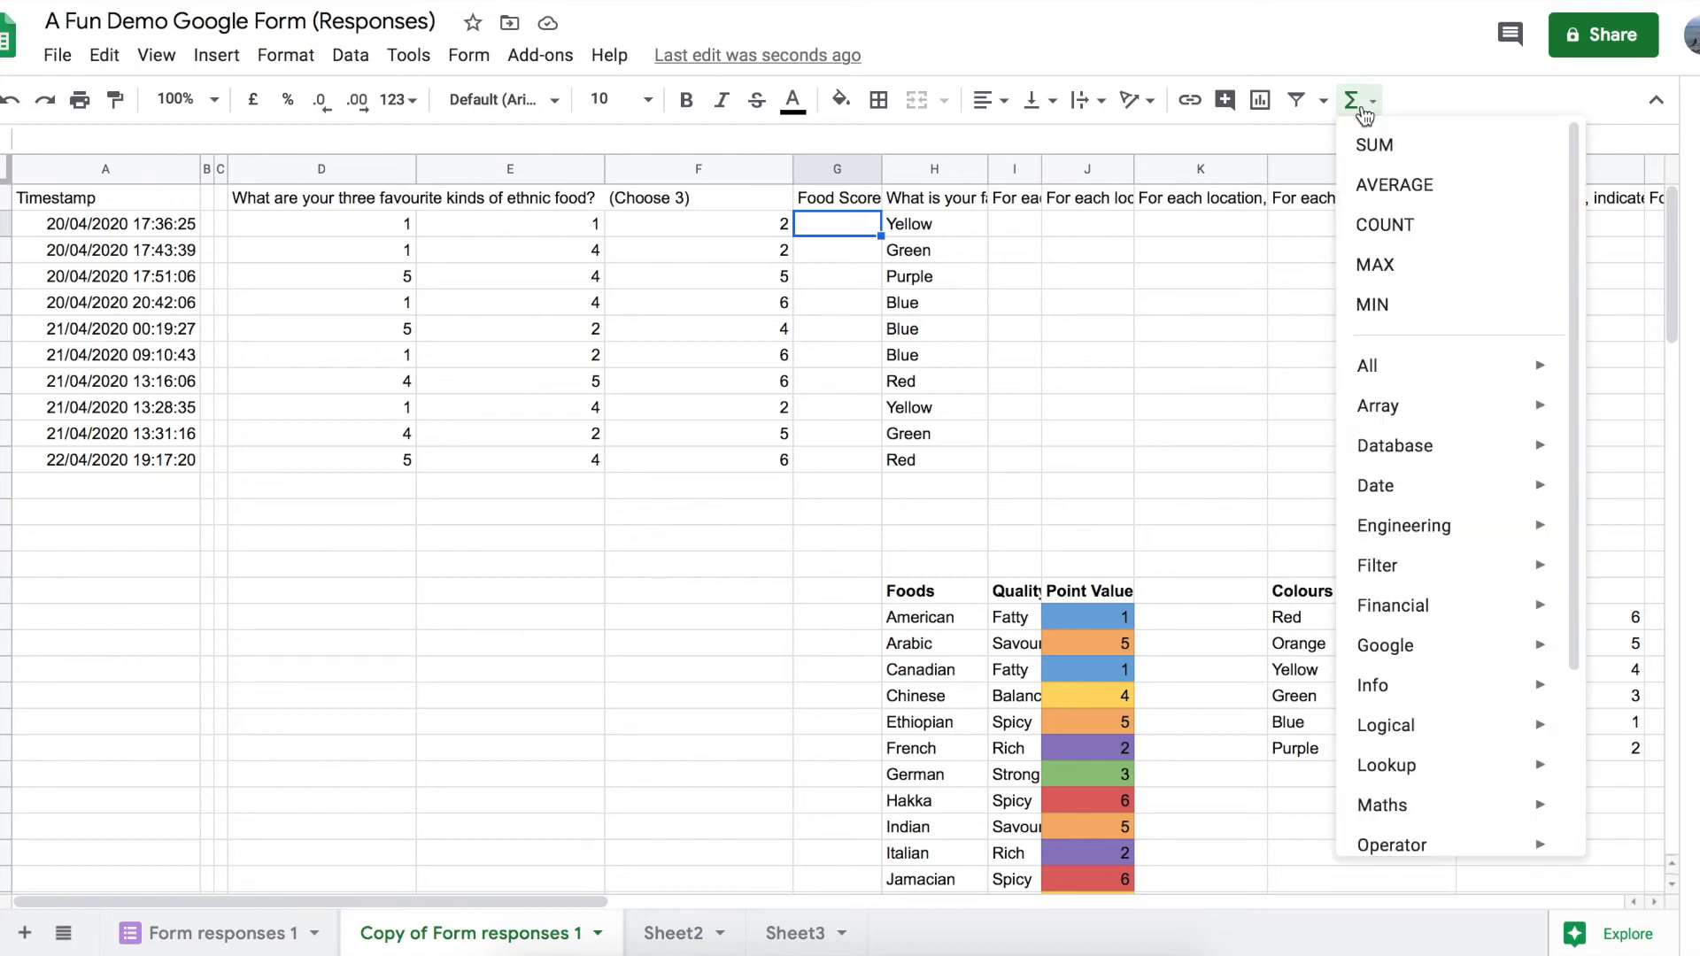
click(1391, 164)
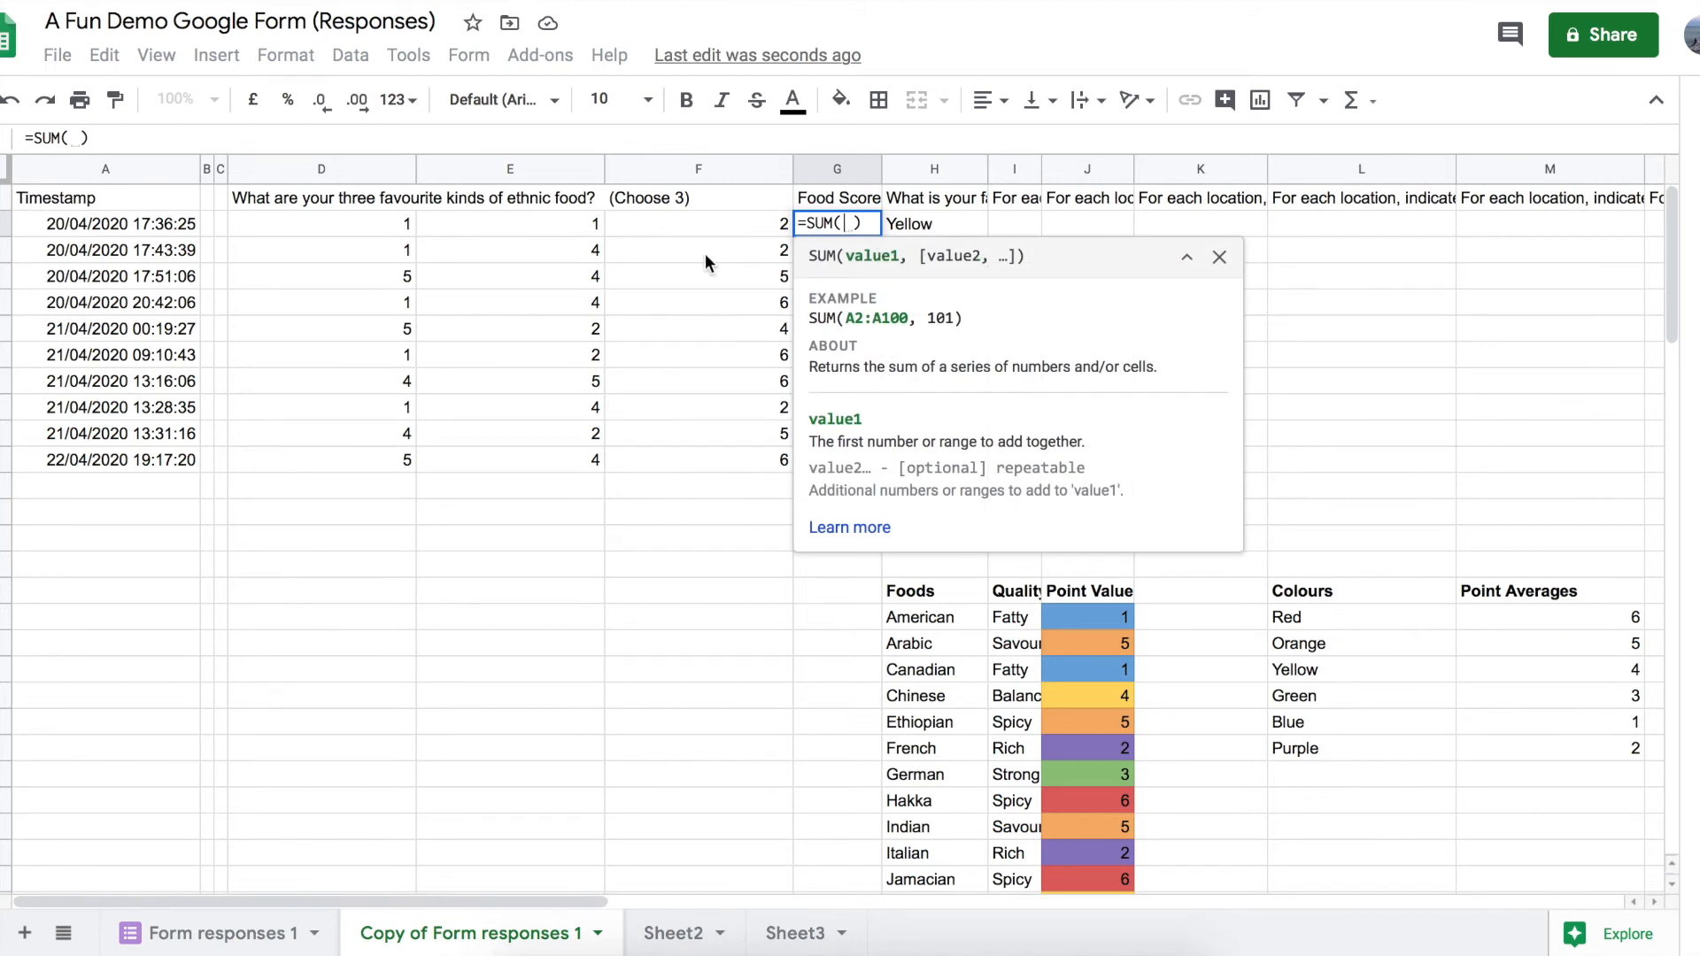
click(394, 232)
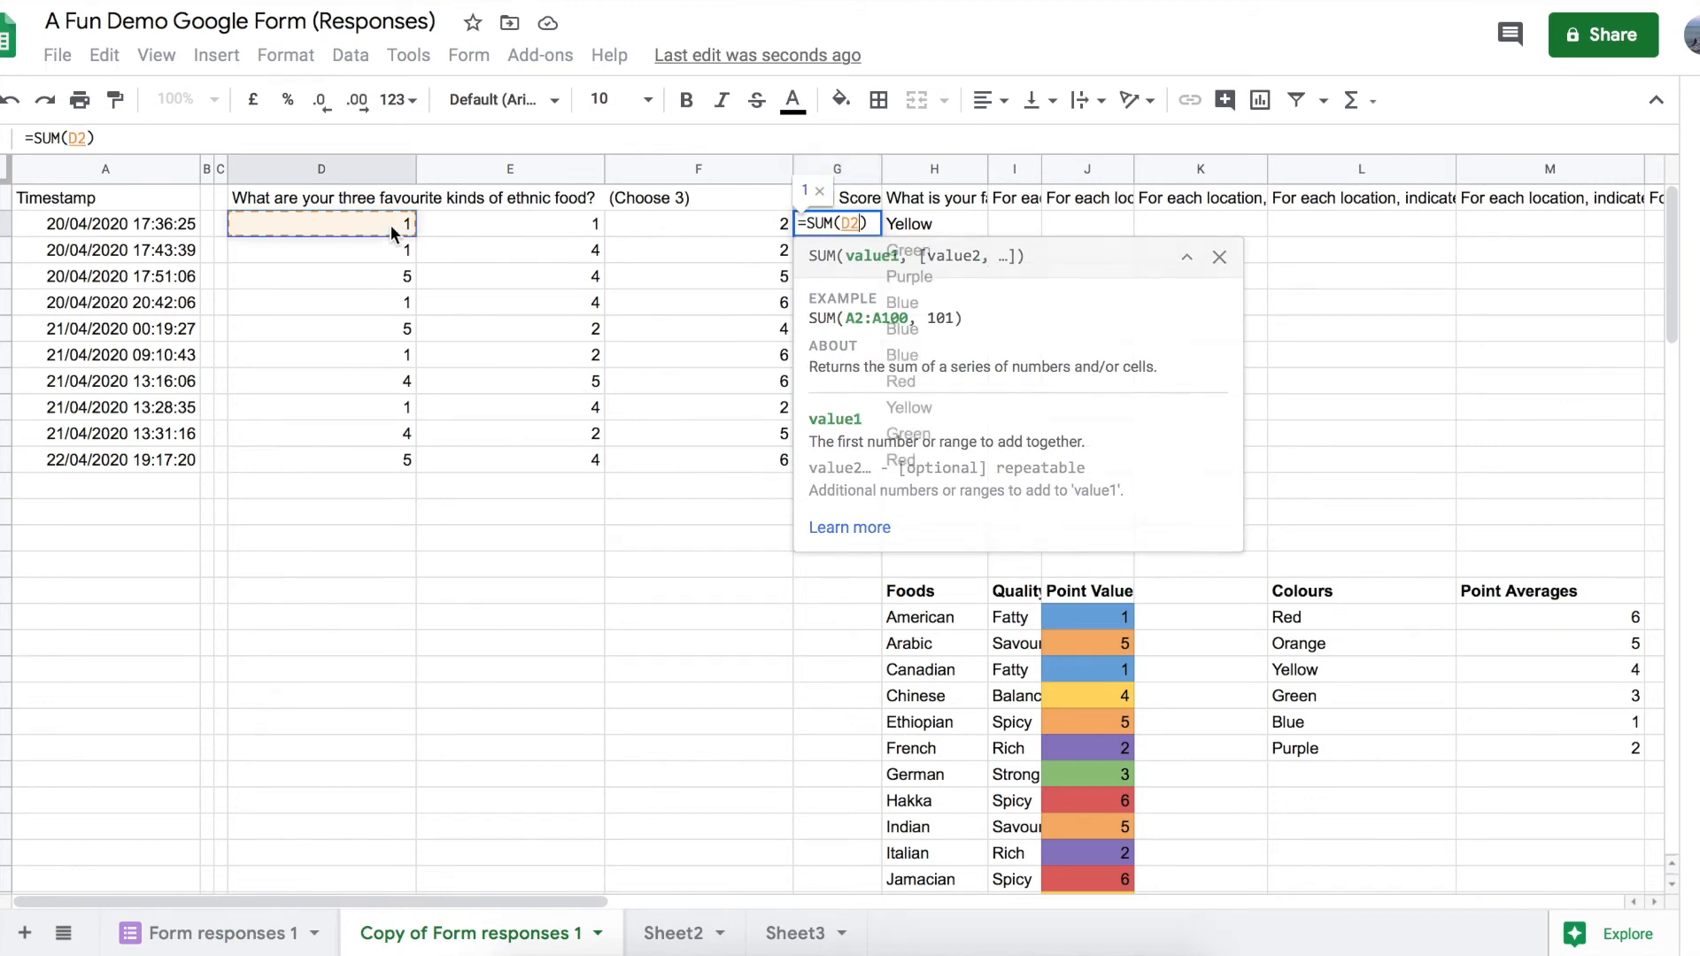
shift+click(707, 226)
key(Return)
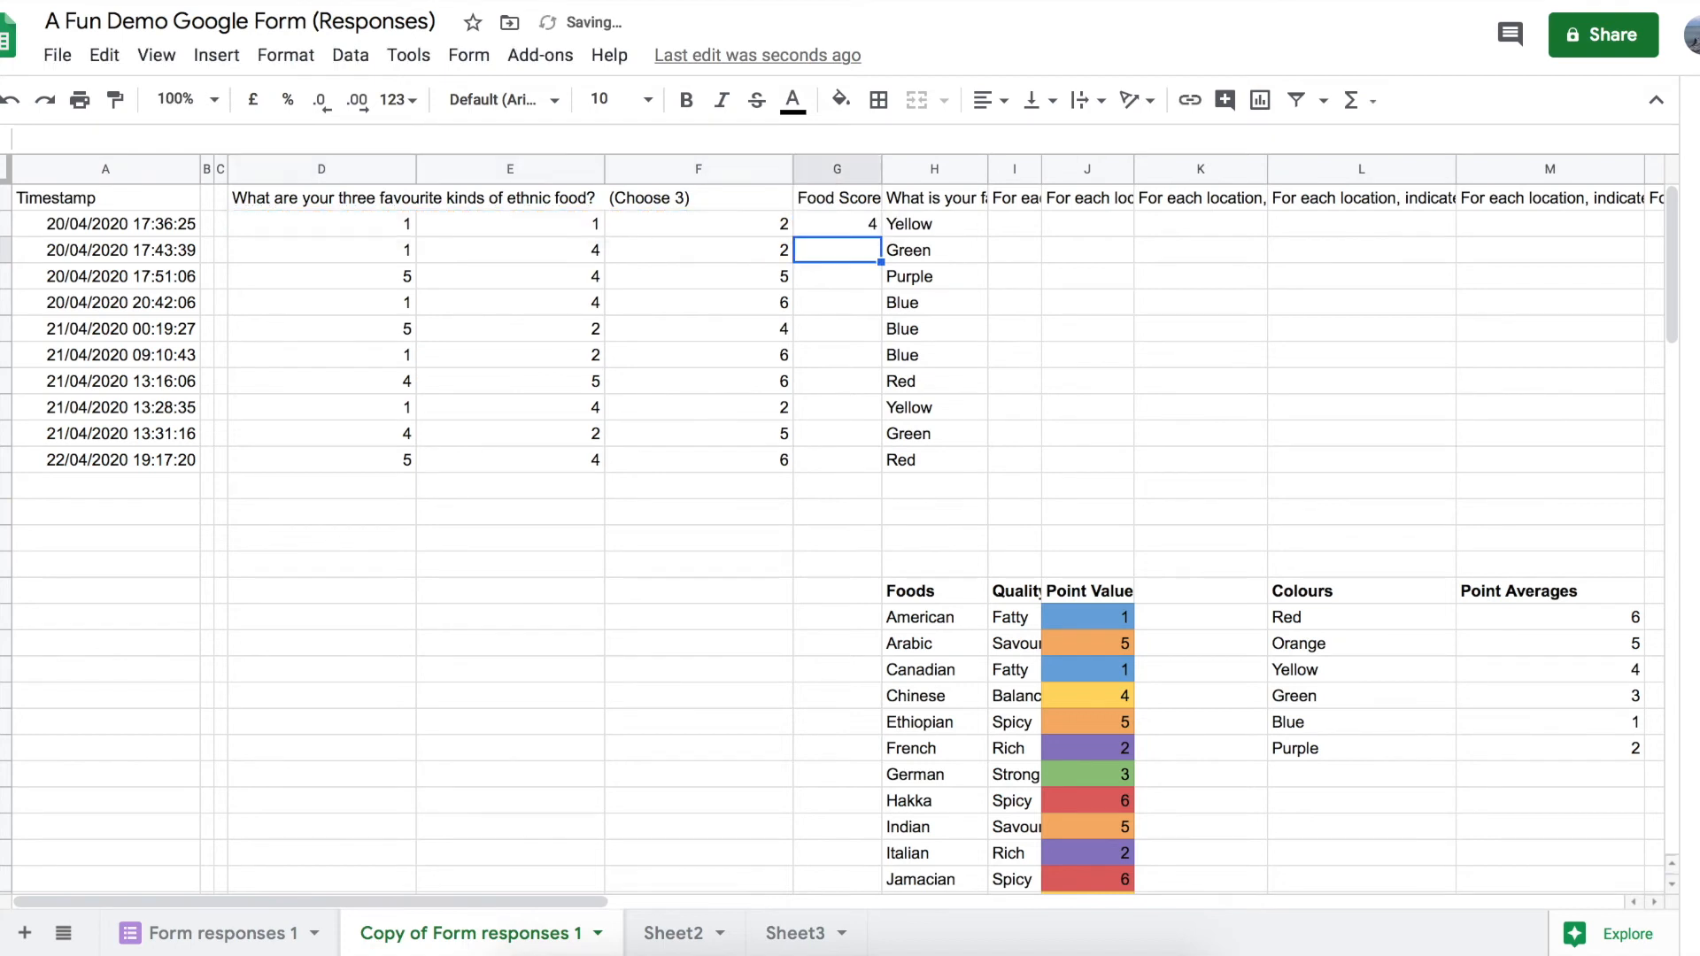
Copy the SUM formula from G2 down to the remaining Food Score cells, G3:G11
key(Up)
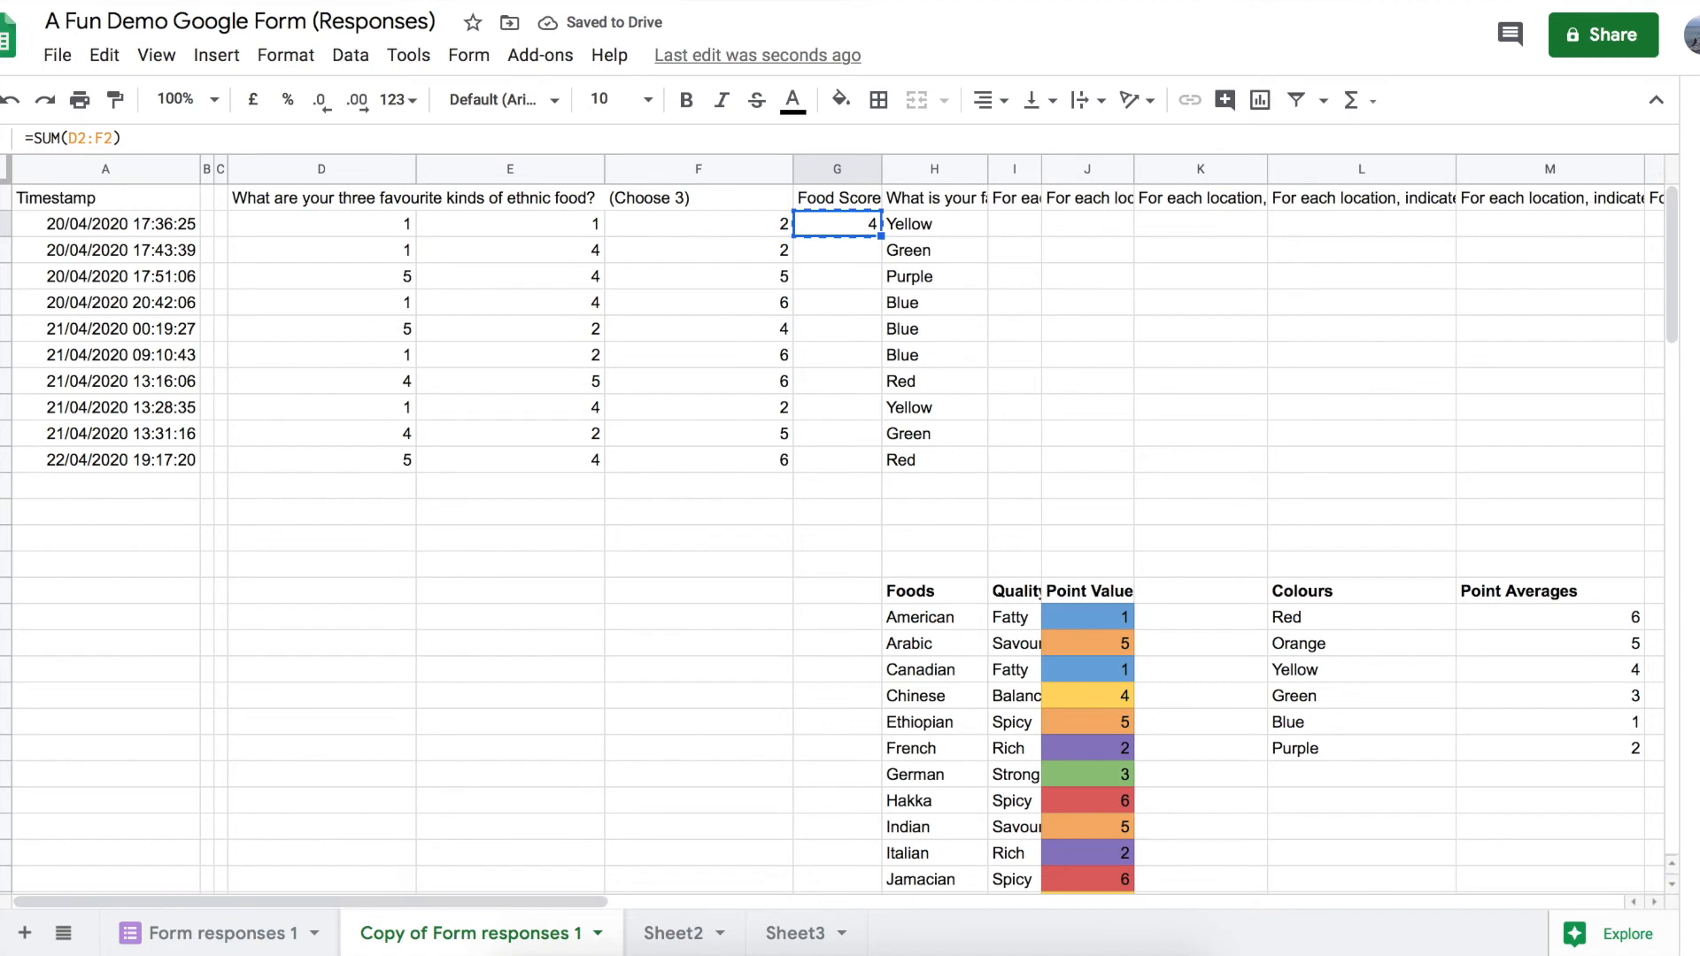
key(Down)
key(shift+Down)
key(shift+Down)
key(shift+Down)
key(shift+Down)
key(shift+Down)
key(shift+Down)
key(shift+Down)
key(shift+Down)
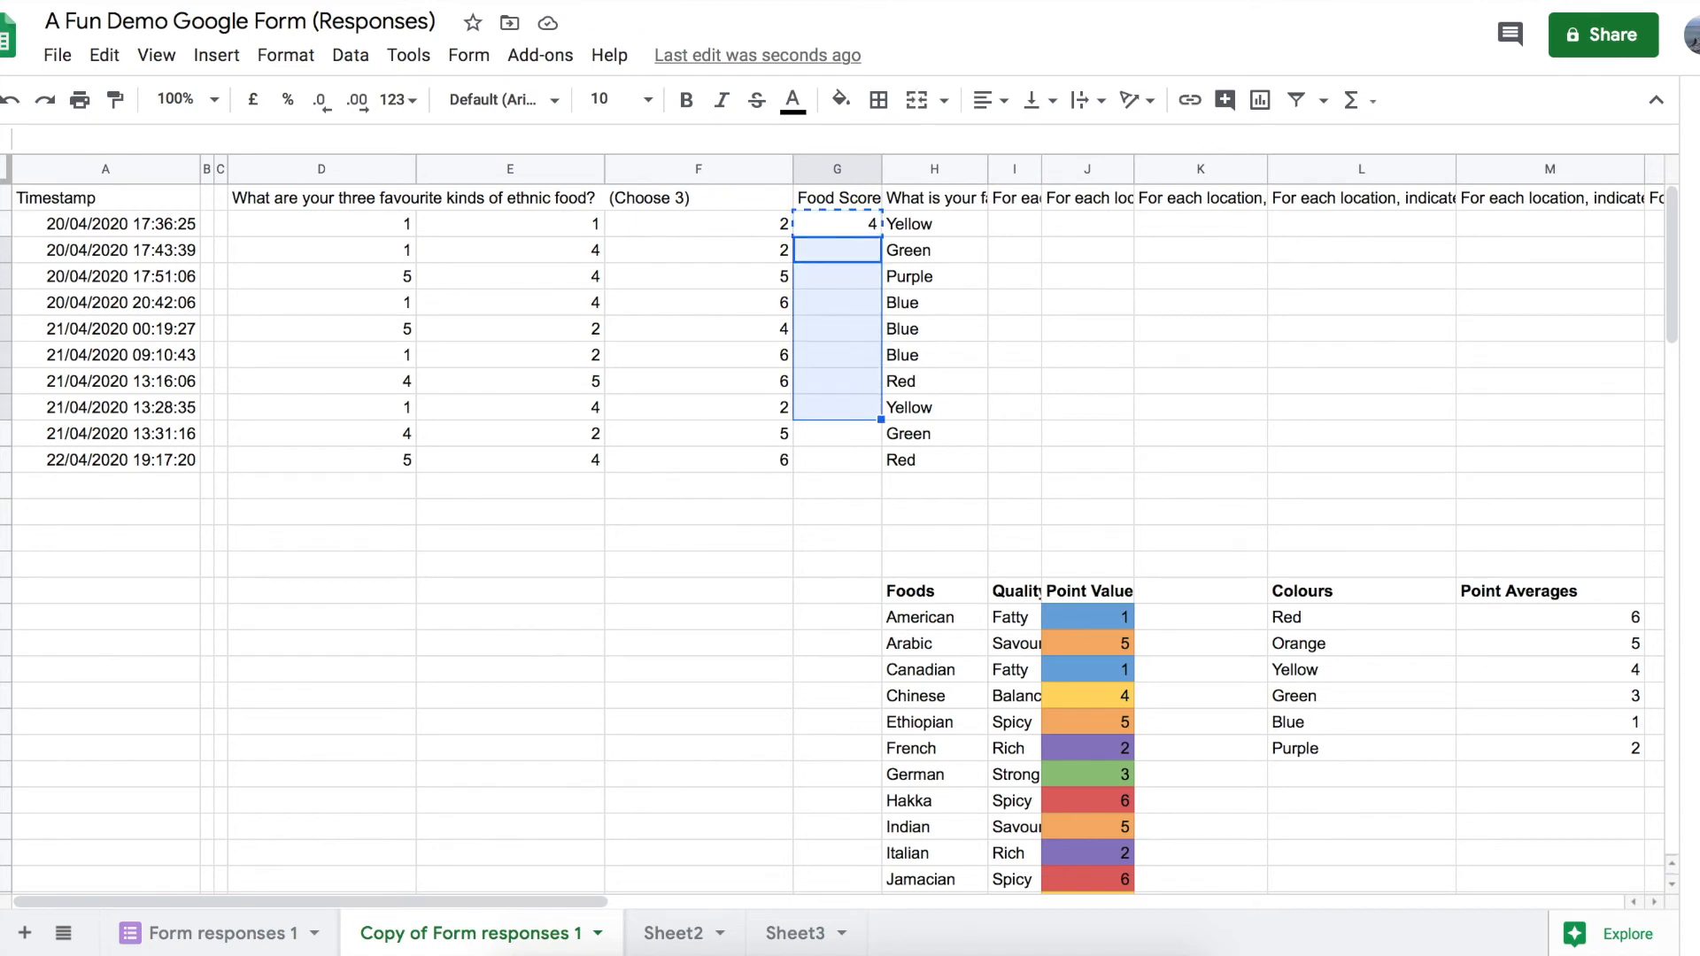
key(ctrl+v)
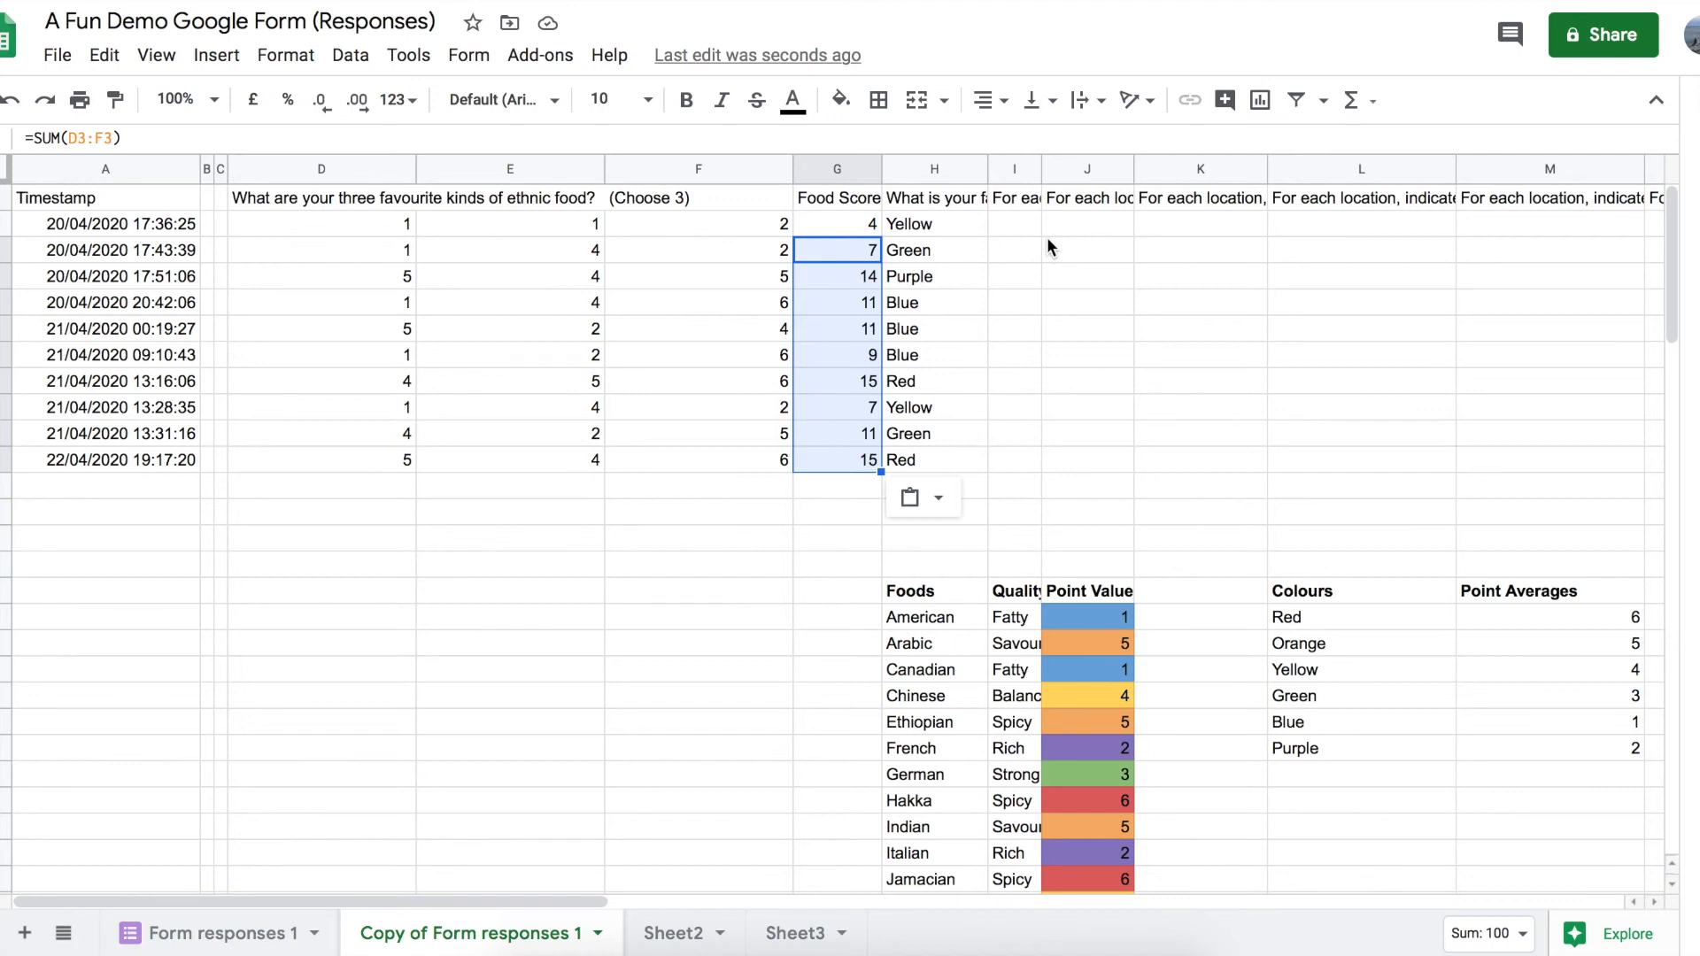
Replace the favourite colour question header in H1 with Colour Score
click(923, 229)
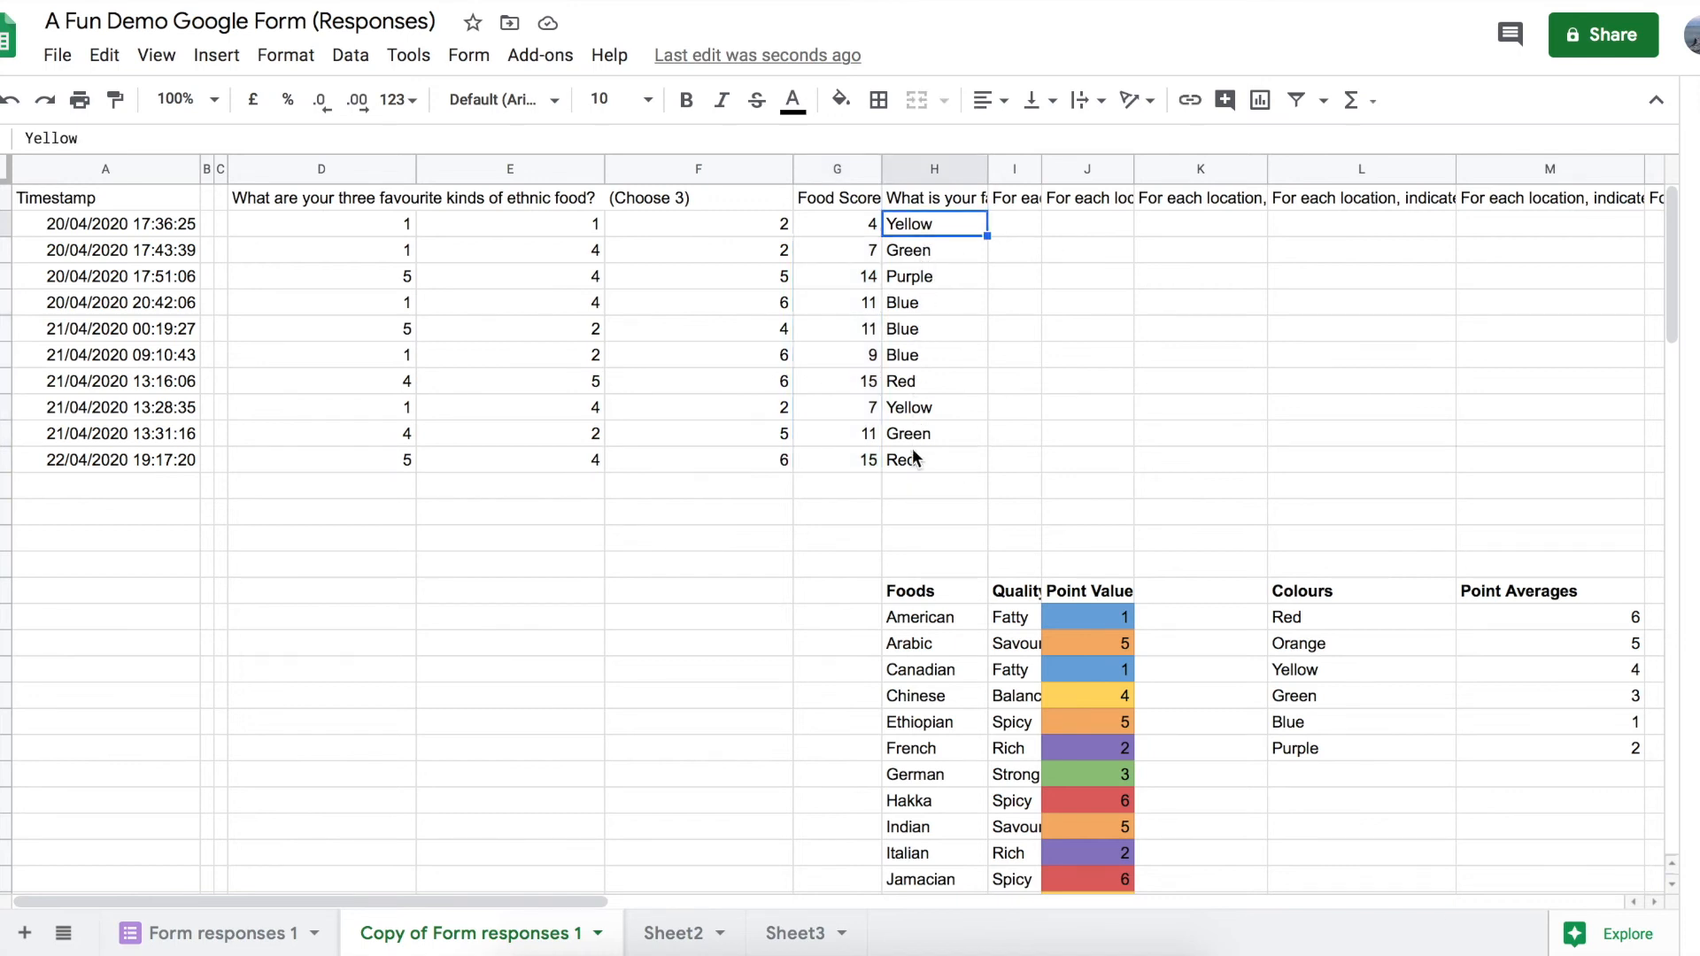
click(1012, 232)
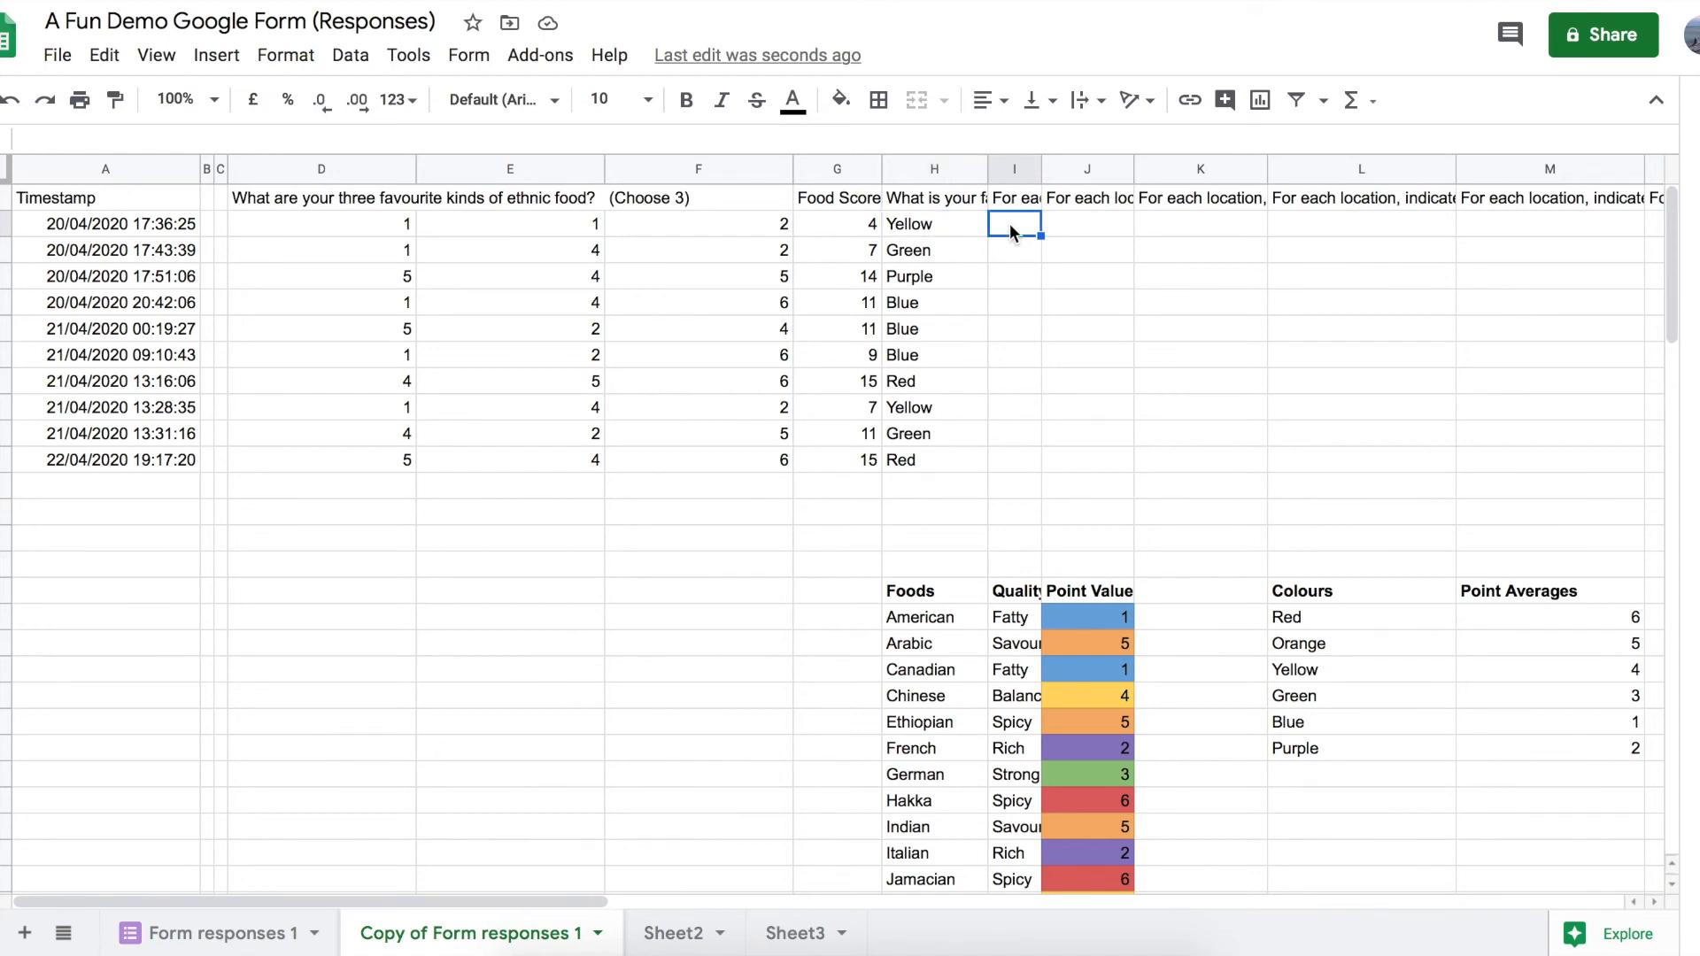
key(Left)
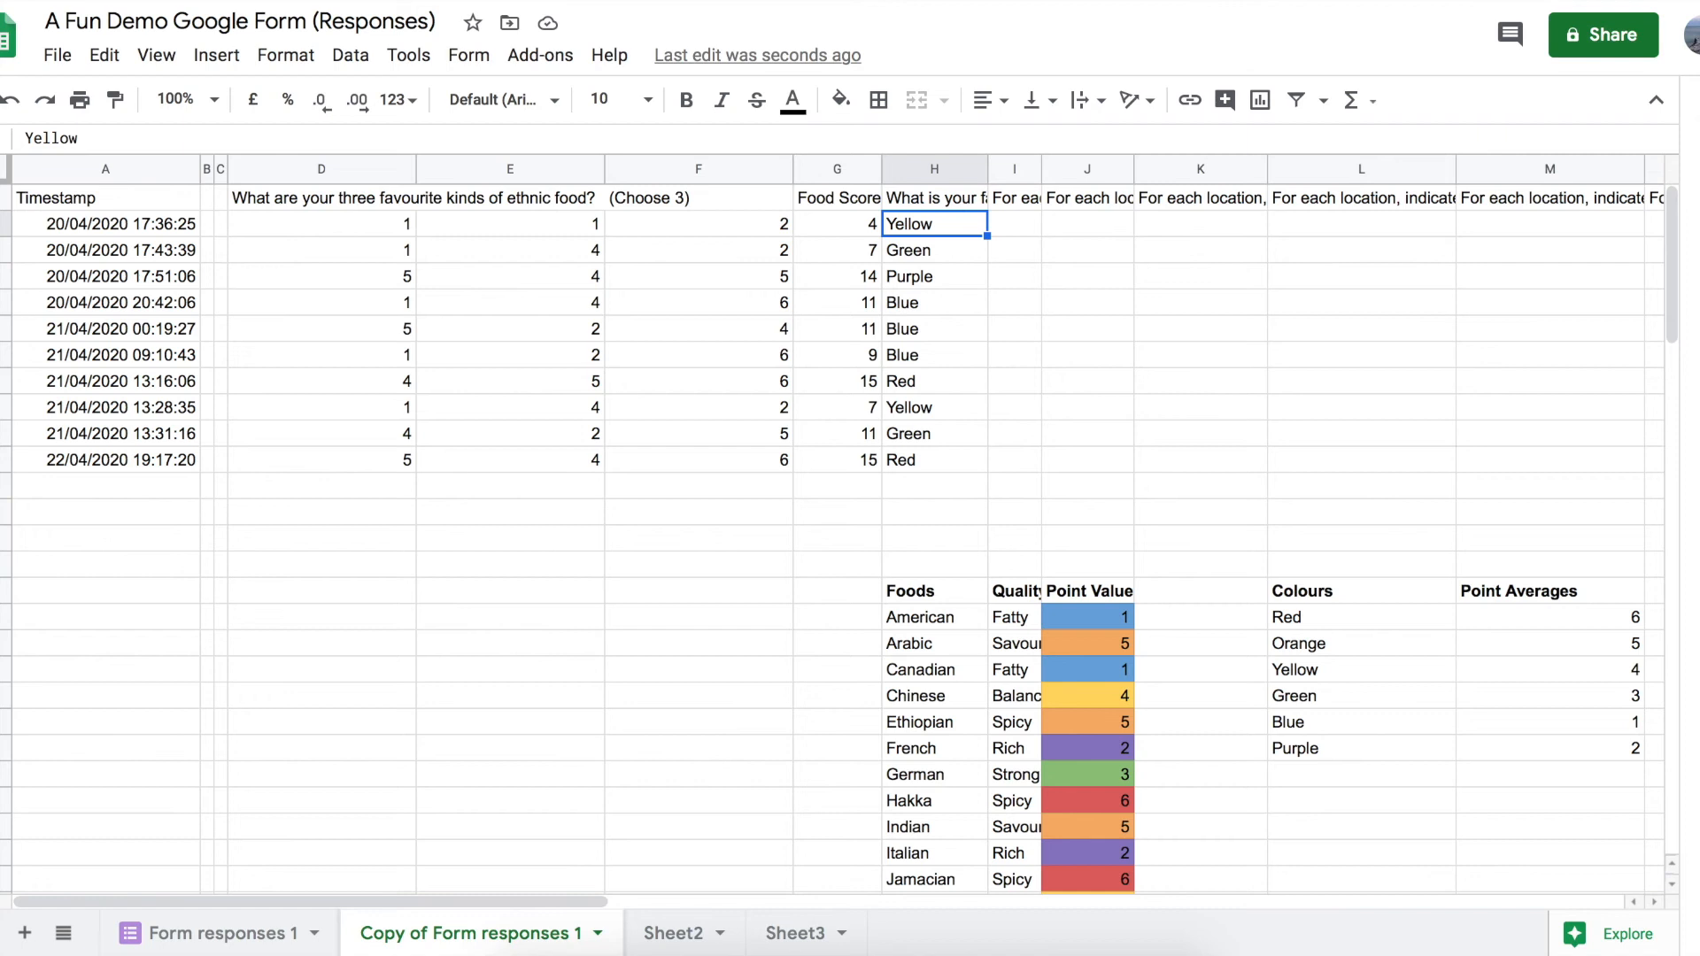
click(960, 196)
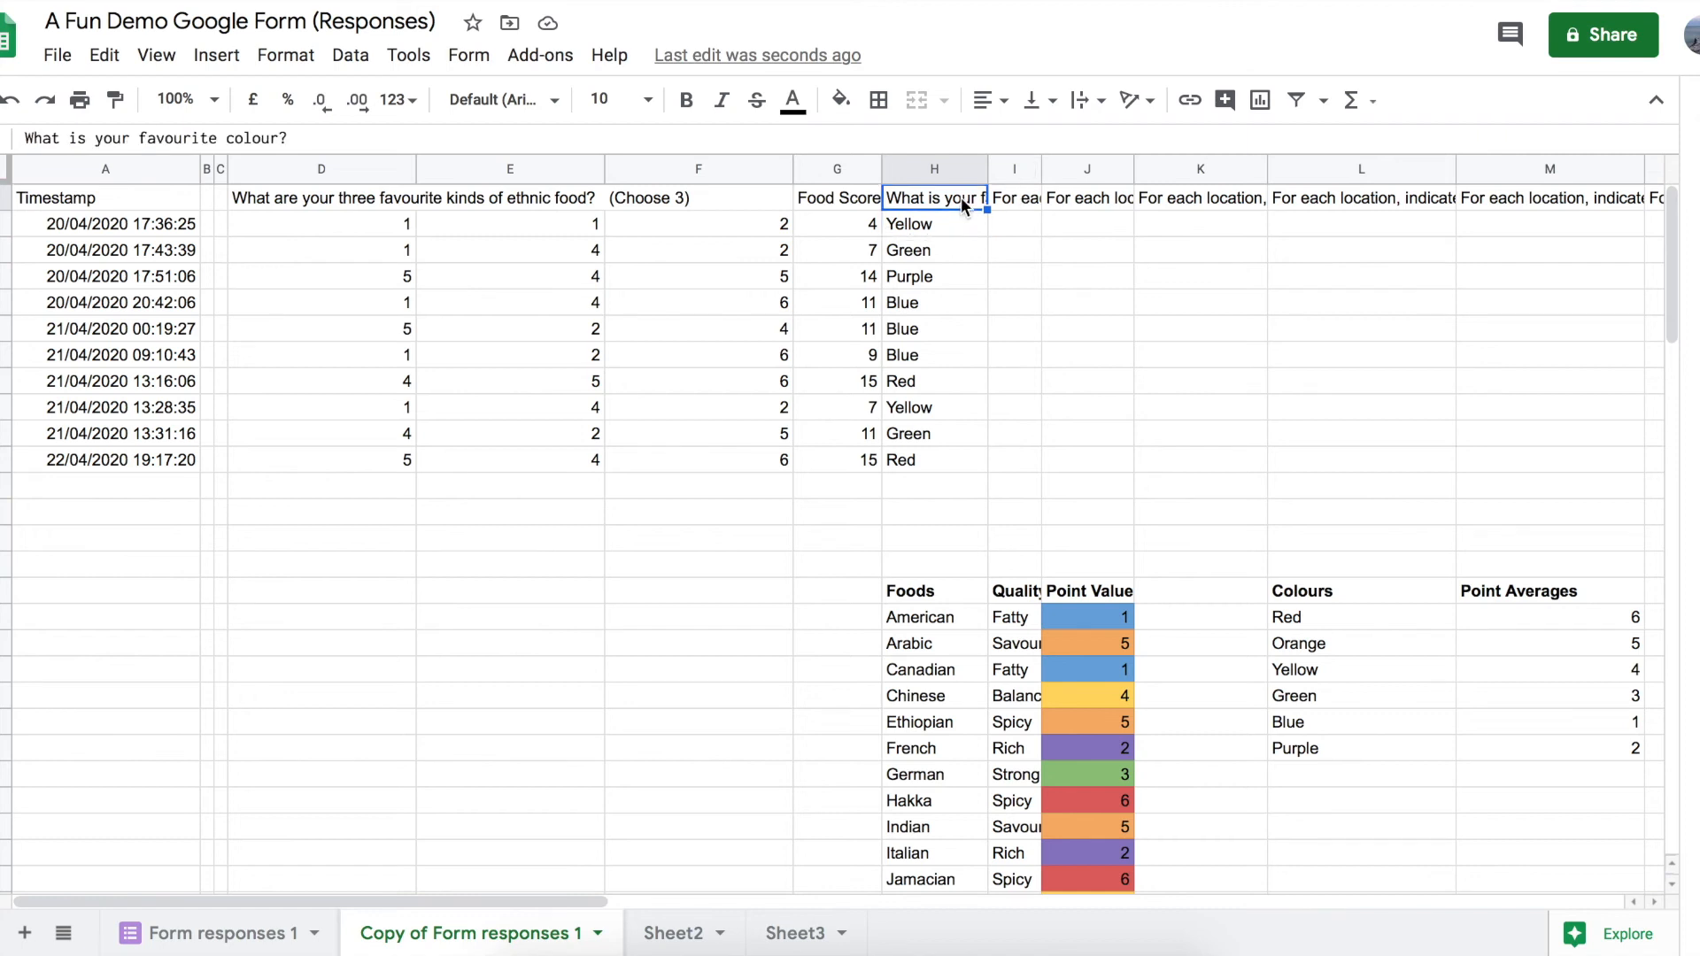
click(484, 138)
key(ctrl+a)
text(Co)
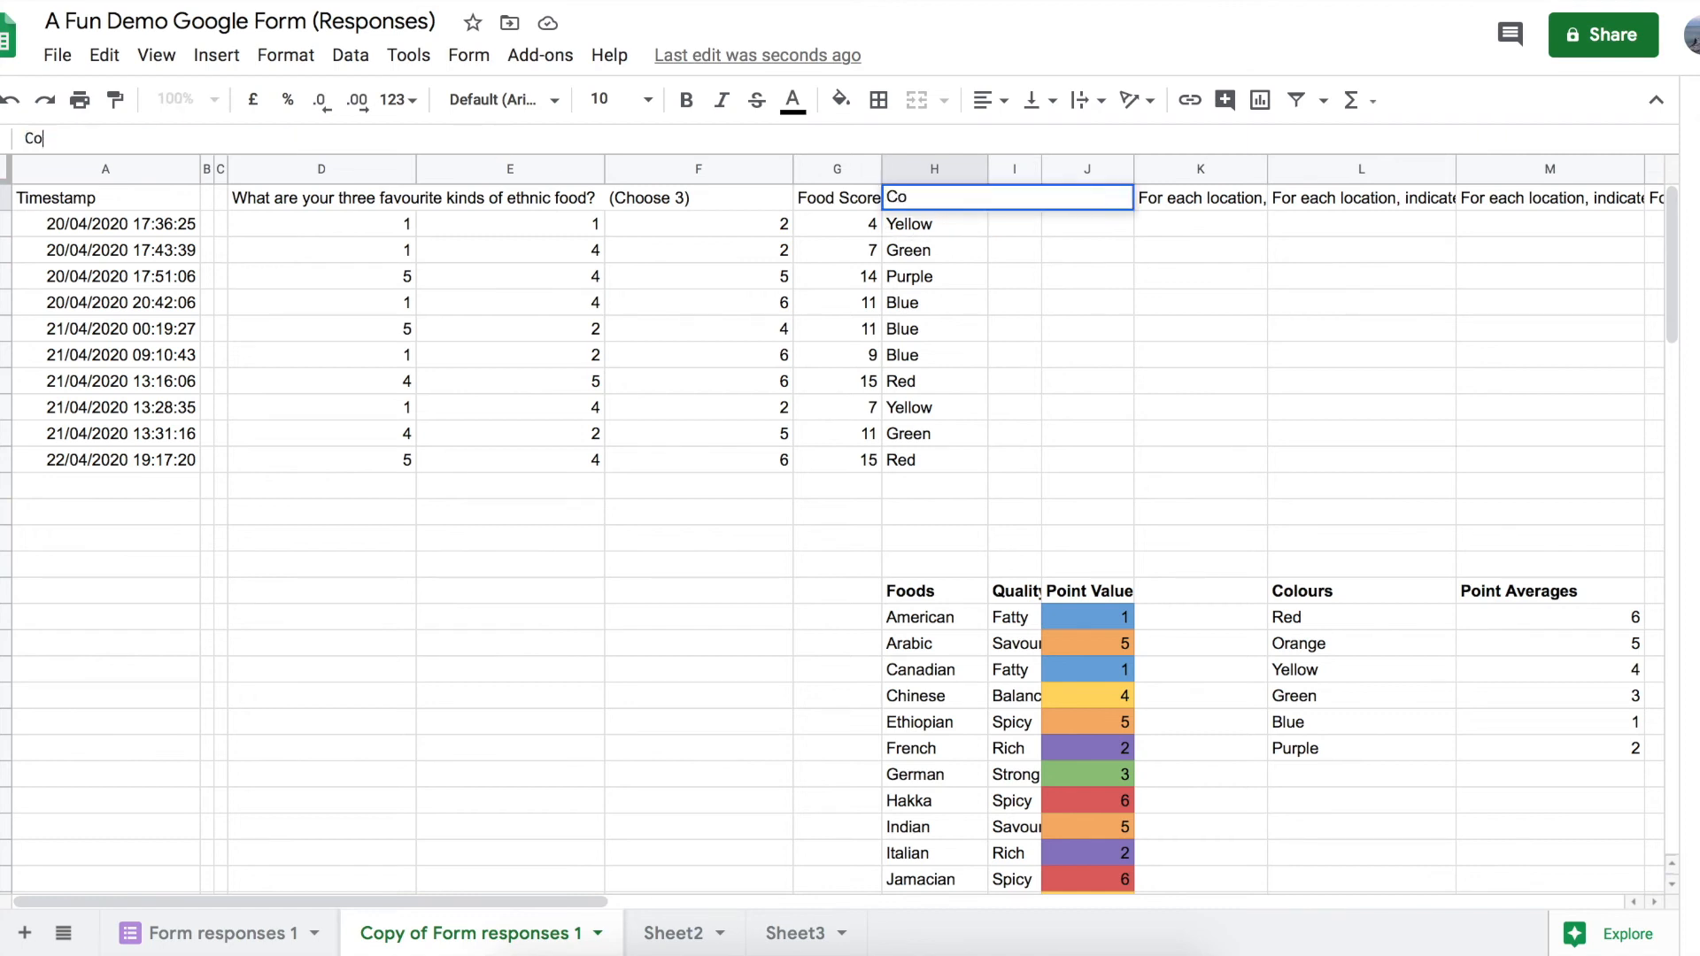
text(lour Score)
key(Return)
Copy the Colour Score column with its header, H1:H11, and paste it at I1
key(Up)
key(shift+Down)
key(shift+Down)
key(shift+Down)
key(shift+Down)
key(shift+Down)
key(shift+Down)
key(shift+Down)
key(shift+Down)
key(shift+Down)
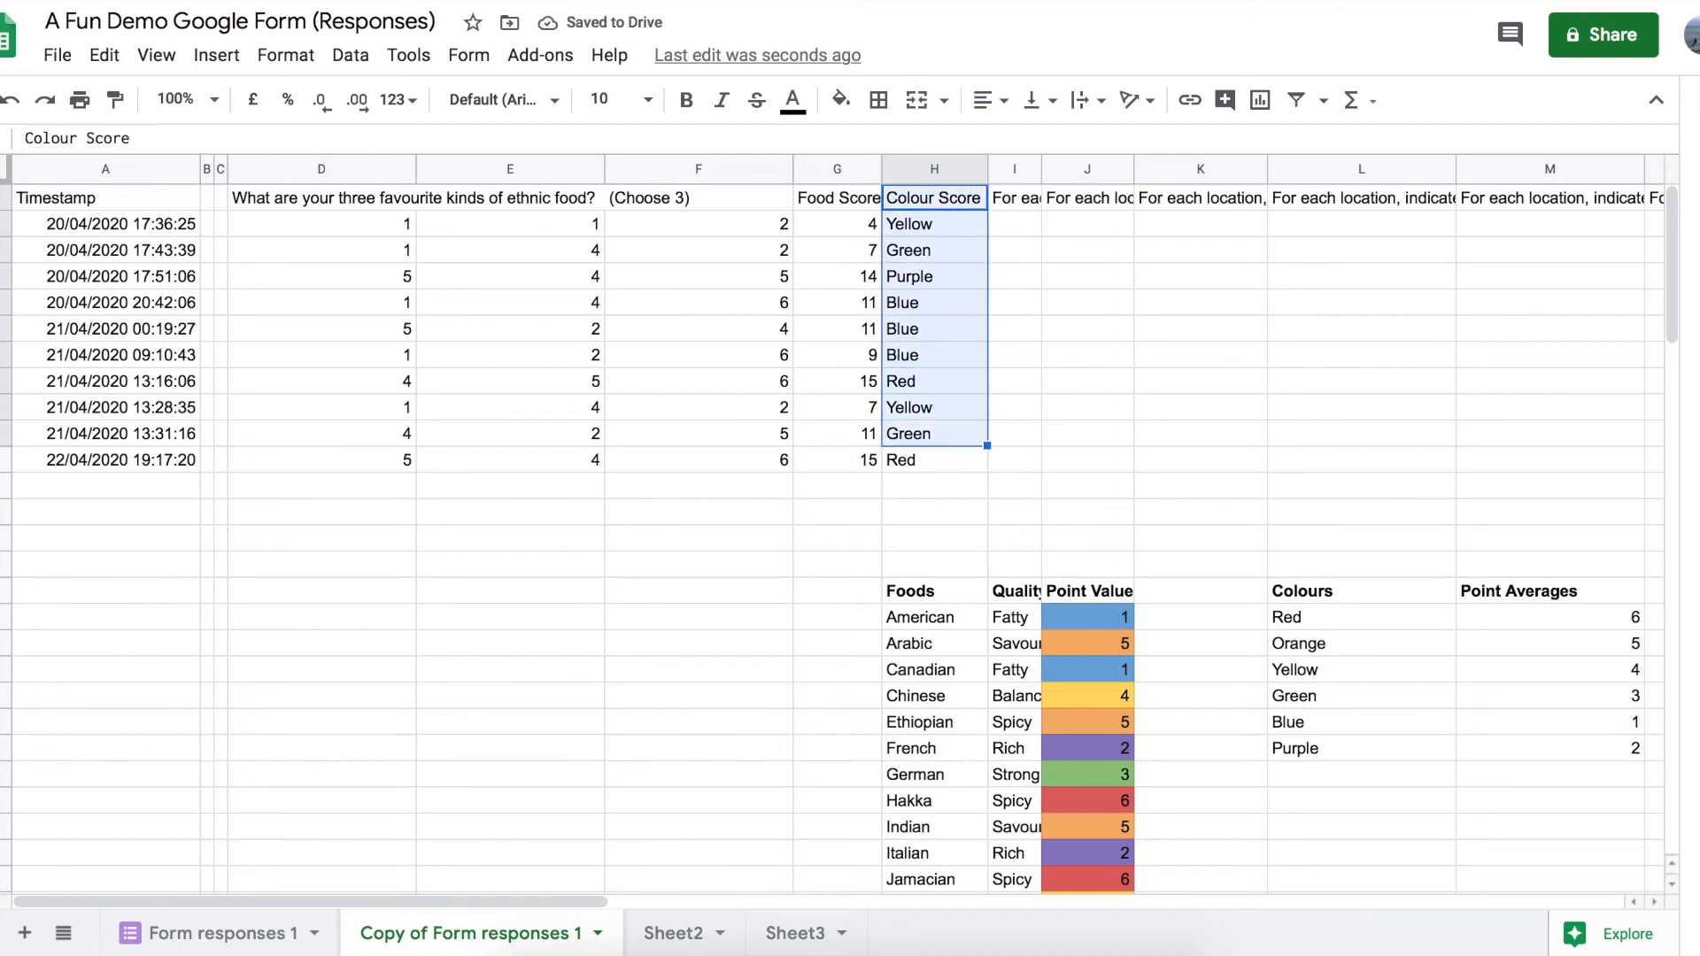
key(shift+Down)
key(ctrl+c)
key(Right)
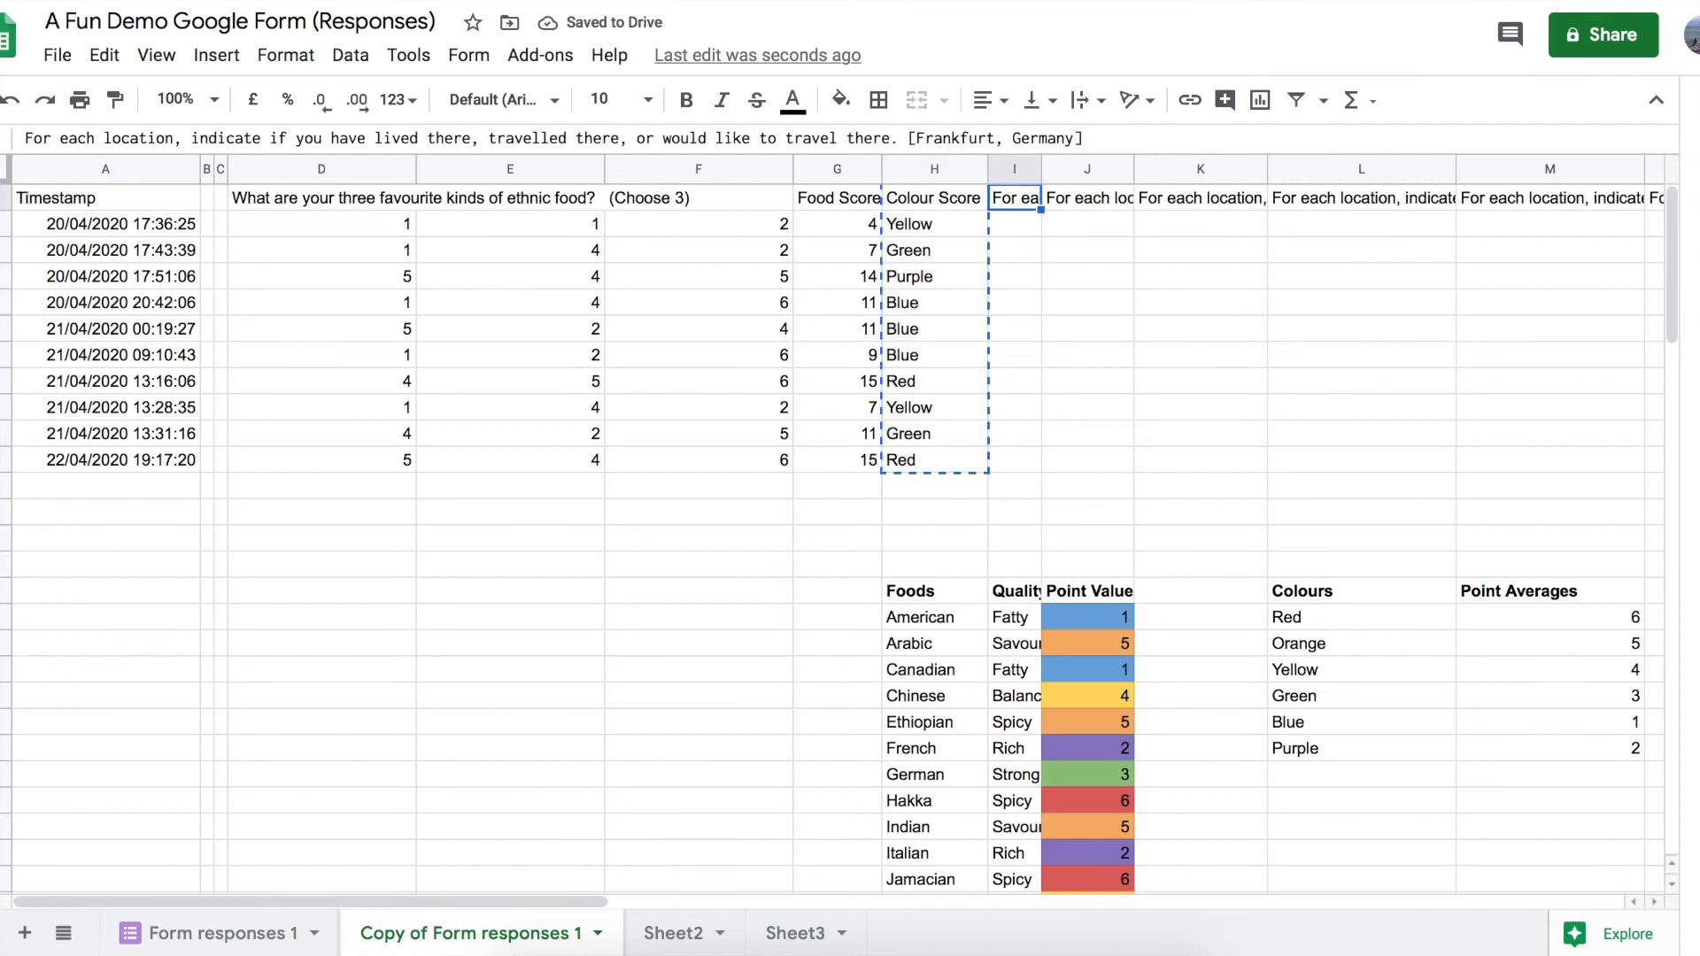
key(ctrl+v)
Rename the header in H1 as Favourite Colour
key(Left)
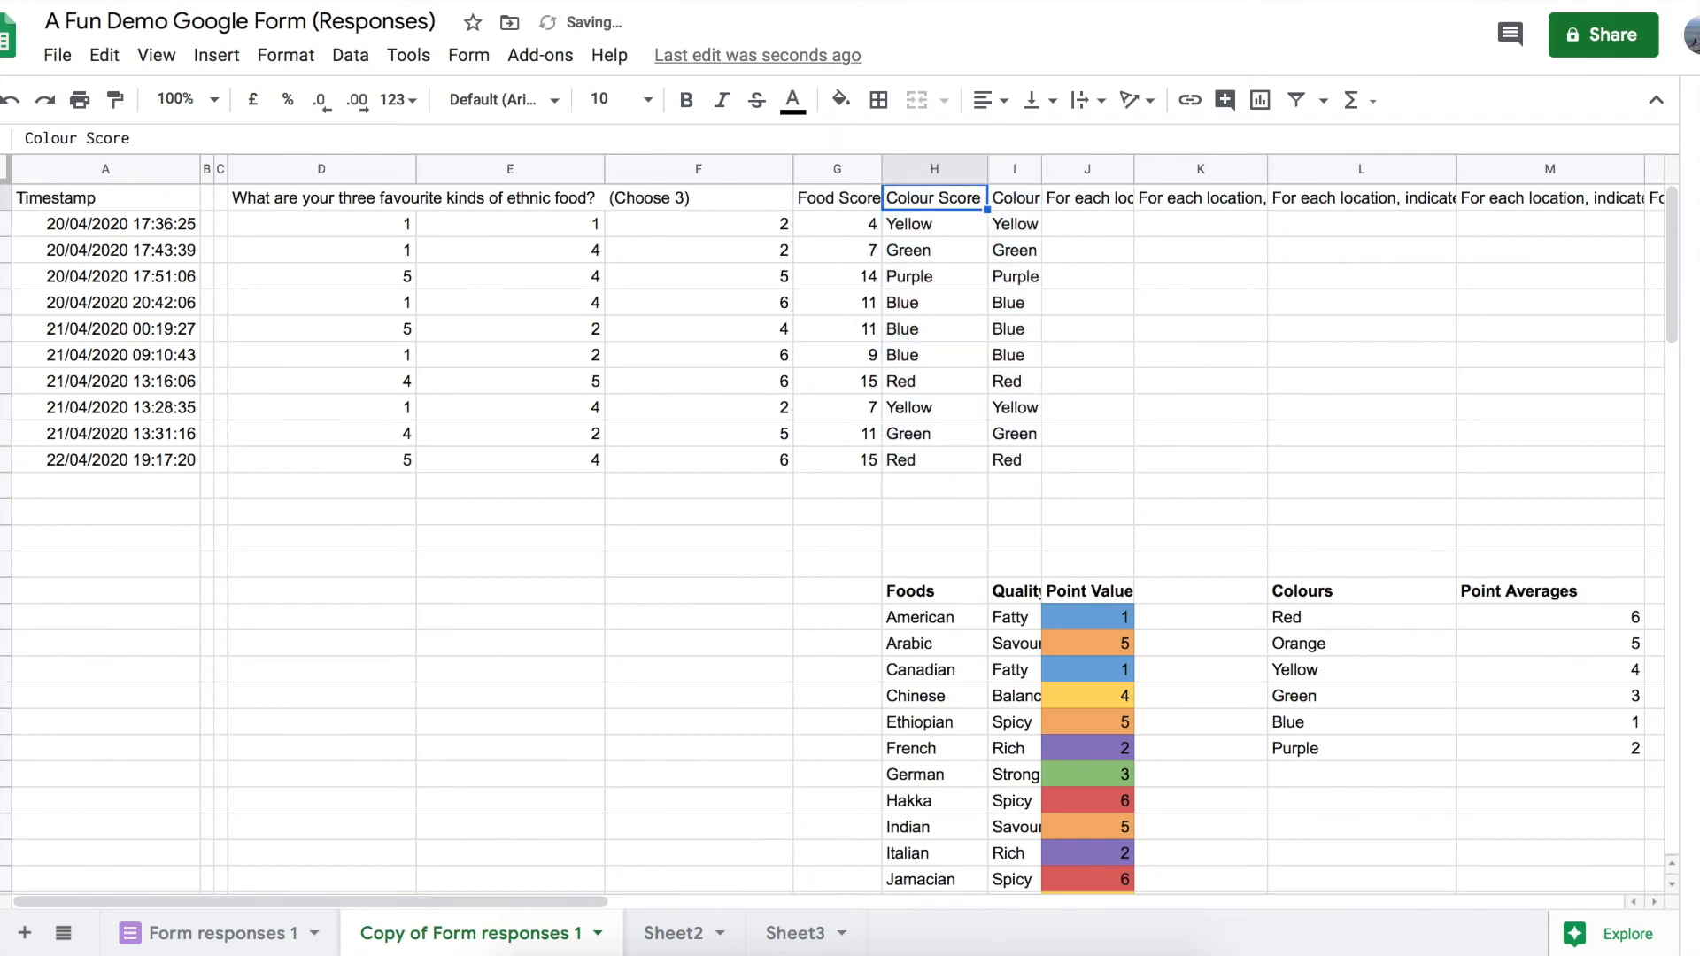
triple_click(226, 135)
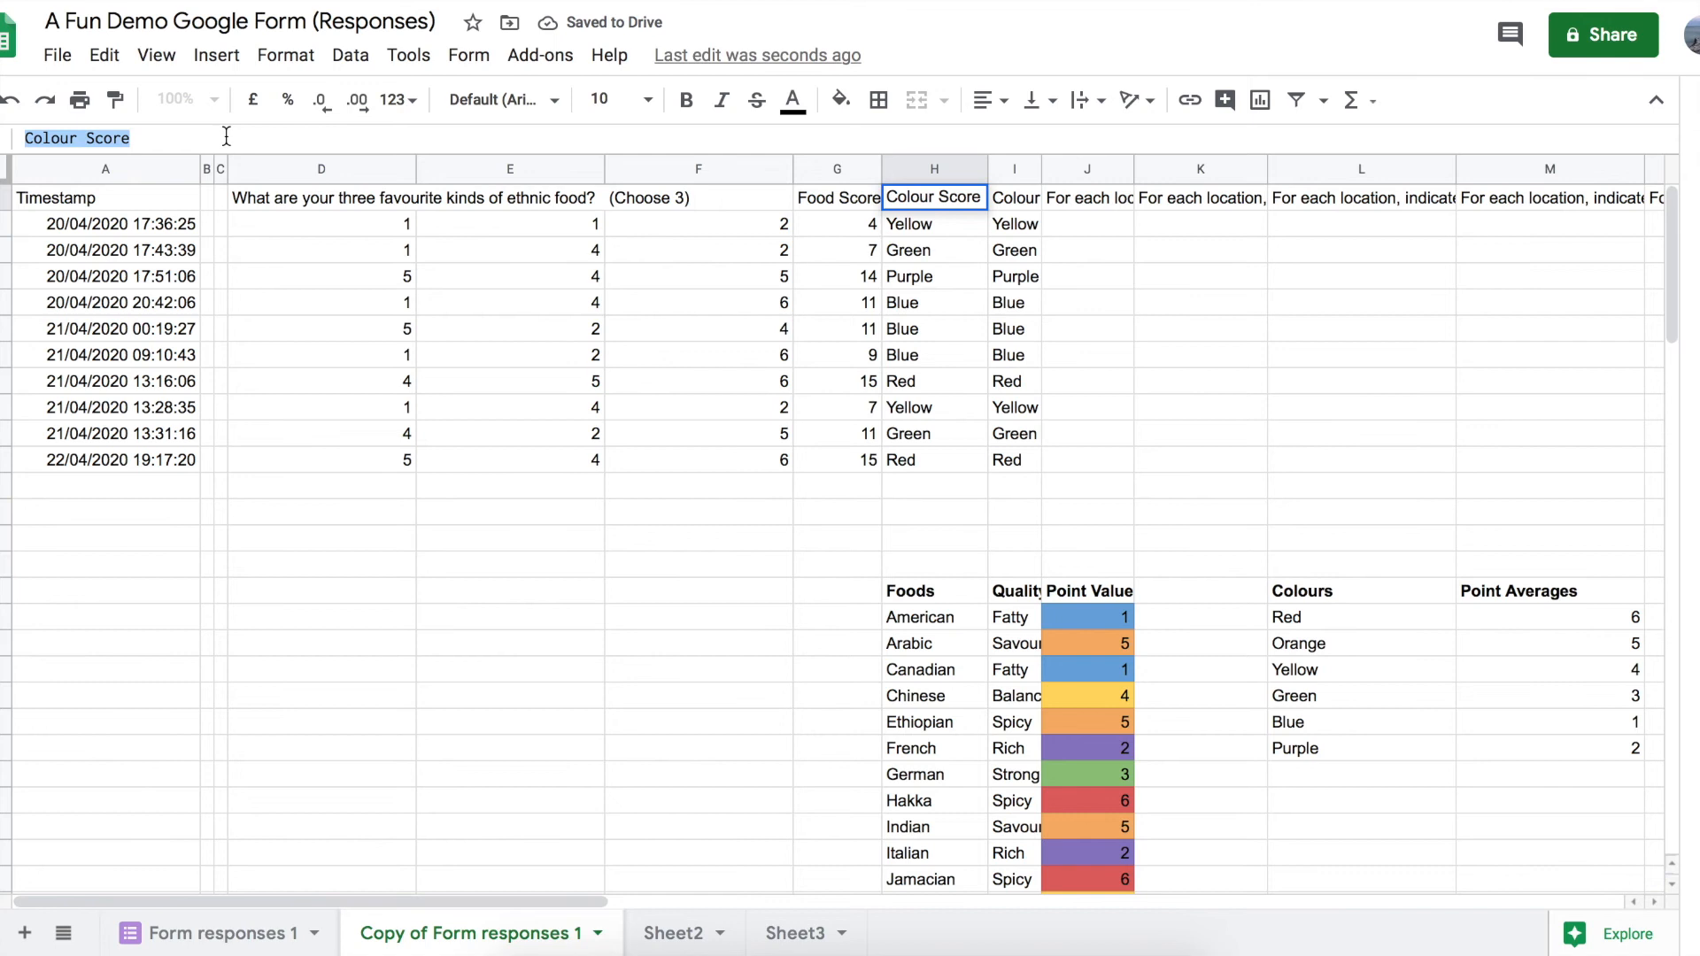
text(Favourite )
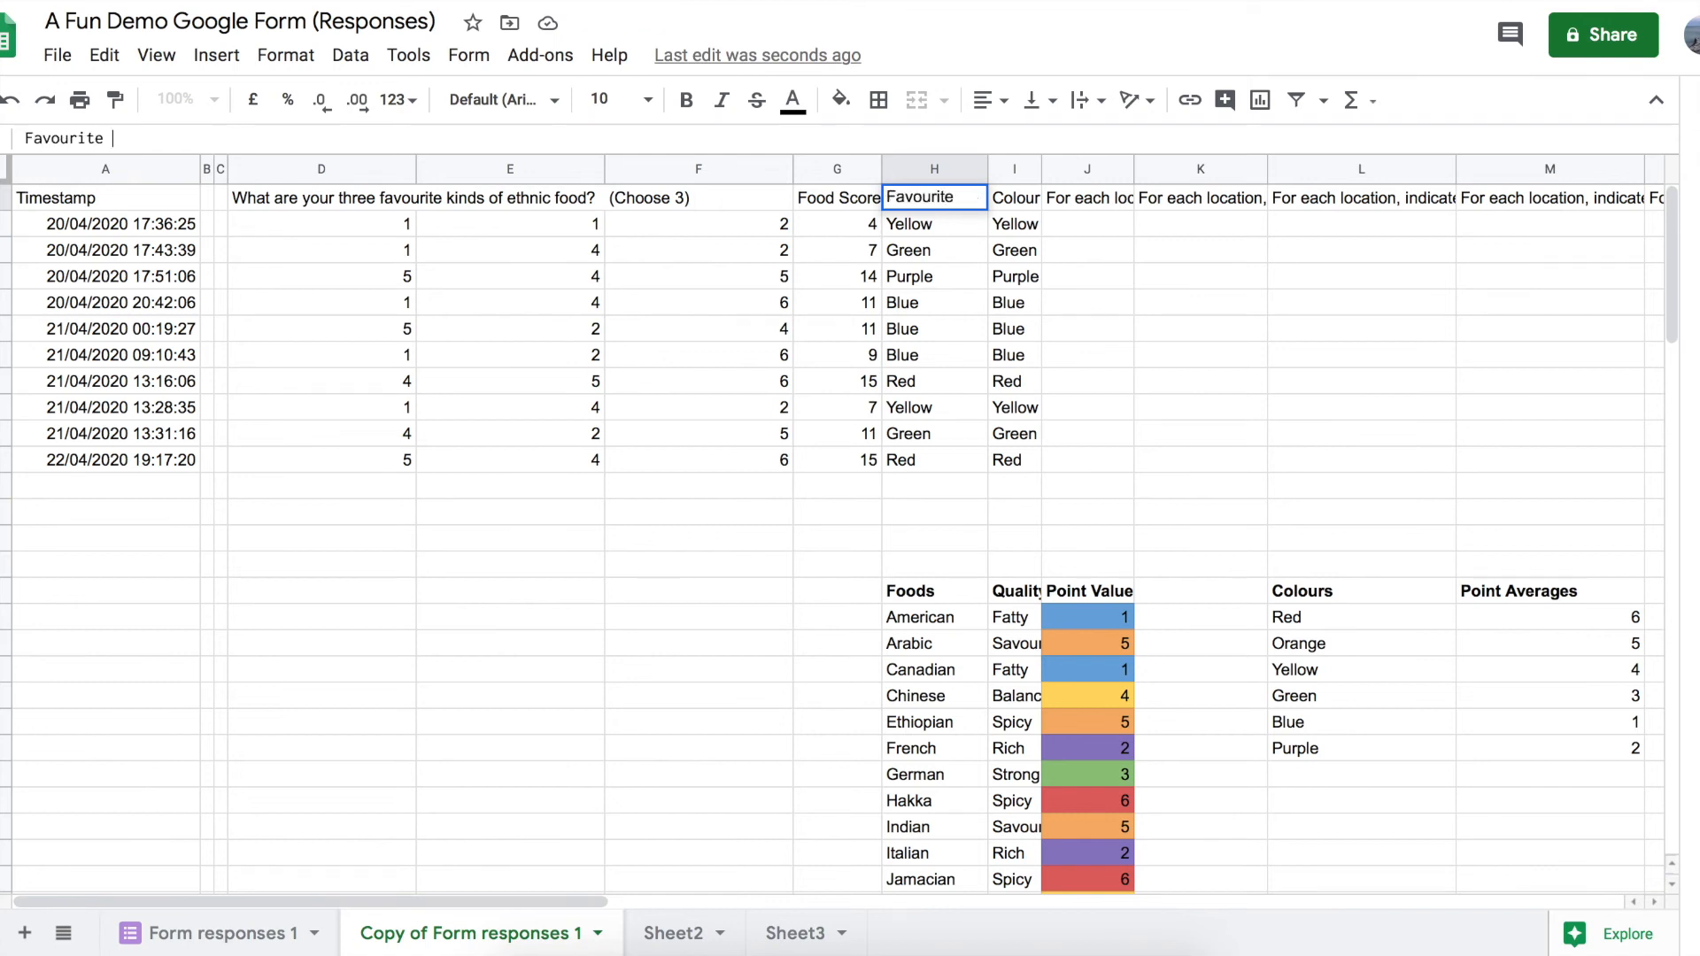
text(COl)
key(BackSpace)
key(BackSpace)
text(olour)
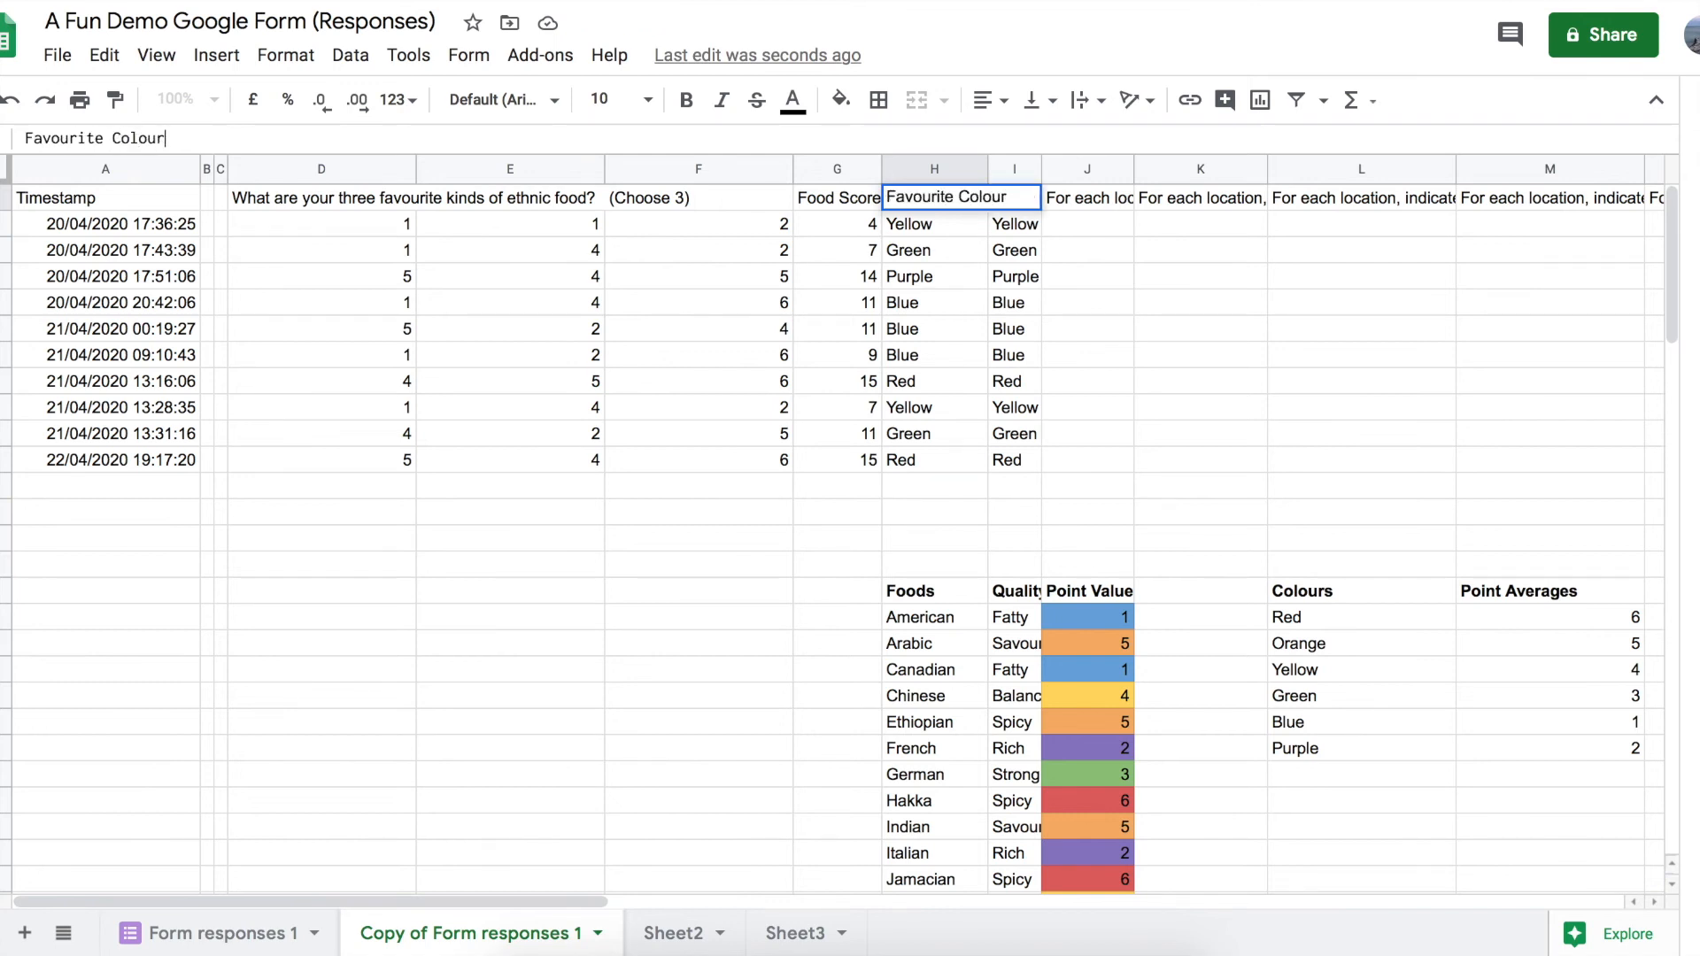
key(Return)
Set up a find and replace on the Colour Score column I that changes Red to 6
key(Right)
key(shift+Down)
key(shift+Down)
key(shift+Down)
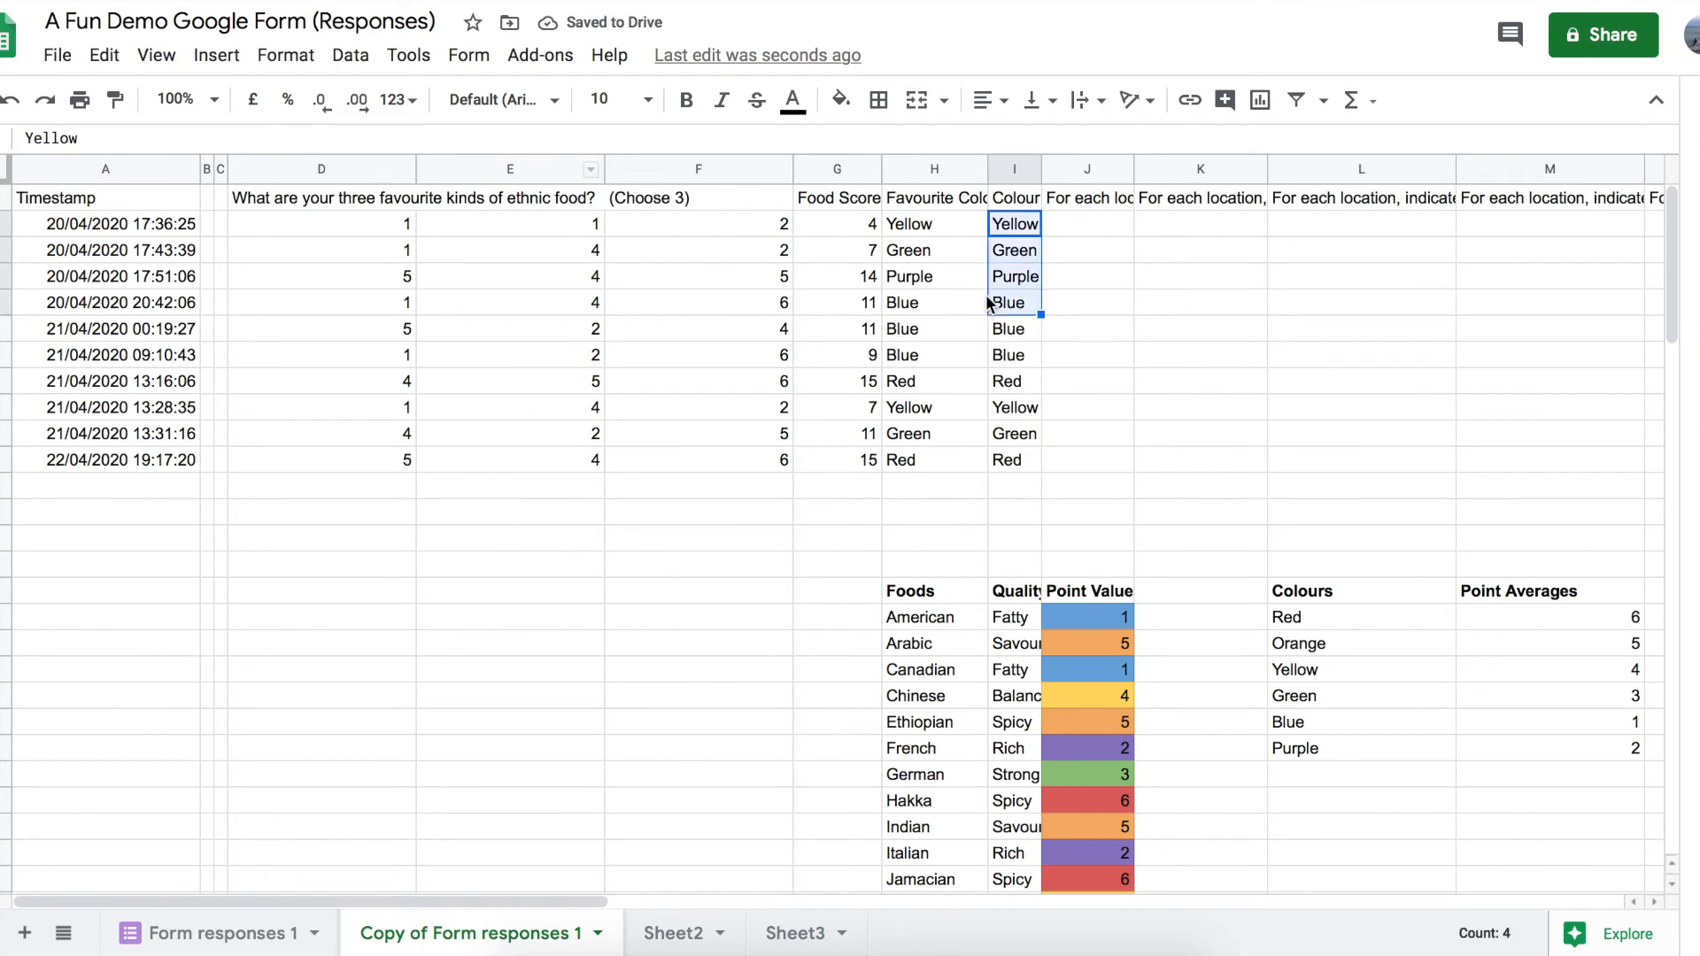
click(1010, 176)
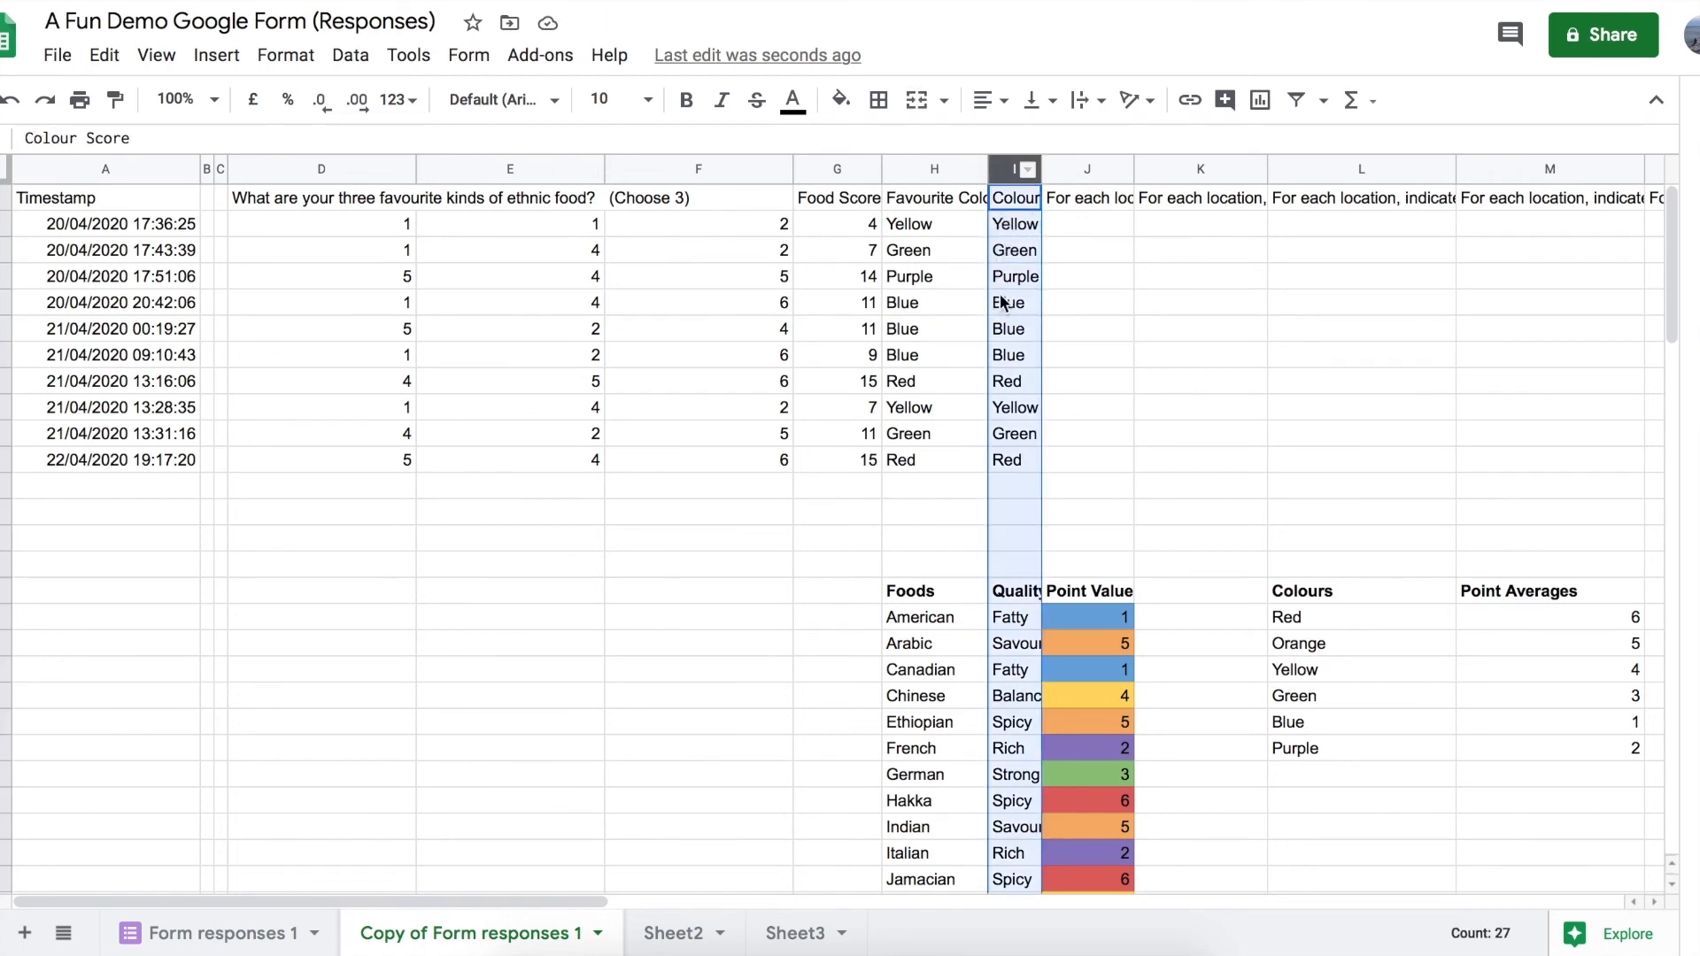
click(105, 55)
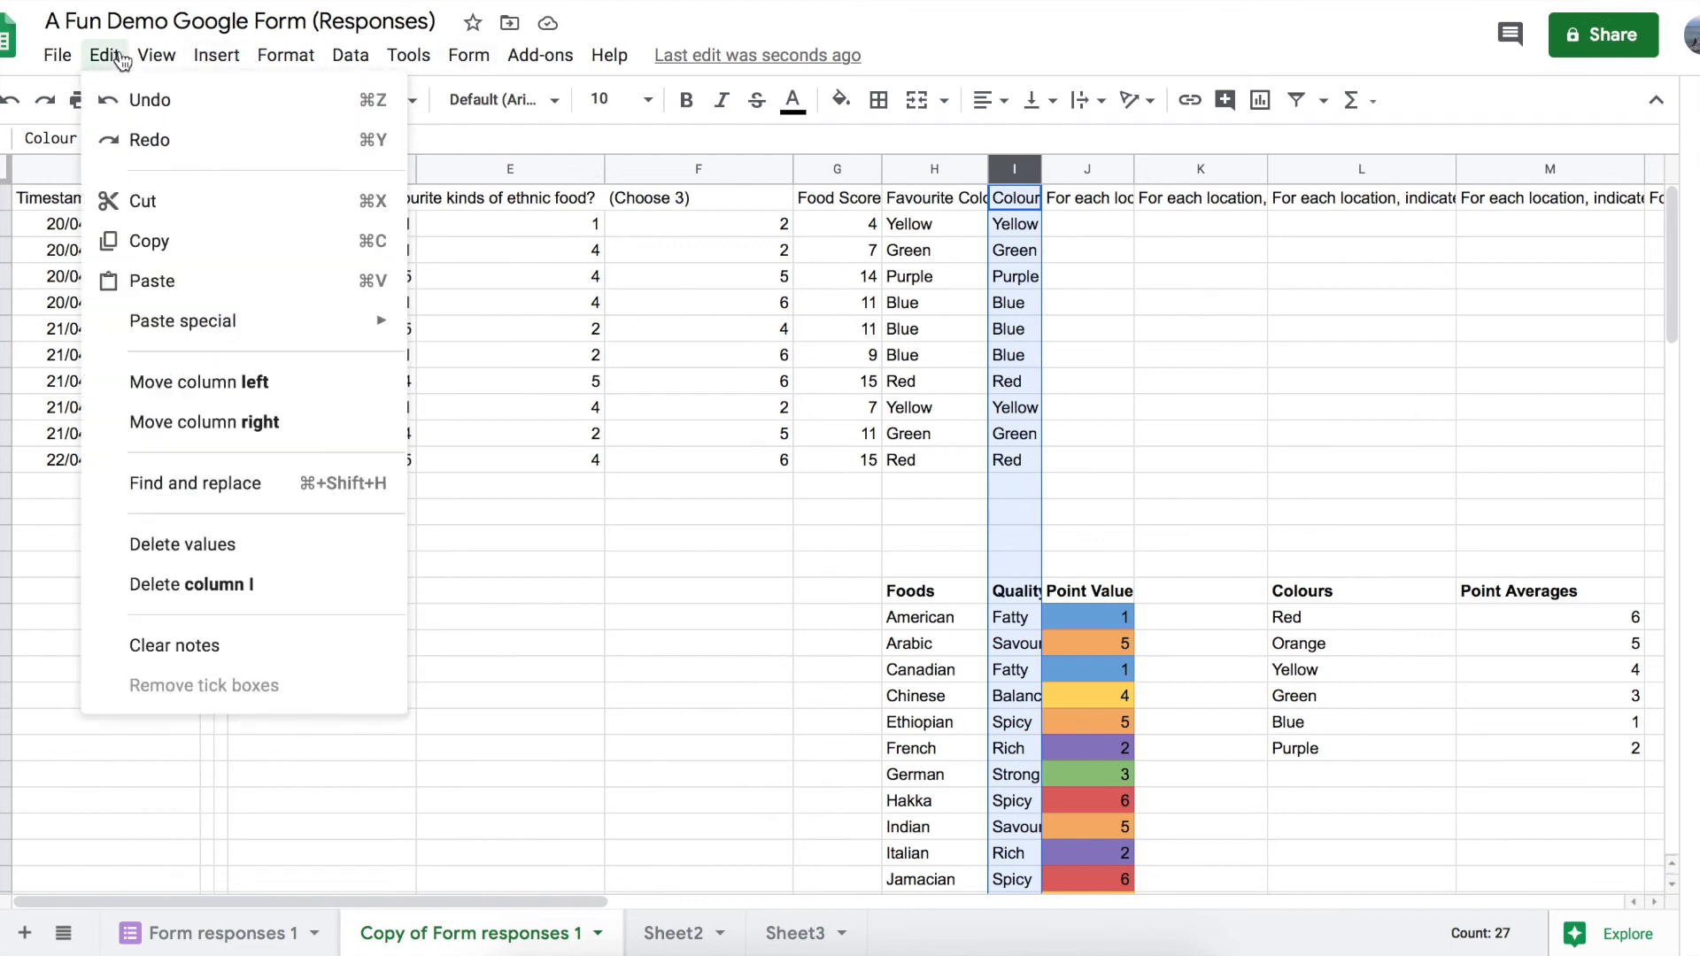
click(185, 501)
drag(1095, 217, 670, 233)
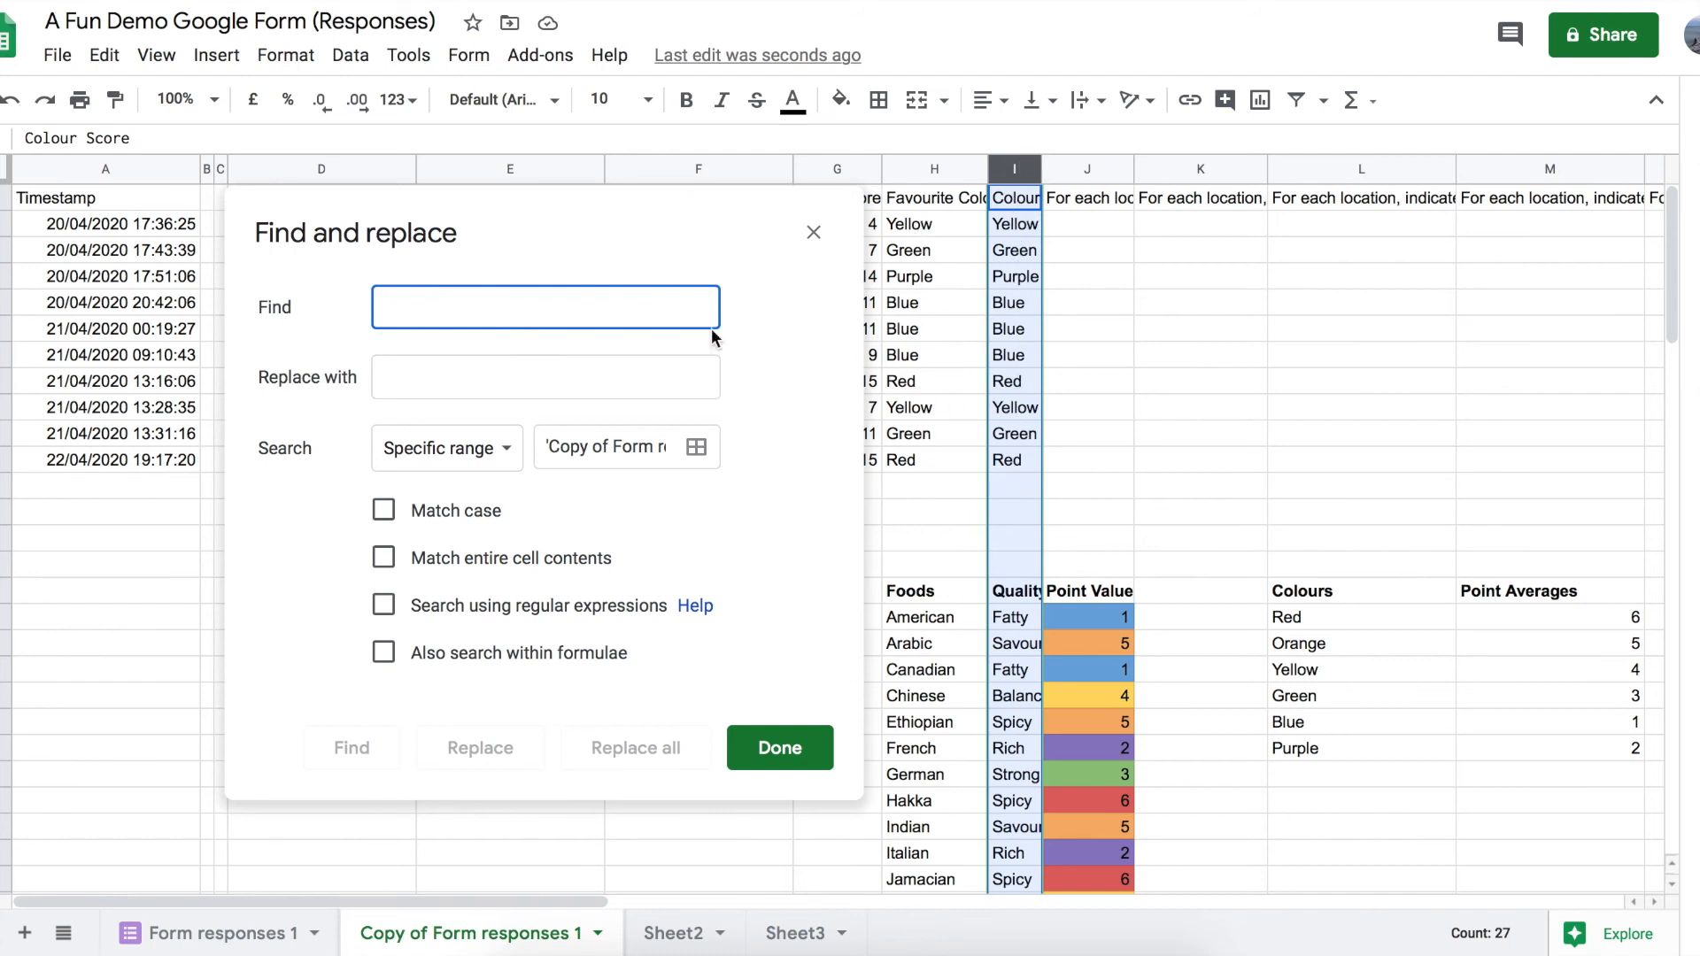
text(Red)
click(524, 372)
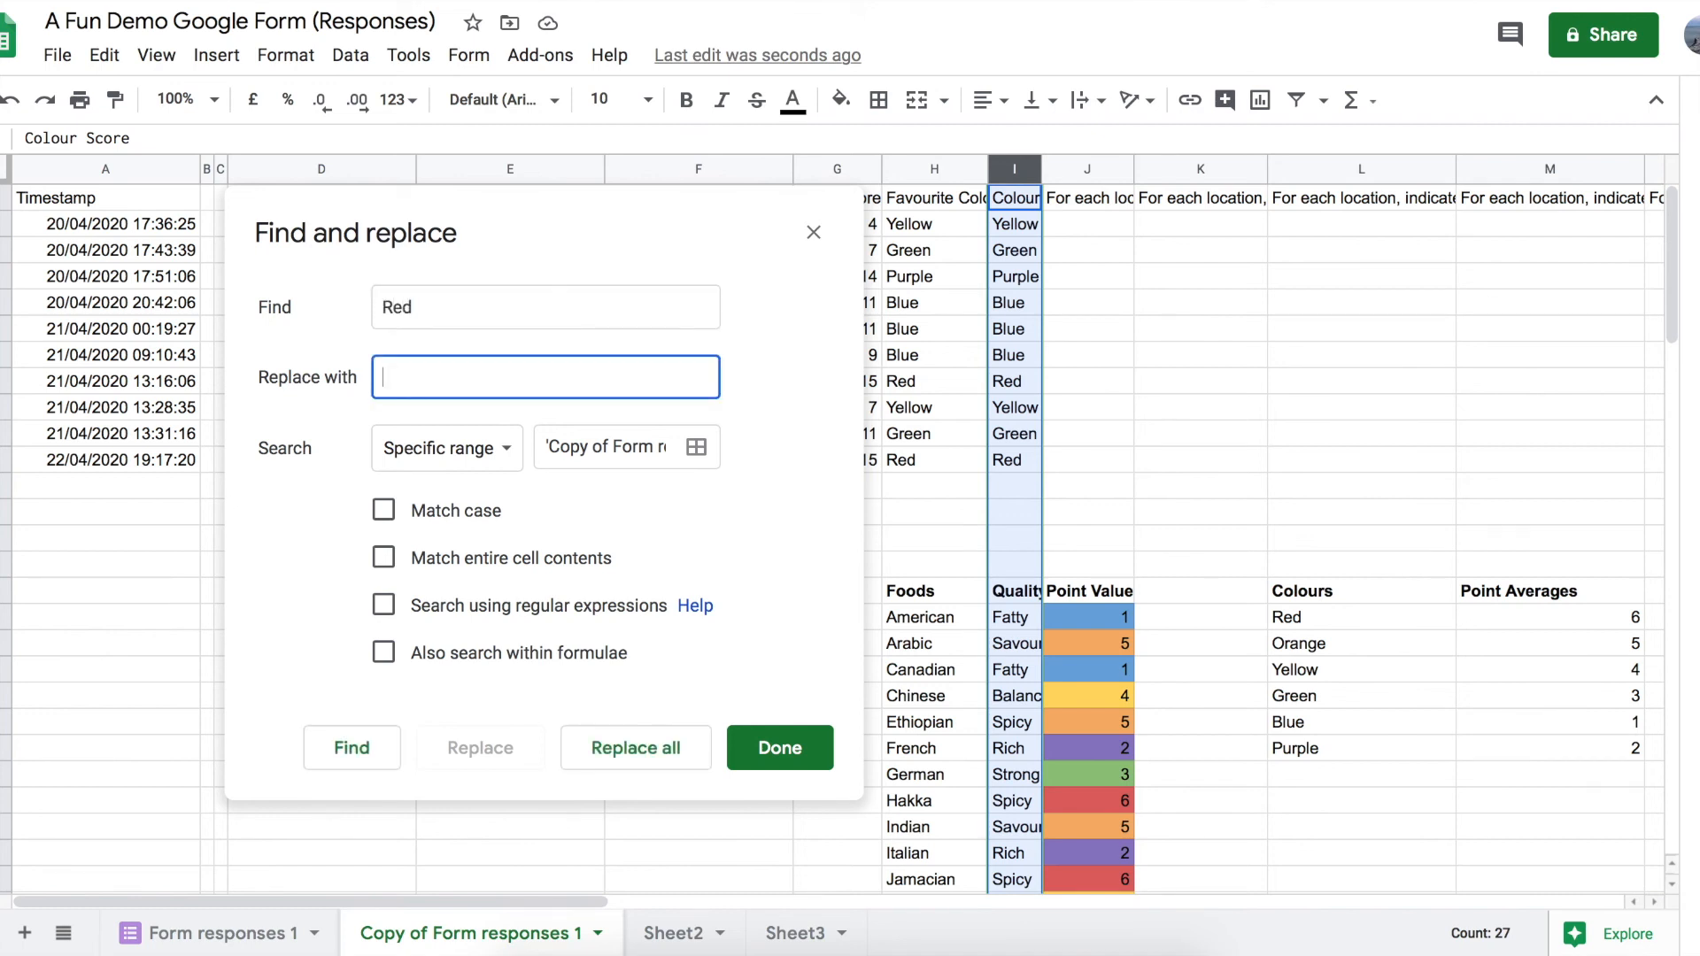
text(6)
Limit the find and replace range to I2:I11 and replace all Red entries with 6
click(700, 449)
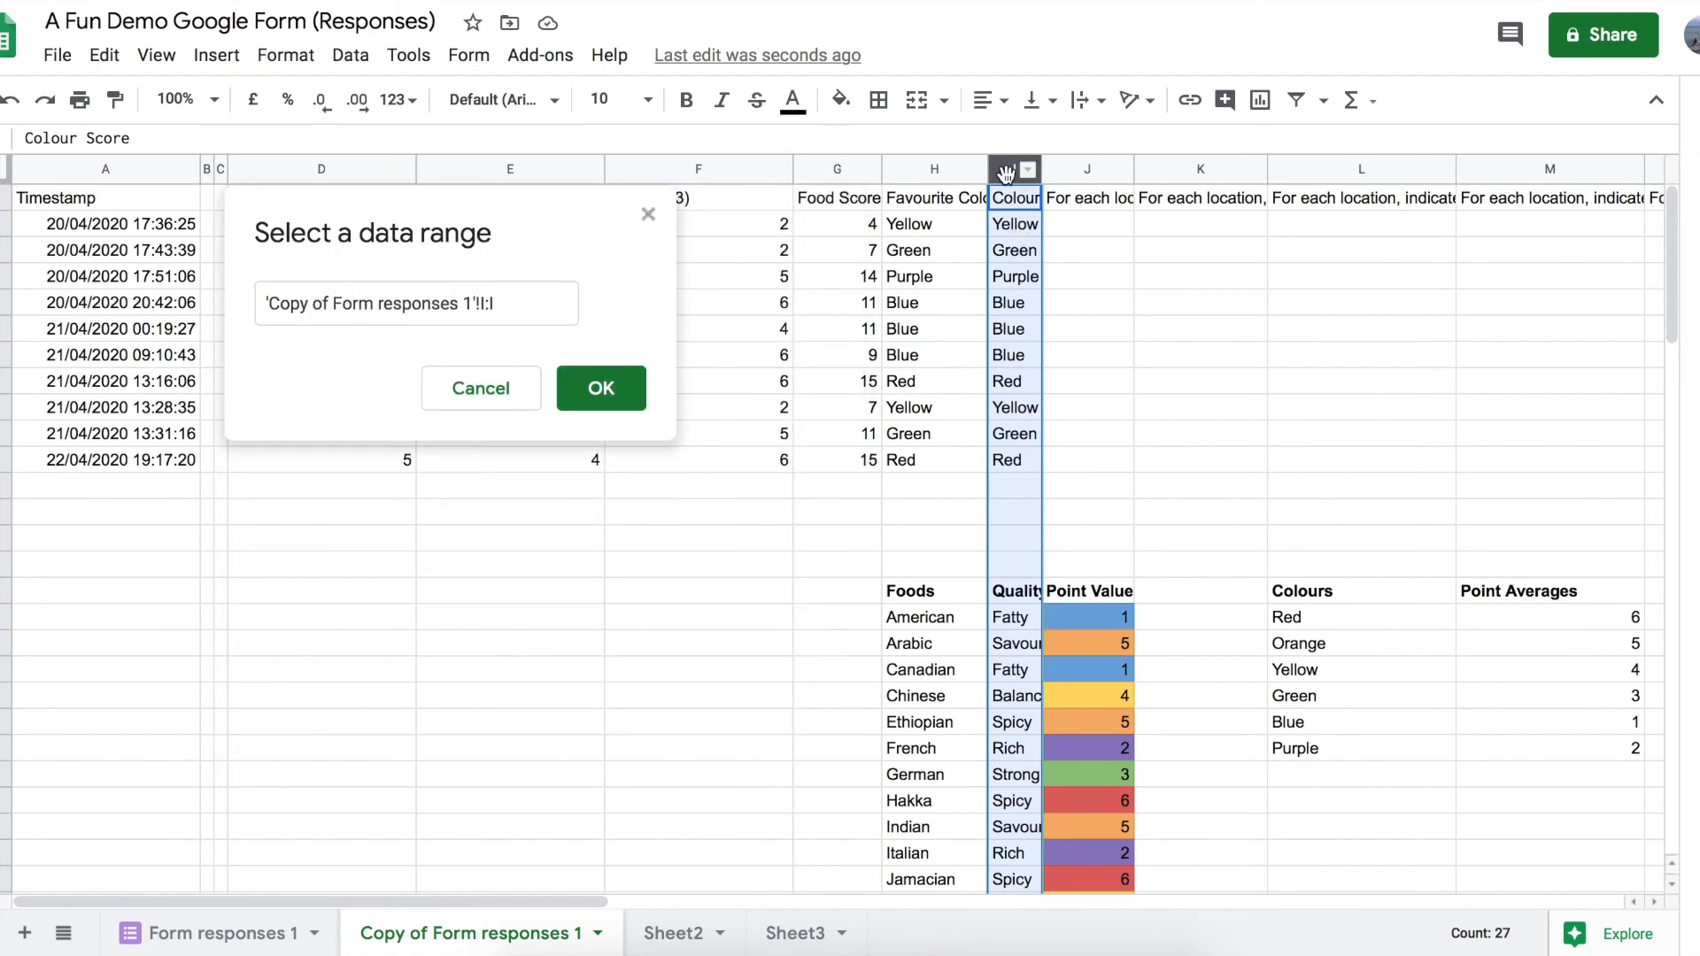
click(1017, 229)
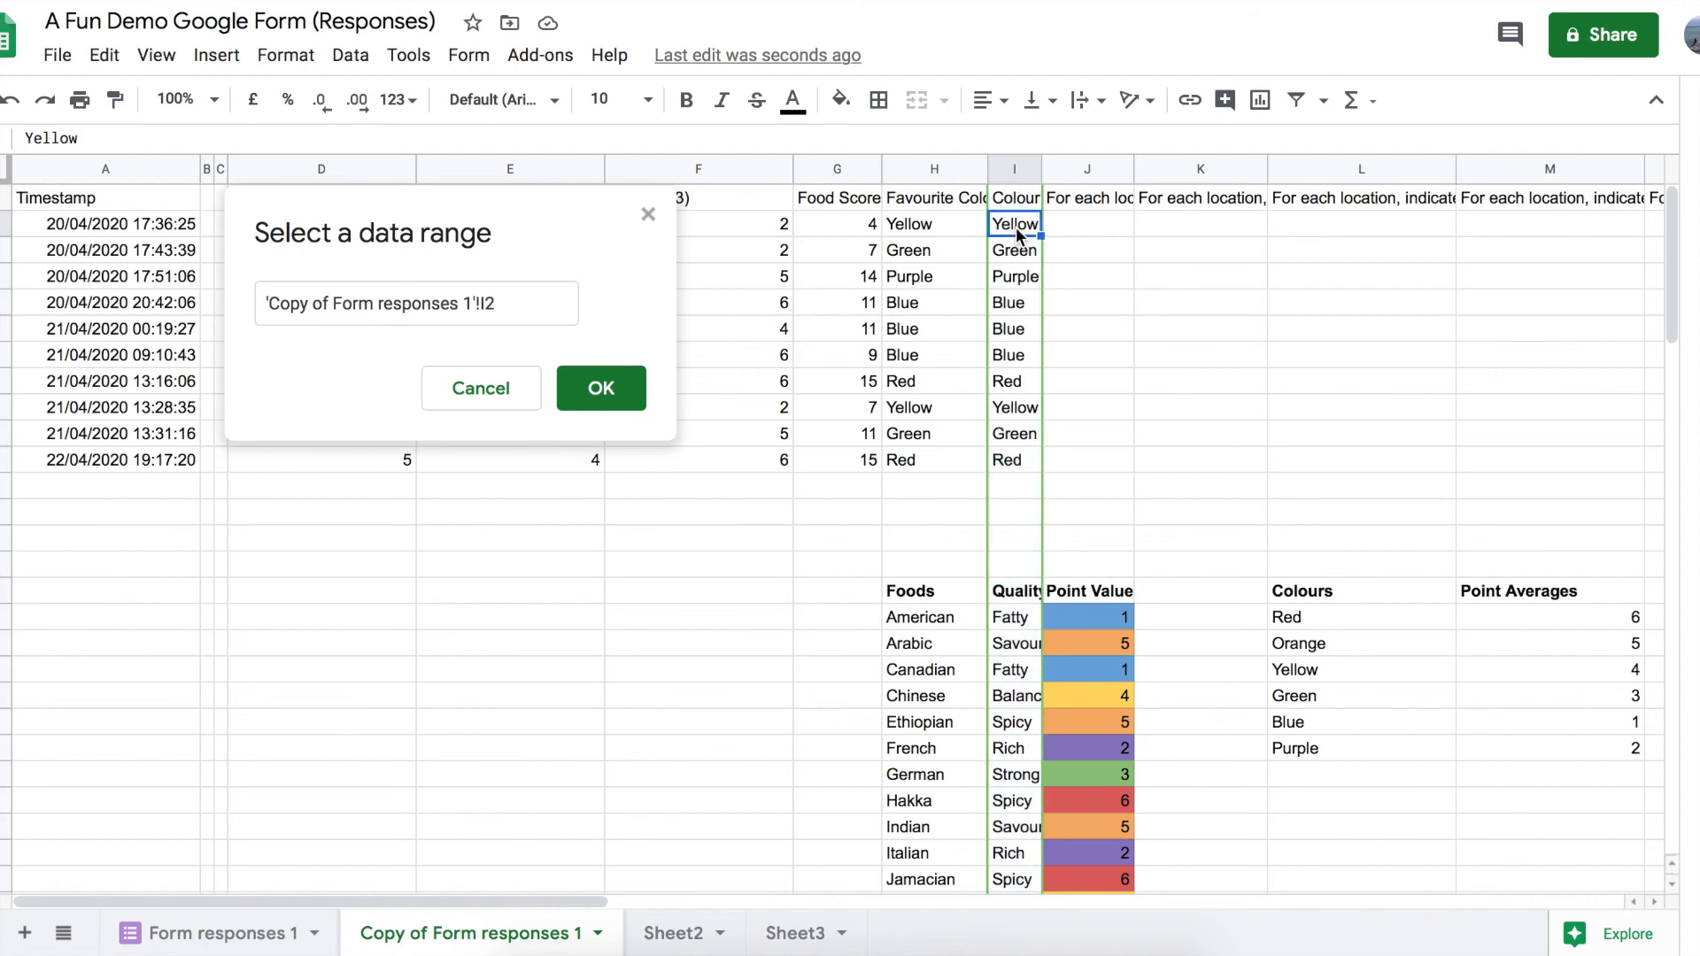
shift+click(1009, 460)
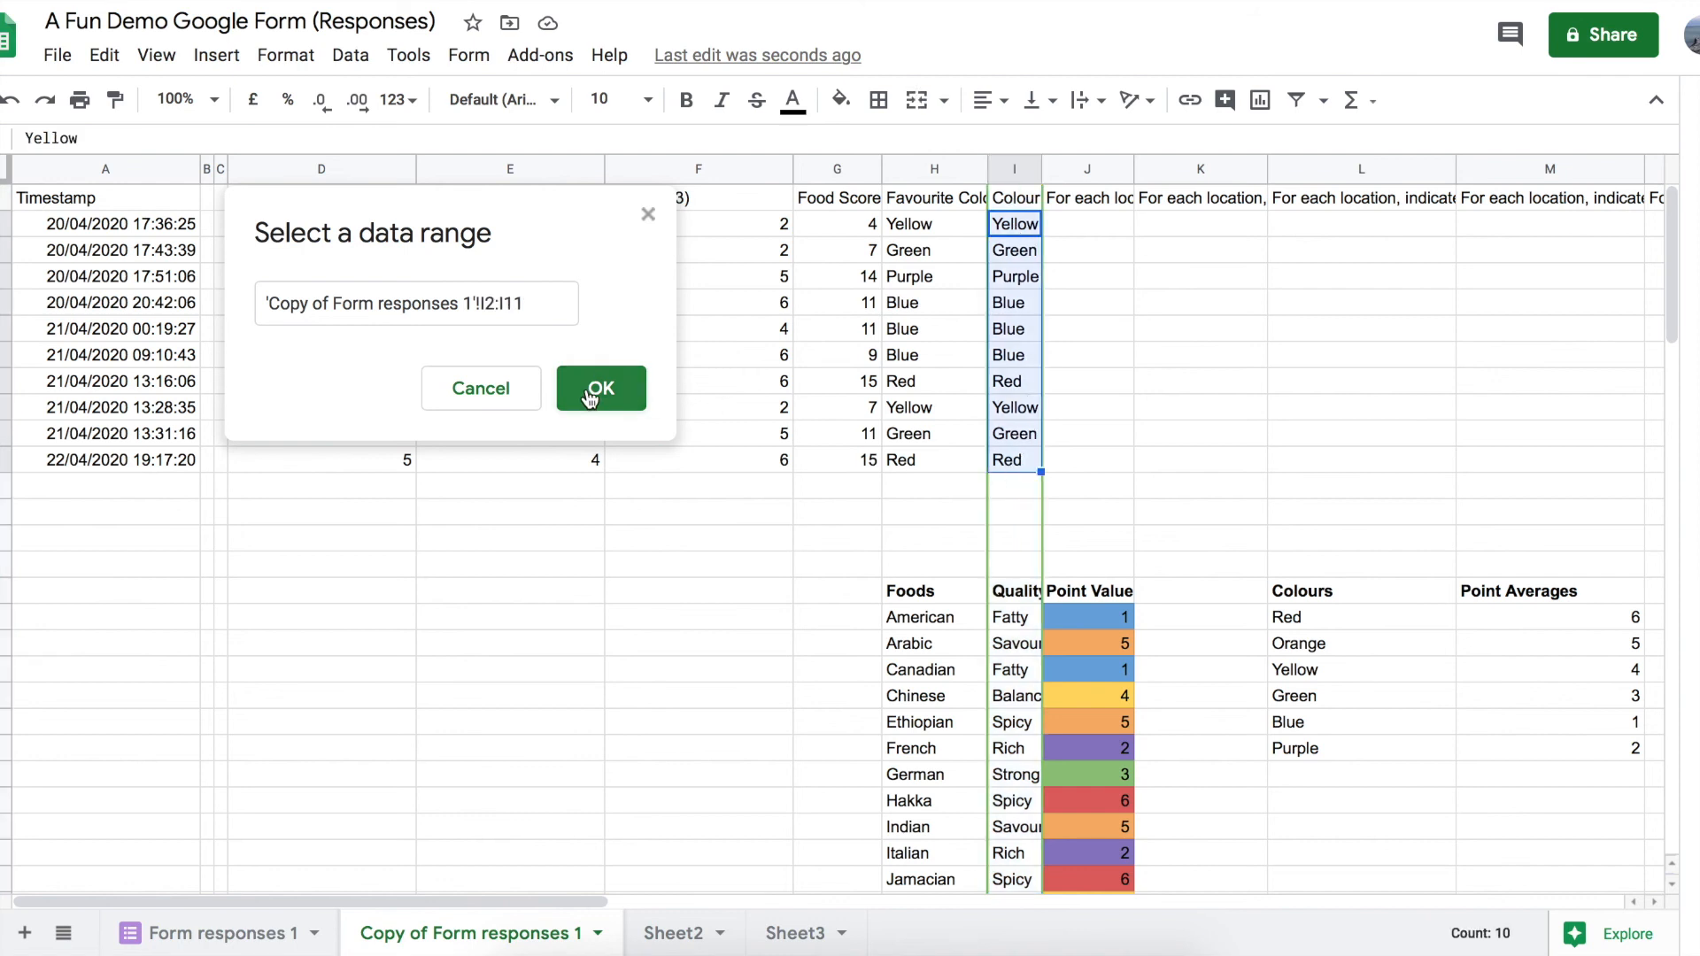
click(598, 388)
drag(751, 221, 361, 209)
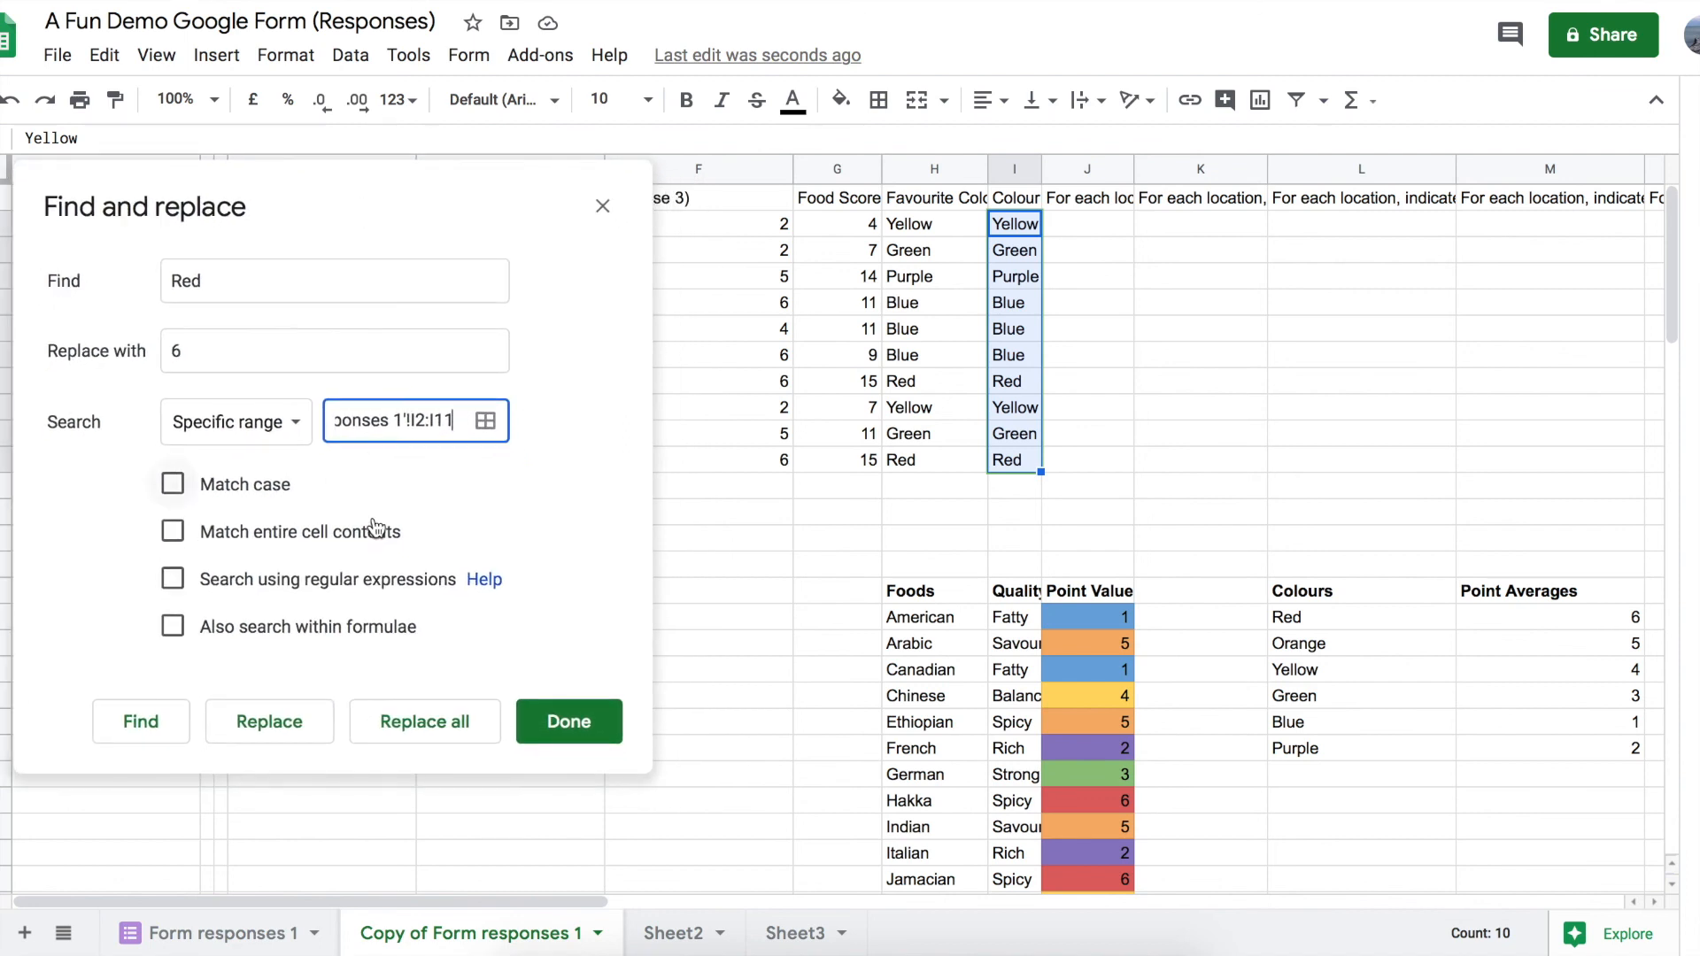
click(379, 722)
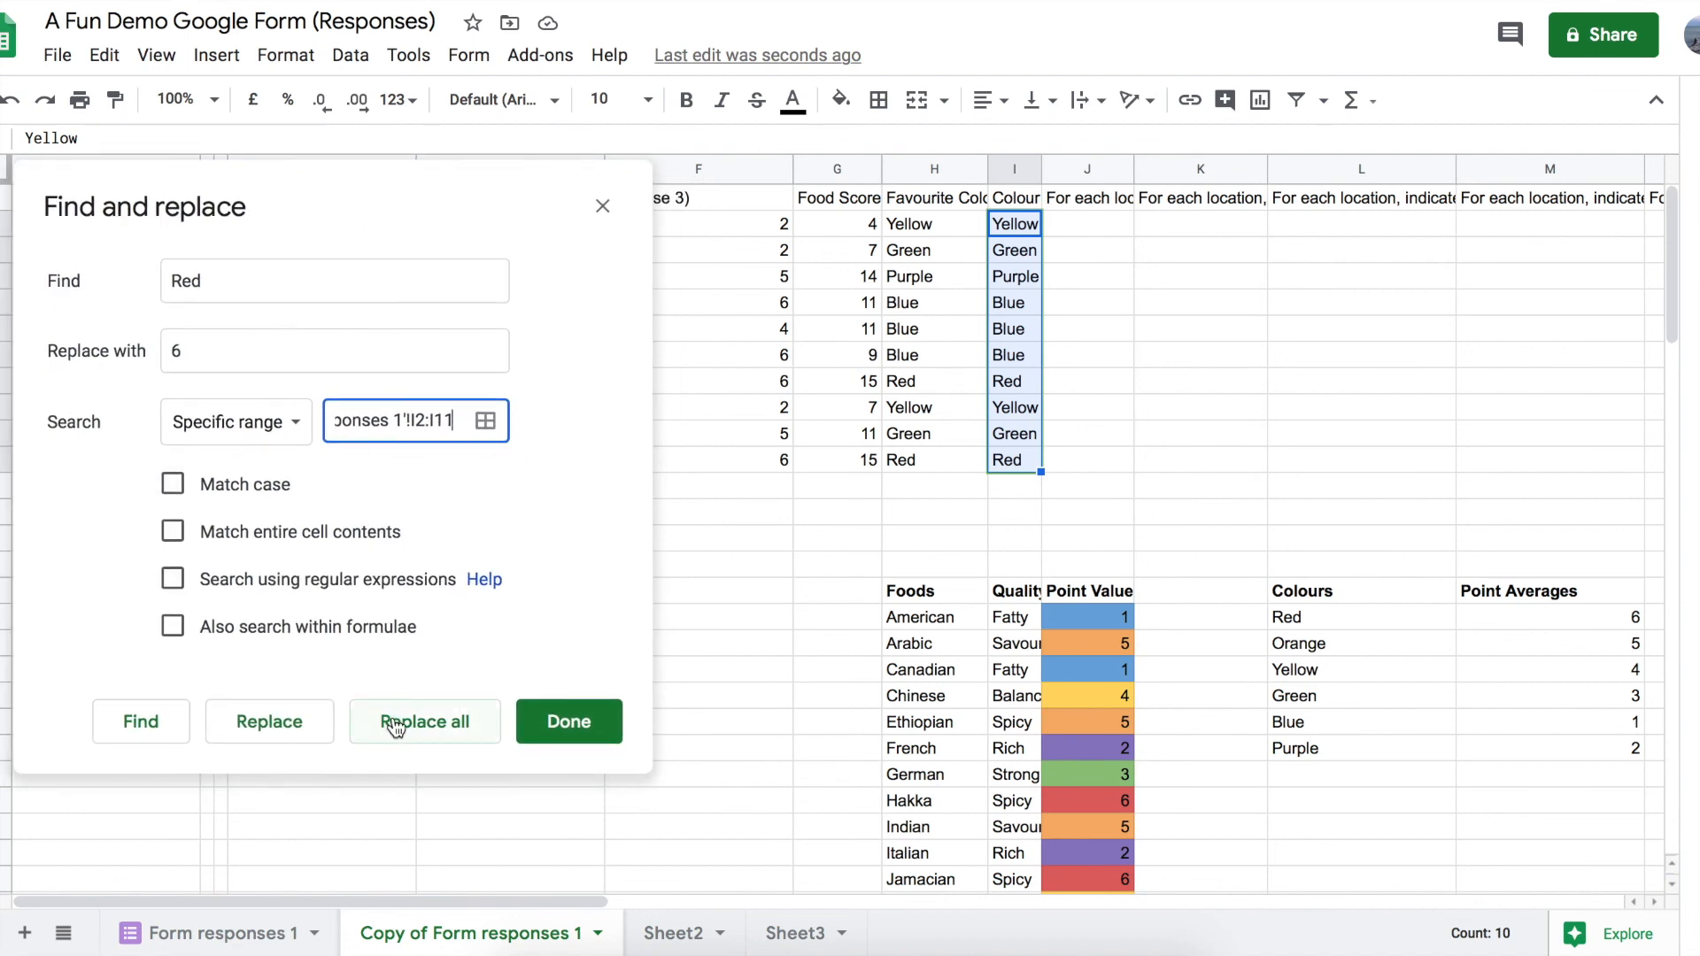
Replace all Orange entries in I2:I11 with 5 and all Yellow entries with 4
double_click(312, 273)
text(Orange)
key(Tab)
text(5)
click(354, 296)
double_click(354, 296)
text(Yellow)
key(Tab)
text(4)
click(407, 722)
Replace all Green entries in I2:I11 with 3 and all Blue entries with 1
double_click(335, 275)
text(Green)
key(Tab)
text(Blue)
key(Tab)
text(1)
click(452, 726)
Replace all Purple entries in I2:I11 with 2 and close the find and replace dialog
double_click(341, 280)
text(Purple)
key(Tab)
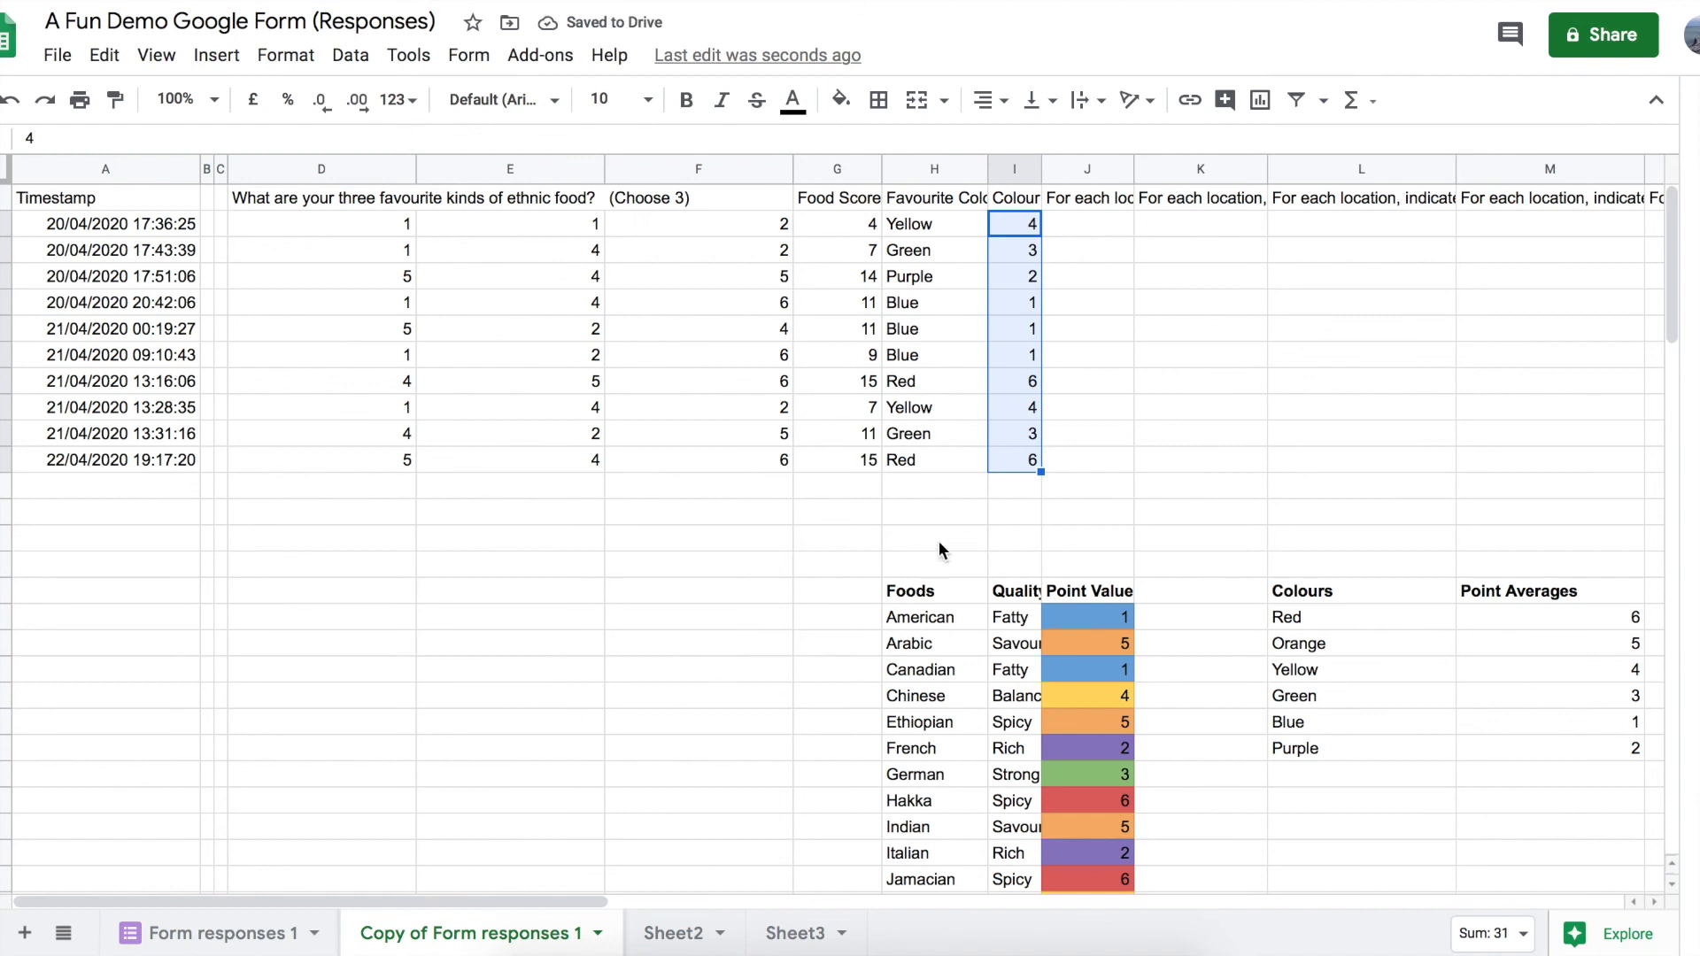
click(935, 487)
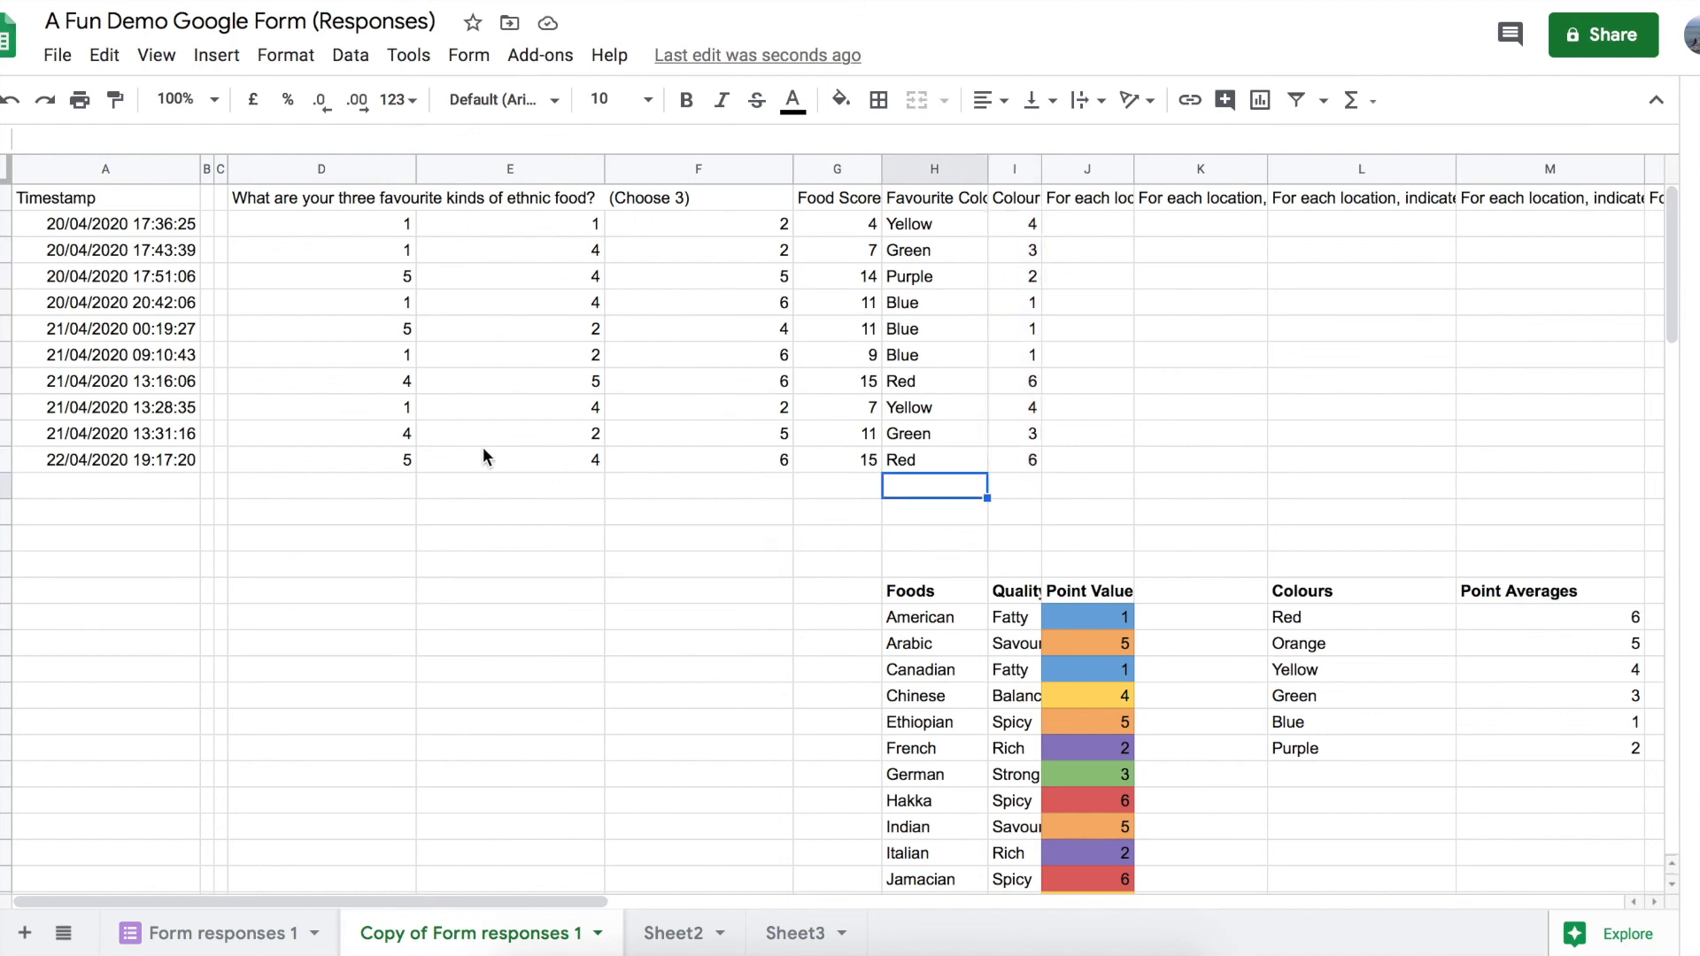
Make the whole Food Score column G bold
click(847, 223)
key(Up)
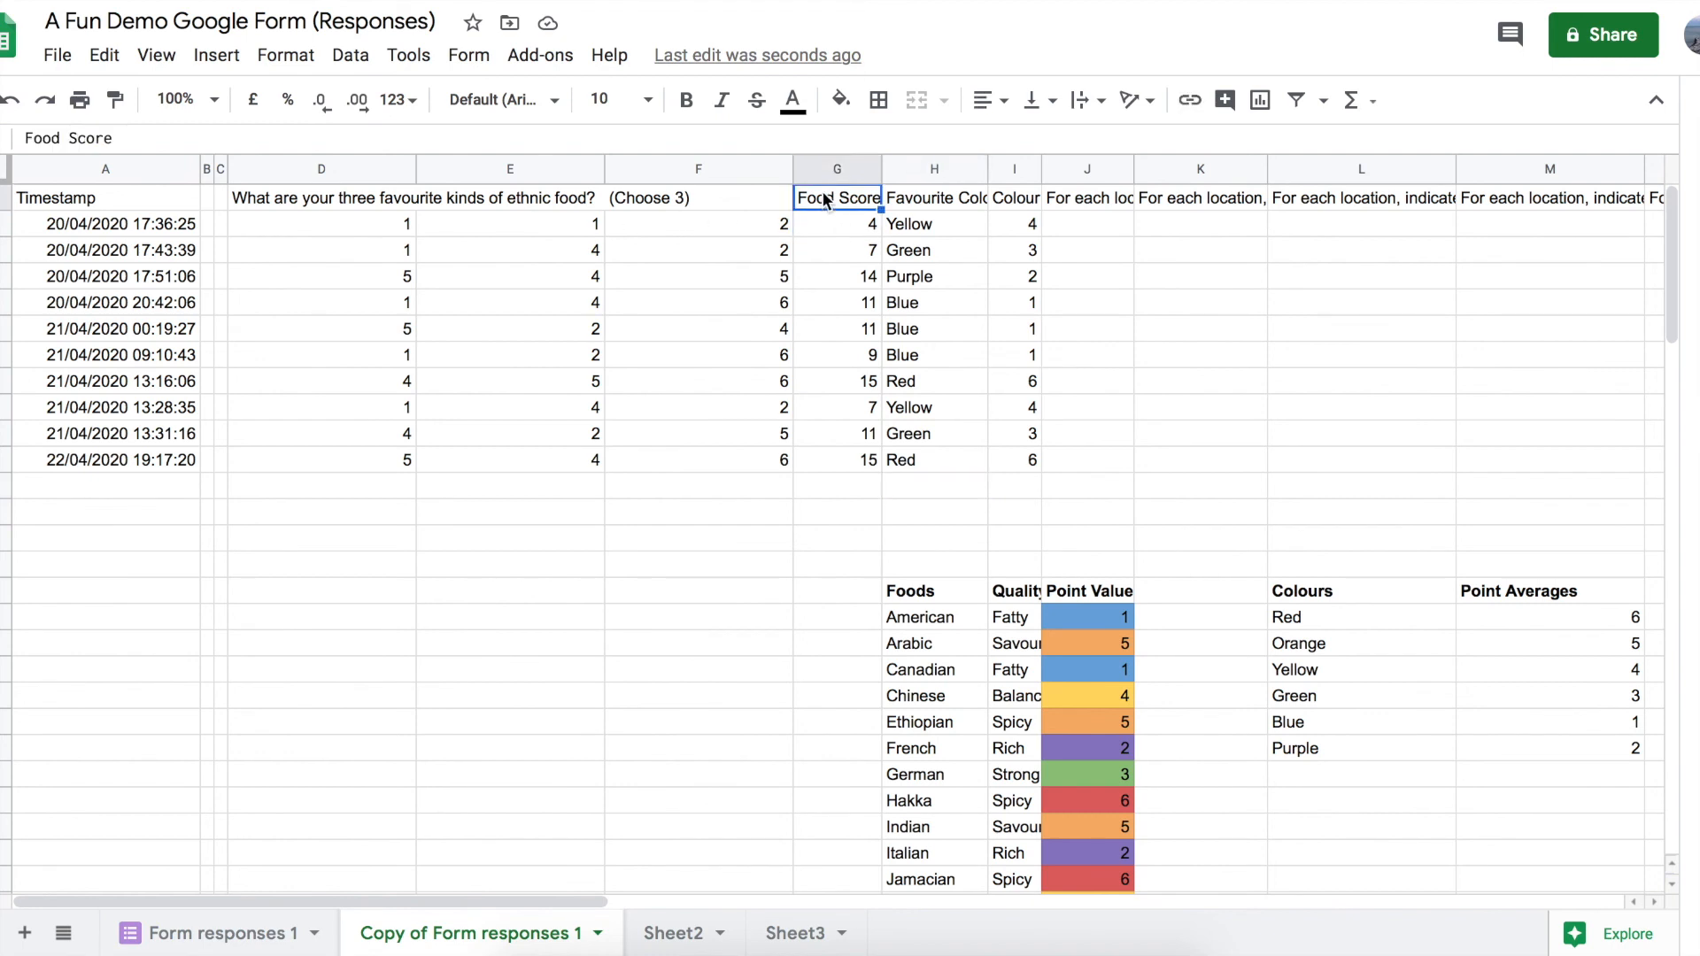
click(811, 169)
key(ctrl+b)
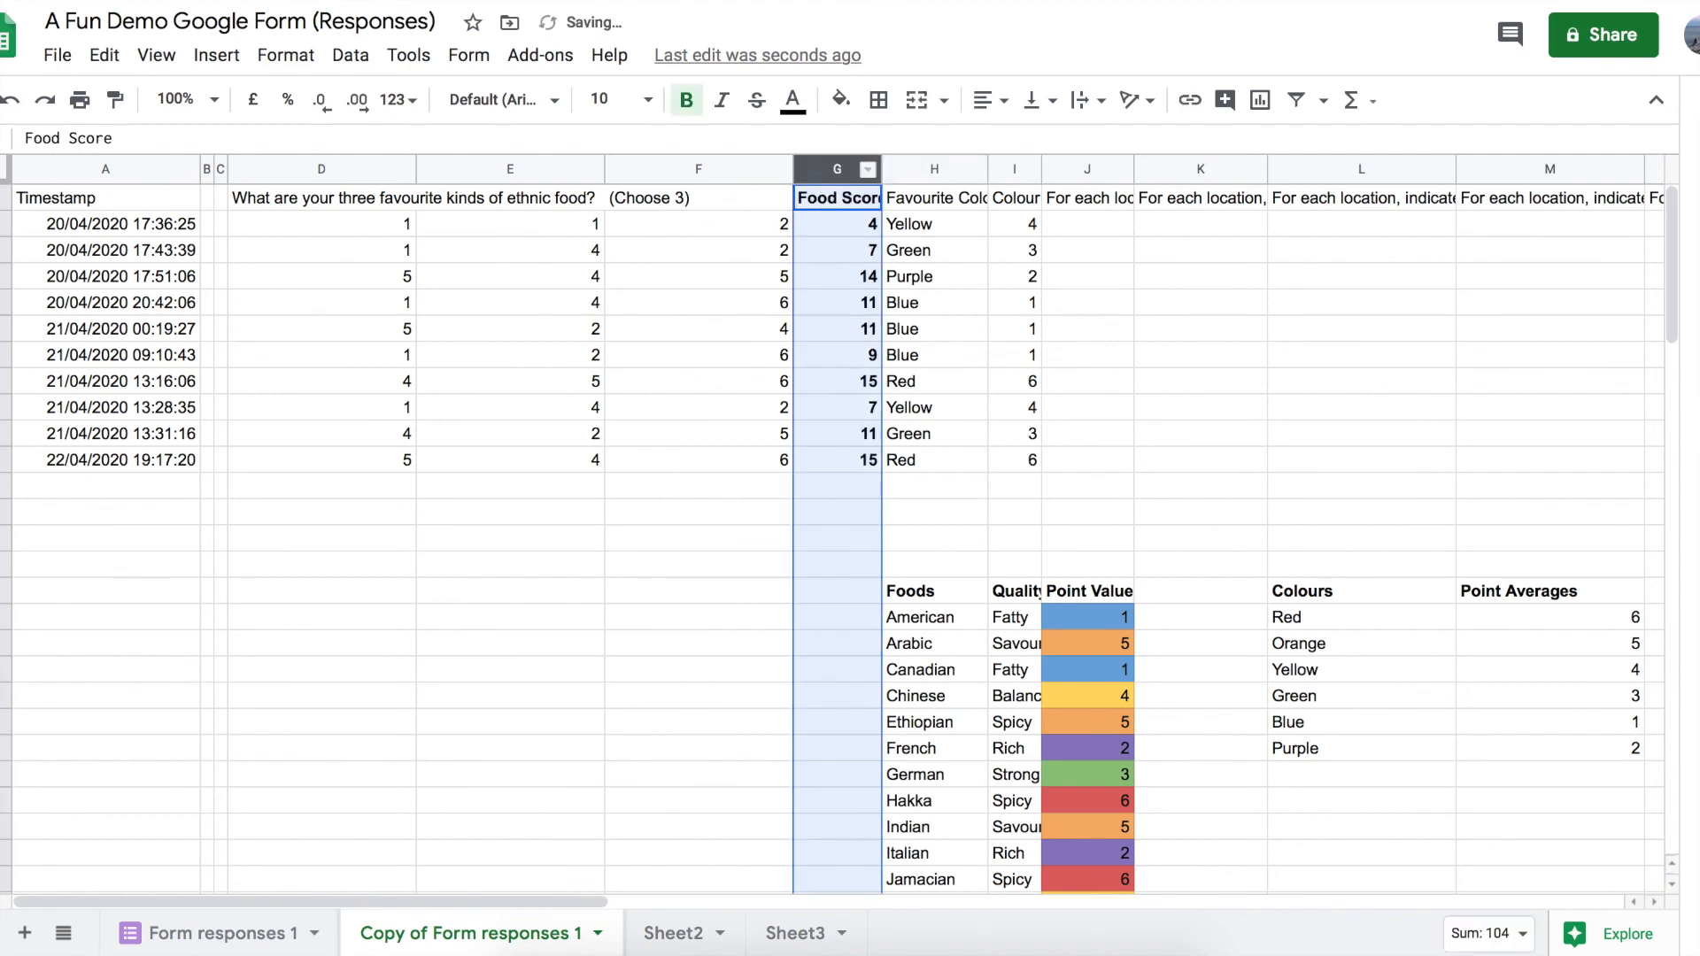
Narrow the food answer columns D, E and F so they just fit their point values
drag(605, 167, 484, 166)
drag(672, 165, 529, 162)
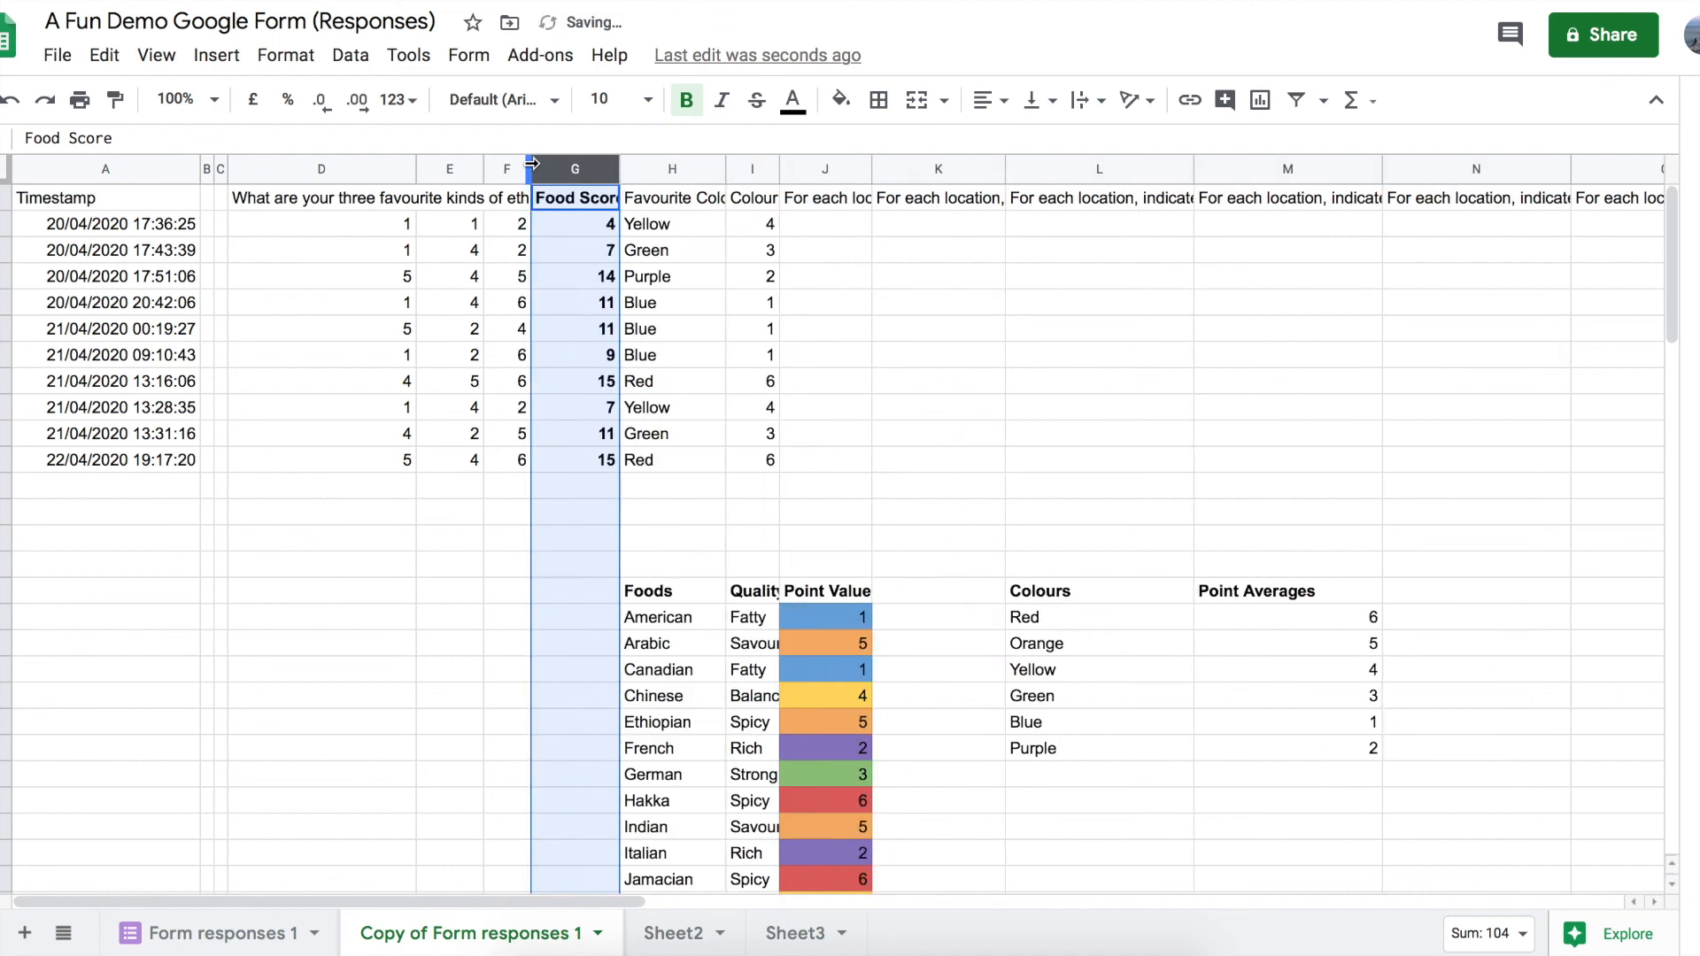
click(664, 231)
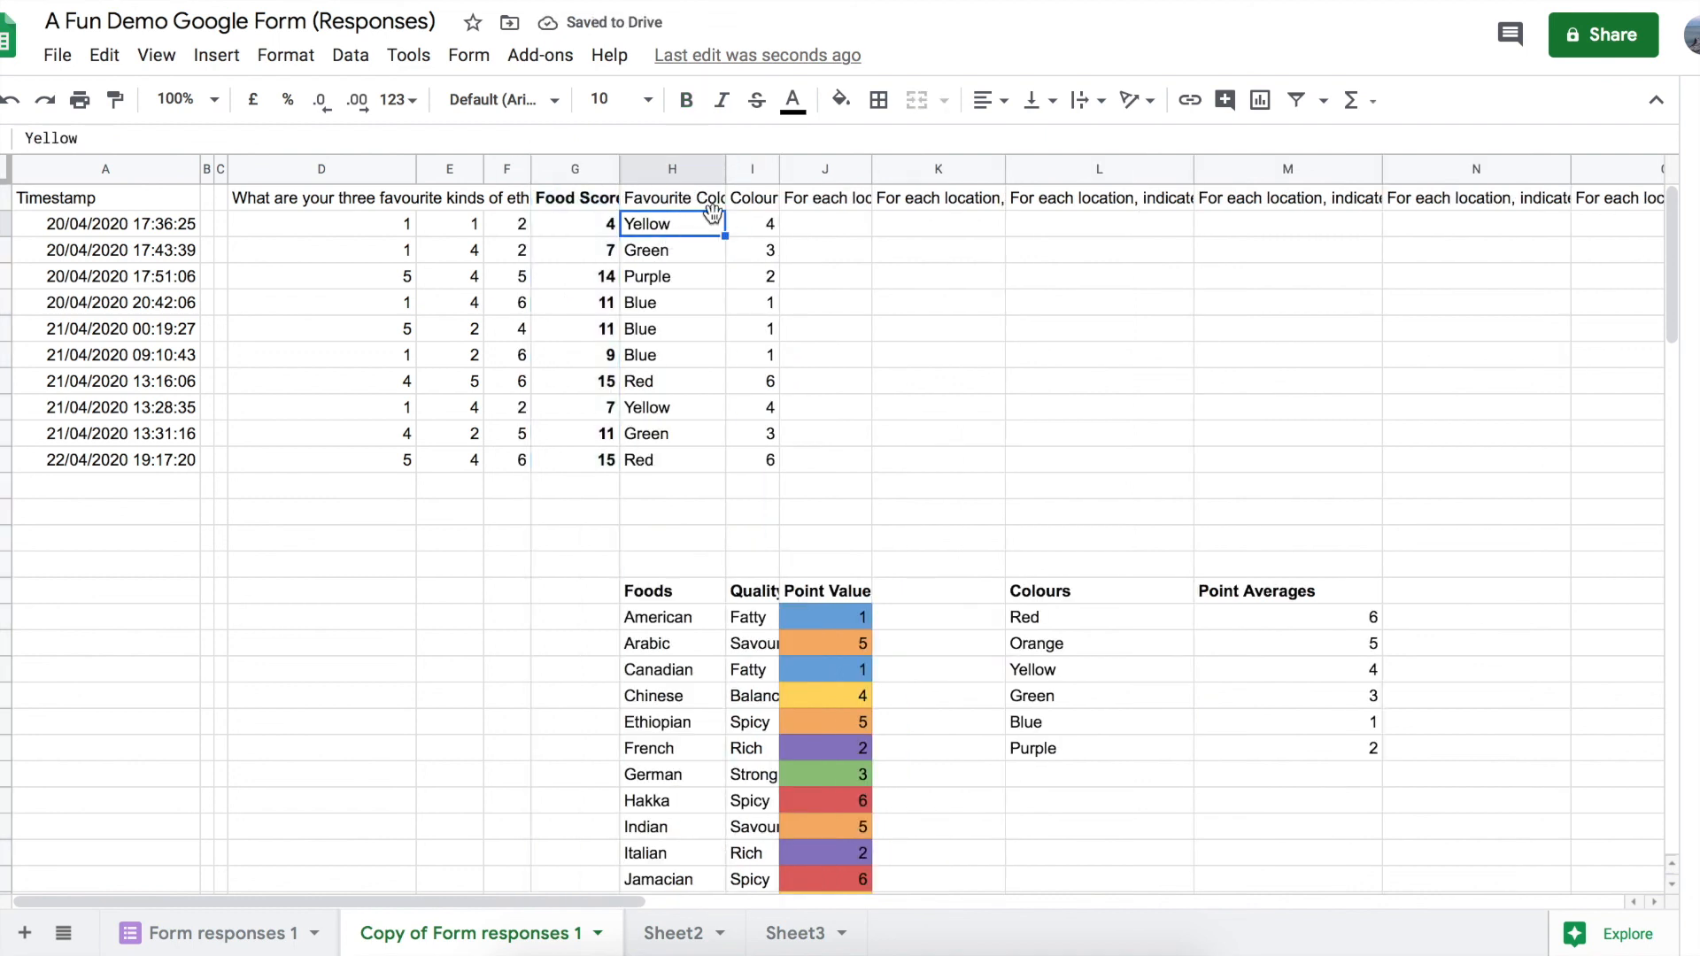
click(645, 173)
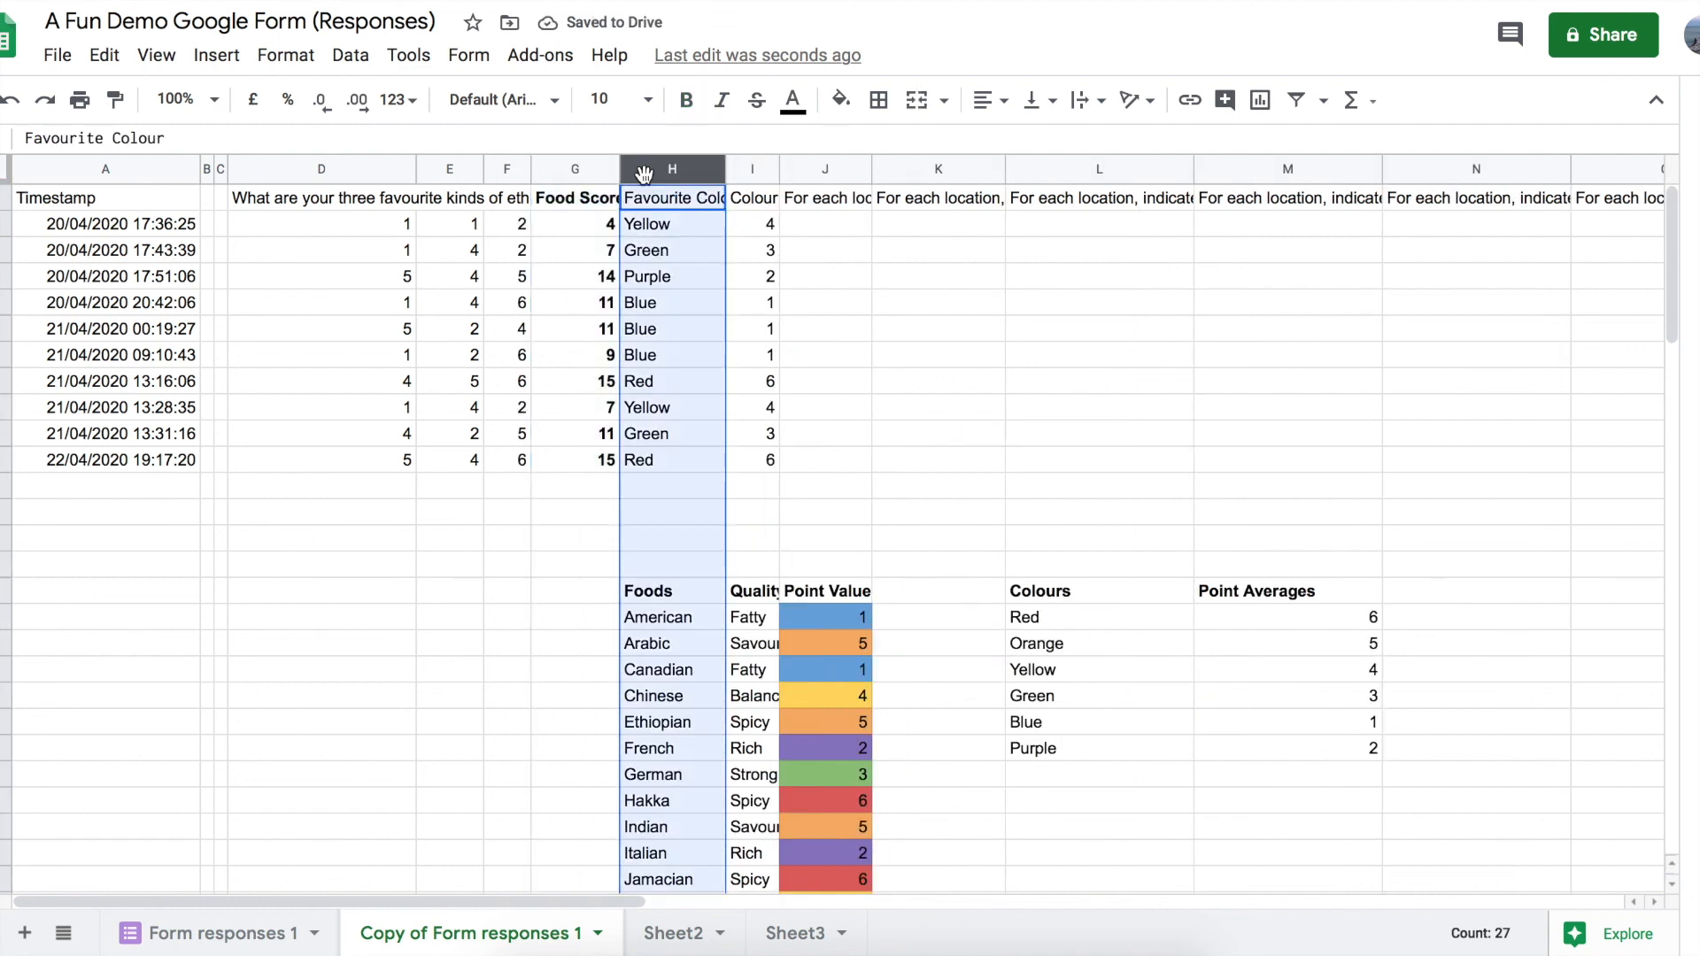
drag(414, 165, 303, 162)
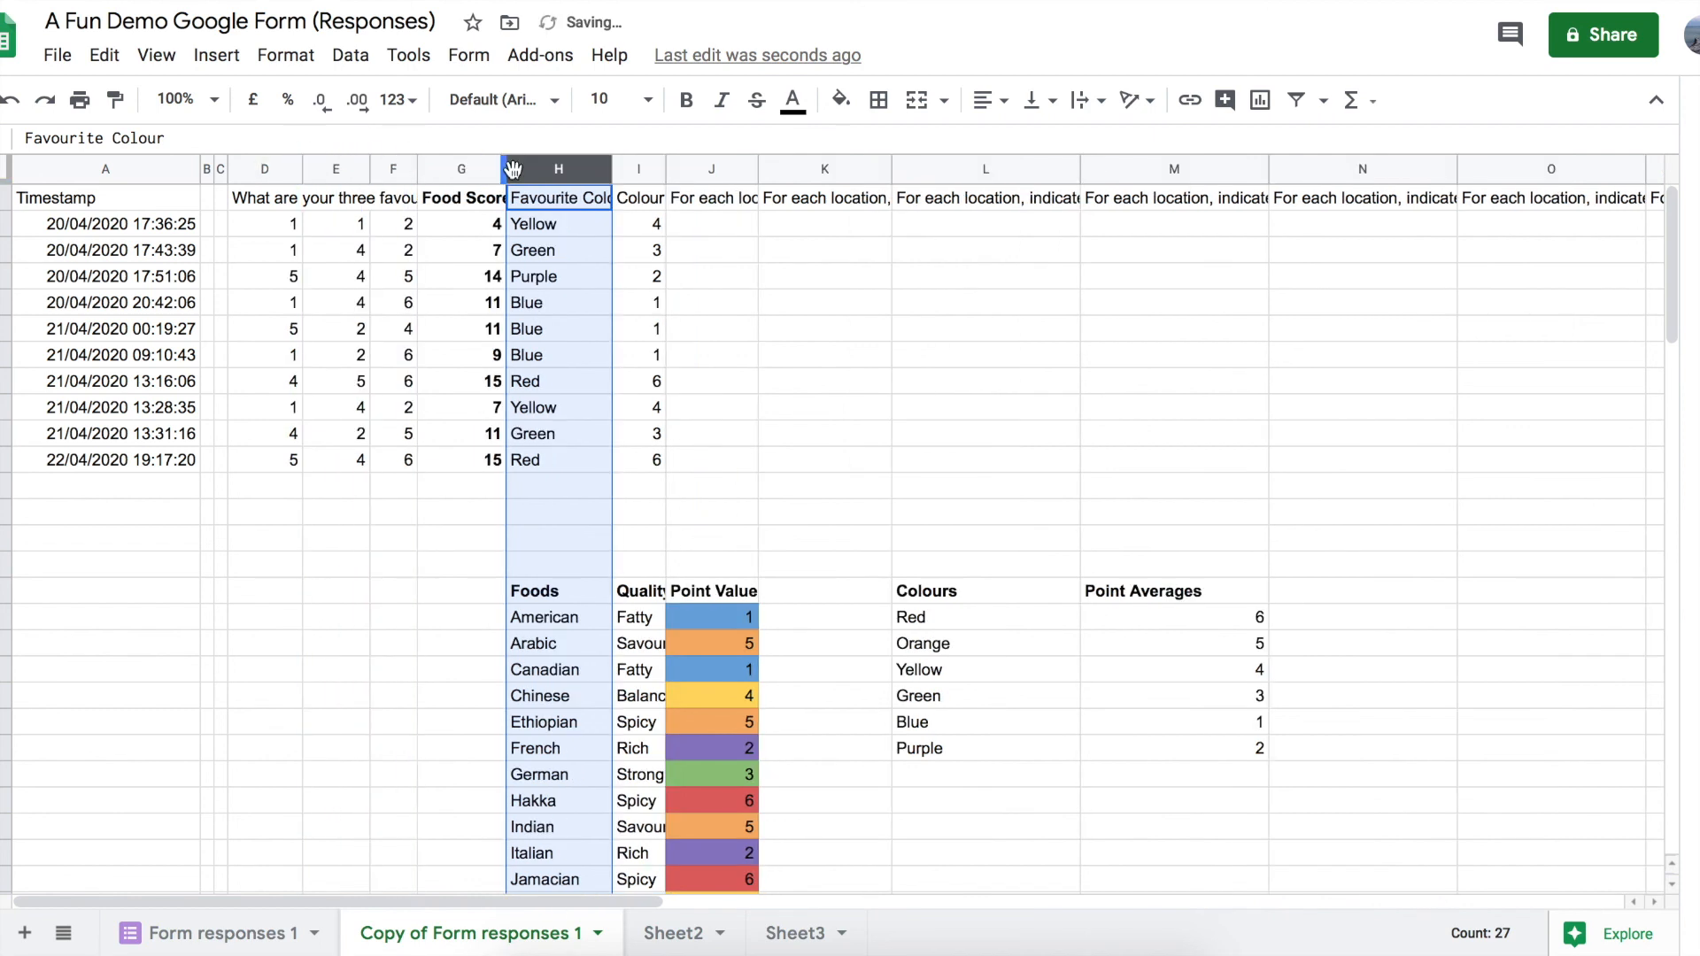
Make the whole Colour Score column I bold
click(624, 168)
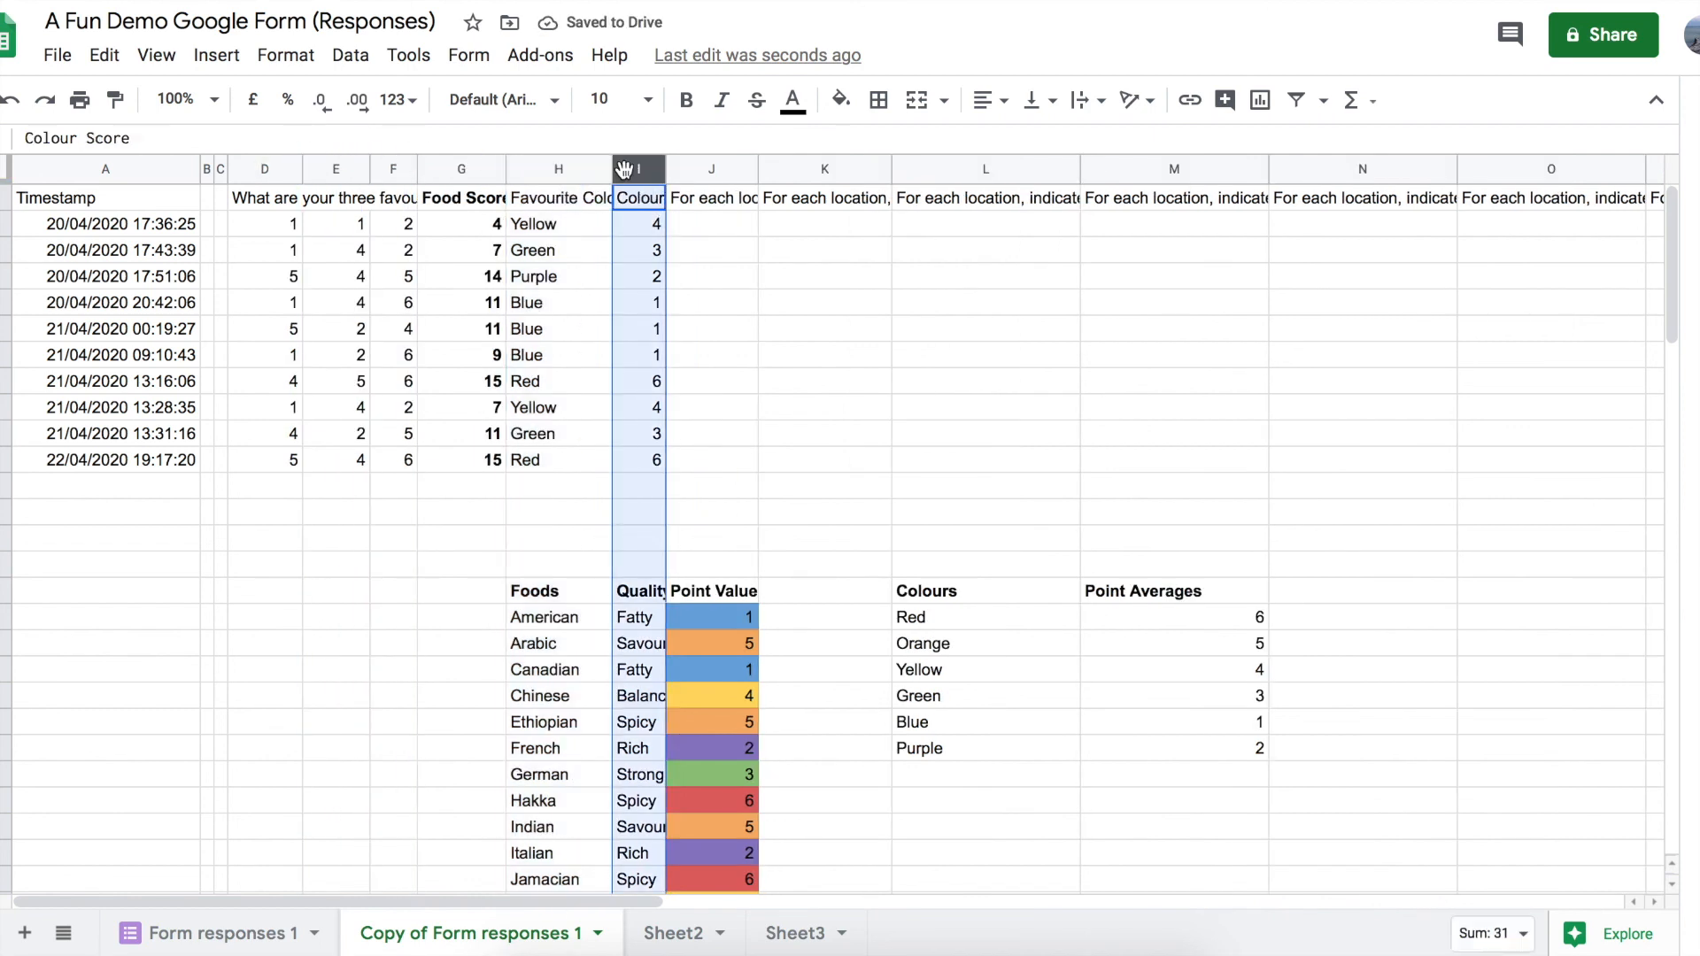
click(690, 103)
click(740, 493)
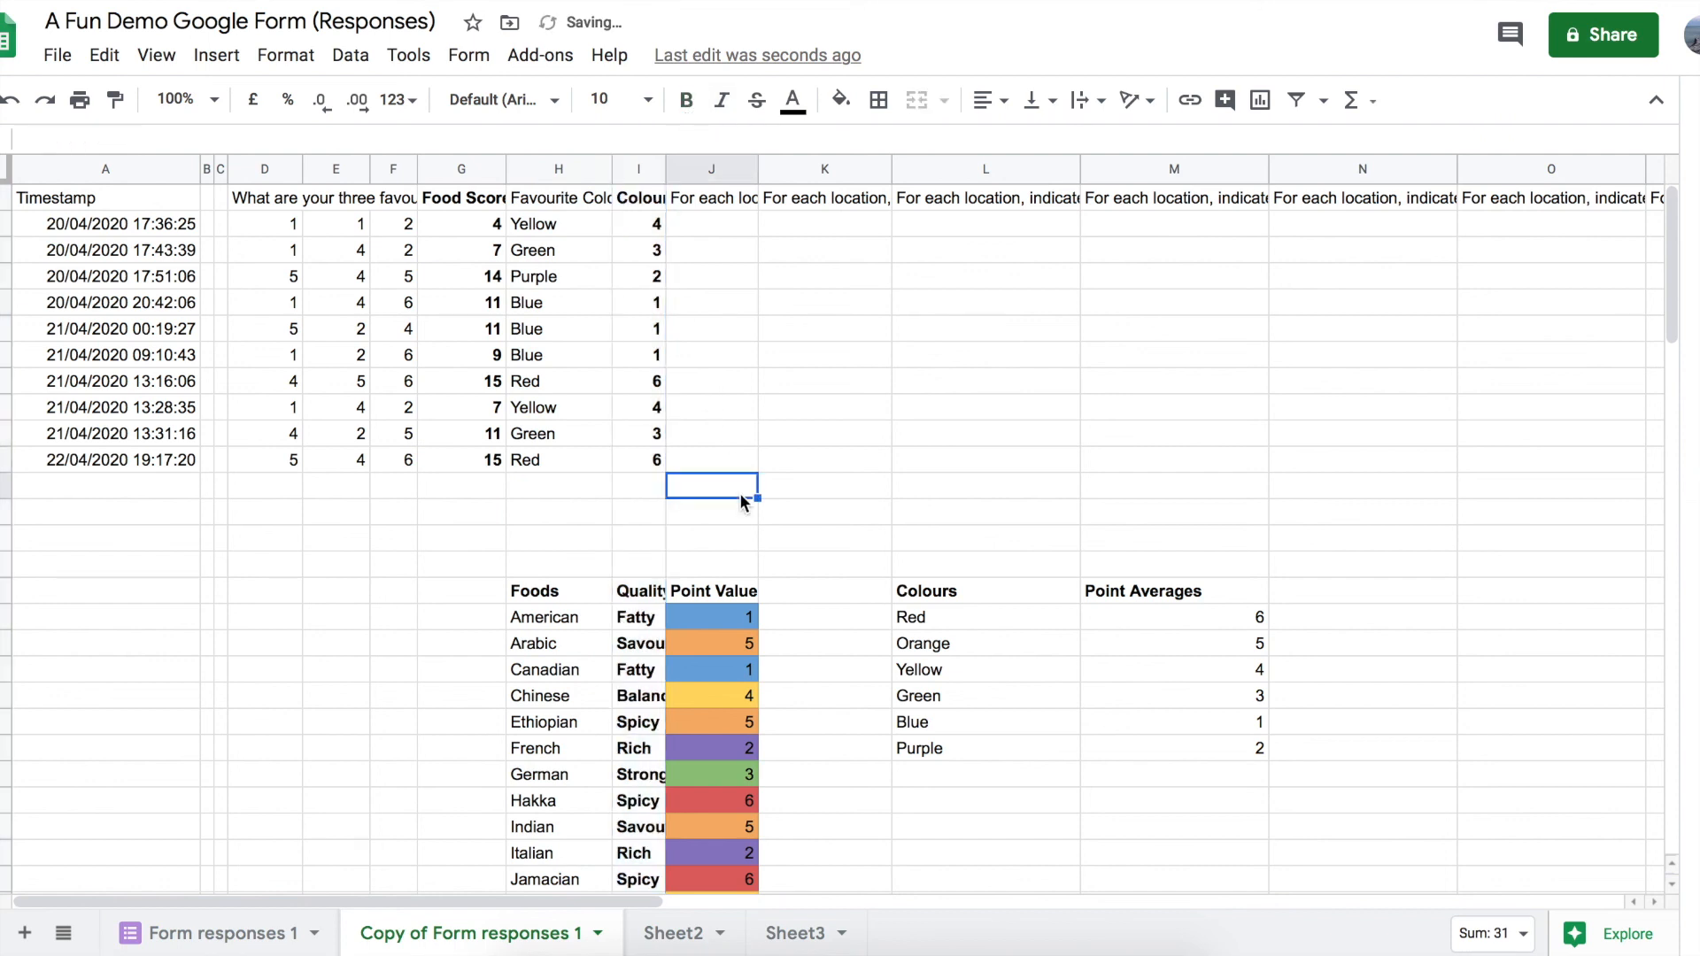
Delete the contents of the Foods and Colours reference tables in H16:M31, and check their copy on Sheet2
click(525, 594)
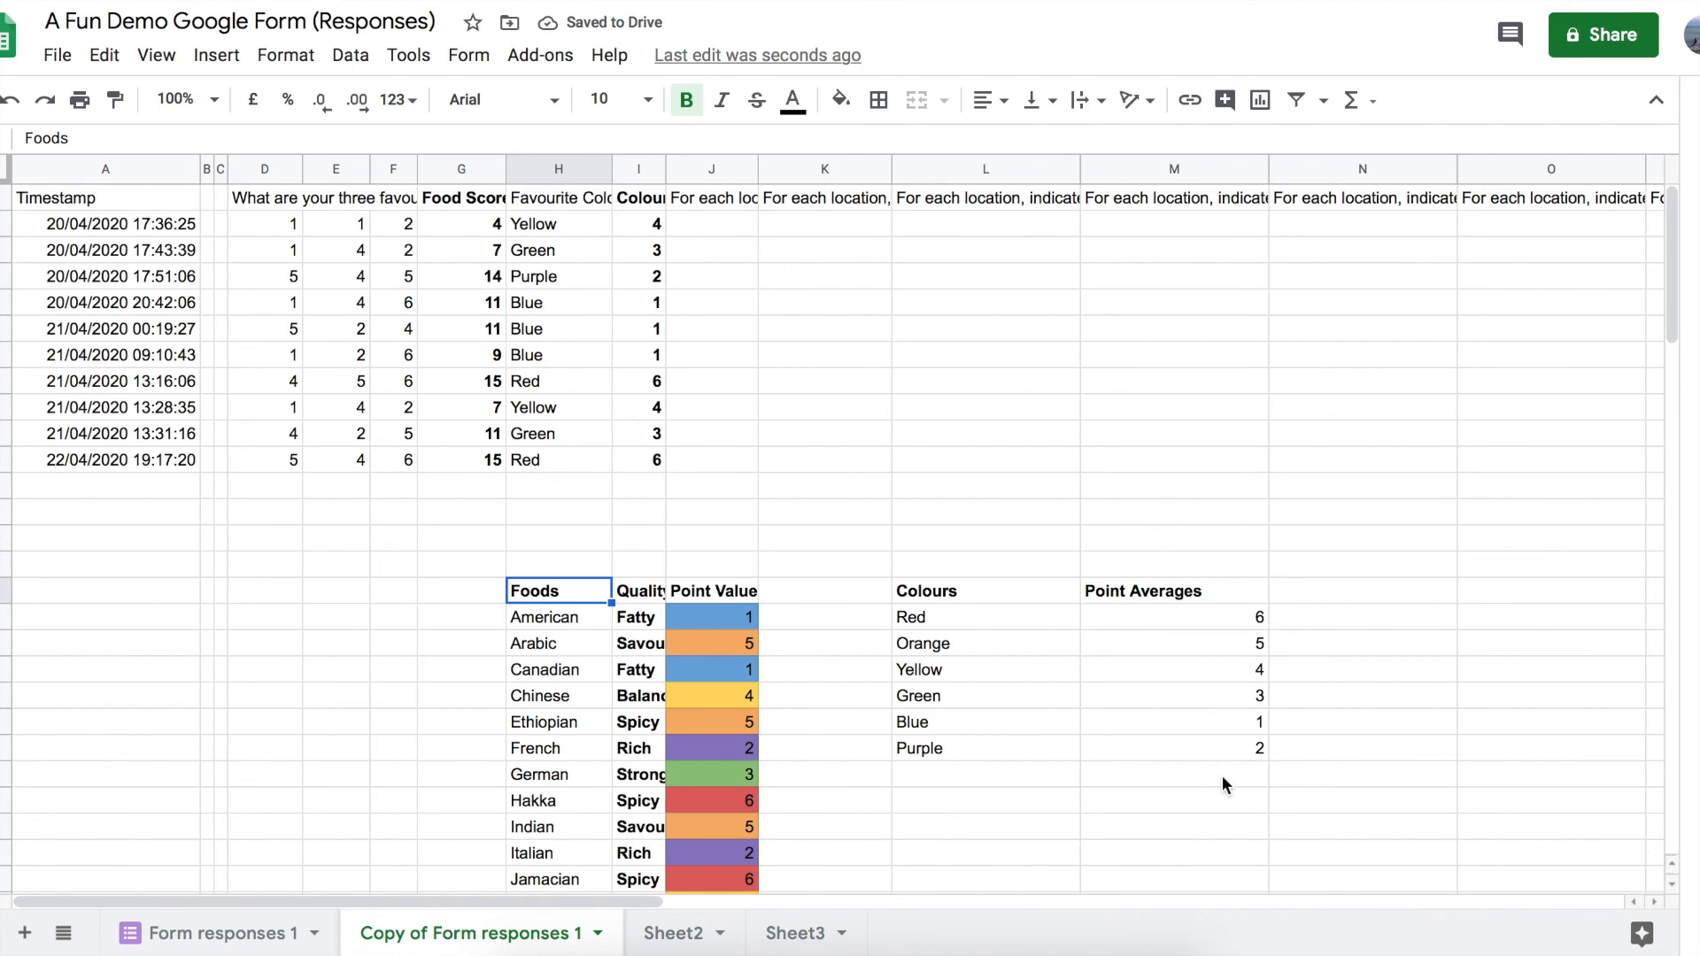
scroll(1222, 775, down, 3)
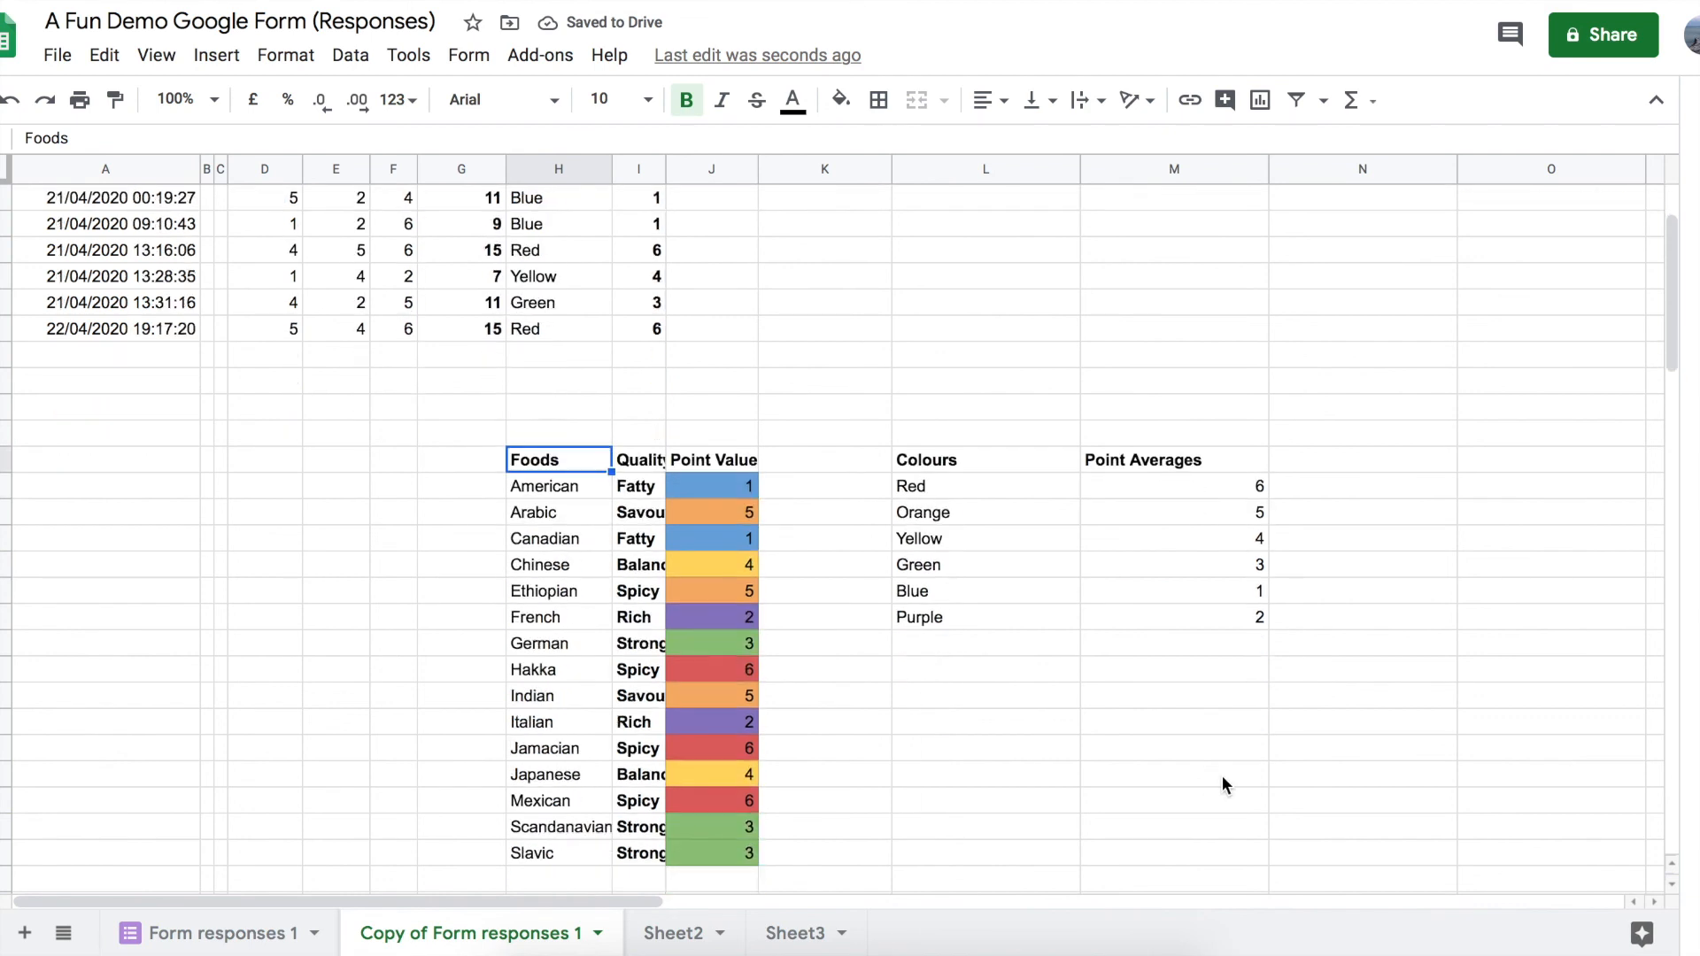
shift+click(1244, 851)
key(Delete)
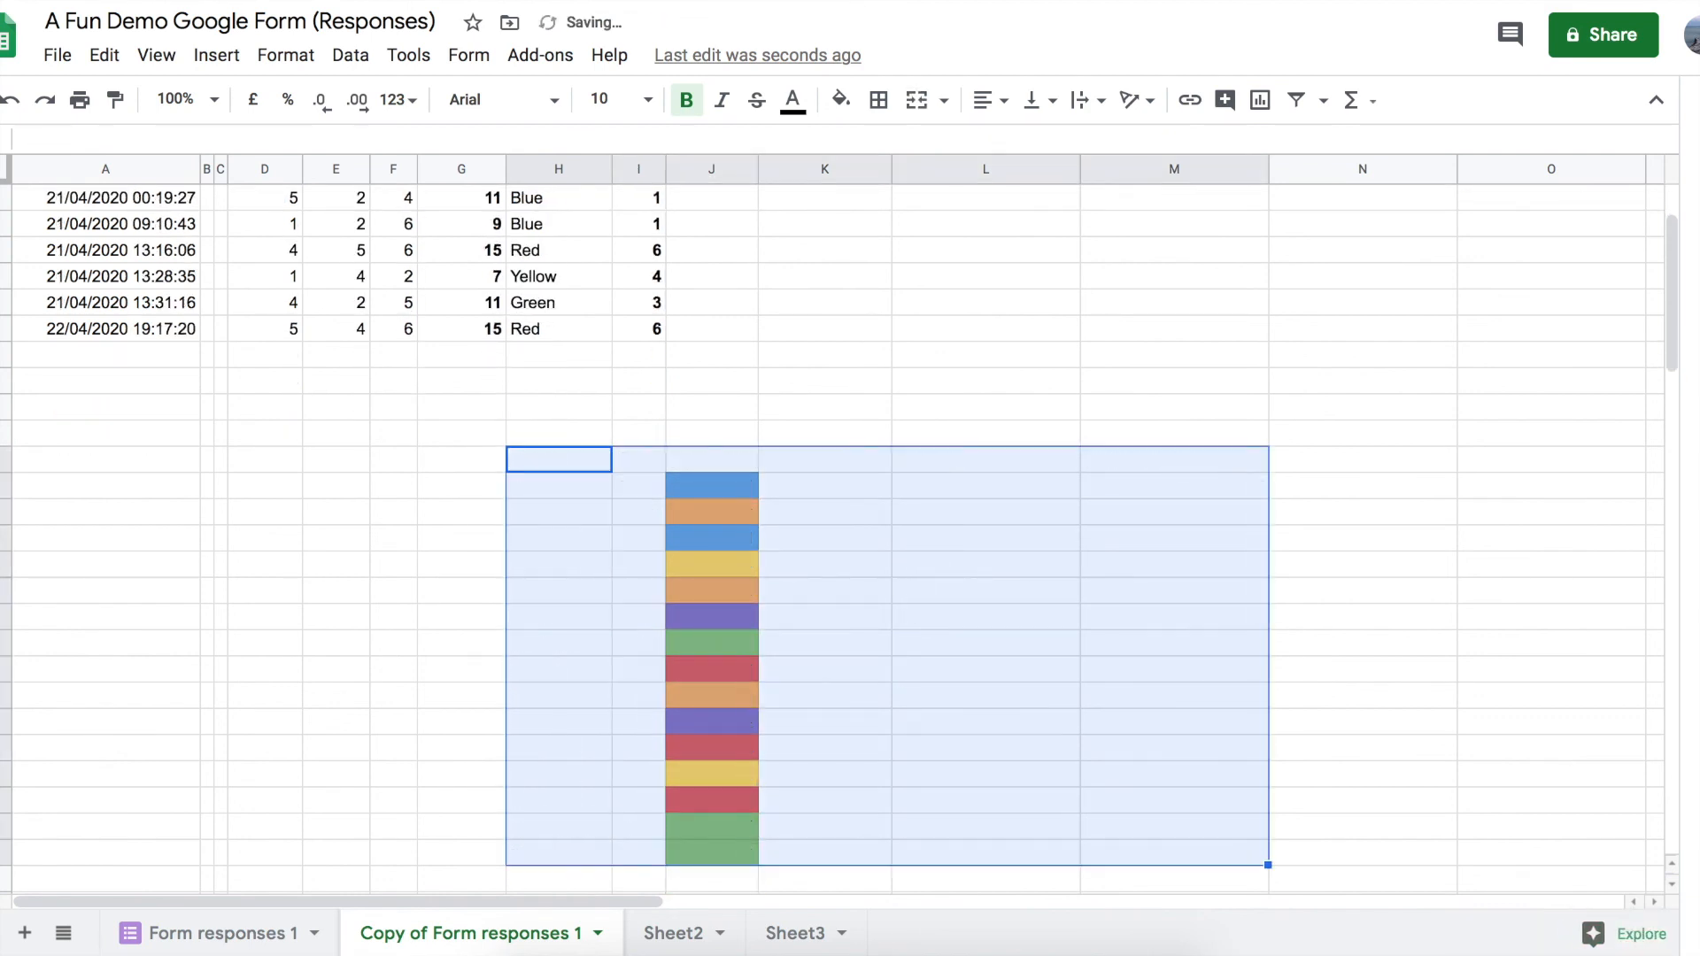
click(676, 942)
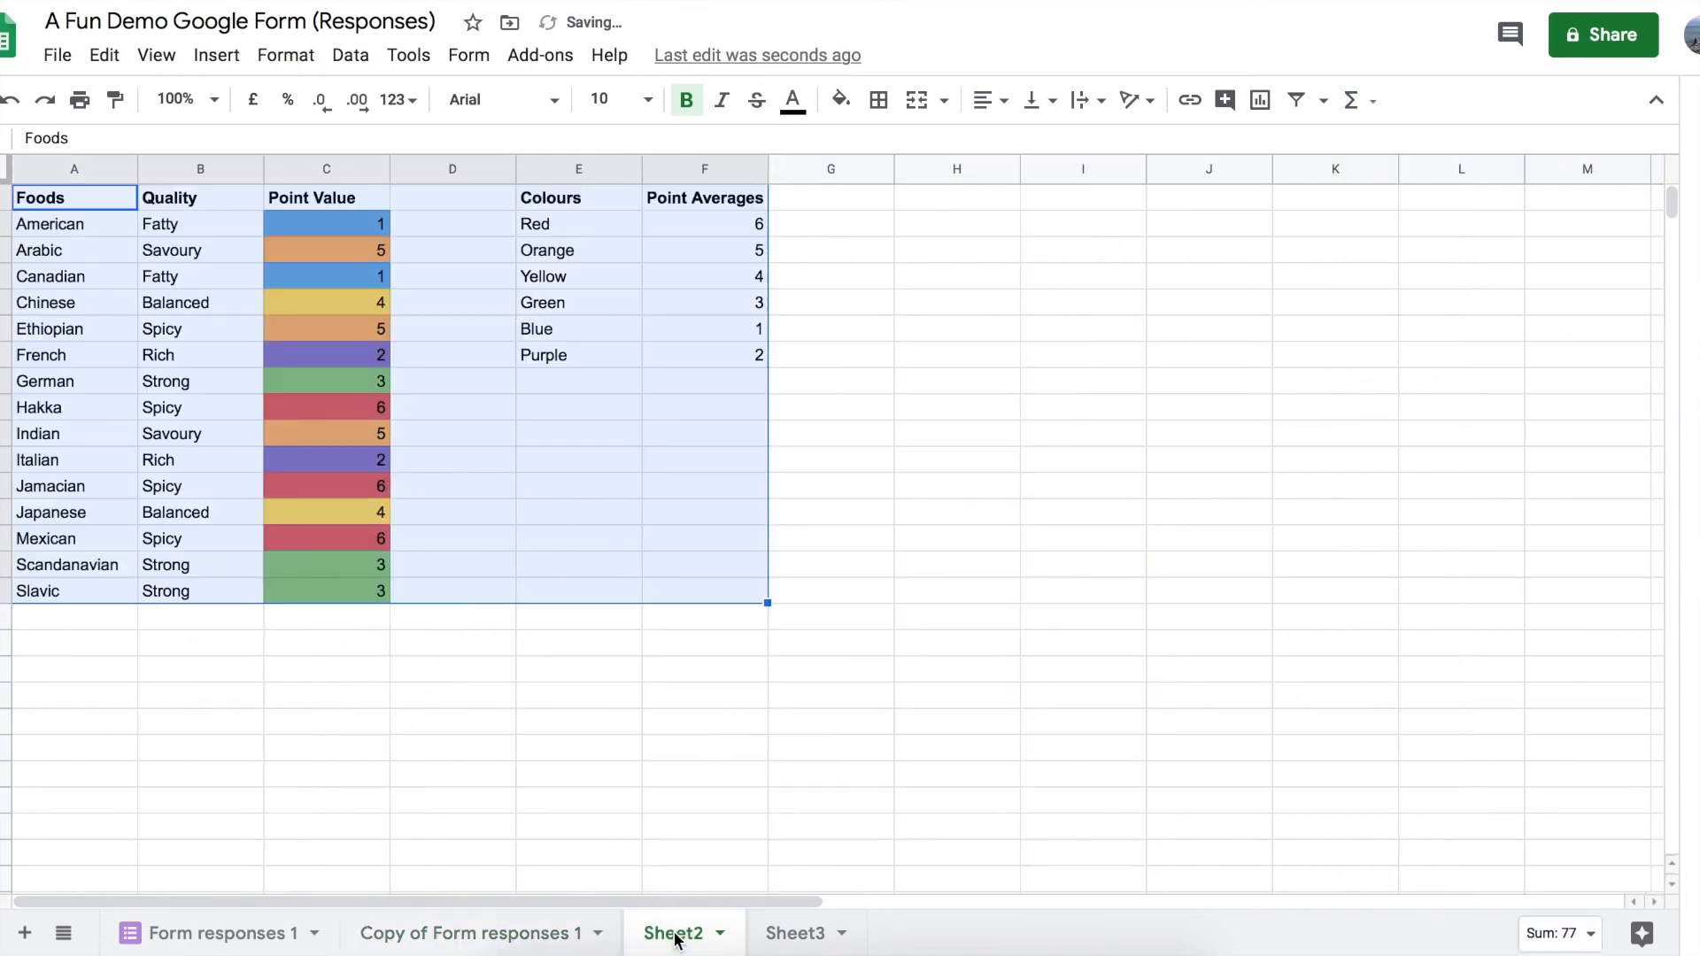
click(698, 721)
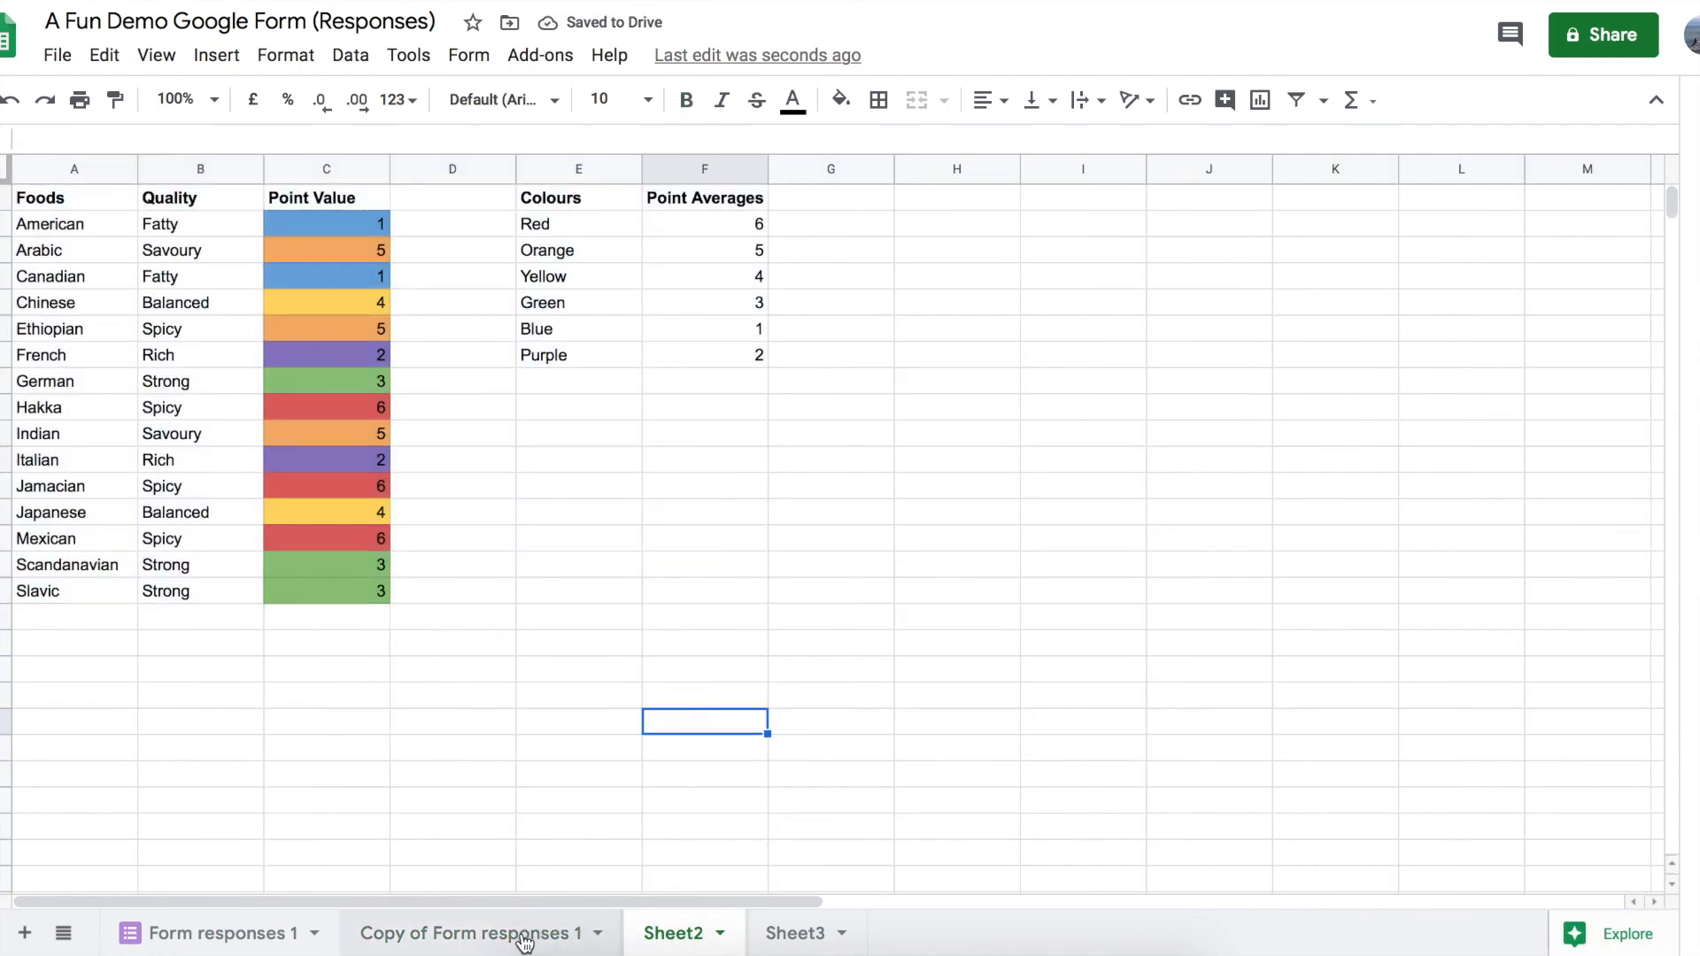
click(530, 935)
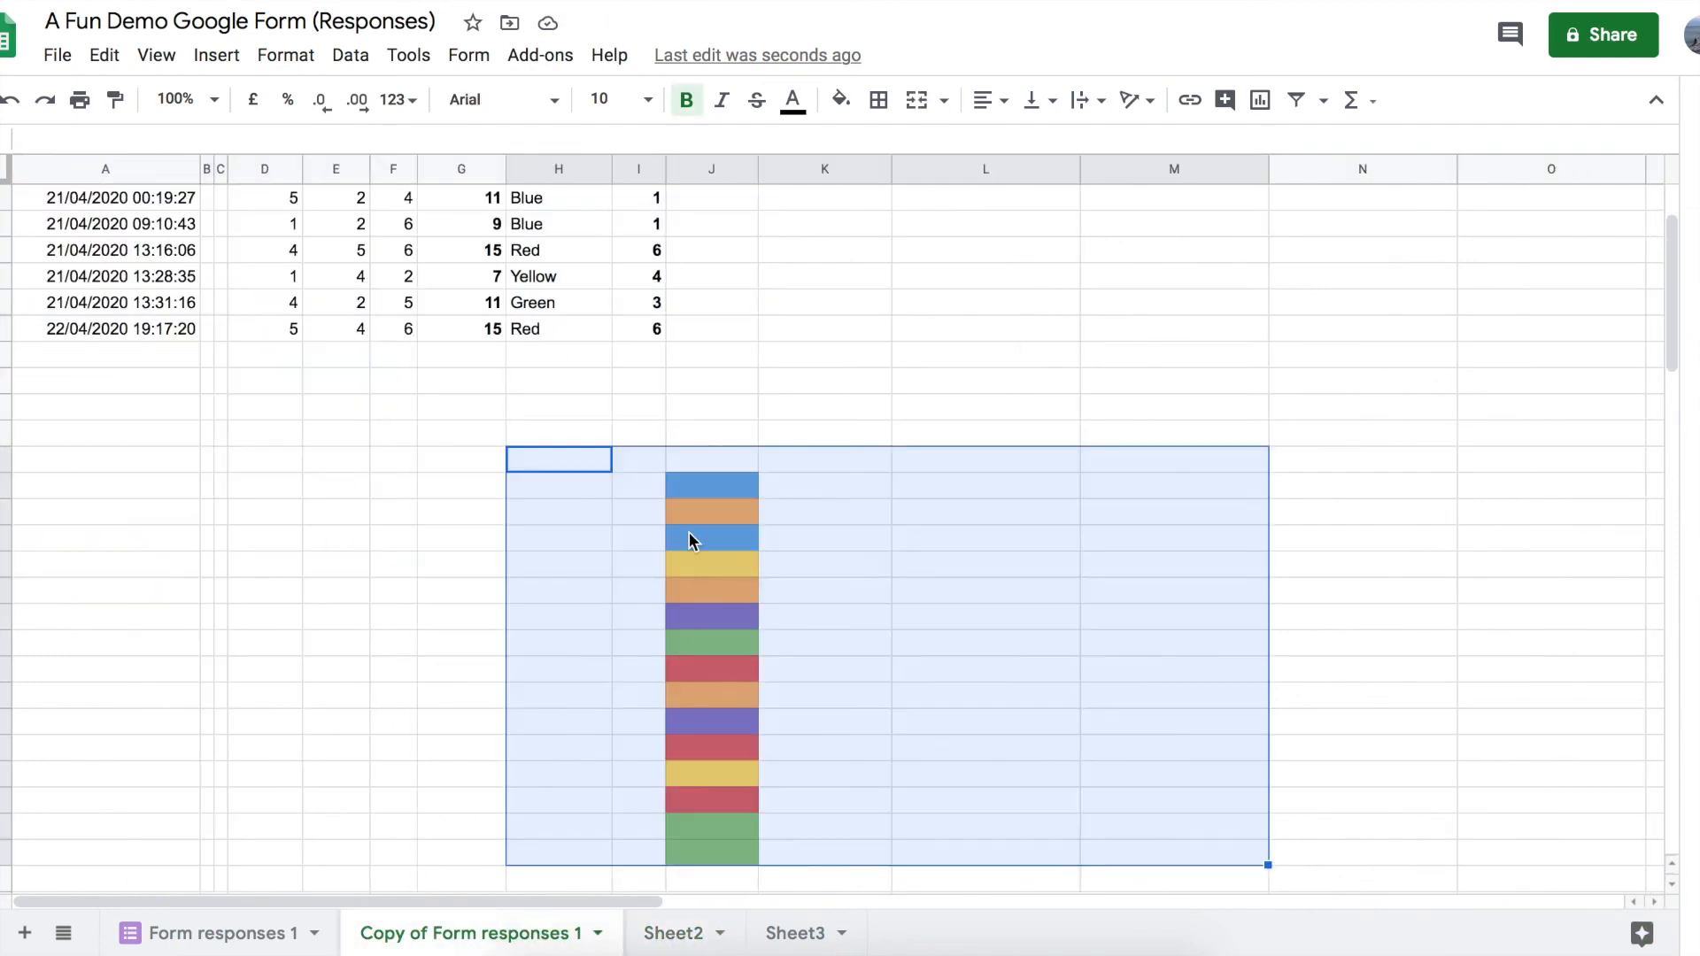
Reset the leftover fill colours in the emptied Point Value cells, J17:J31
click(695, 485)
shift+click(708, 863)
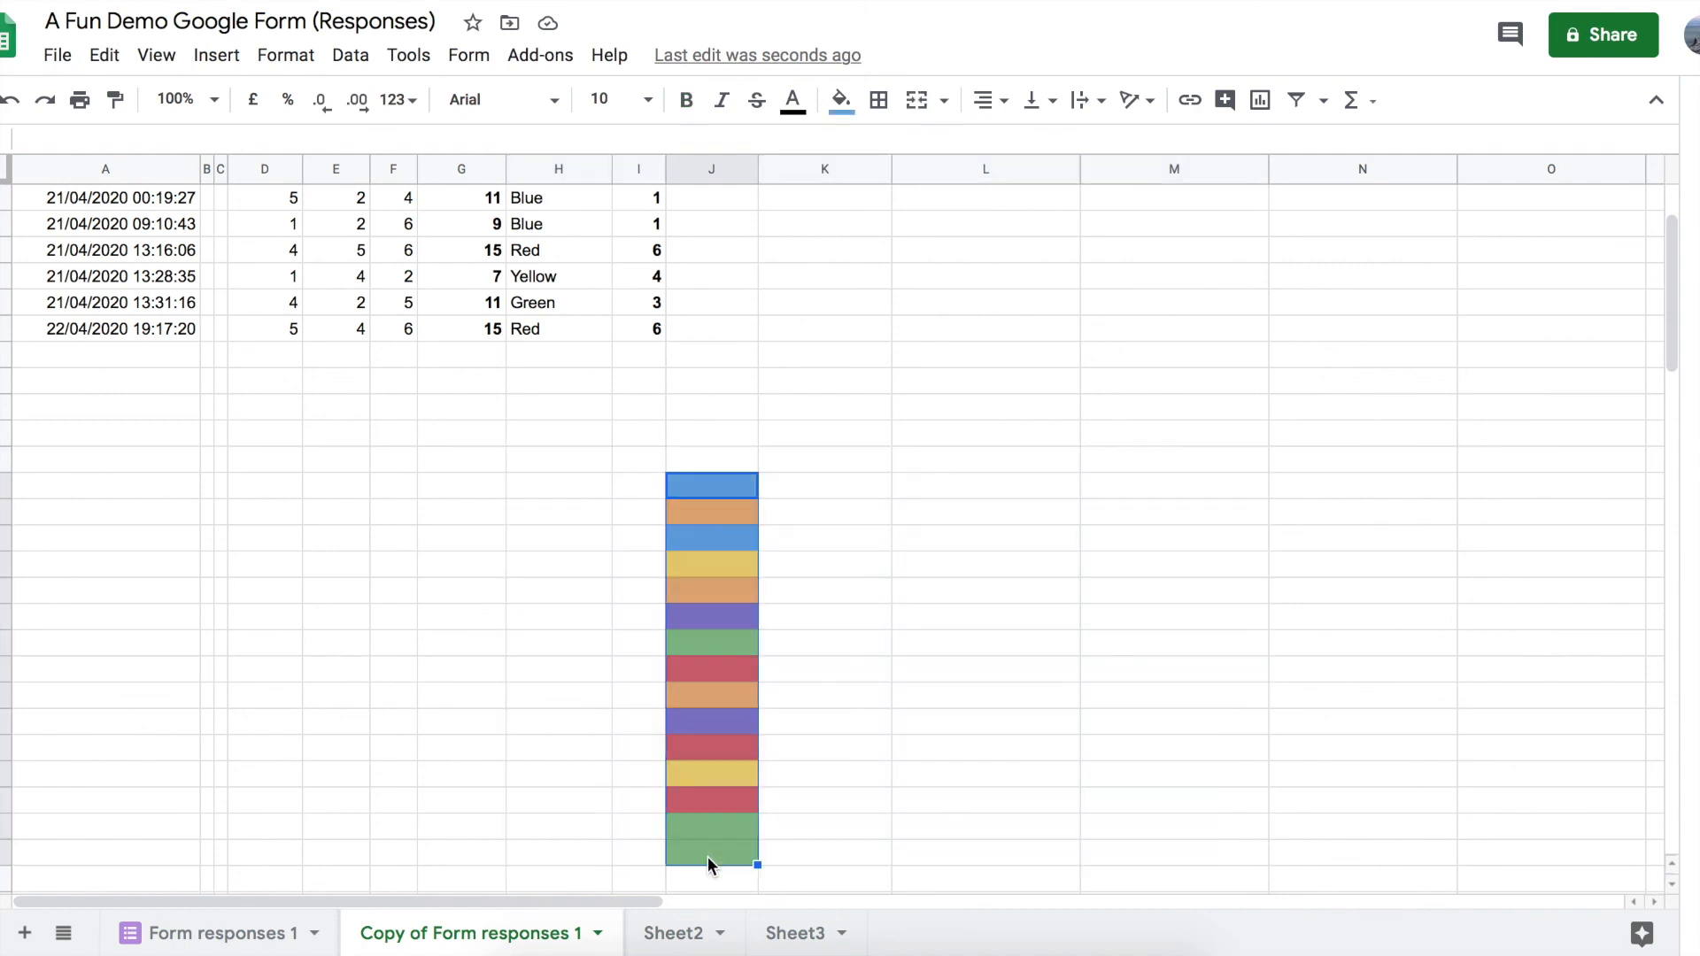
click(841, 99)
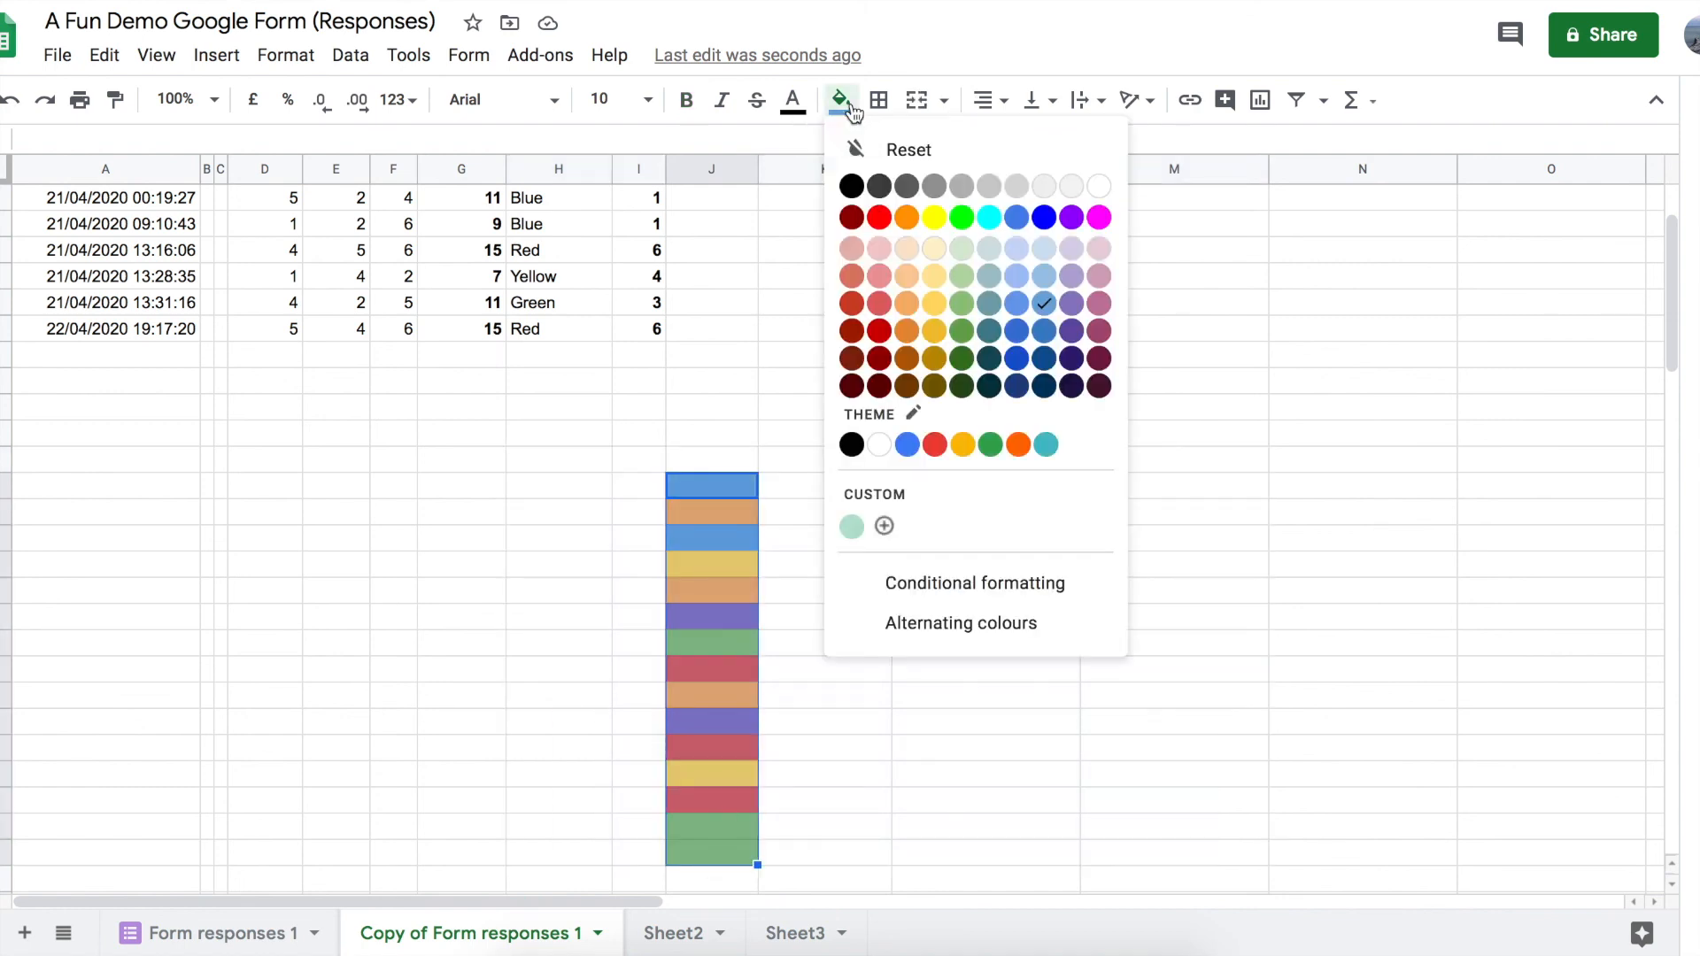
click(915, 165)
click(844, 398)
scroll(844, 395, up, 3)
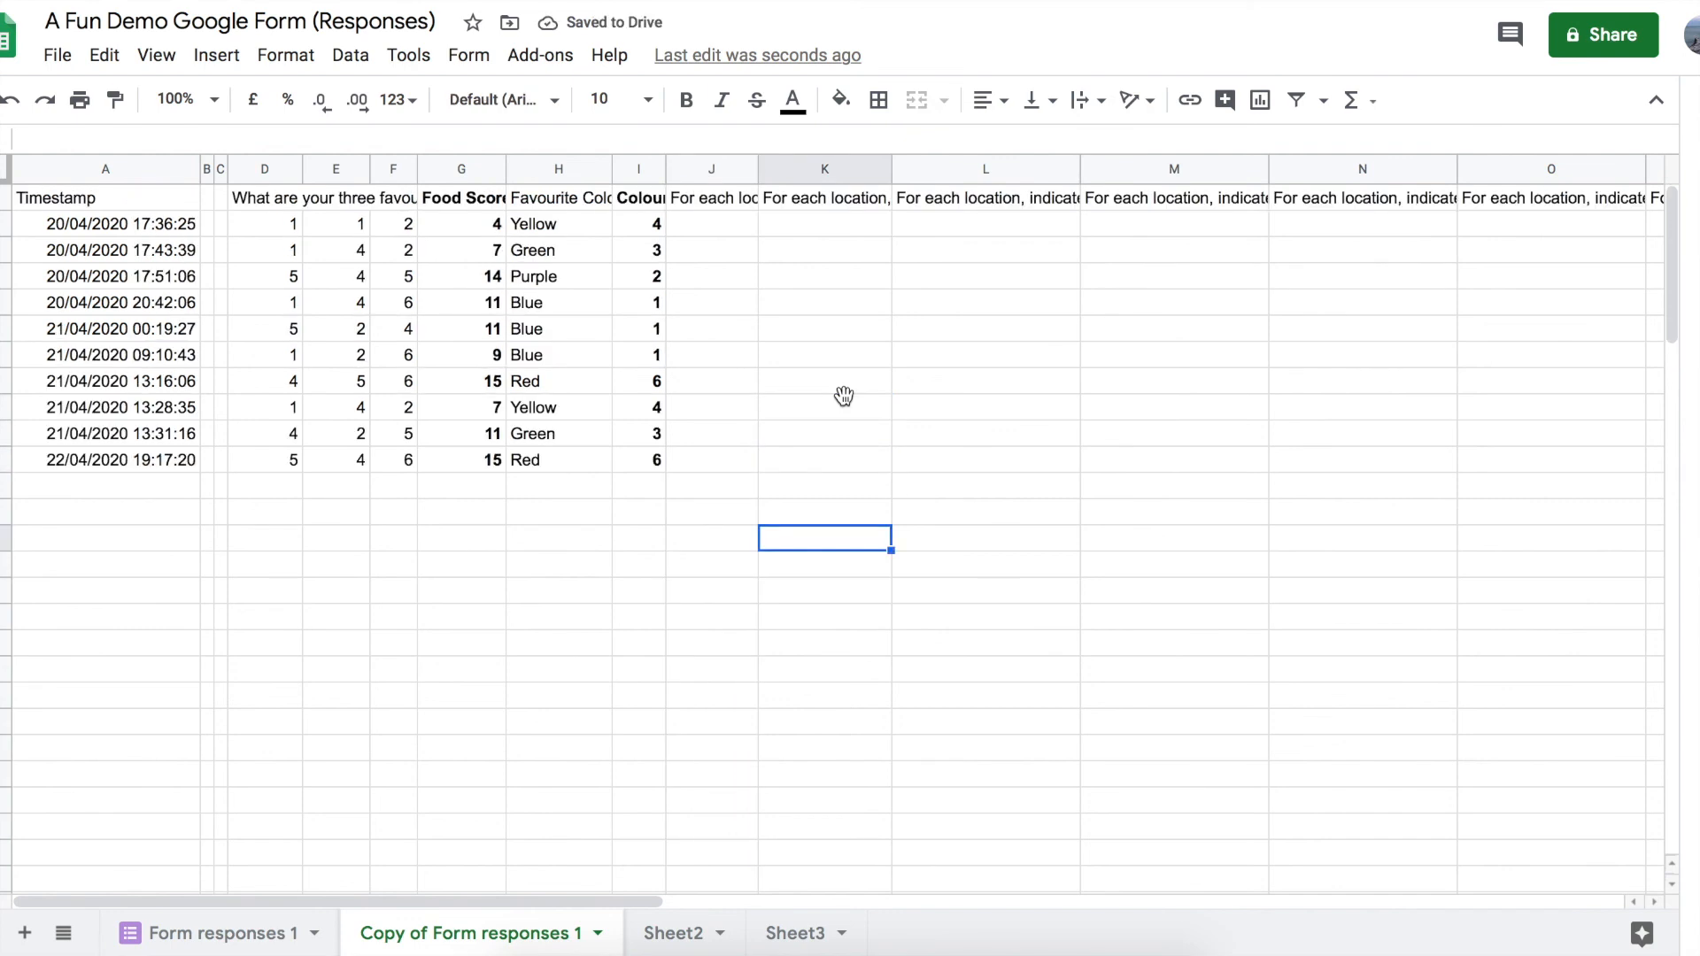
Delete the "For each location" question headers in row 1 from J1 onward and return to cell A1
click(714, 197)
scroll(1007, 198, right, 5)
scroll(1007, 198, left, 5)
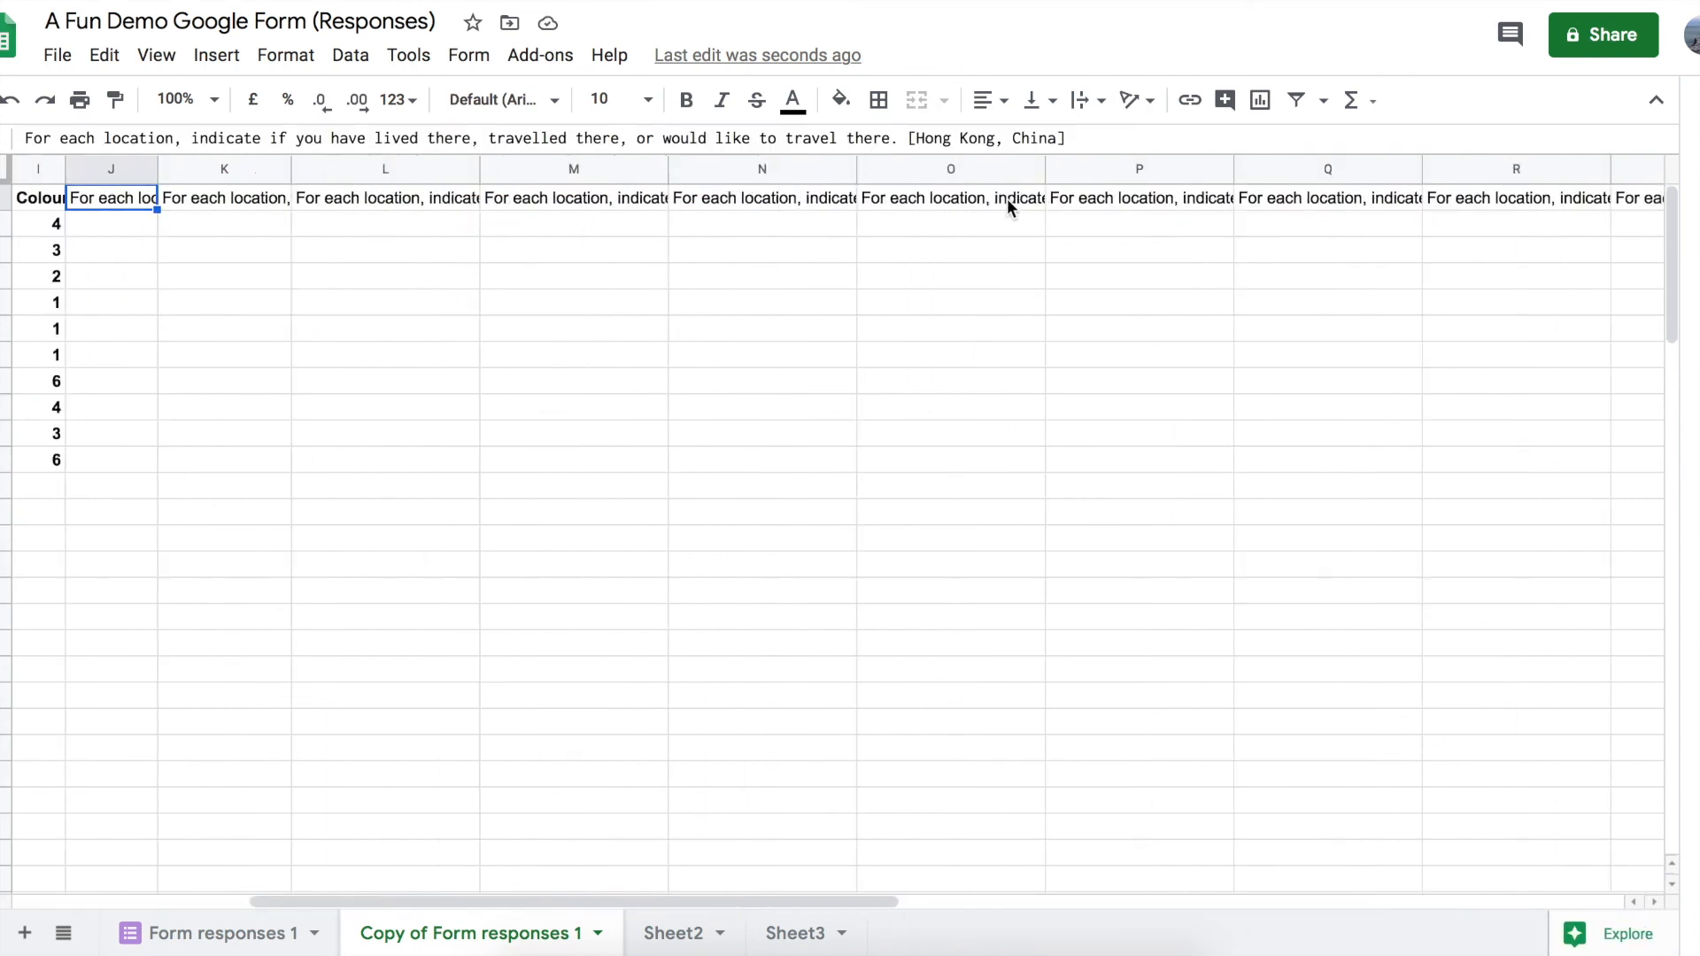
key(Delete)
key(Right)
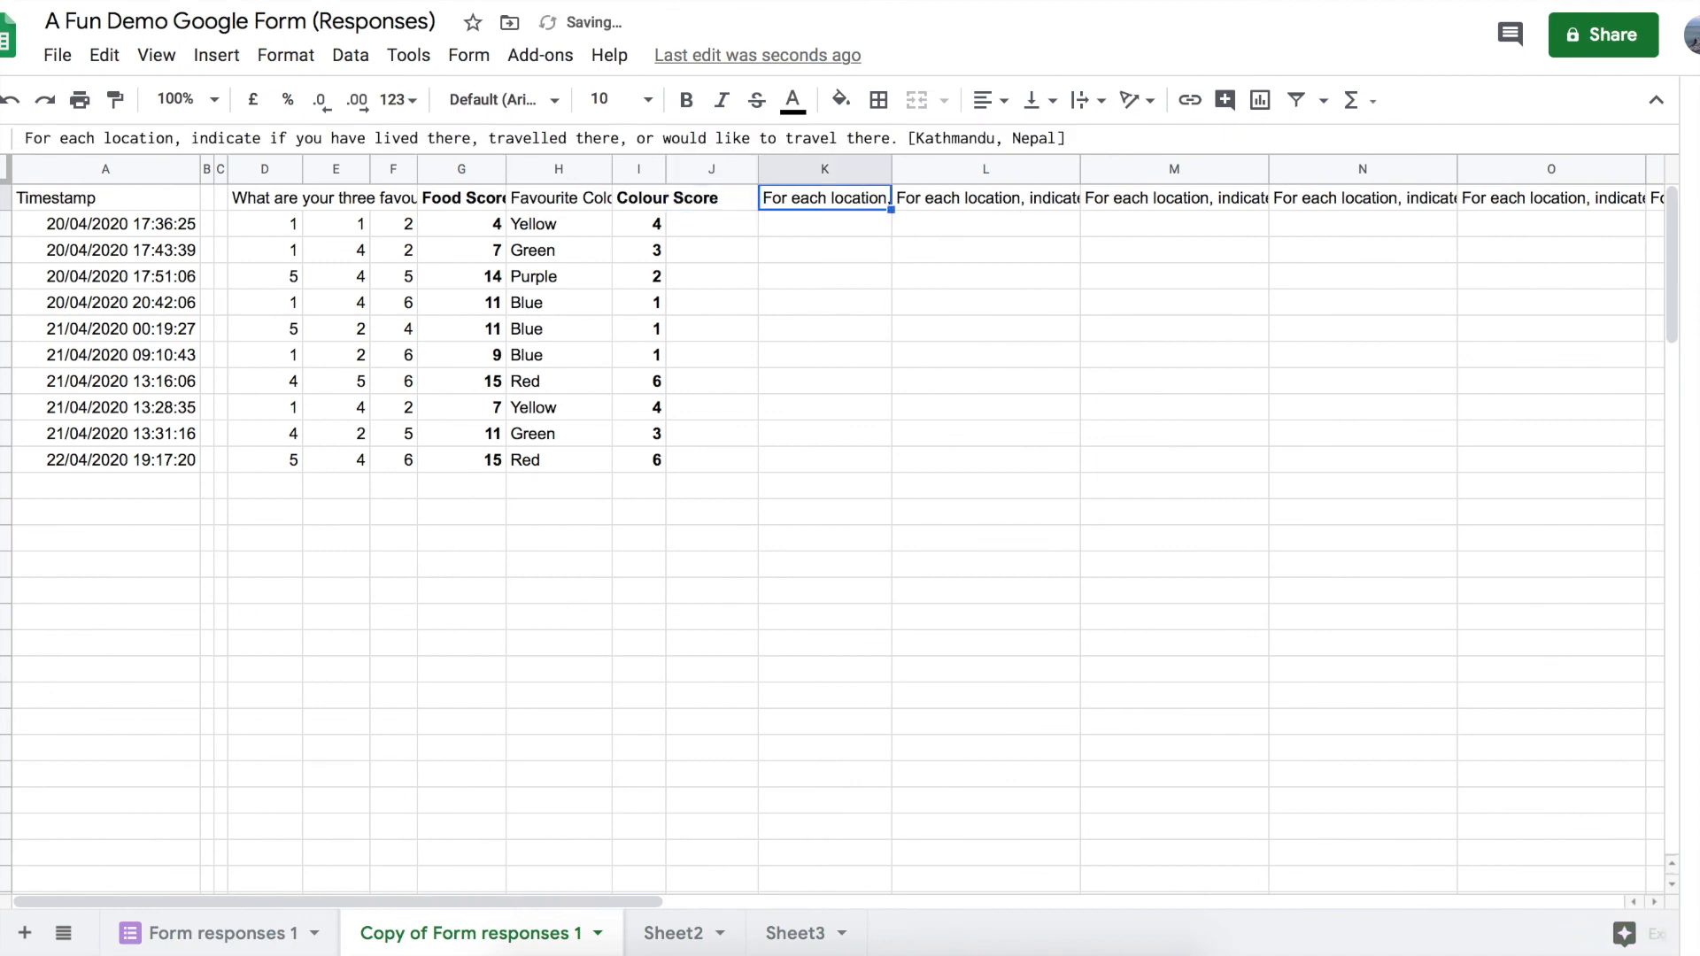
key(Delete)
key(Right)
key(Delete)
key(Right)
key(Delete)
key(Right)
key(Delete)
key(Right)
key(Delete)
key(Right)
key(Delete)
key(Right)
key(shift+Right)
key(shift+Right)
key(shift+Right)
key(shift+Right)
key(shift+Right)
key(shift+Right)
key(shift+Right)
key(shift+Right)
key(ctrl+Home)
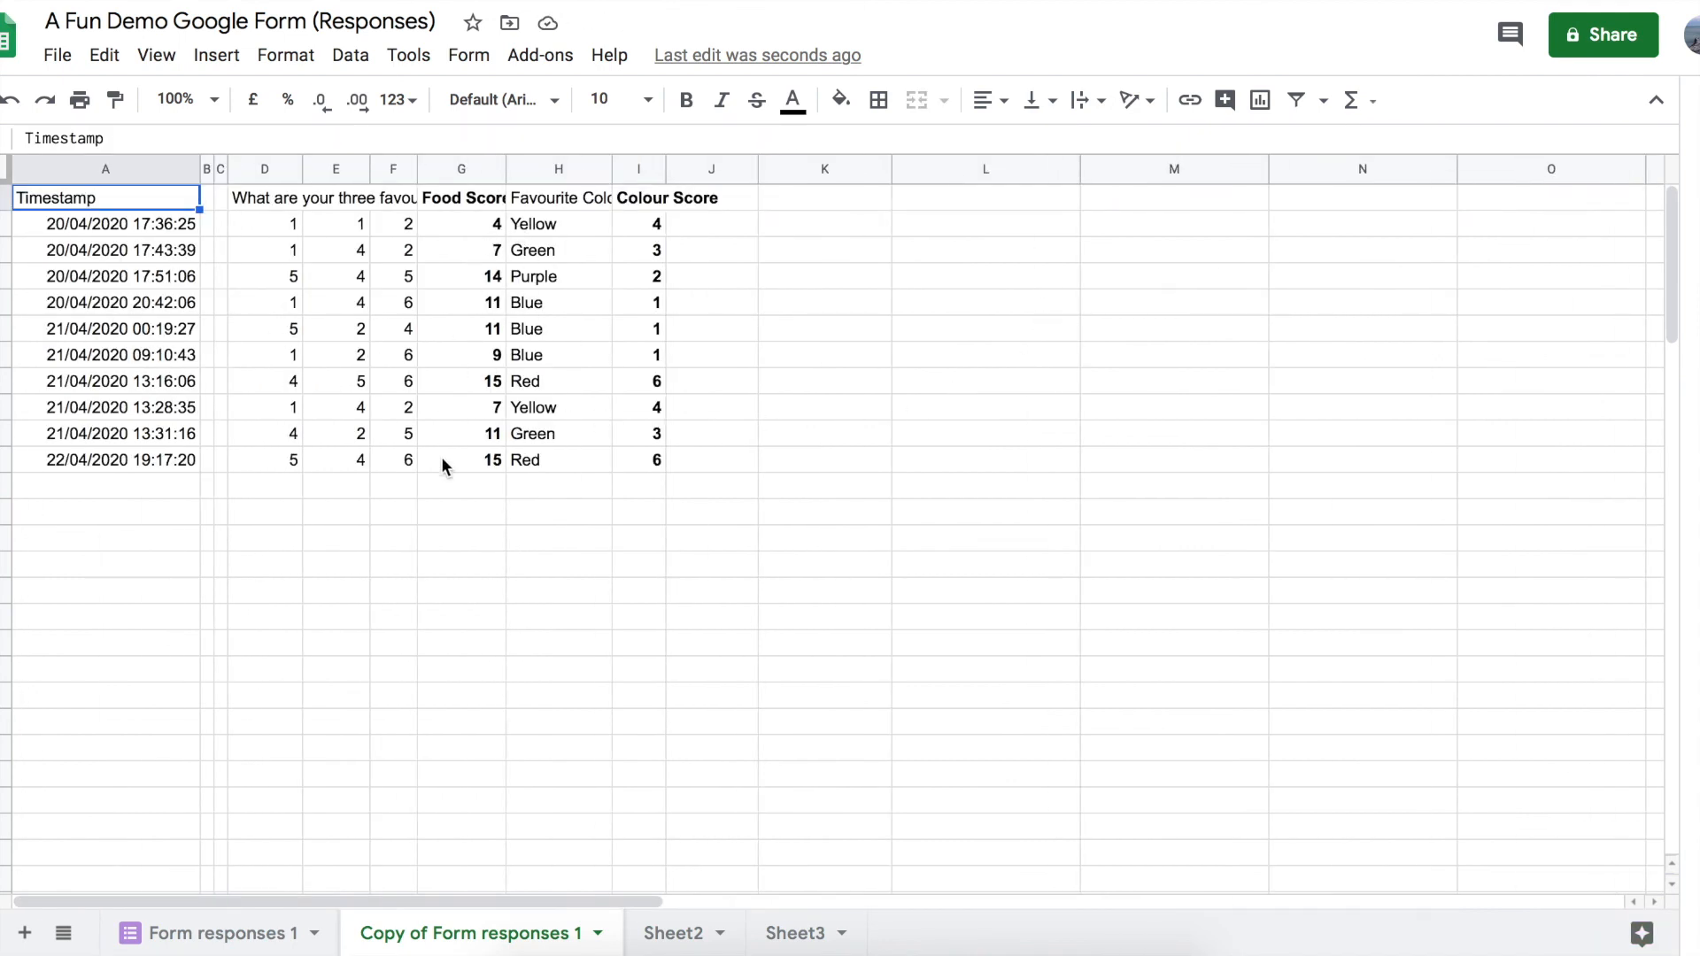
Examine the first response's timestamp, Food Score formula, favourite colour and Colour Score in row 2
click(124, 222)
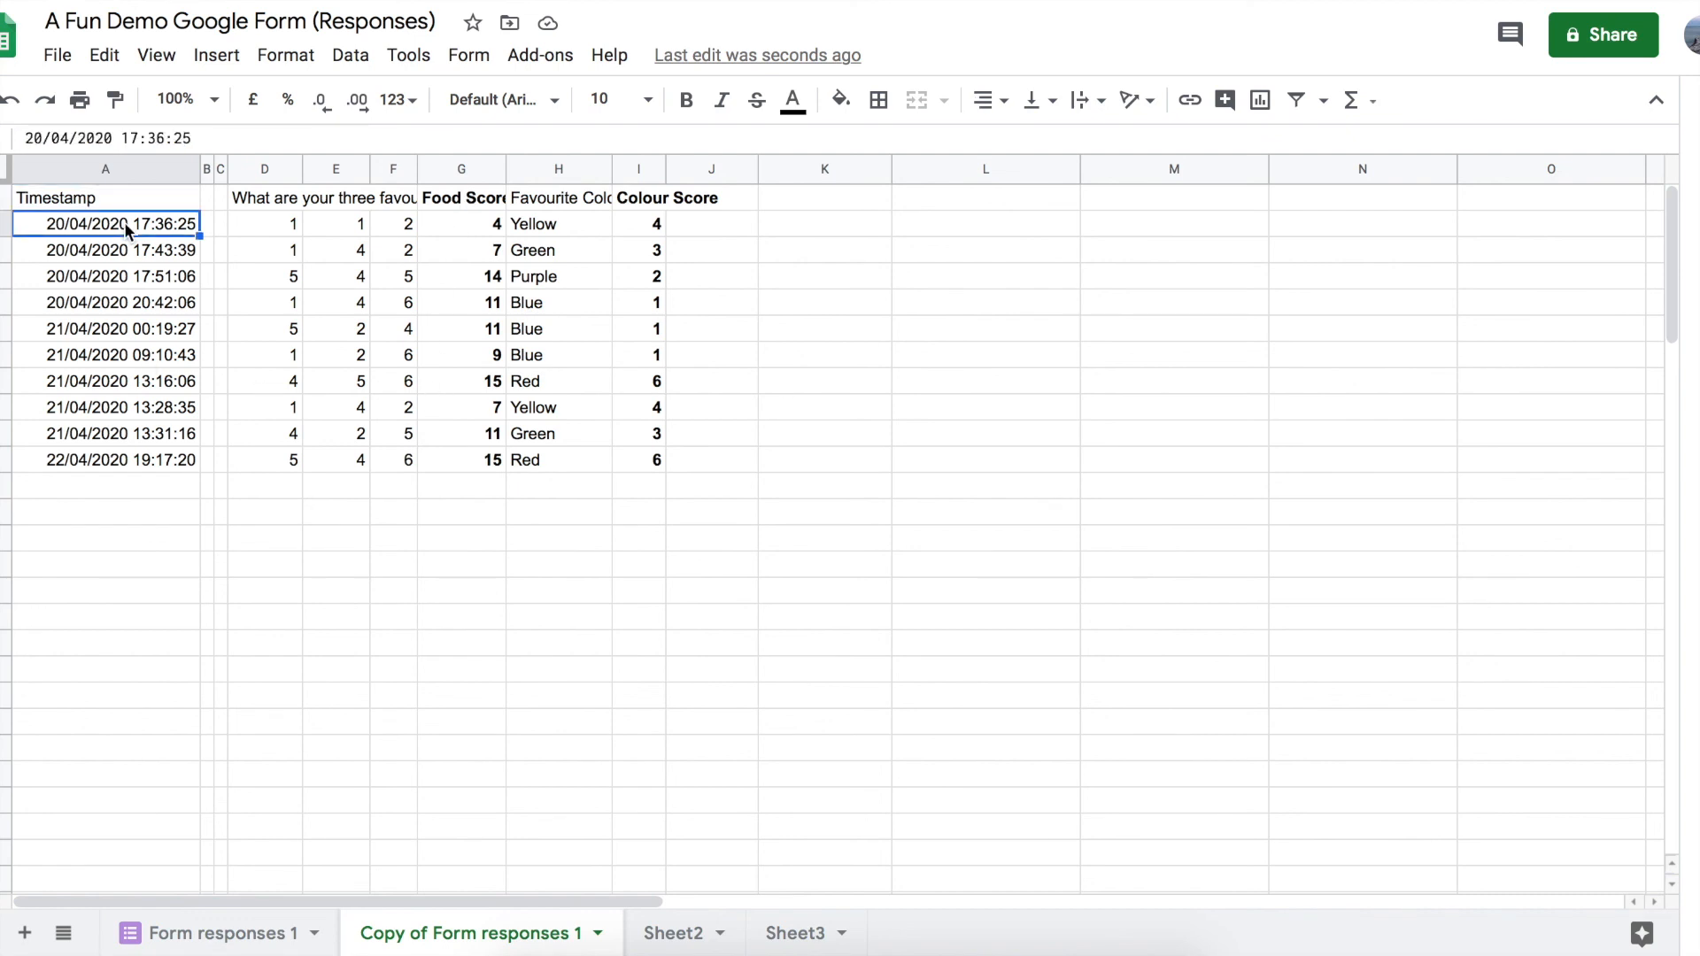
click(463, 223)
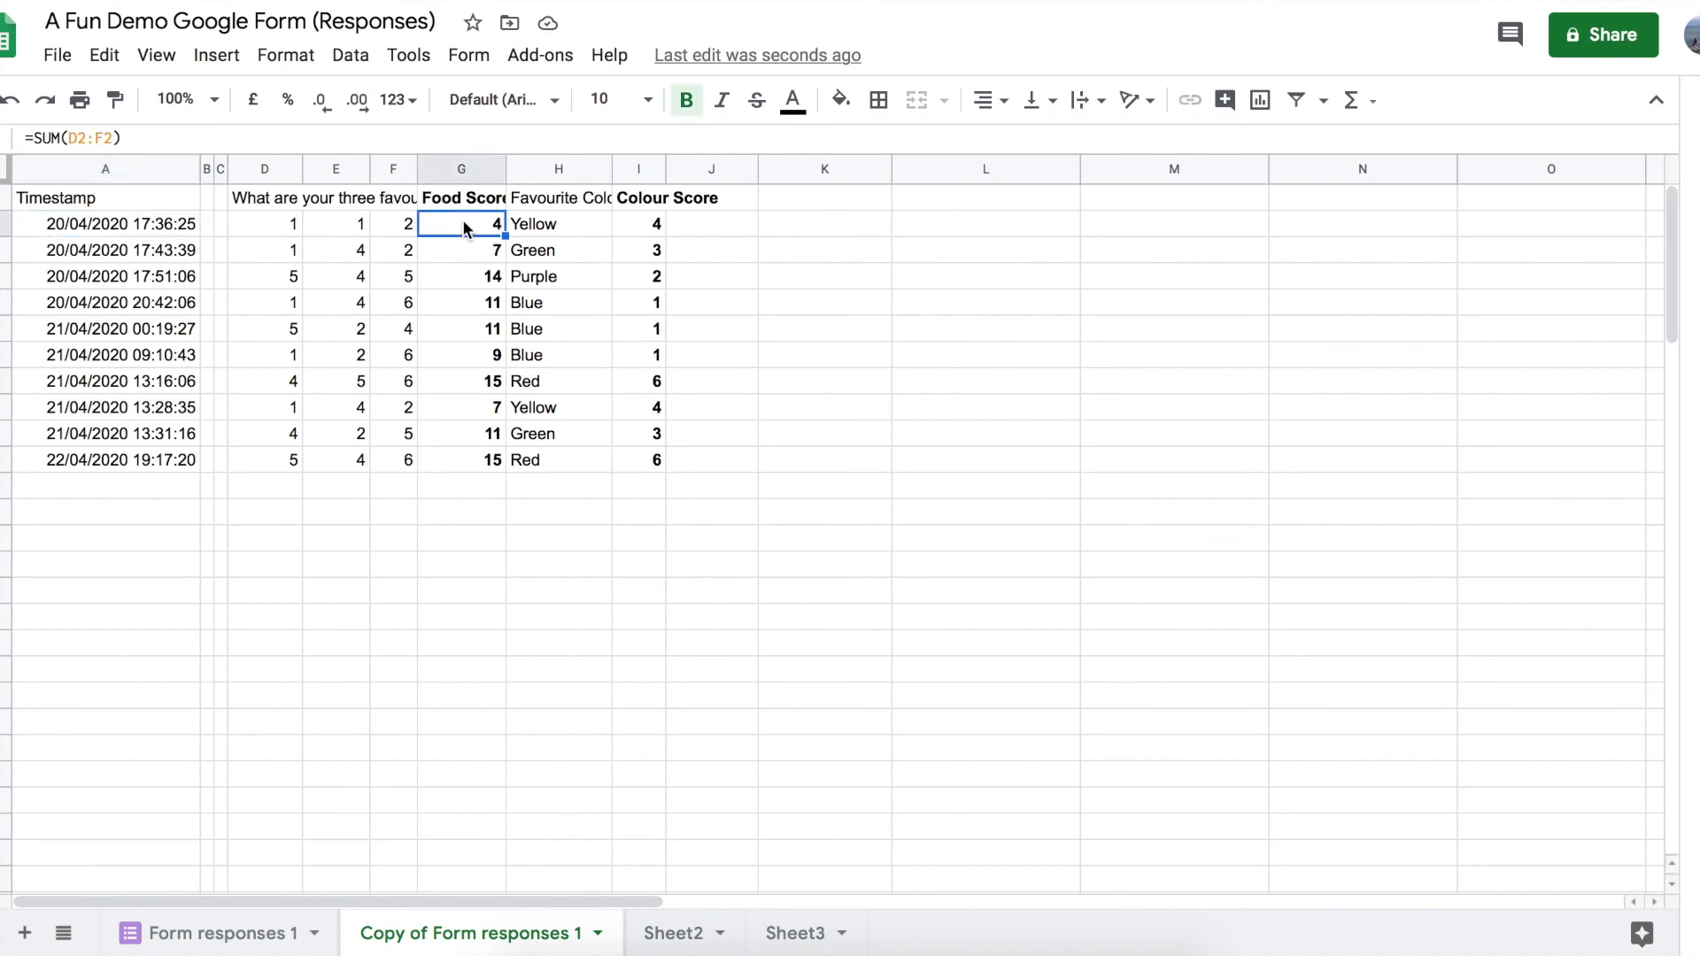
click(639, 224)
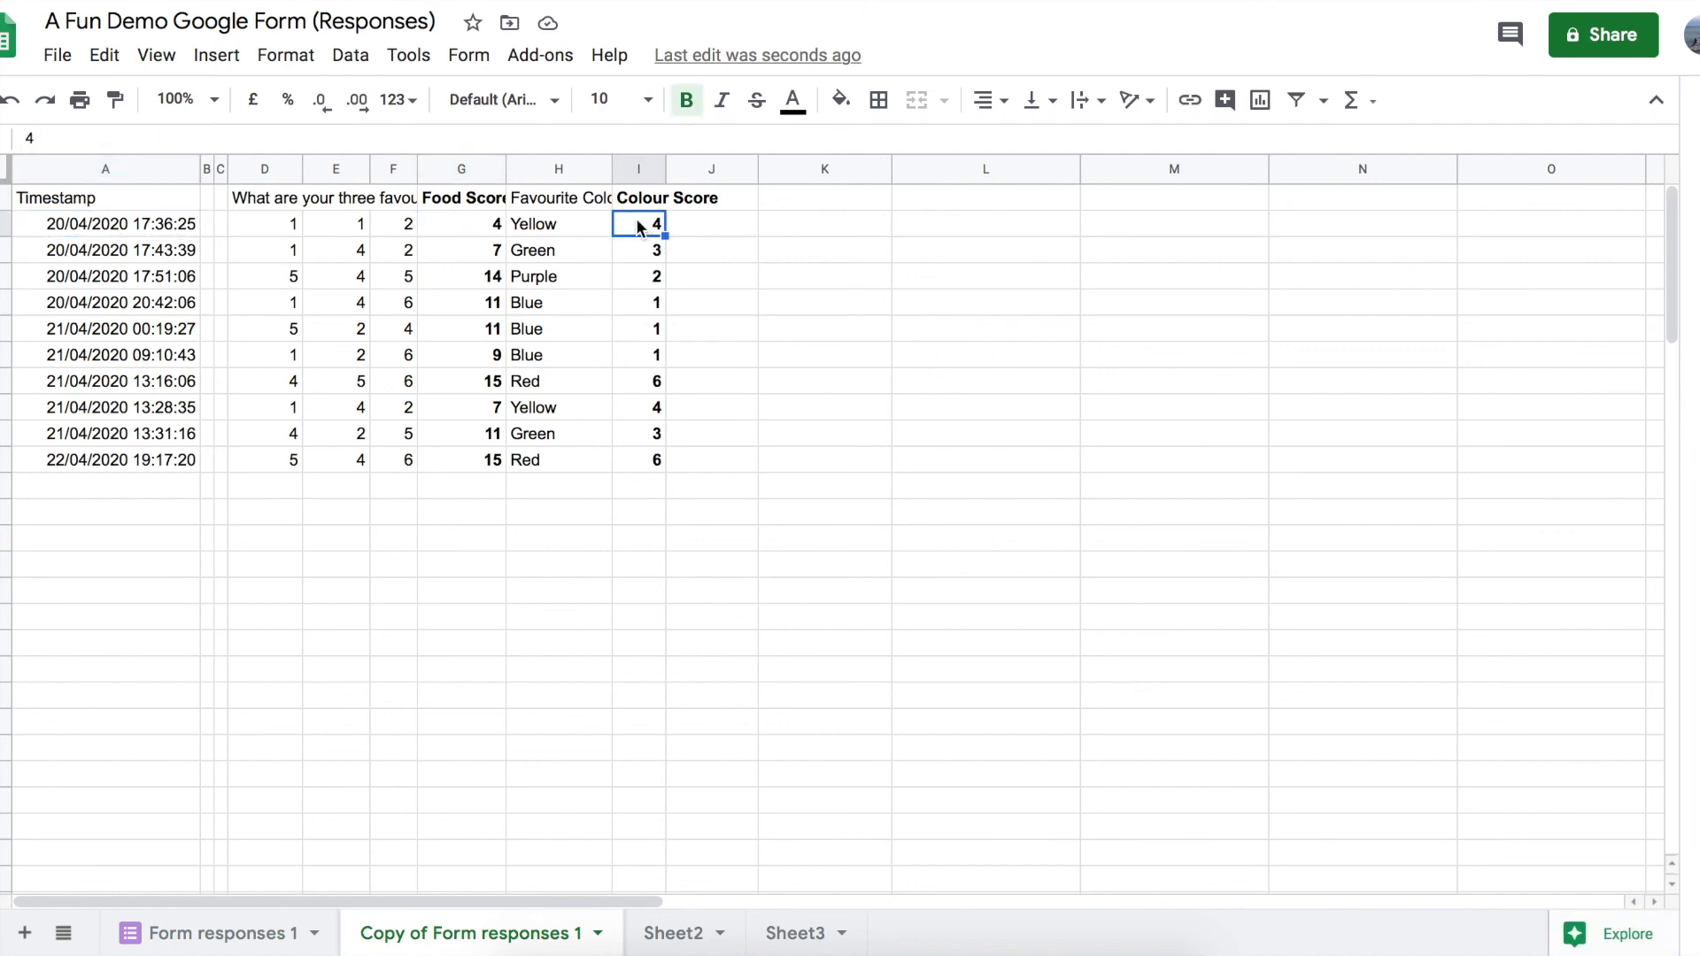
key(Left)
key(Left)
key(Right)
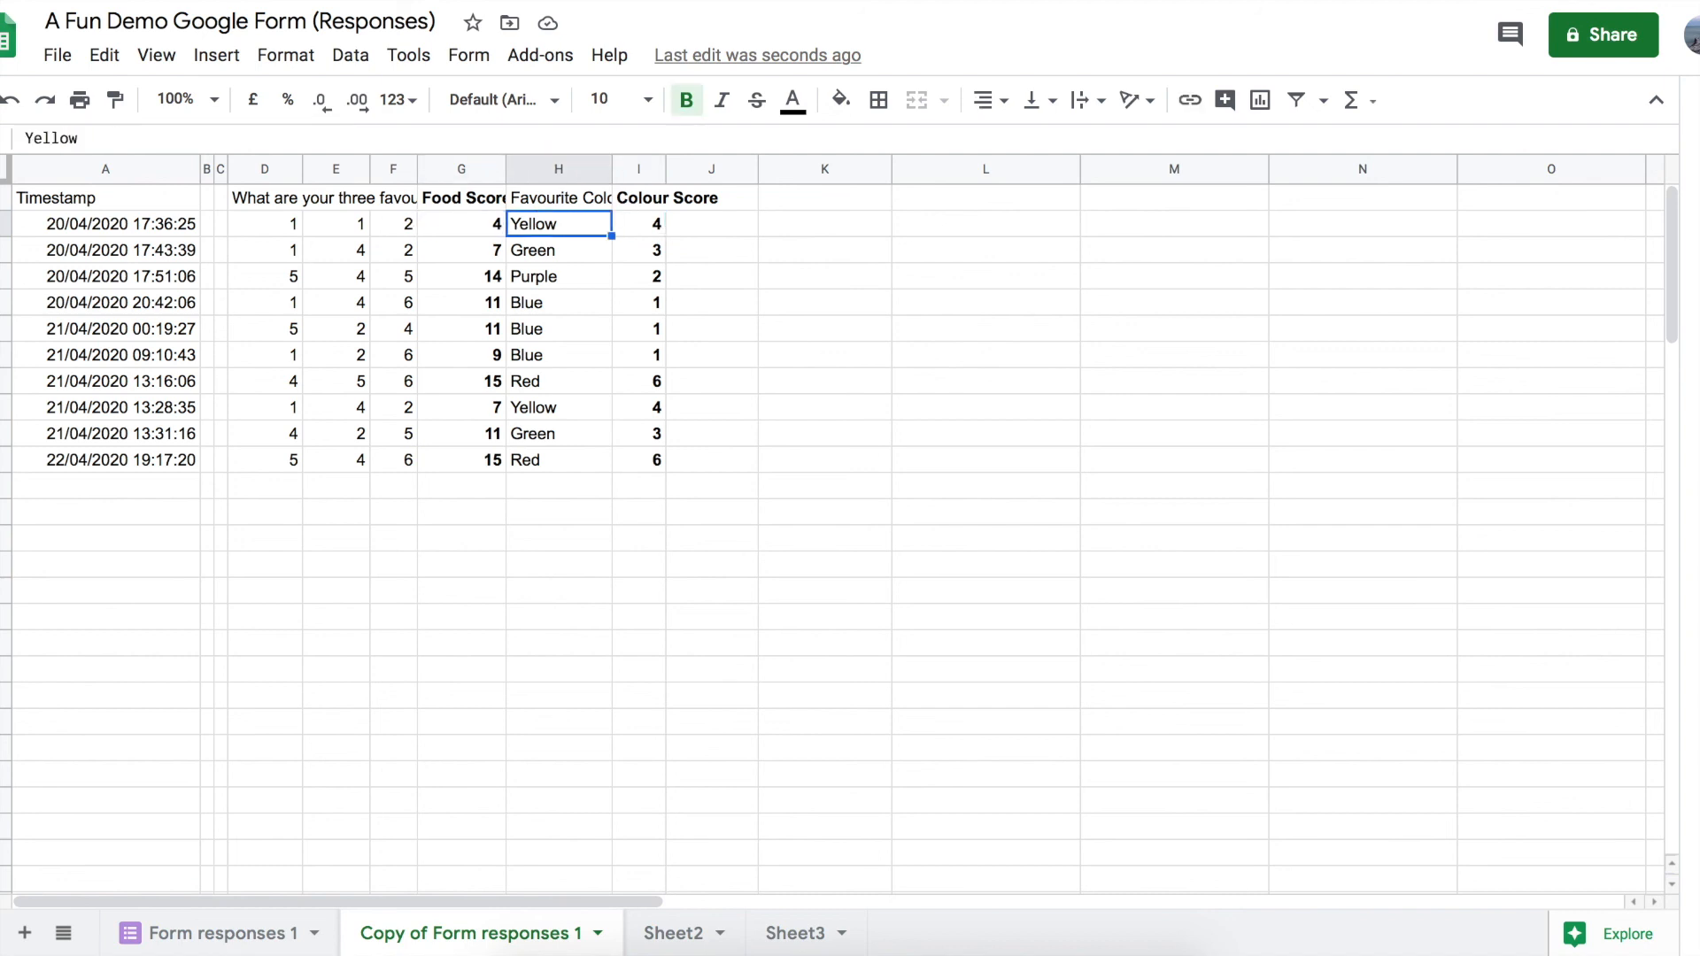
key(Right)
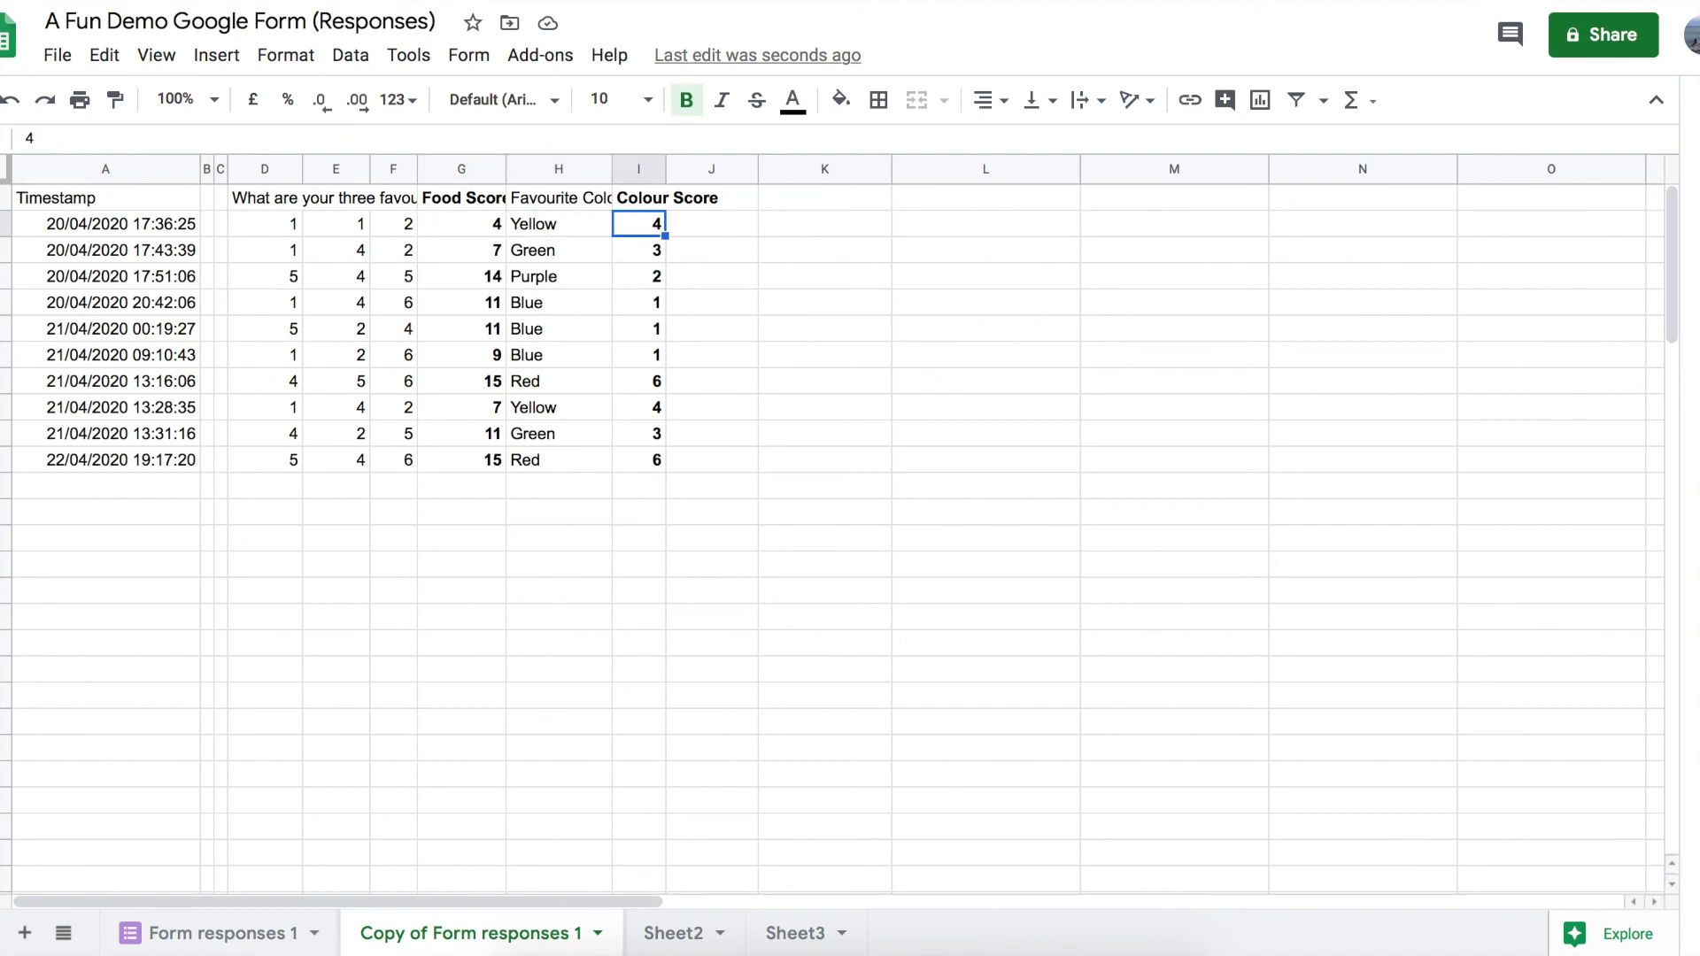